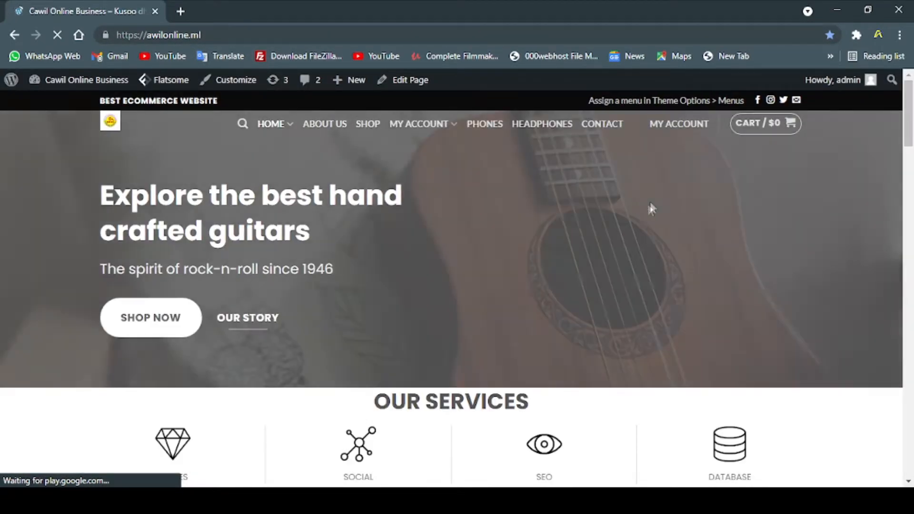
# Check the connection security information for awilonline.ml.
pyautogui.scroll(-1, 414, 231)
pyautogui.scroll(1, 412, 228)
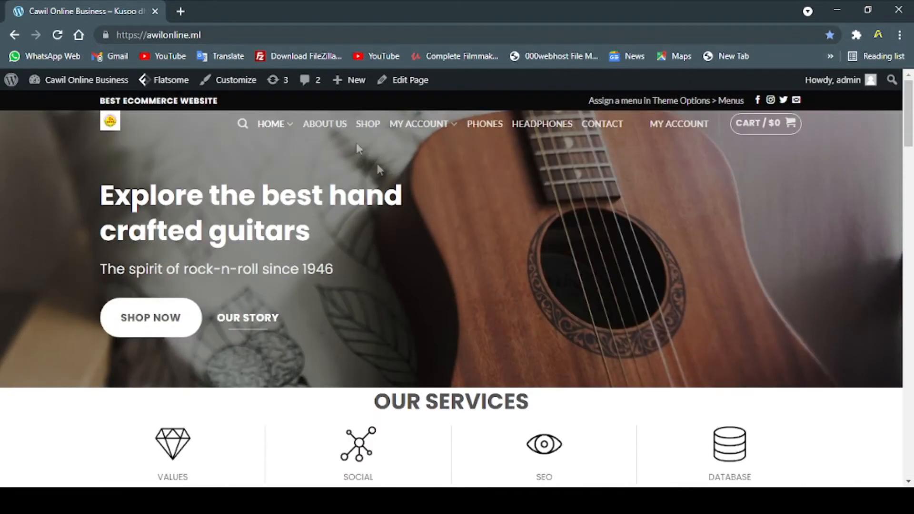
pyautogui.click(238, 35)
pyautogui.click(217, 32)
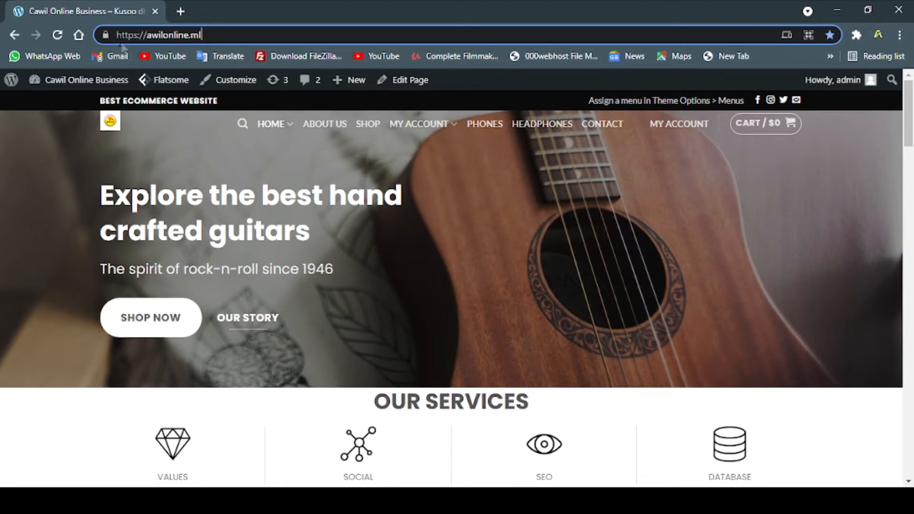
pyautogui.click(105, 35)
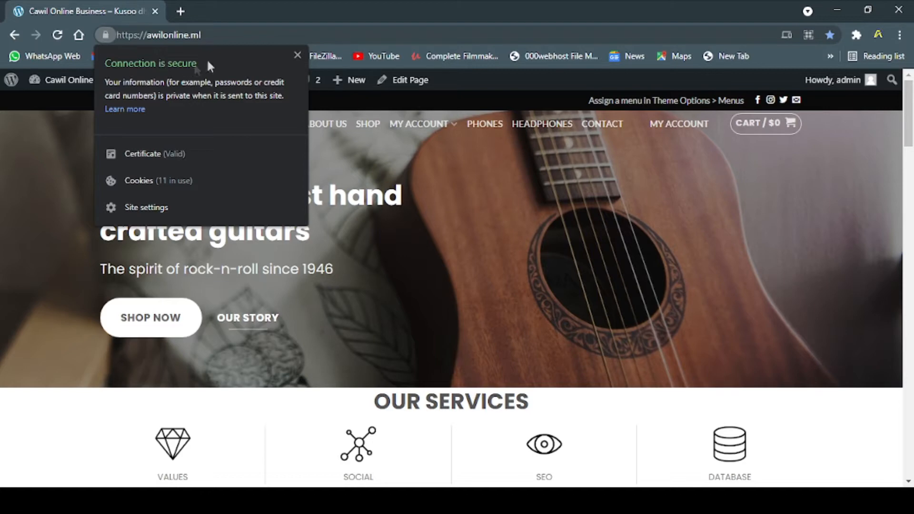
pyautogui.click(295, 55)
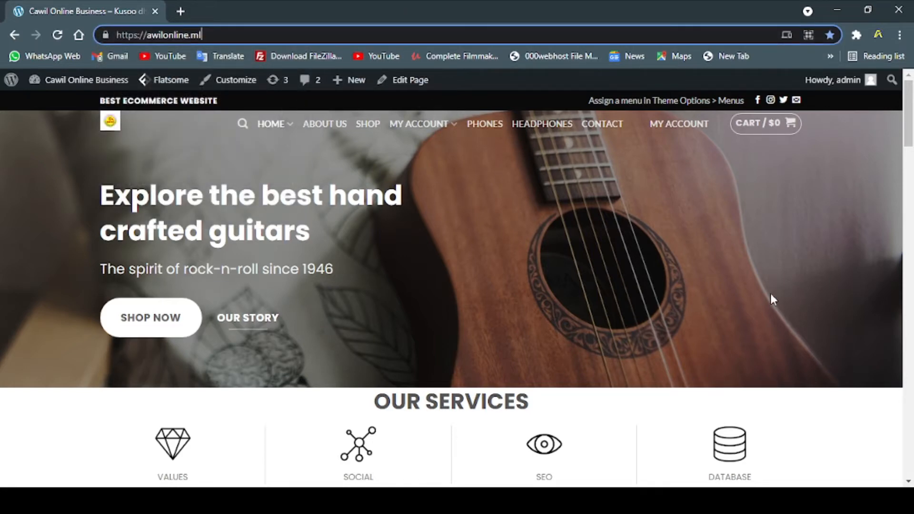
# Look through the home page down to its footer, and open and review the About Us page.
pyautogui.scroll(-3, 771, 295)
pyautogui.scroll(-15, 775, 299)
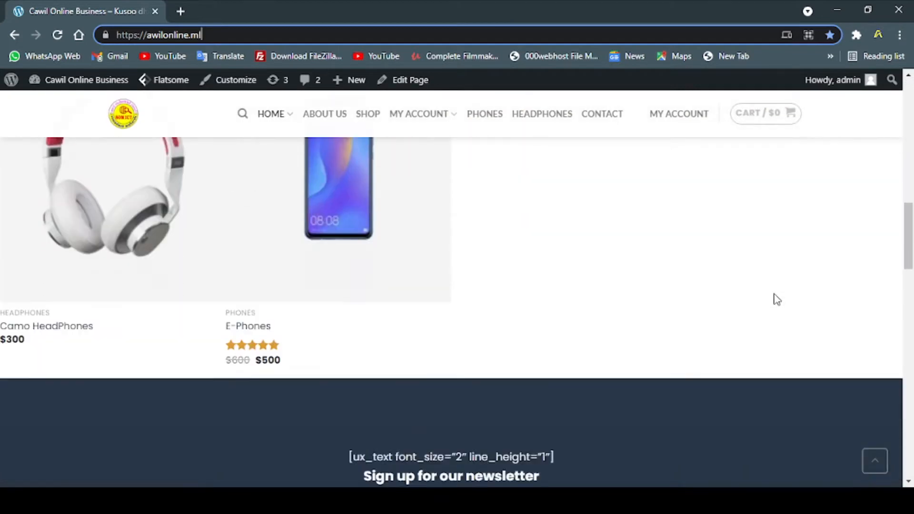
pyautogui.scroll(-15, 776, 299)
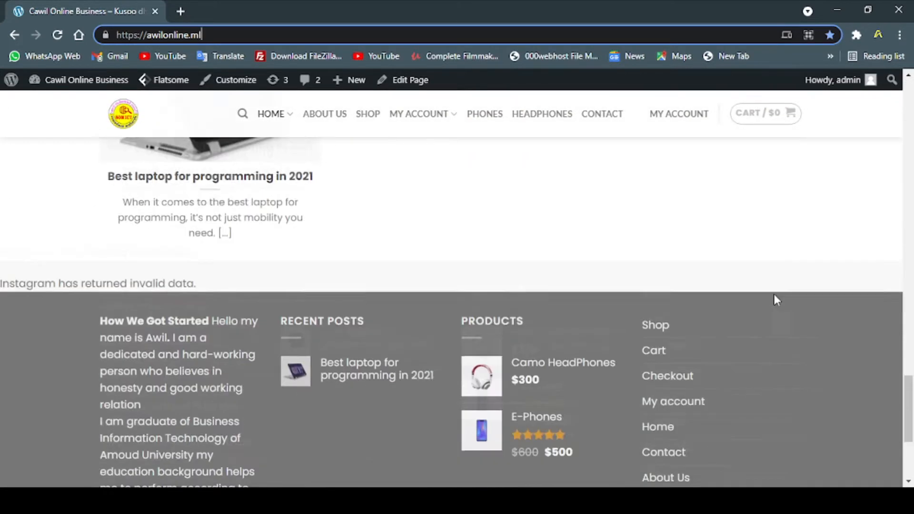
pyautogui.scroll(20, 775, 293)
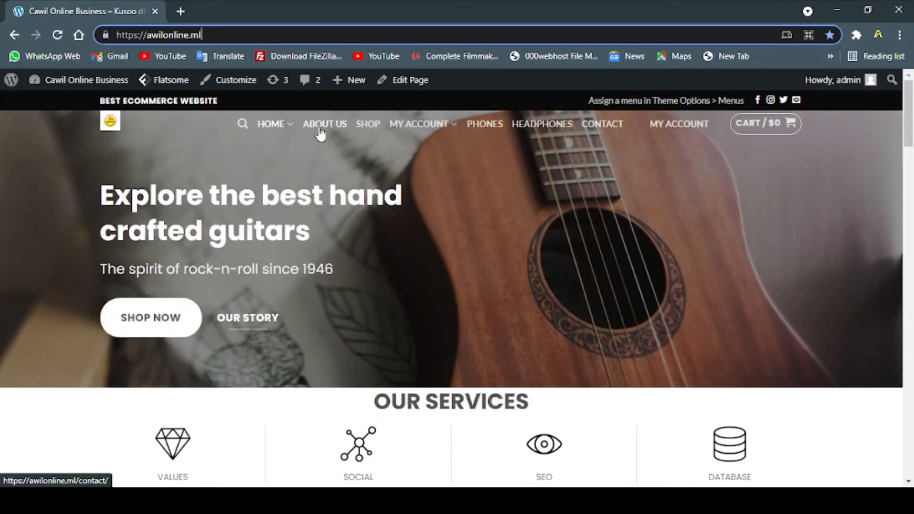
pyautogui.click(322, 126)
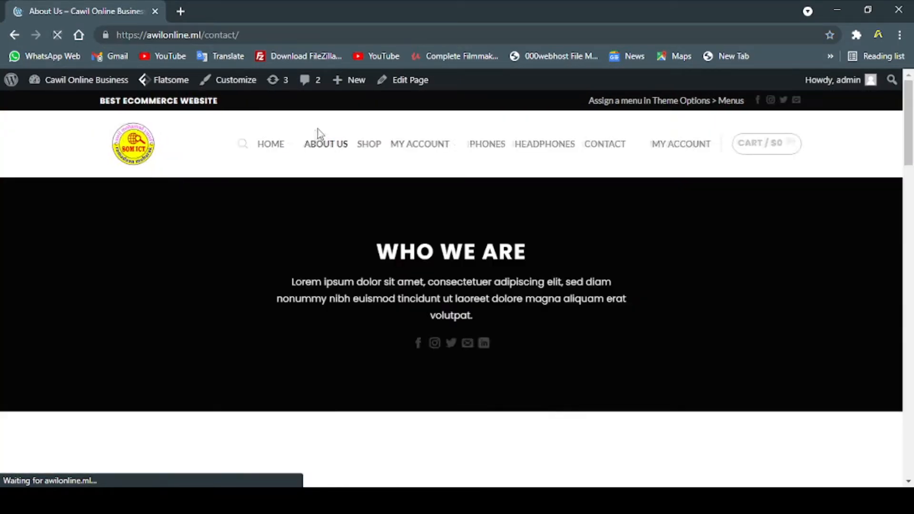
pyautogui.scroll(-3, 547, 314)
pyautogui.scroll(-10, 547, 314)
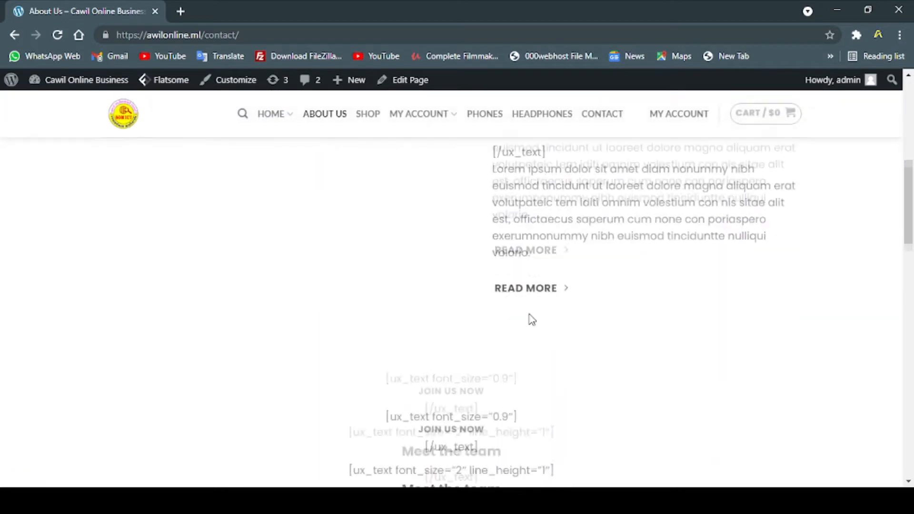
pyautogui.scroll(-10, 532, 319)
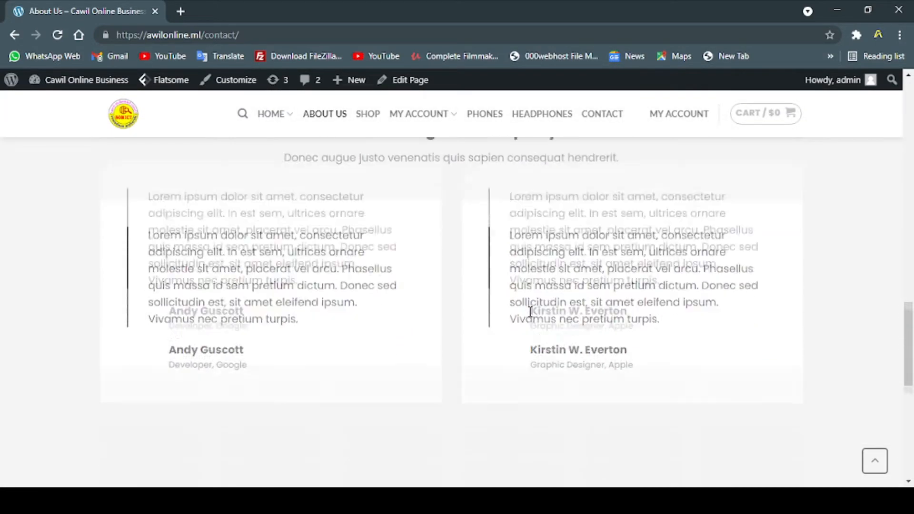
pyautogui.scroll(20, 530, 312)
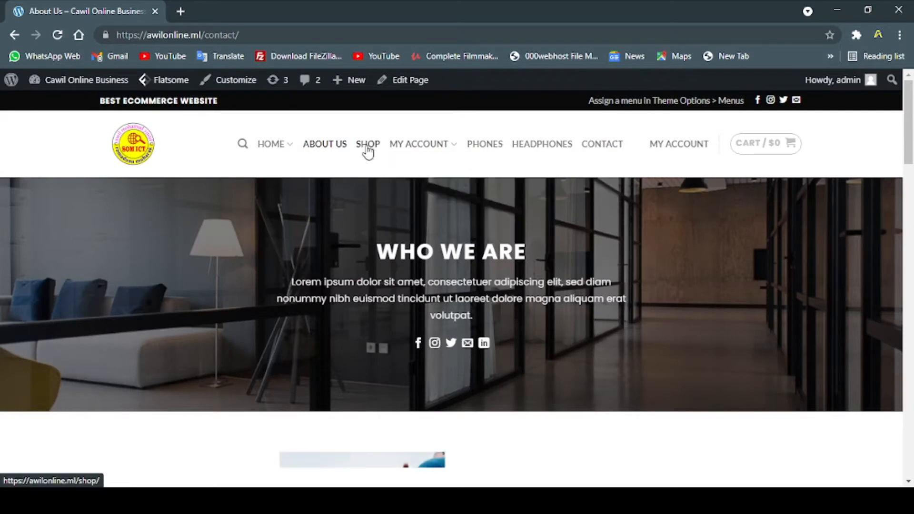
# Open the Shop page and examine its Black Friday banner and the product listing.
pyautogui.click(367, 148)
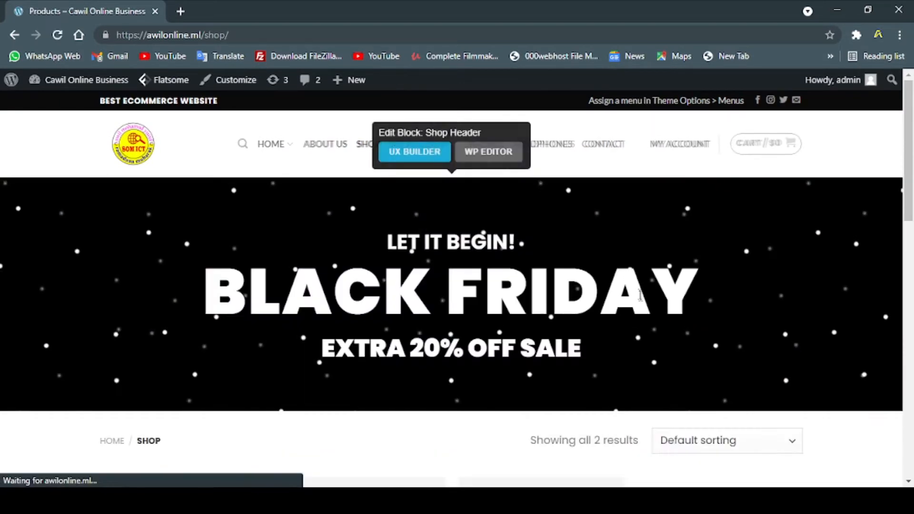
pyautogui.moveTo(662, 255); pyautogui.dragTo(714, 297)
pyautogui.click(677, 296)
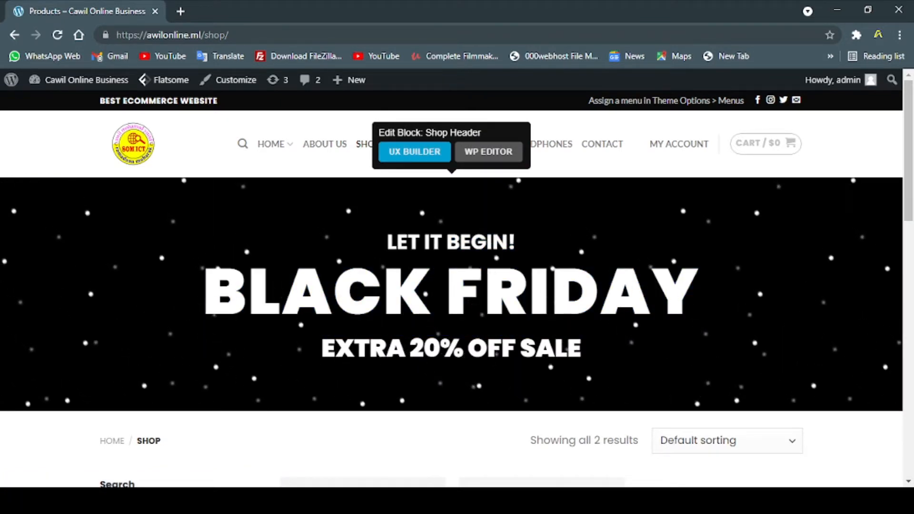
pyautogui.moveTo(450, 288); pyautogui.dragTo(647, 291)
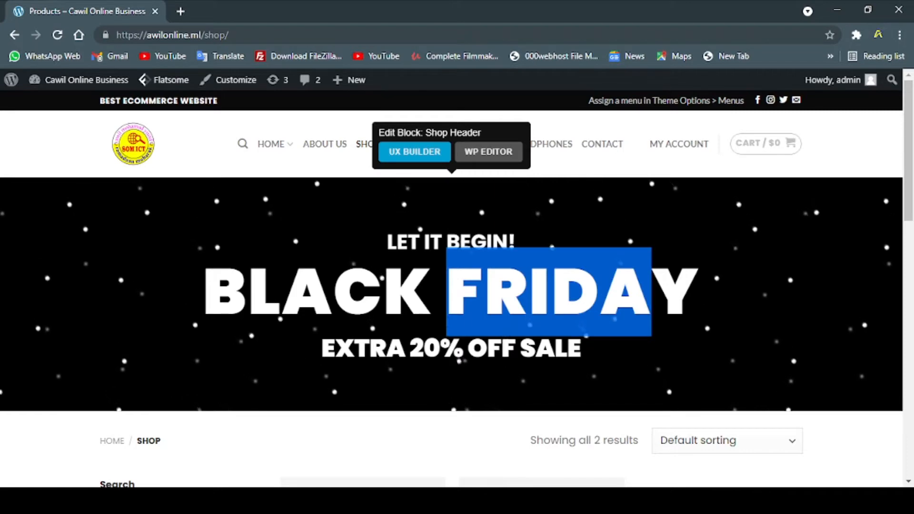
pyautogui.moveTo(335, 288); pyautogui.dragTo(414, 286)
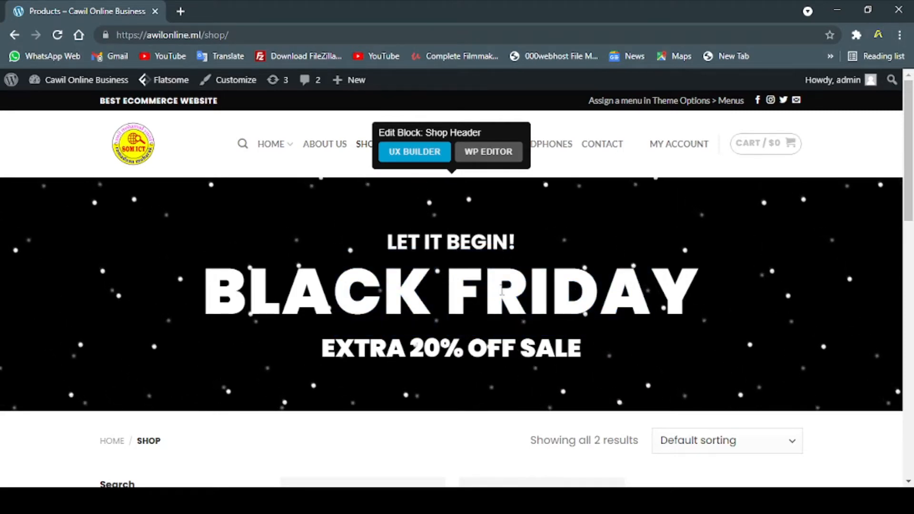
pyautogui.tripleClick(502, 291)
pyautogui.click(502, 291)
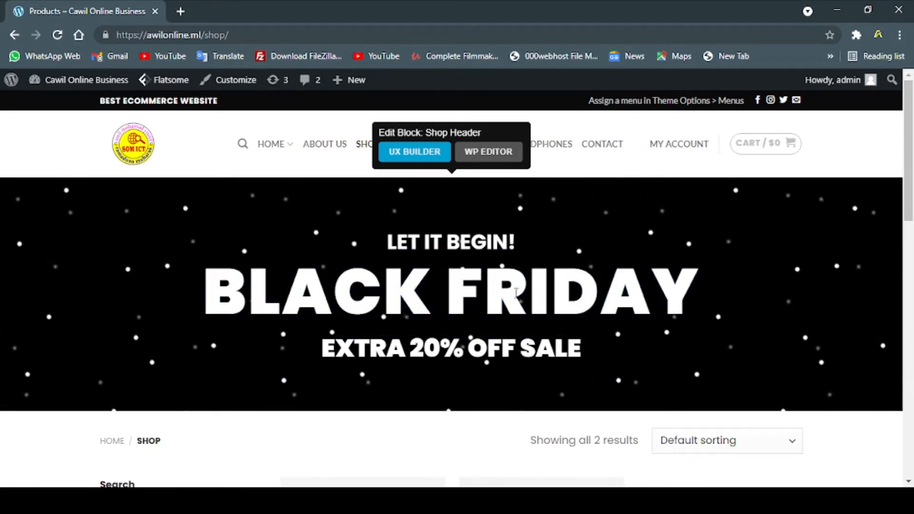
pyautogui.scroll(-4, 514, 300)
pyautogui.scroll(-1, 518, 303)
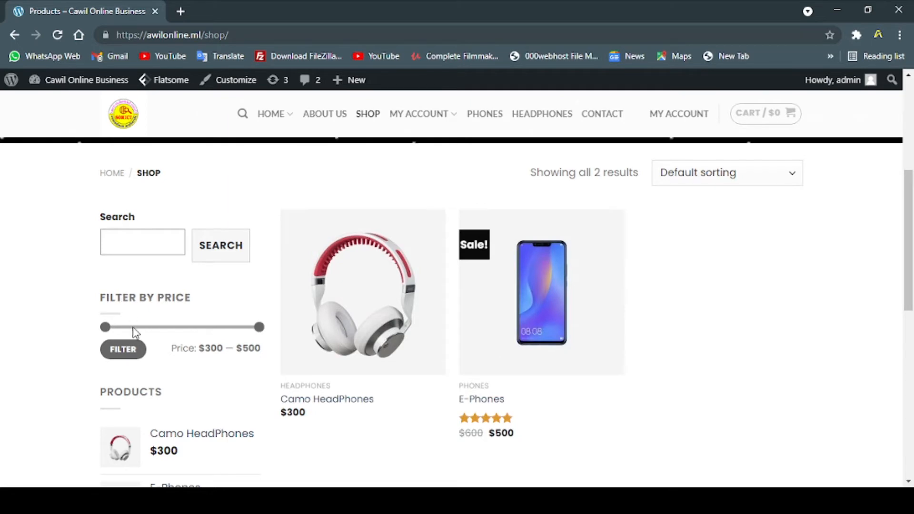
# Lower the upper limit of the shop's price filter to $380.
pyautogui.moveTo(242, 333); pyautogui.dragTo(165, 337)
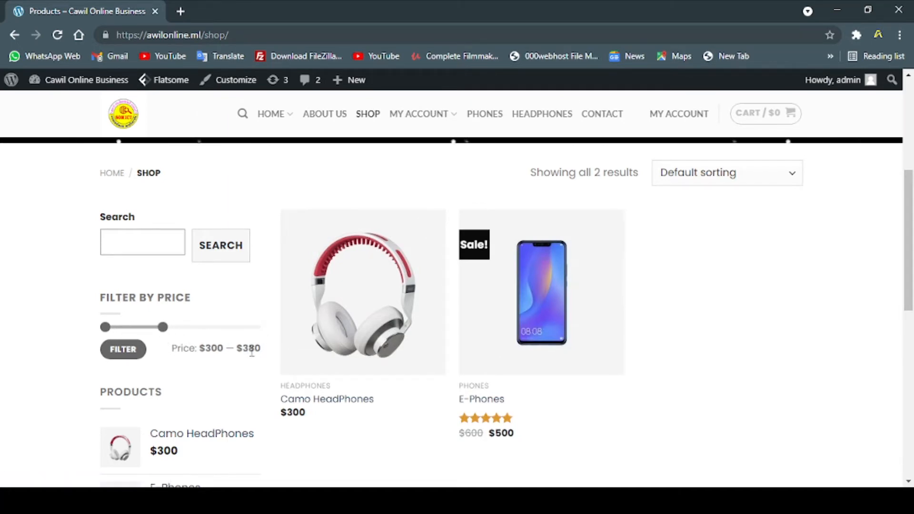
pyautogui.moveTo(251, 353); pyautogui.dragTo(265, 355)
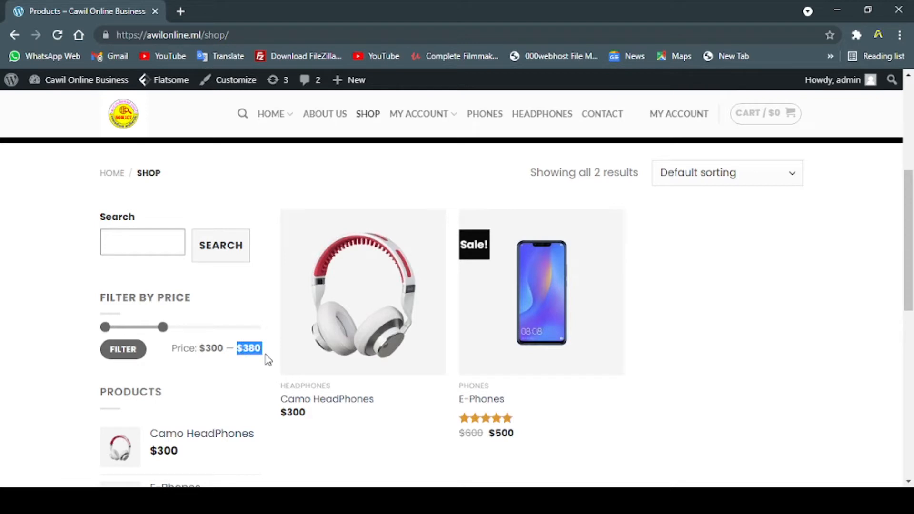
pyautogui.tripleClick(210, 348)
pyautogui.moveTo(106, 331); pyautogui.dragTo(75, 322)
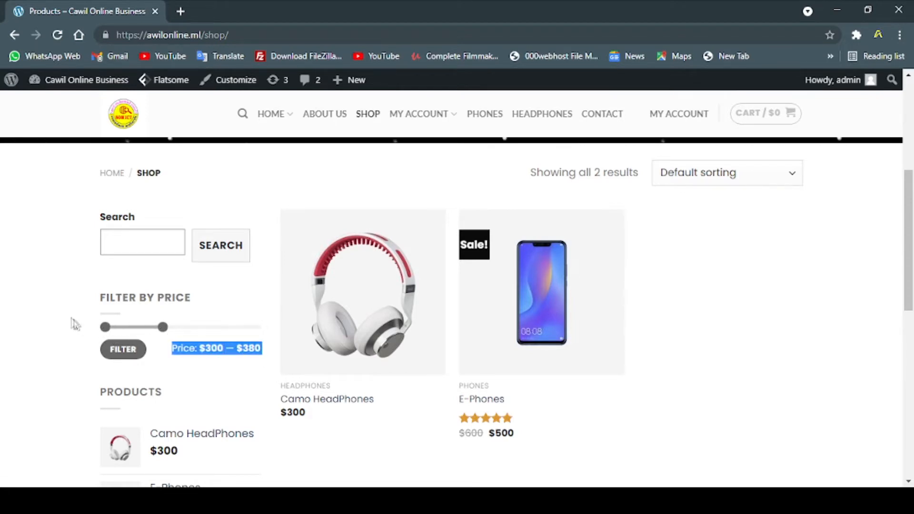
pyautogui.click(136, 244)
# Open the Camo HeadPhones product page and examine its images, purchase options and description.
pyautogui.click(292, 280)
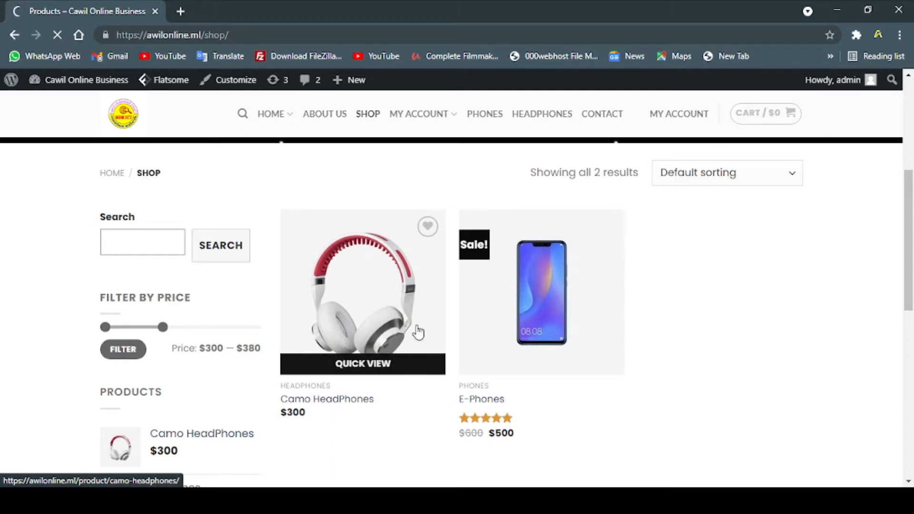
pyautogui.scroll(-3, 416, 329)
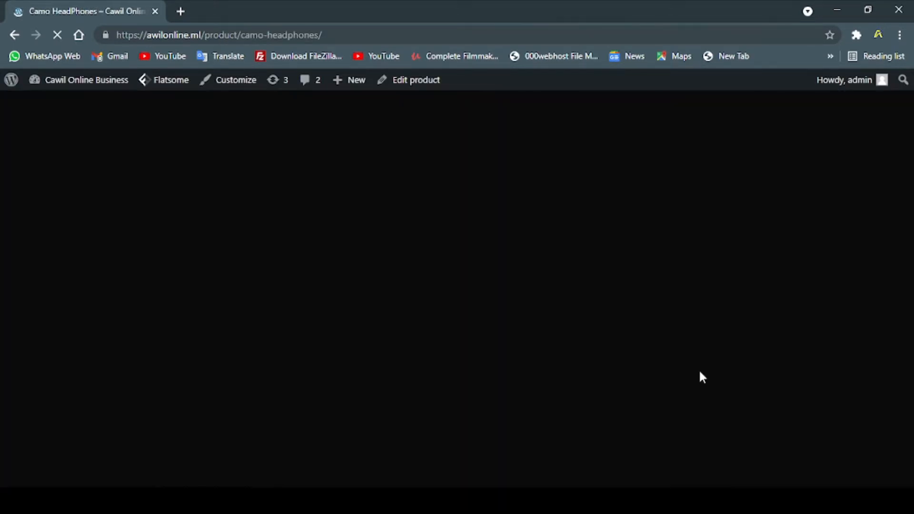
pyautogui.scroll(-3, 689, 310)
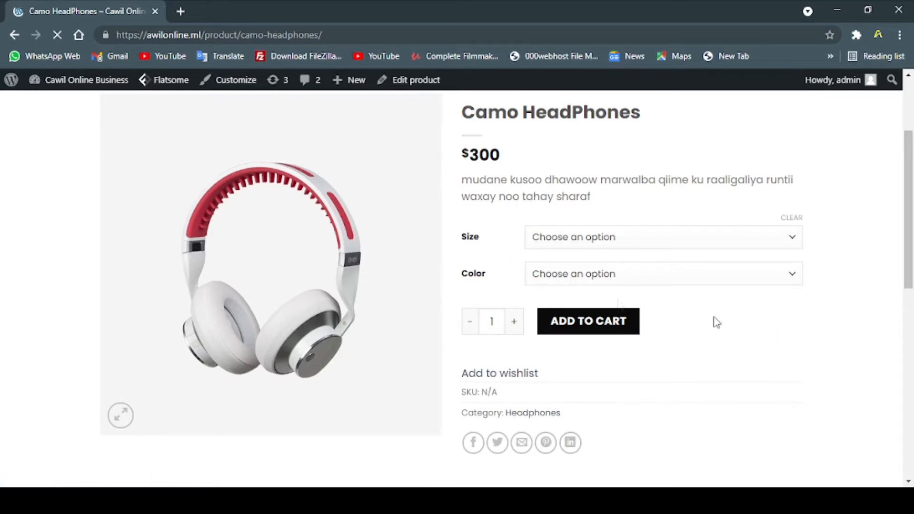
pyautogui.scroll(2, 819, 309)
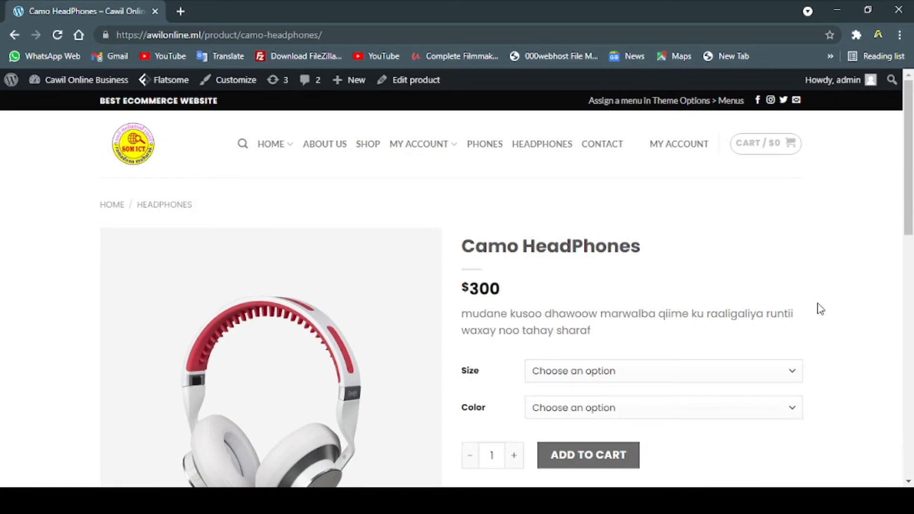
pyautogui.scroll(-3, 819, 309)
pyautogui.scroll(-3, 819, 309)
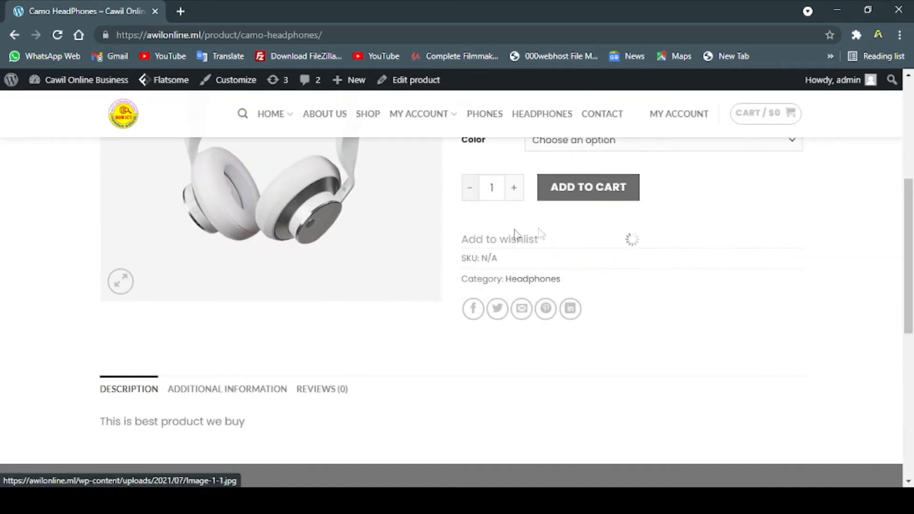
pyautogui.scroll(4, 619, 262)
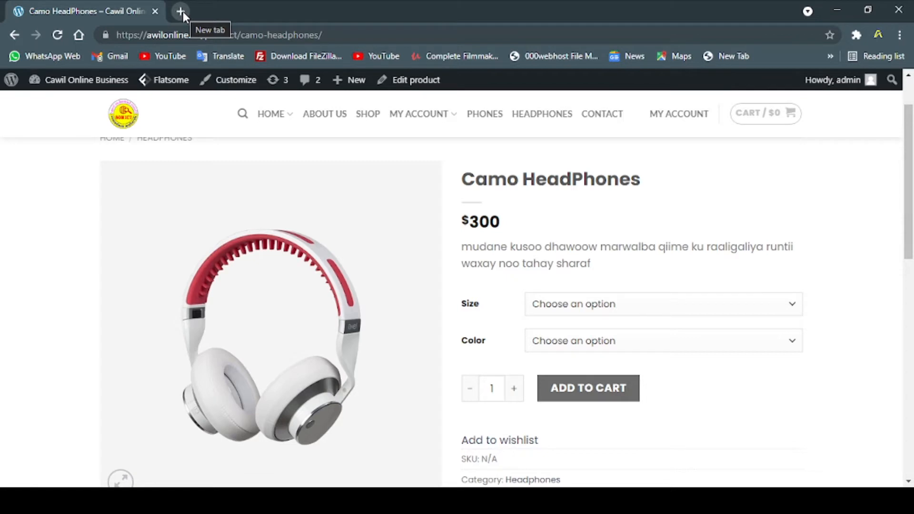
pyautogui.scroll(-1, 126, 133)
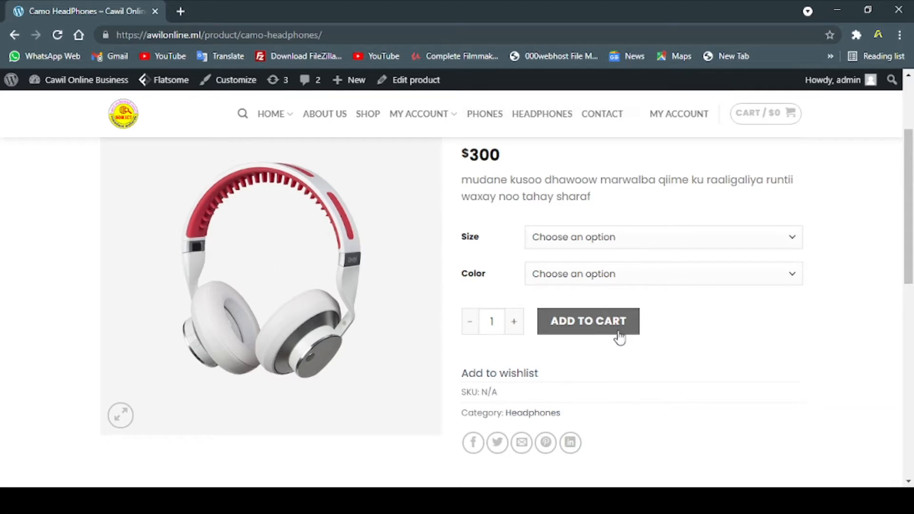
pyautogui.scroll(-1, 624, 337)
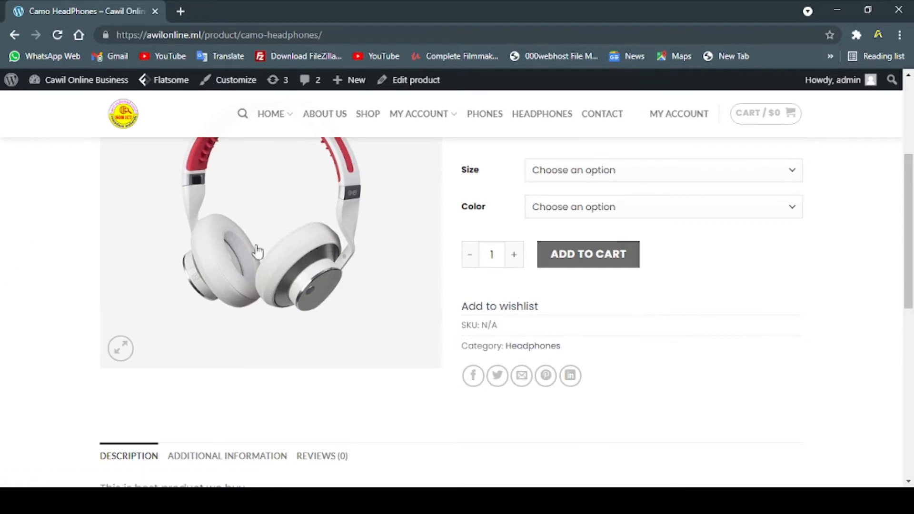
# Add the Camo HeadPhones to the wishlist.
pyautogui.click(494, 306)
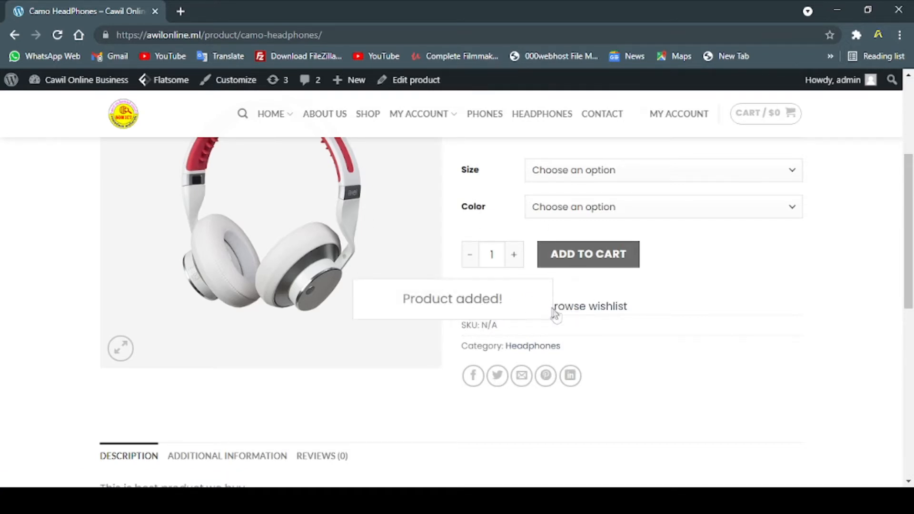
pyautogui.scroll(4, 554, 314)
pyautogui.scroll(-1, 524, 271)
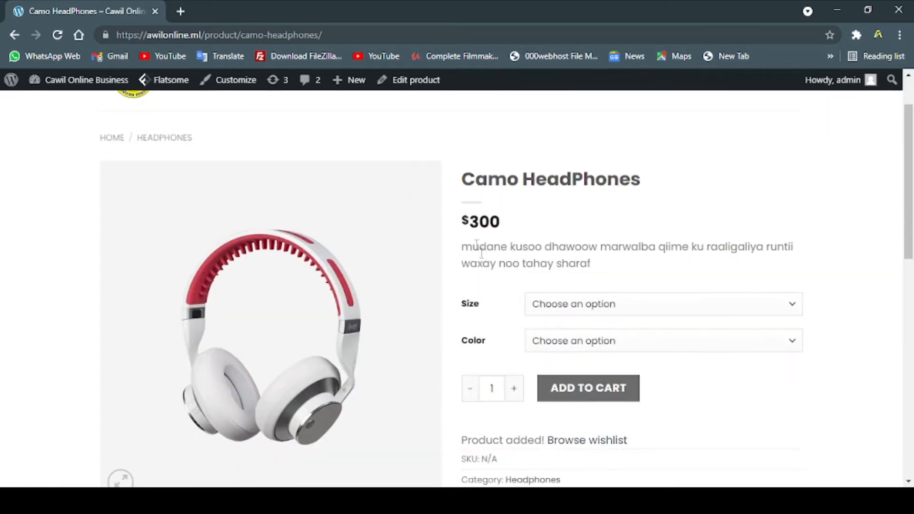
pyautogui.scroll(-1, 552, 208)
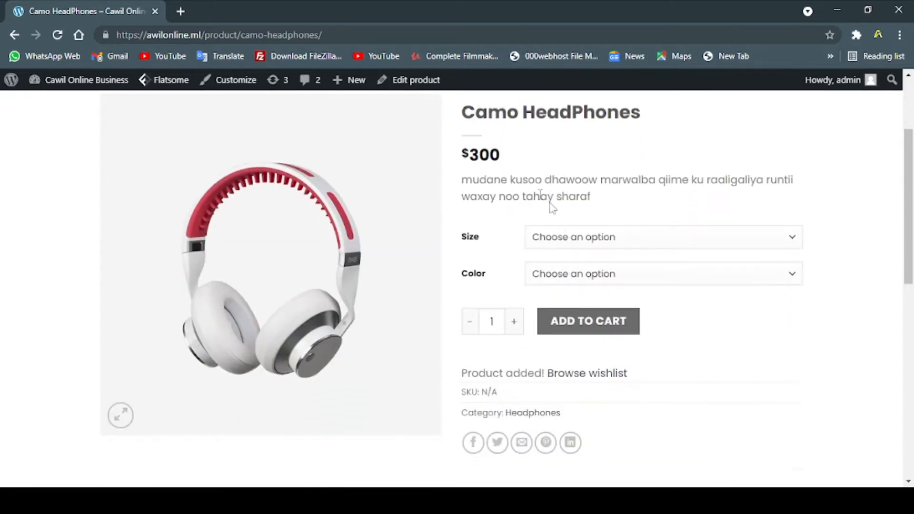
# Choose size Large and color Blue for the Camo HeadPhones.
pyautogui.click(637, 238)
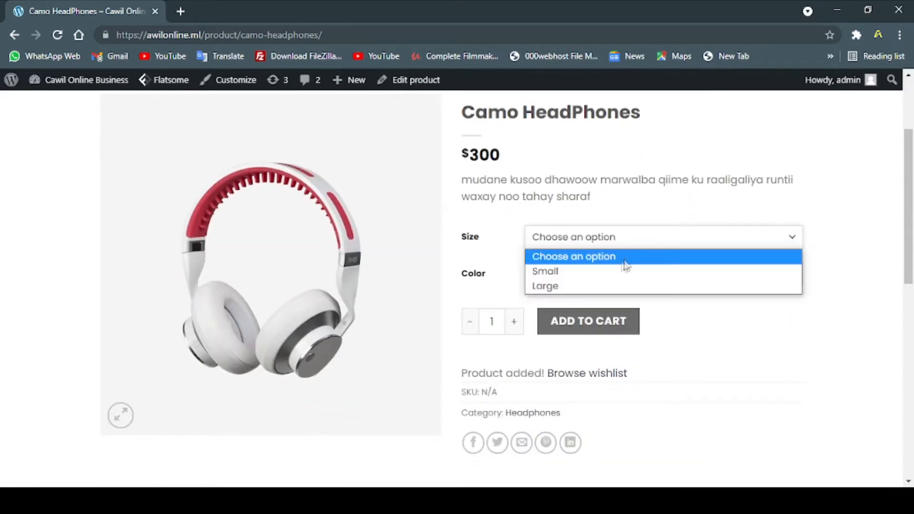
pyautogui.click(547, 286)
pyautogui.click(566, 269)
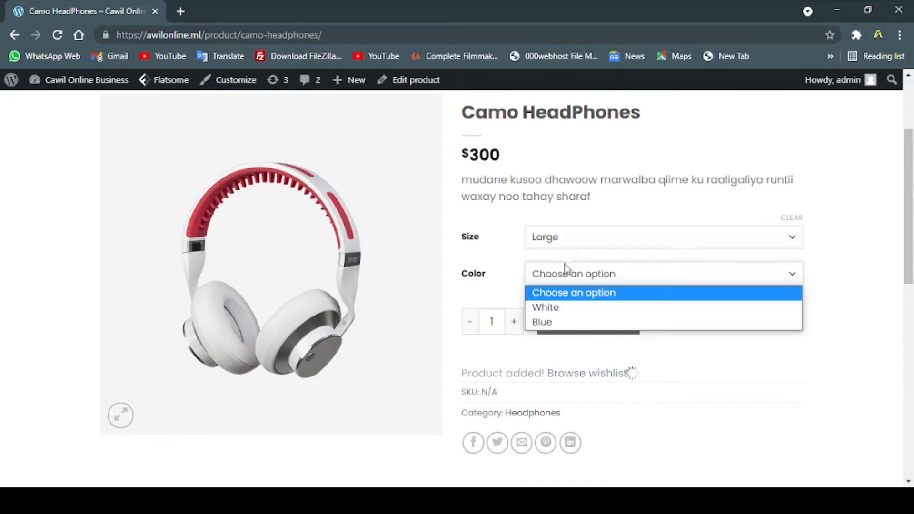
pyautogui.click(542, 321)
pyautogui.scroll(-3, 537, 286)
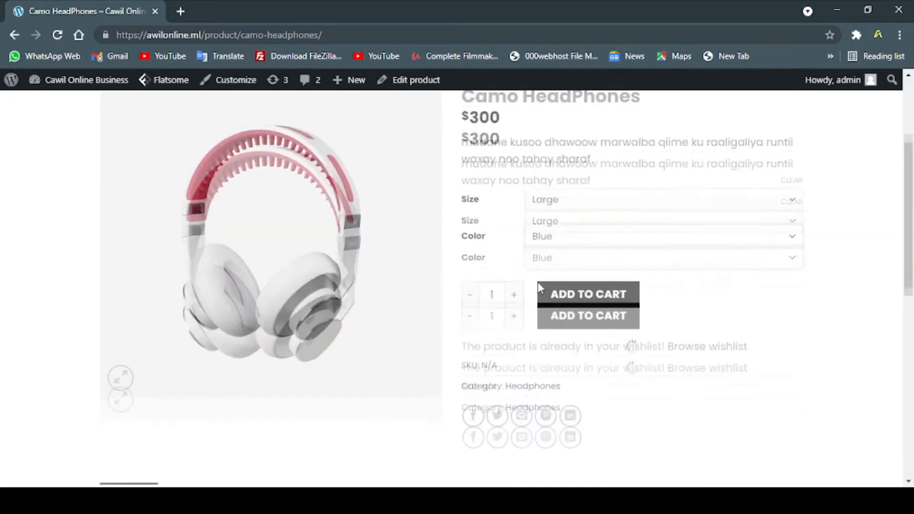
pyautogui.scroll(4, 556, 257)
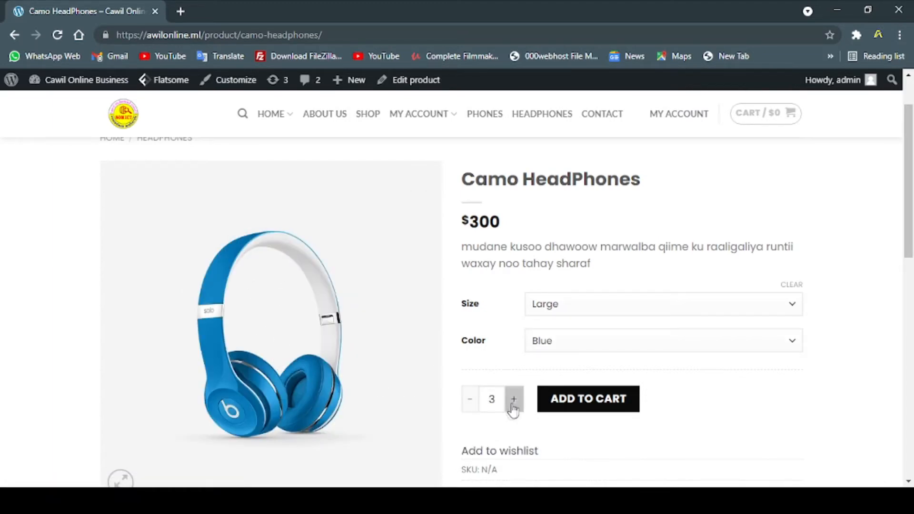
# Add three Large, Blue Camo HeadPhones to the cart and preview the cart contents.
pyautogui.scroll(-2, 739, 400)
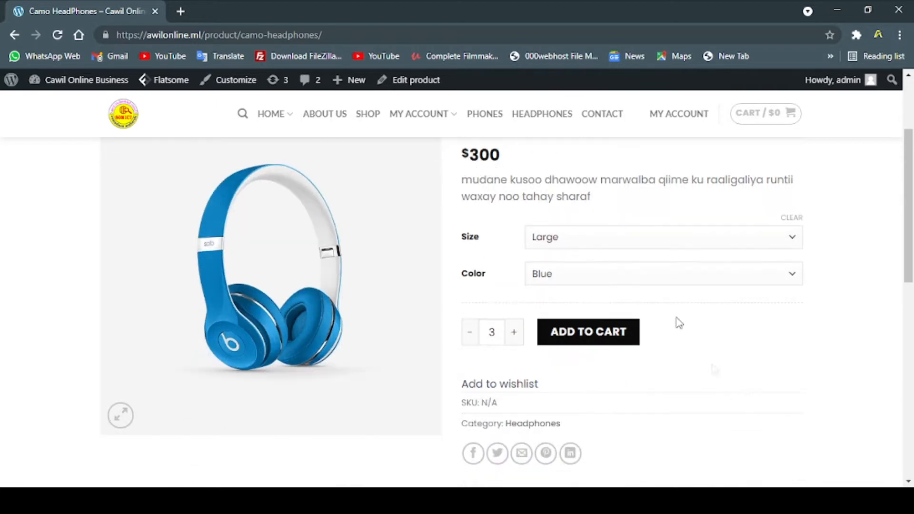
pyautogui.moveTo(467, 164); pyautogui.dragTo(518, 161)
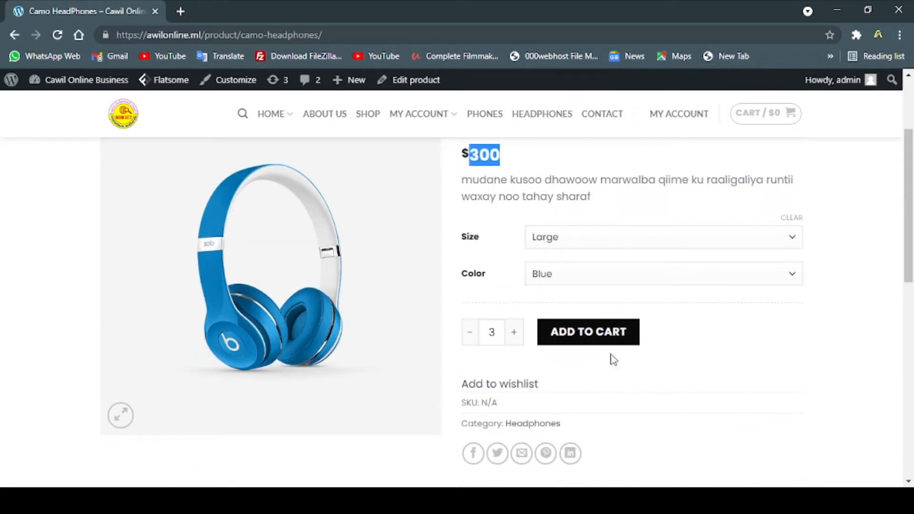
pyautogui.click(599, 343)
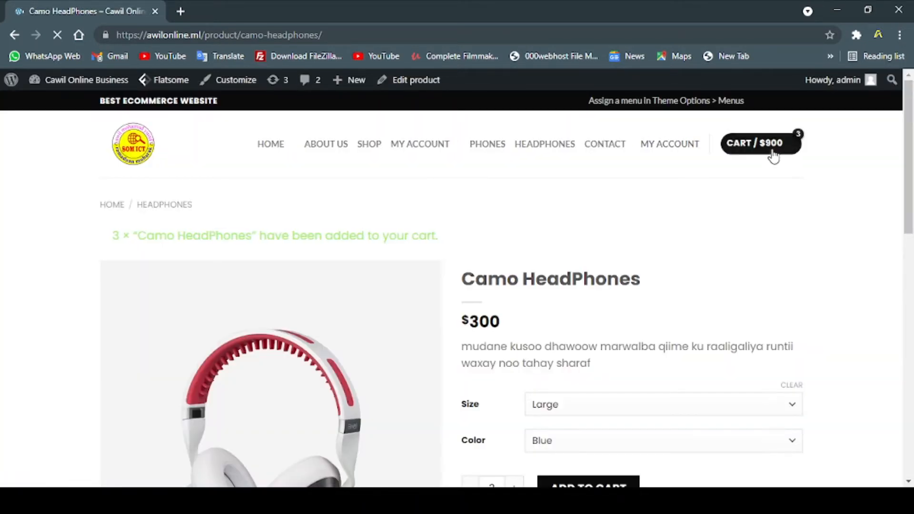
pyautogui.moveTo(776, 157)
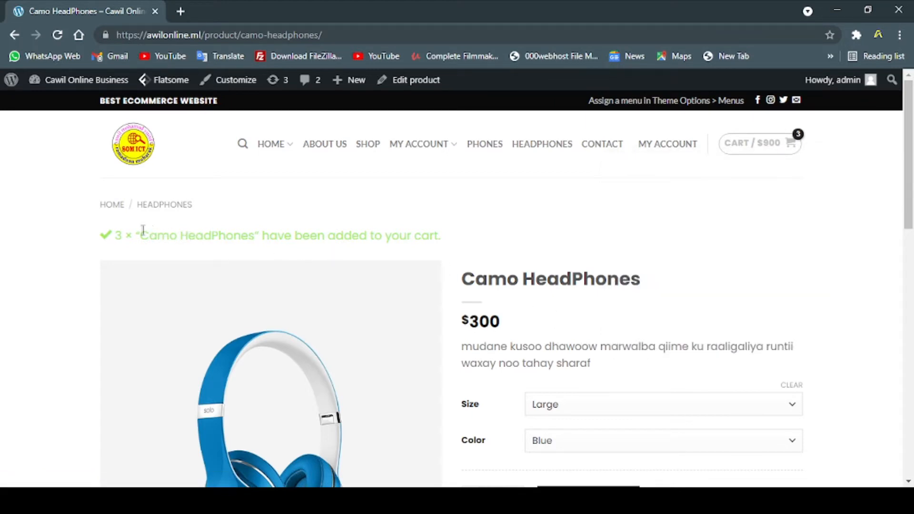
# Examine the added-to-cart message and the category and sharing links on the Camo HeadPhones page.
pyautogui.moveTo(156, 230); pyautogui.dragTo(439, 239)
pyautogui.scroll(-3, 452, 252)
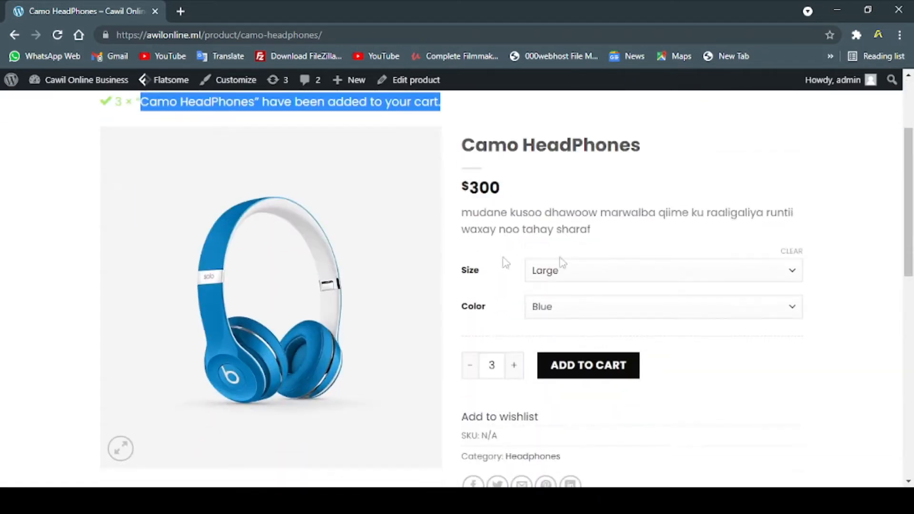
pyautogui.scroll(-4, 590, 281)
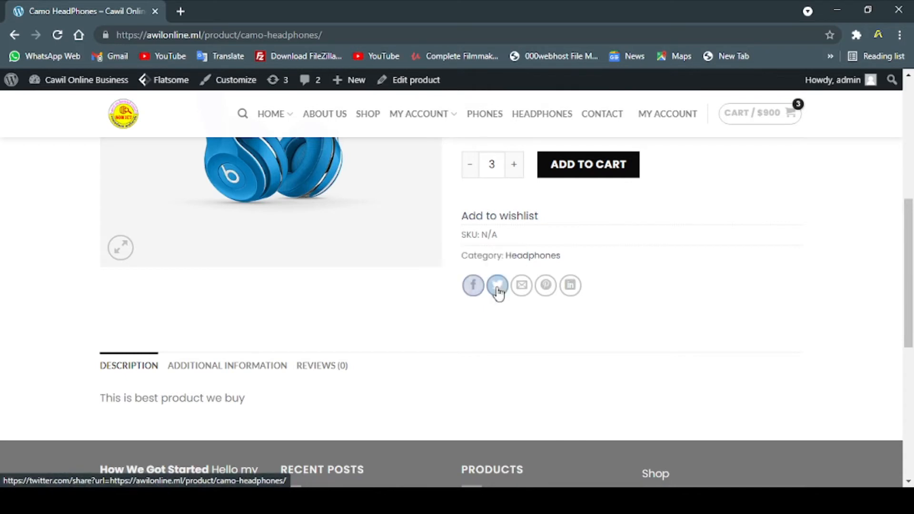
pyautogui.moveTo(528, 257)
pyautogui.mouseDown()
pyautogui.moveTo(628, 257)
pyautogui.moveTo(518, 257)
pyautogui.mouseUp()
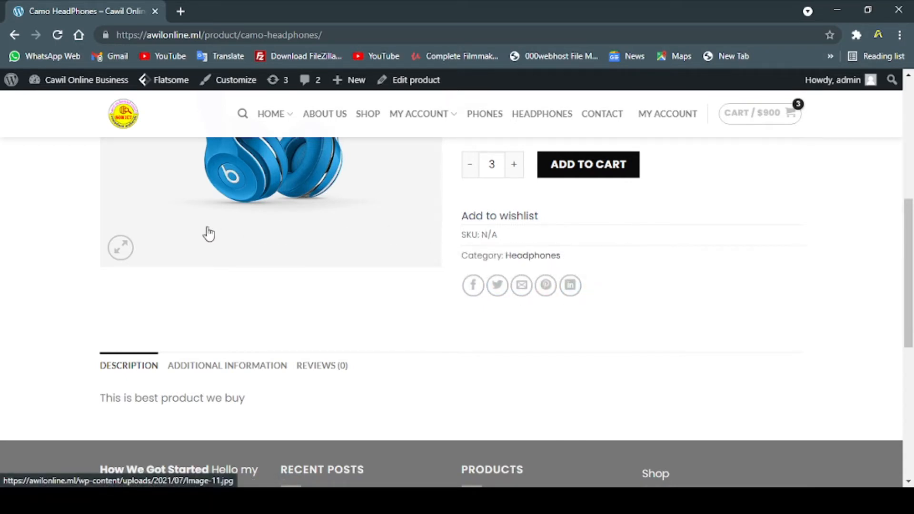
# View the blue headphones image enlarged, zoom into it, and close the enlarged view.
pyautogui.click(128, 255)
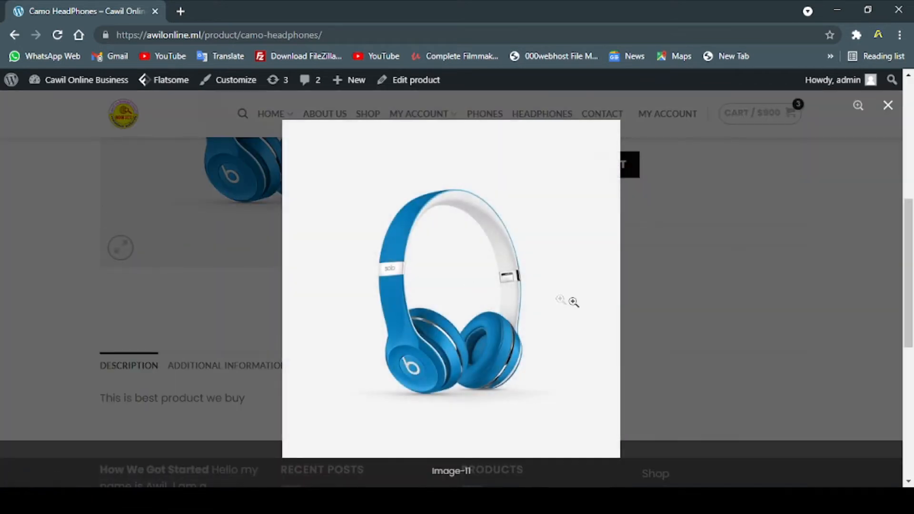
pyautogui.click(479, 253)
pyautogui.click(451, 293)
pyautogui.click(451, 289)
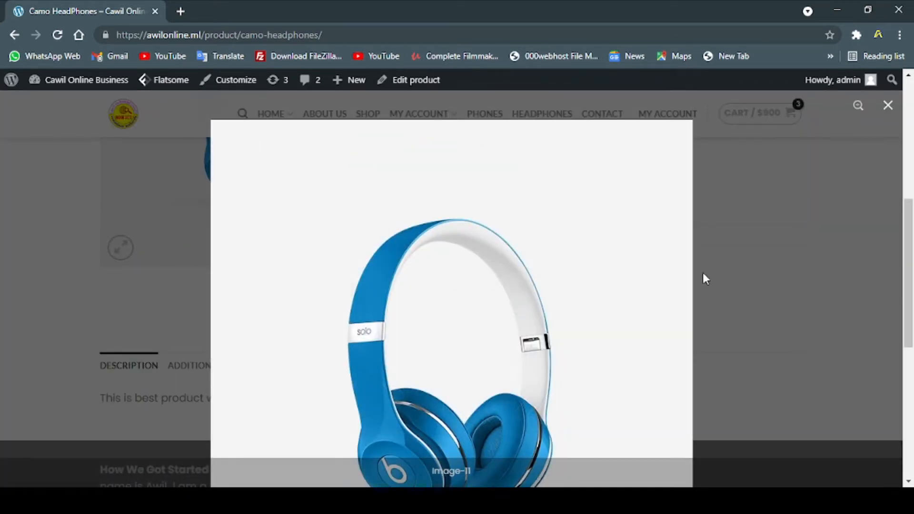
pyautogui.click(704, 279)
# Proceed from the cart preview to the checkout for the Camo HeadPhones.
pyautogui.scroll(5, 405, 216)
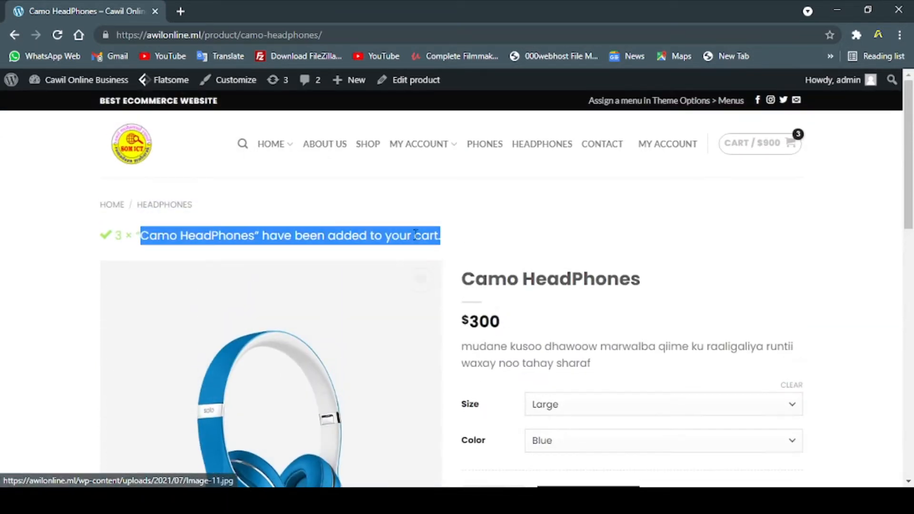
pyautogui.click(445, 250)
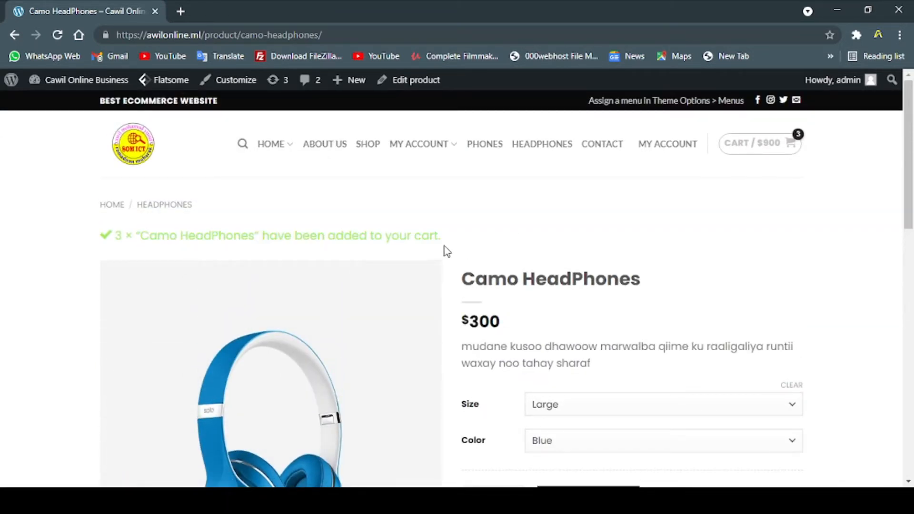
pyautogui.scroll(-4, 532, 267)
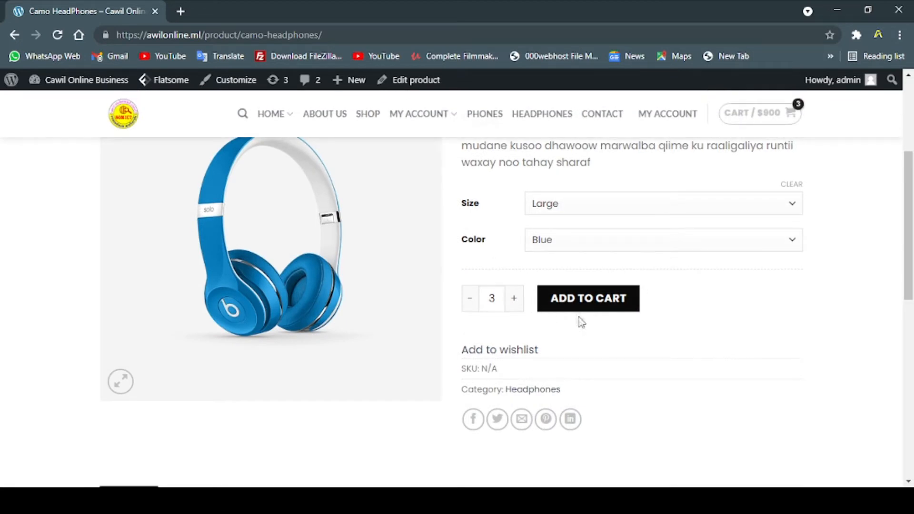
pyautogui.moveTo(759, 127)
pyautogui.click(714, 305)
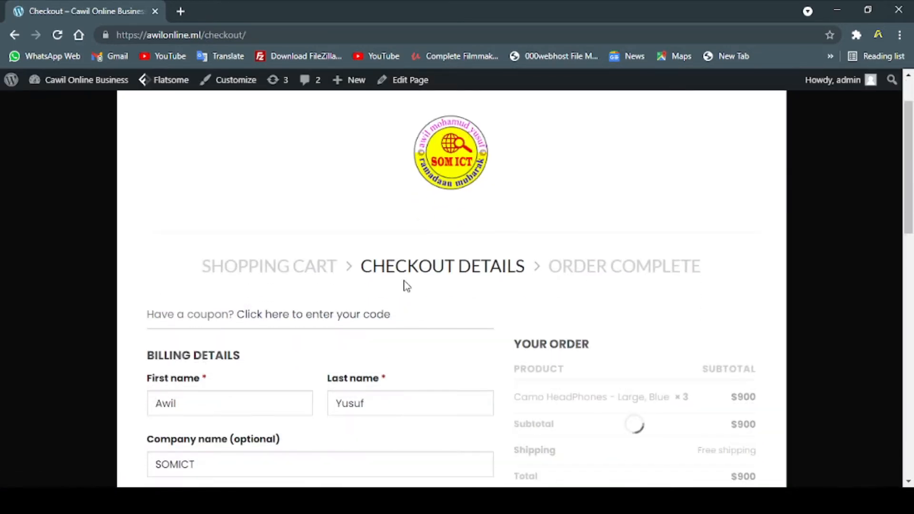
# Review the prefilled billing details and place the Camo HeadPhones order with cash on delivery.
pyautogui.scroll(-8, 391, 287)
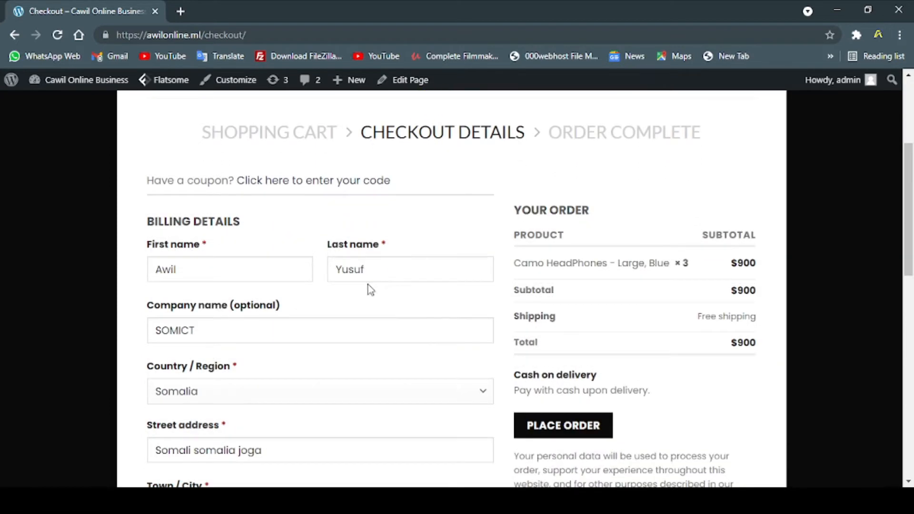
pyautogui.scroll(-7, 369, 292)
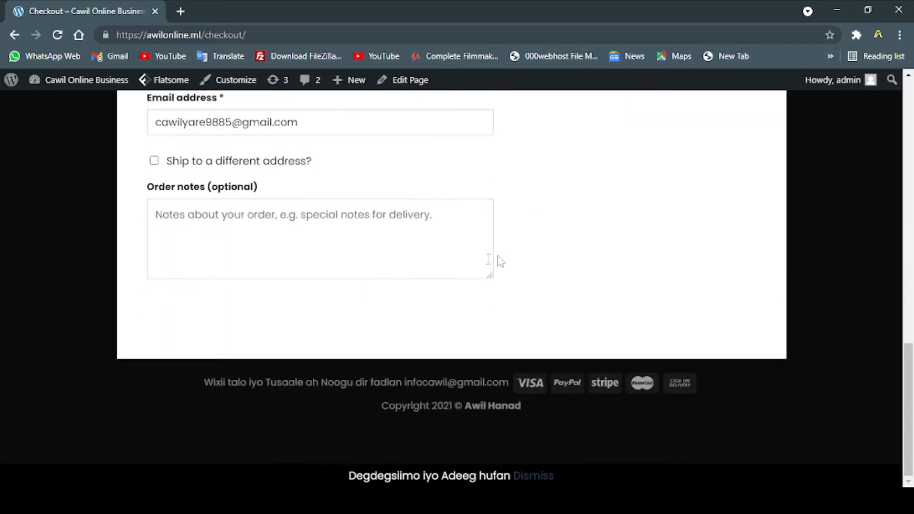
pyautogui.scroll(10, 486, 259)
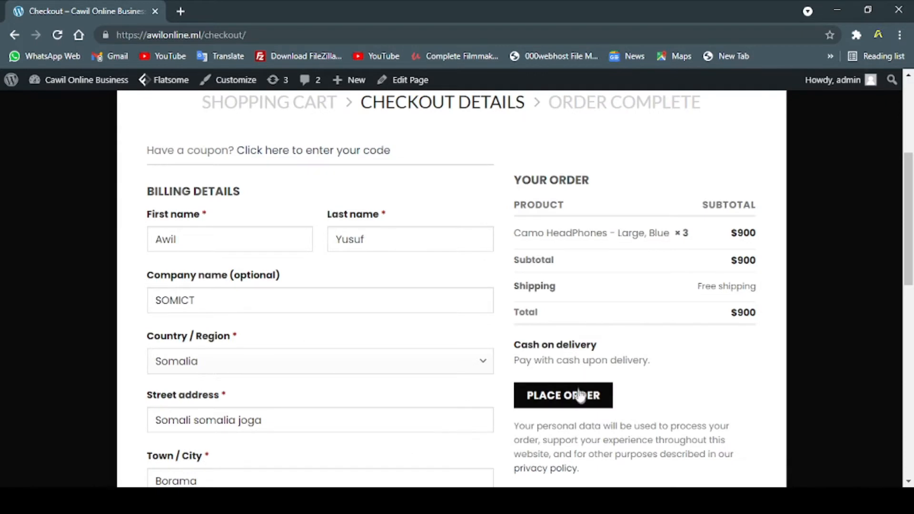
pyautogui.click(580, 403)
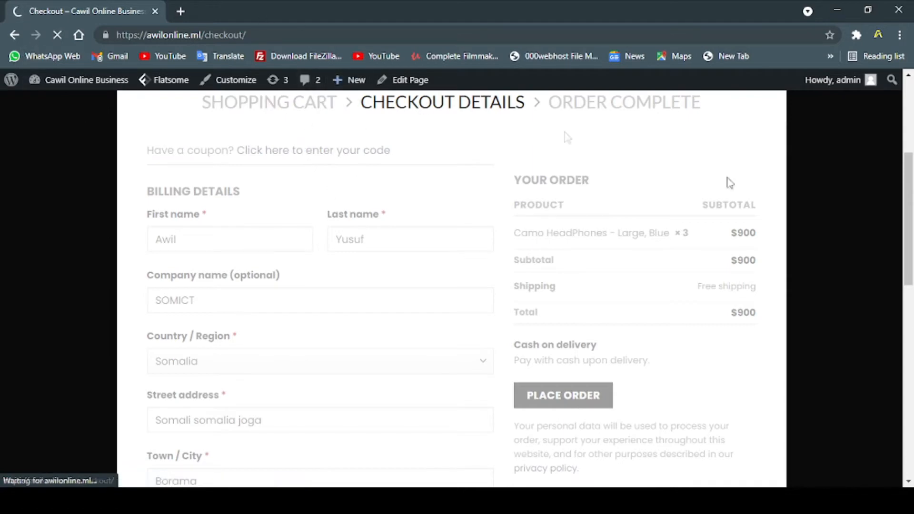
# Examine the order confirmation page, including the payment note, order details and billing and shipping addresses.
pyautogui.scroll(-10, 586, 242)
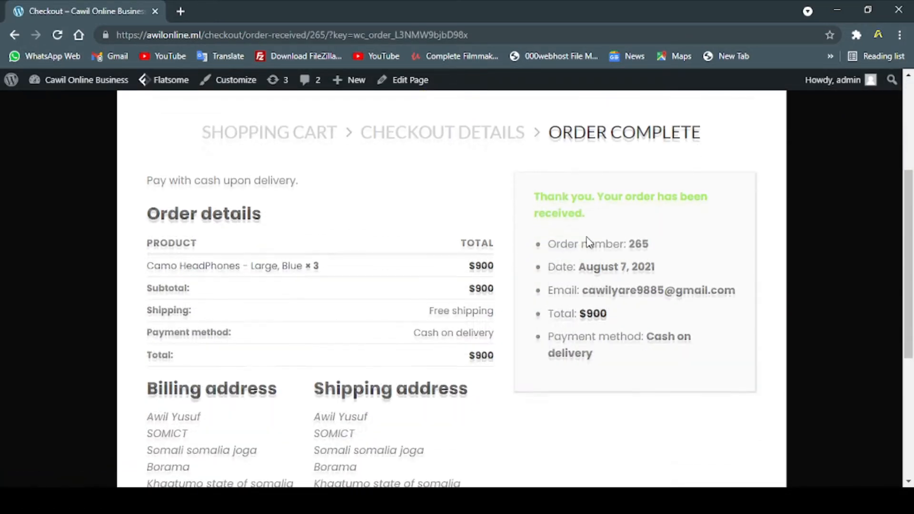
pyautogui.scroll(10, 588, 240)
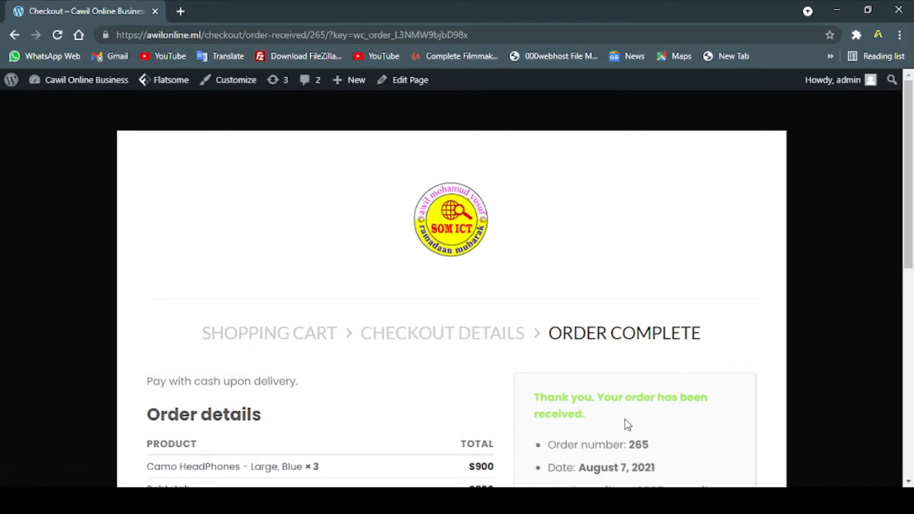
pyautogui.scroll(-1, 439, 427)
pyautogui.moveTo(168, 319)
pyautogui.mouseDown()
pyautogui.moveTo(275, 319)
pyautogui.moveTo(161, 318)
pyautogui.mouseUp()
pyautogui.click(276, 318)
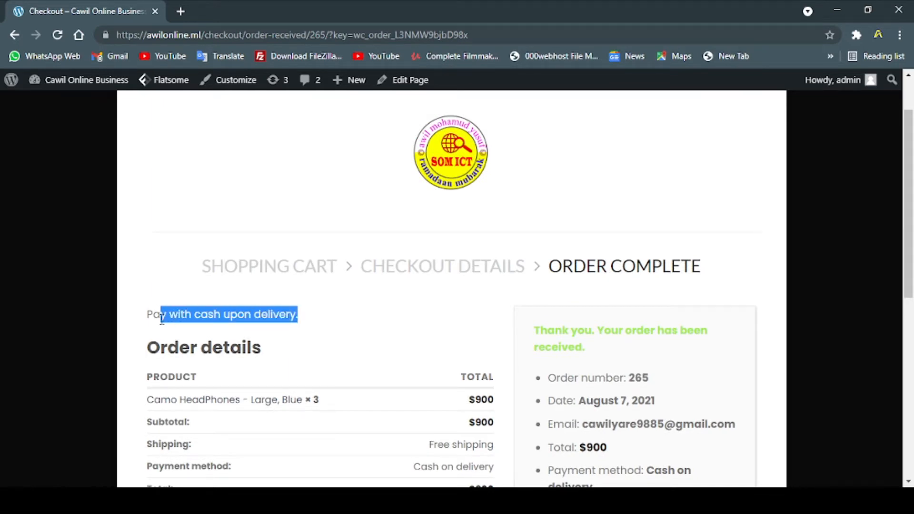
pyautogui.click(242, 308)
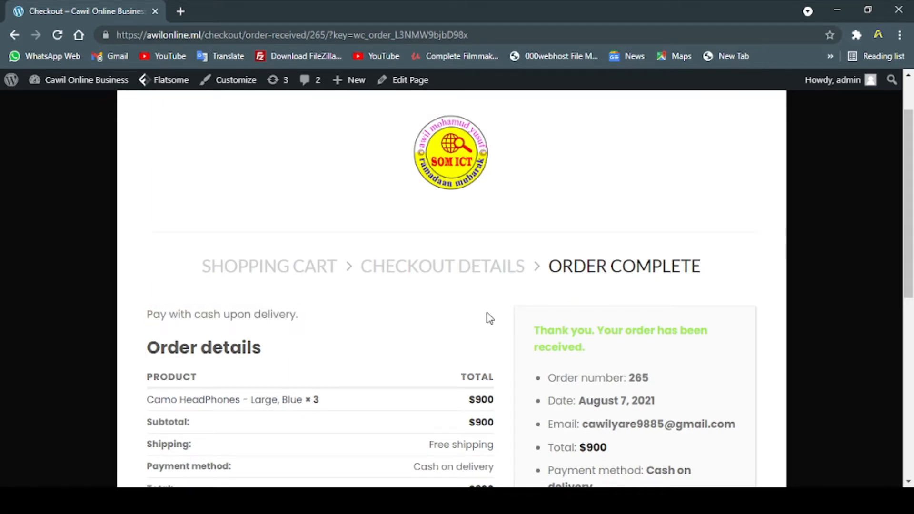
pyautogui.scroll(-10, 490, 318)
pyautogui.scroll(10, 575, 336)
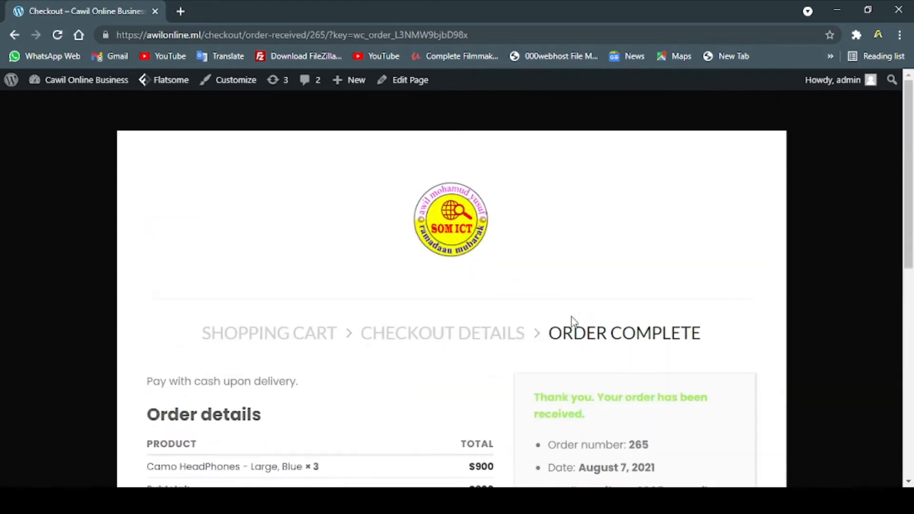
# Return from the order confirmation to the Camo HeadPhones product page.
pyautogui.moveTo(50, 82)
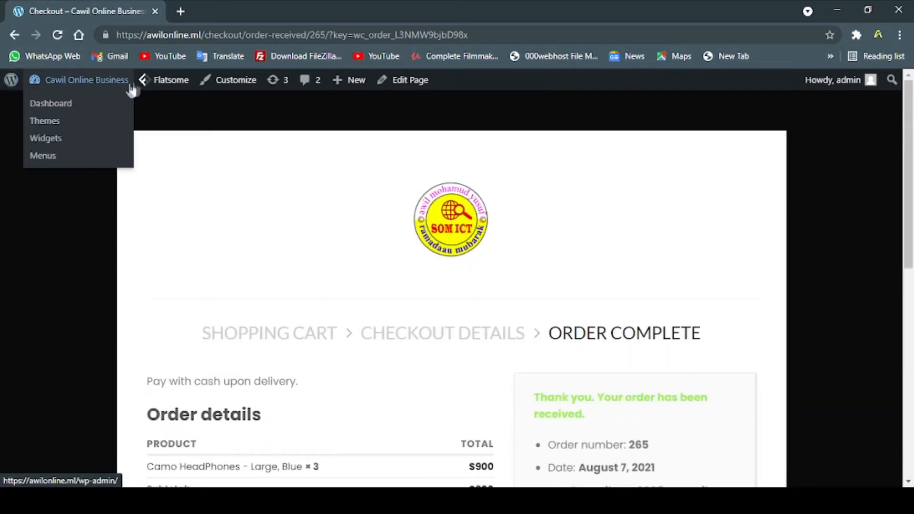
pyautogui.click(14, 35)
pyautogui.click(15, 35)
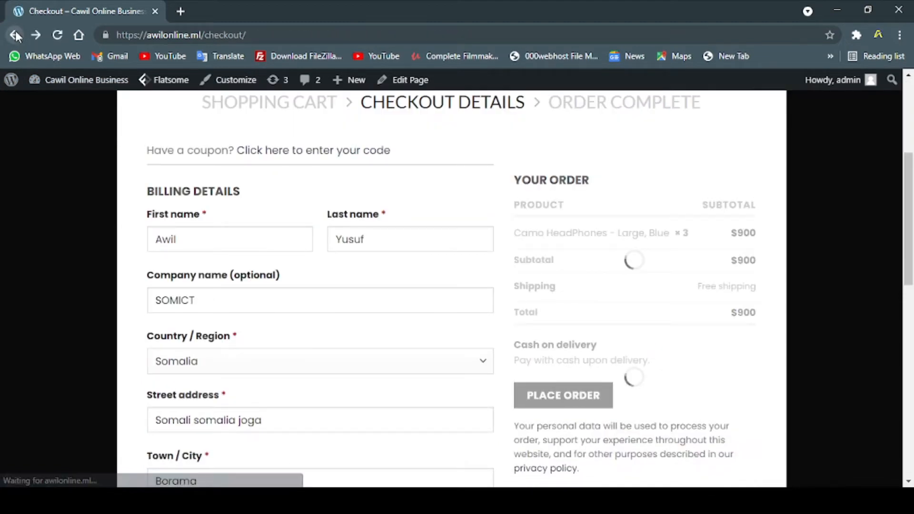
pyautogui.scroll(3, 517, 189)
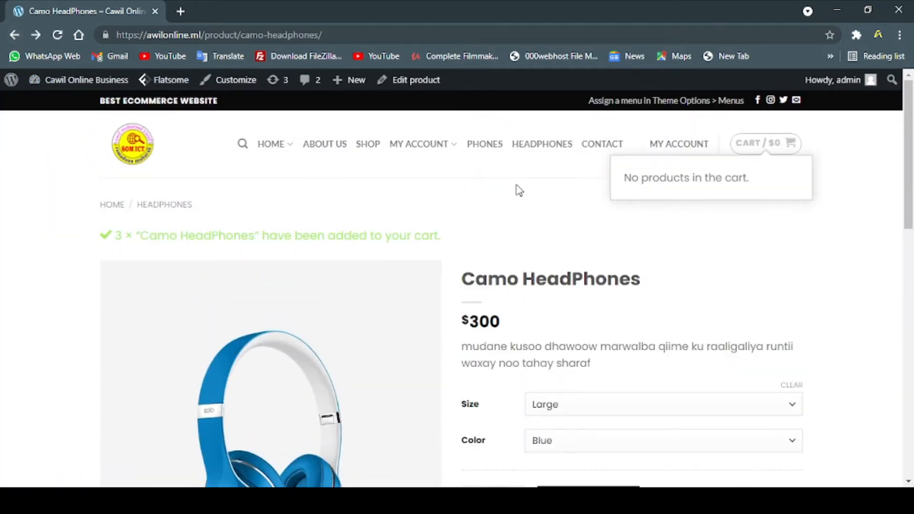
# Open the Phones category and look through its products and the page footer.
pyautogui.moveTo(415, 145)
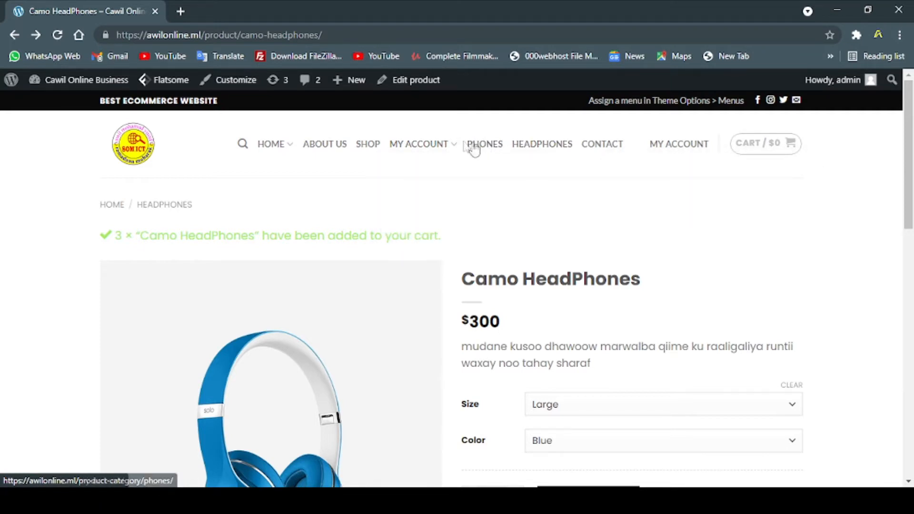
pyautogui.click(483, 145)
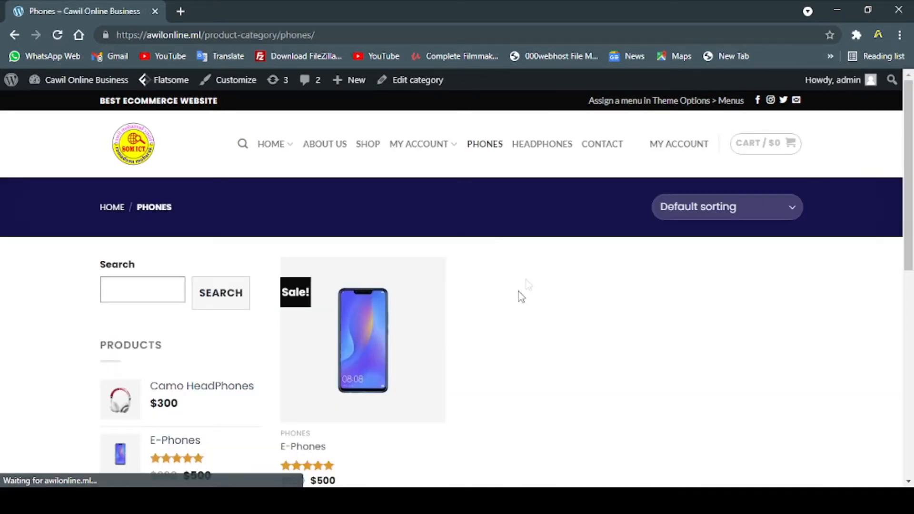
pyautogui.scroll(-2, 523, 285)
pyautogui.scroll(-7, 519, 310)
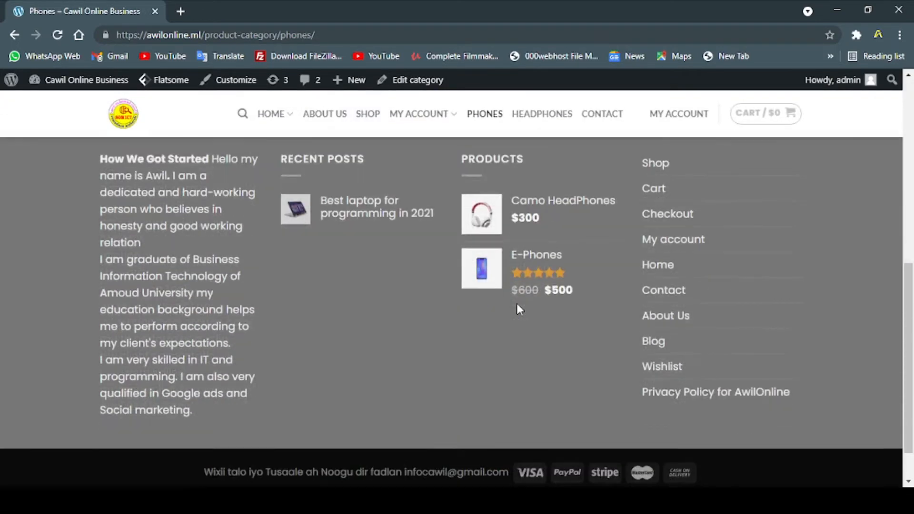
pyautogui.scroll(10, 517, 304)
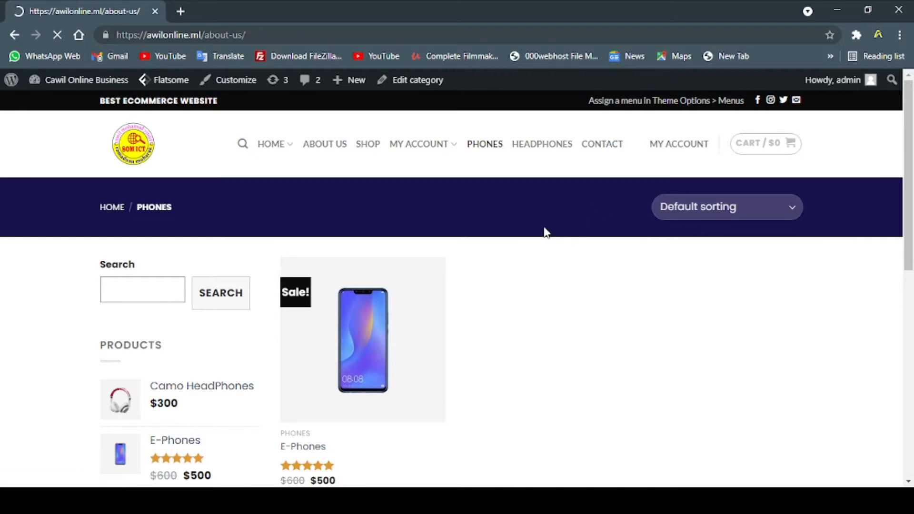
# Open the Contact page and examine its sales and support sections and the question form's fields.
pyautogui.scroll(-4, 547, 275)
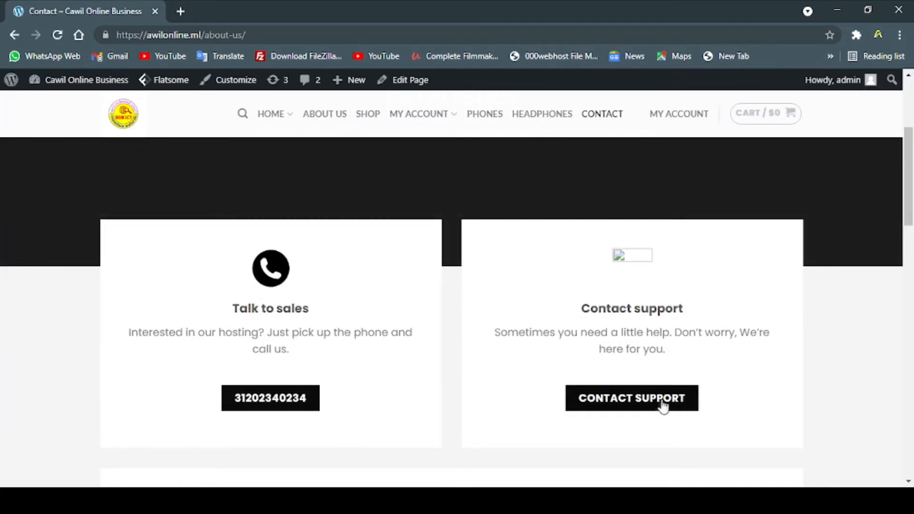
pyautogui.scroll(-8, 695, 355)
pyautogui.scroll(3, 699, 353)
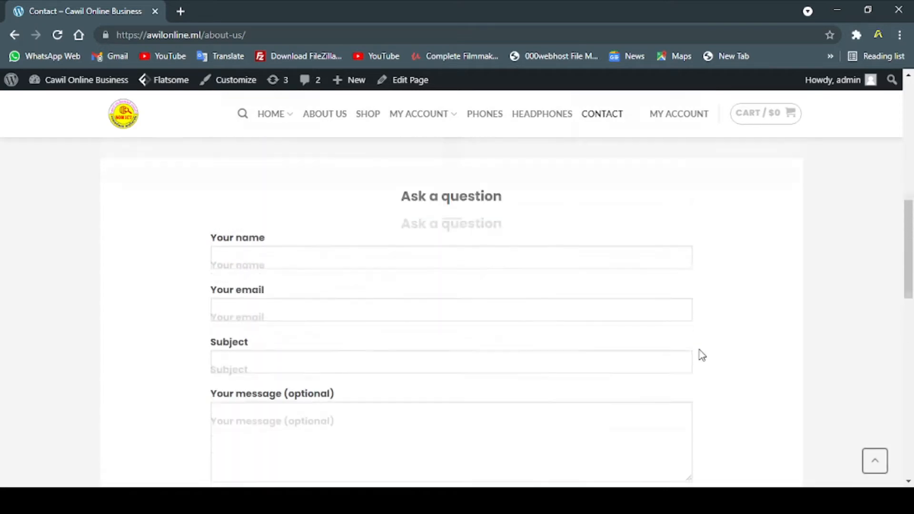
pyautogui.click(388, 294)
pyautogui.moveTo(366, 328); pyautogui.dragTo(363, 351)
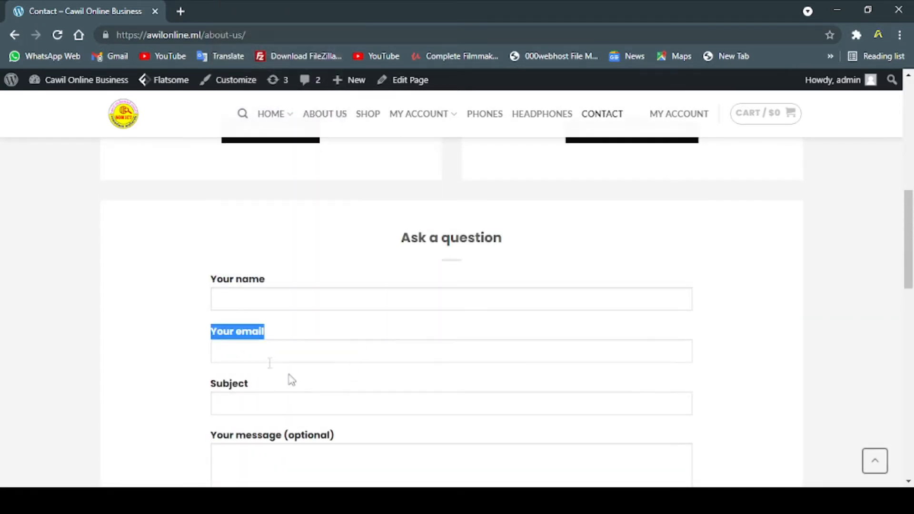
pyautogui.scroll(-1, 277, 391)
pyautogui.click(279, 337)
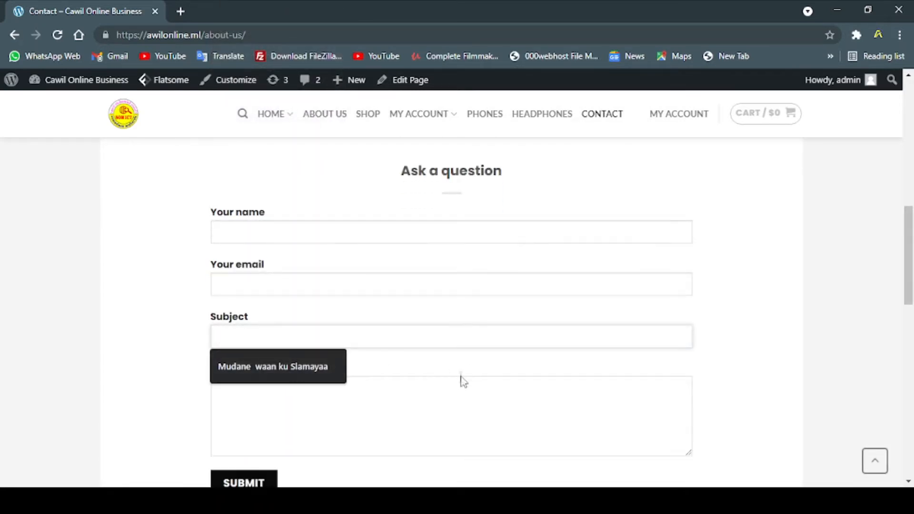
pyautogui.scroll(-2, 469, 401)
pyautogui.click(411, 261)
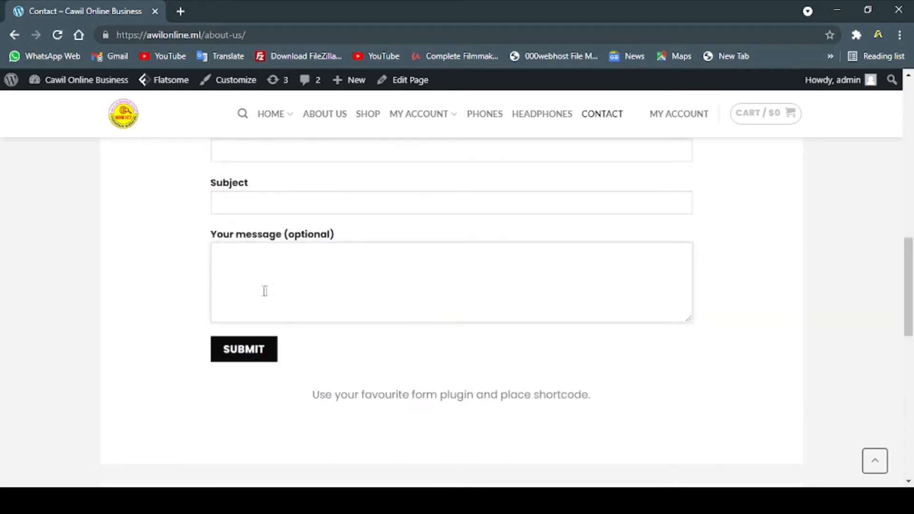
pyautogui.scroll(10, 486, 368)
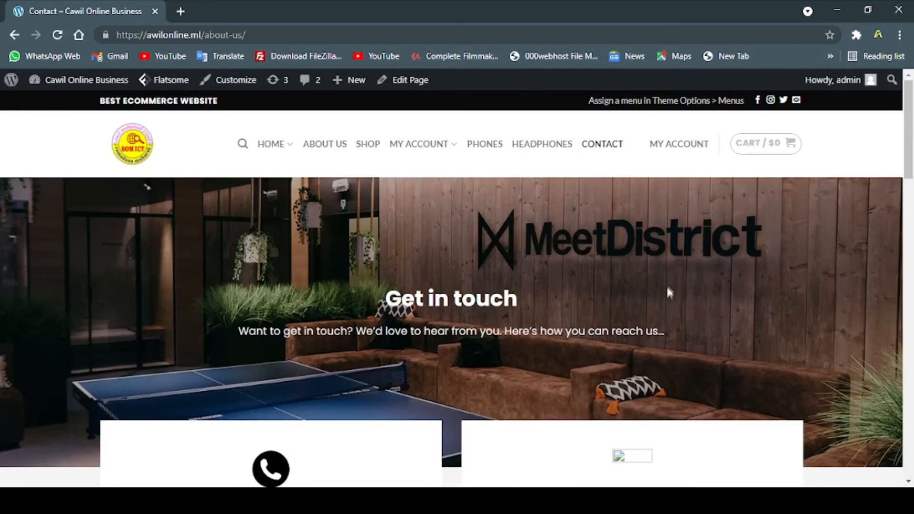
# Open the Blog page from the Home submenu and go to the full post on the best laptop for programming in 2021.
pyautogui.moveTo(675, 149)
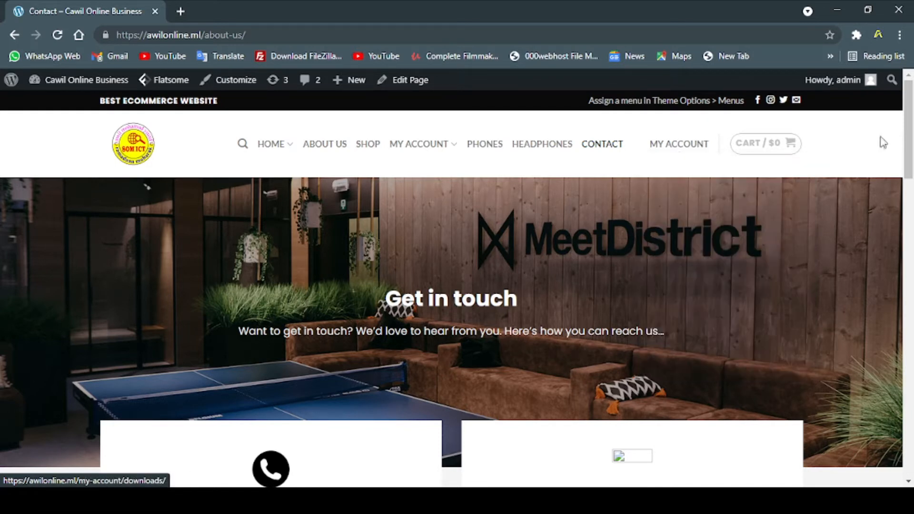
pyautogui.moveTo(260, 142)
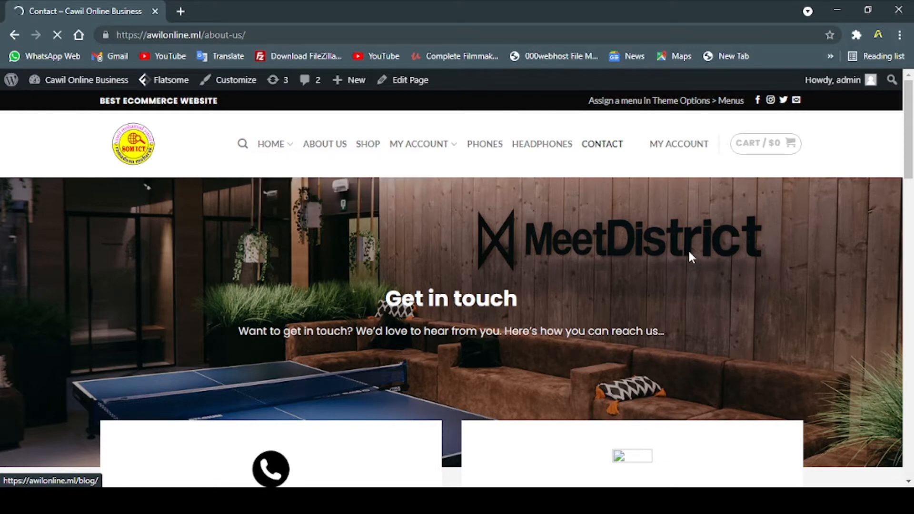
pyautogui.scroll(-2, 496, 238)
pyautogui.scroll(-15, 495, 238)
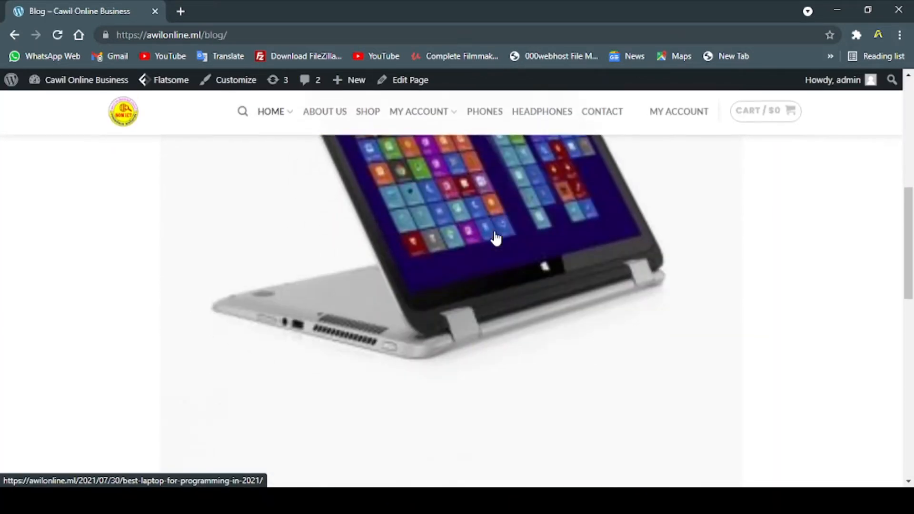
pyautogui.scroll(4, 497, 240)
pyautogui.click(474, 288)
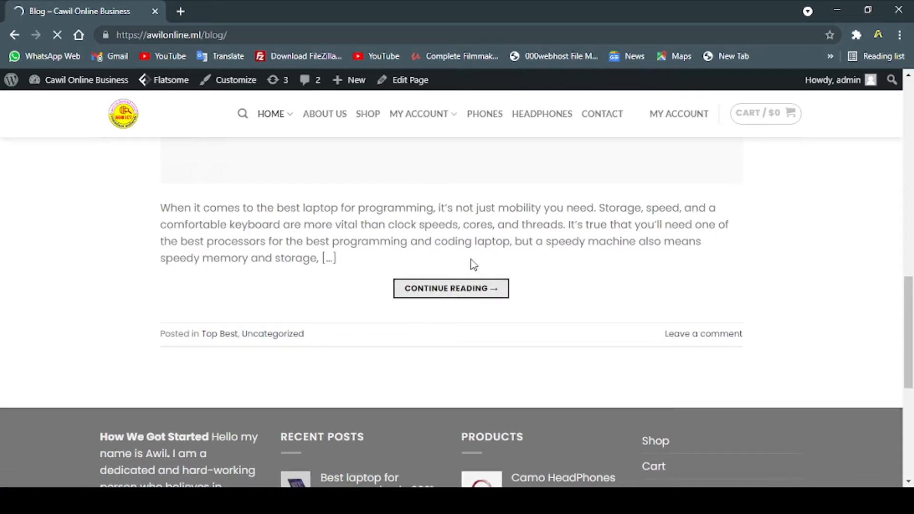
# Read through the laptop blog post, including its specifications, author box and the Leave a Reply comment form.
pyautogui.scroll(-2, 621, 334)
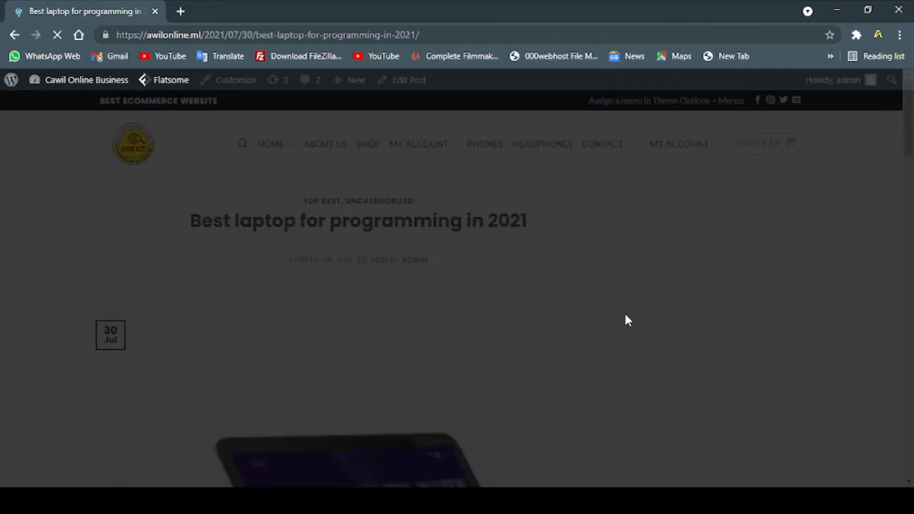
pyautogui.scroll(-4, 523, 296)
pyautogui.scroll(4, 523, 296)
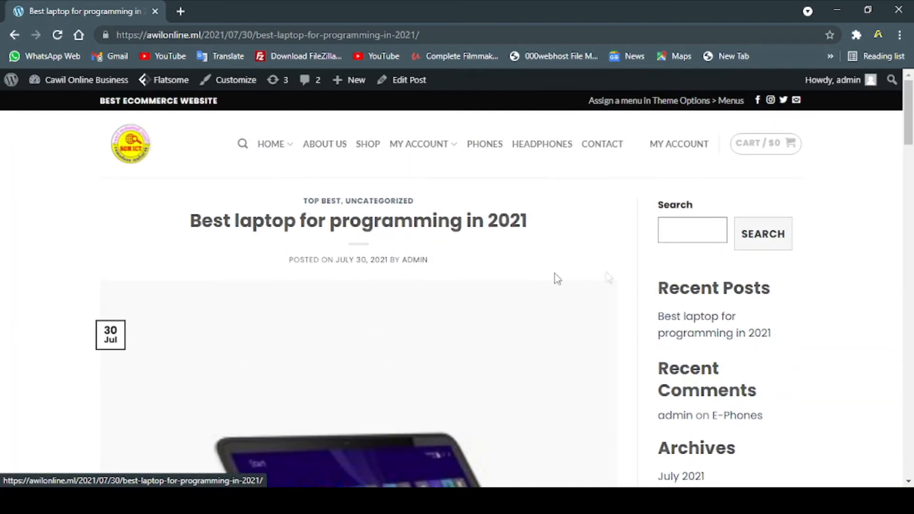
pyautogui.scroll(-12, 569, 322)
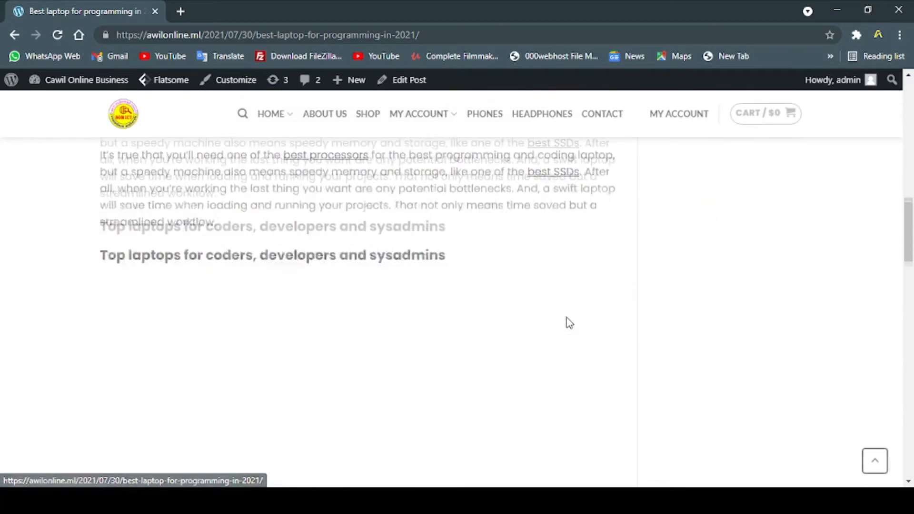
pyautogui.scroll(-12, 567, 318)
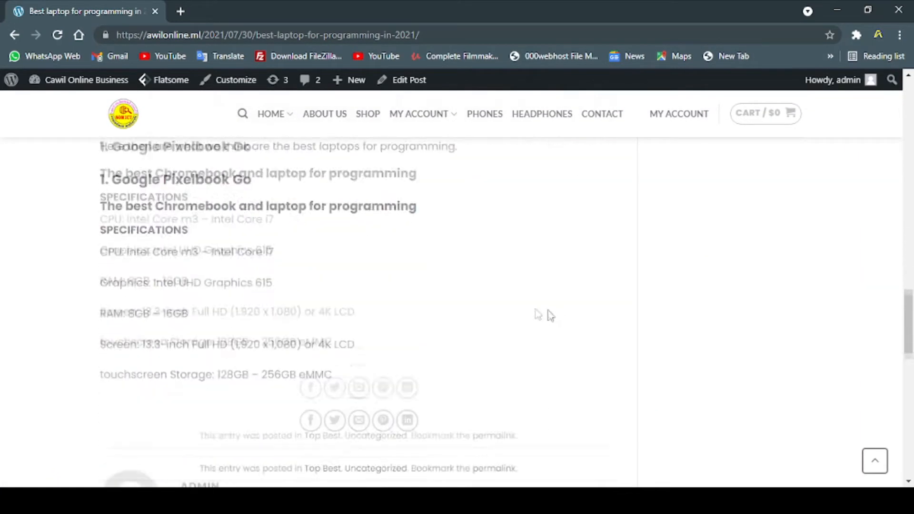
pyautogui.moveTo(169, 275); pyautogui.dragTo(292, 306)
pyautogui.click(237, 222)
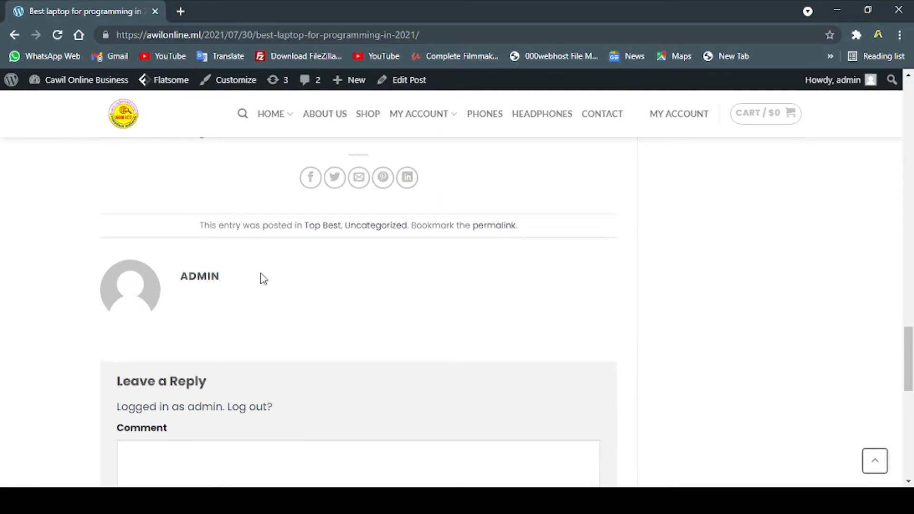
pyautogui.scroll(-4, 275, 299)
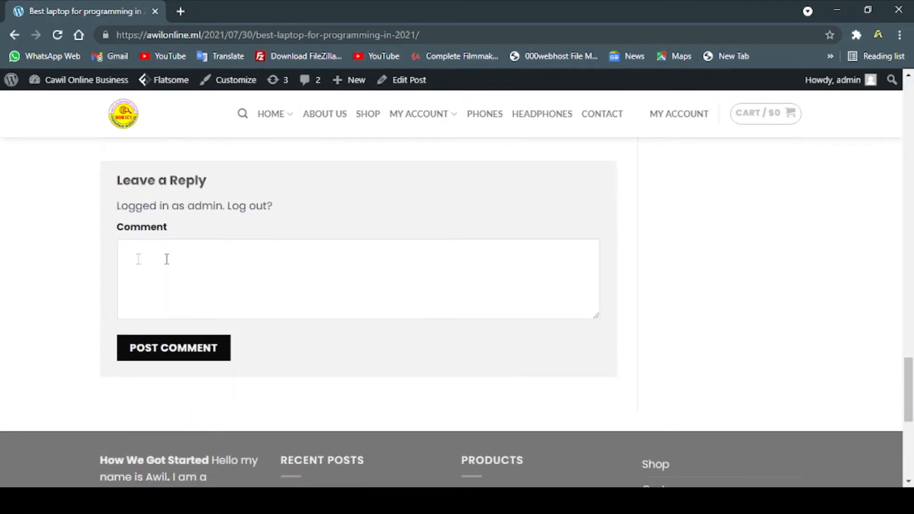
pyautogui.click(283, 283)
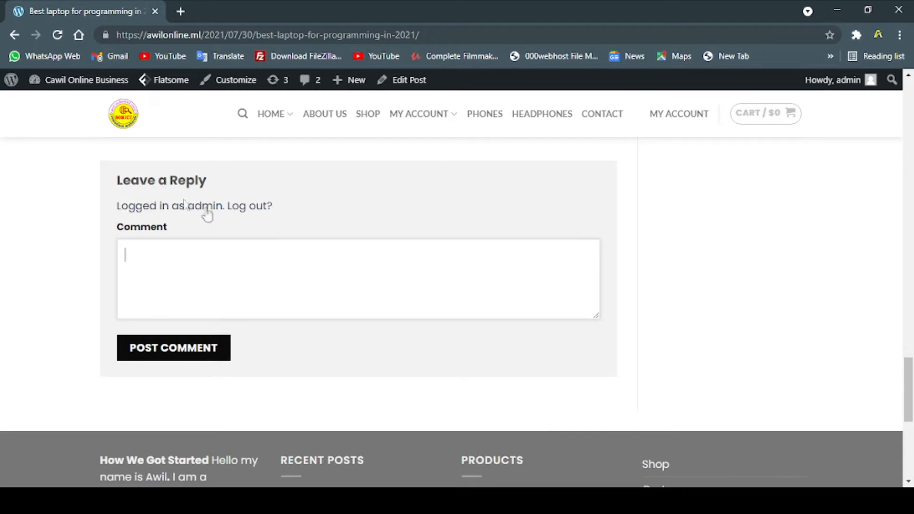
pyautogui.scroll(10, 449, 310)
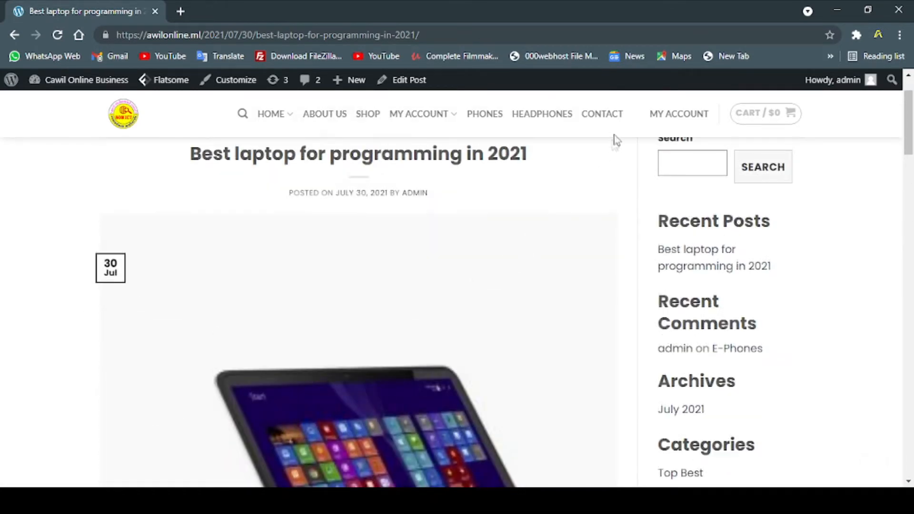
# Leave the blog post and go back through the browsing history to the Contact page.
pyautogui.click(614, 119)
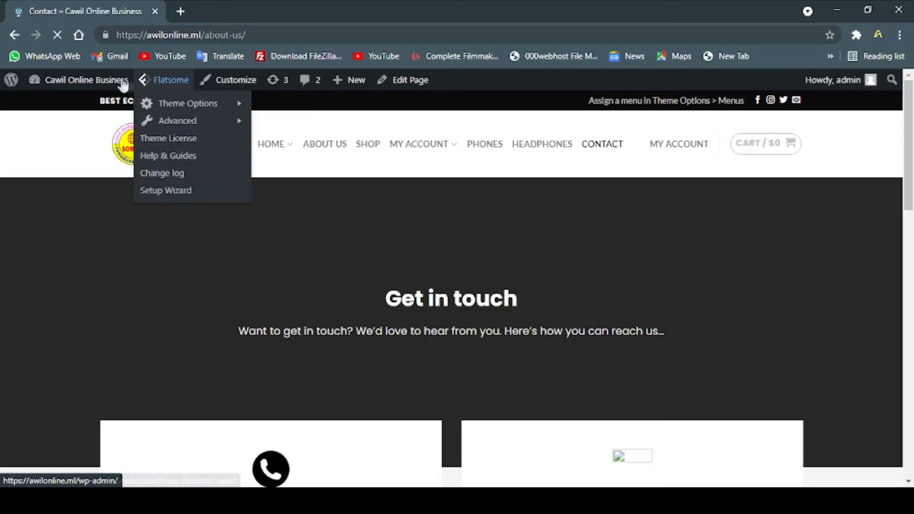
pyautogui.click(15, 35)
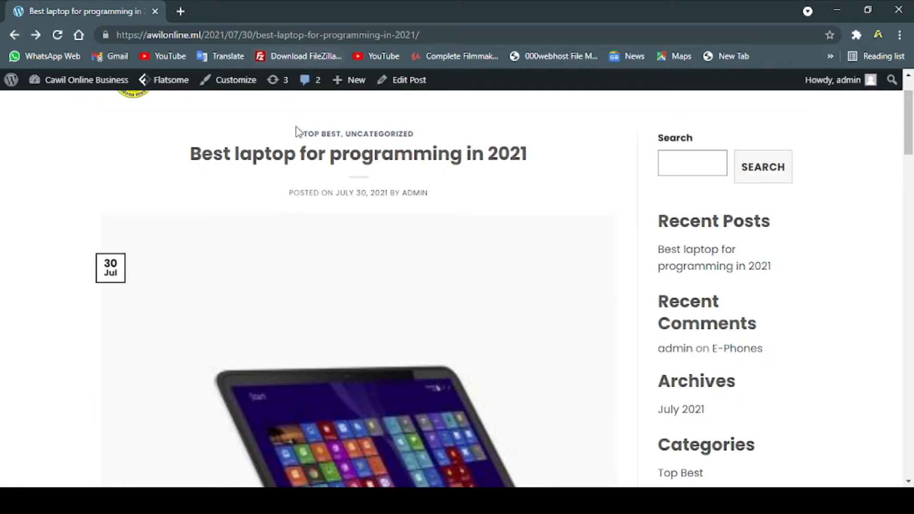
pyautogui.click(15, 35)
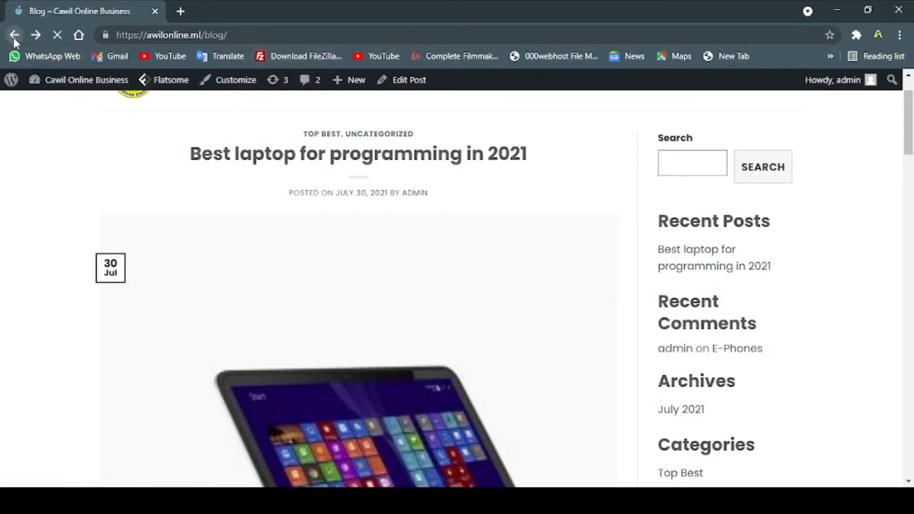
pyautogui.moveTo(227, 95)
pyautogui.click(16, 35)
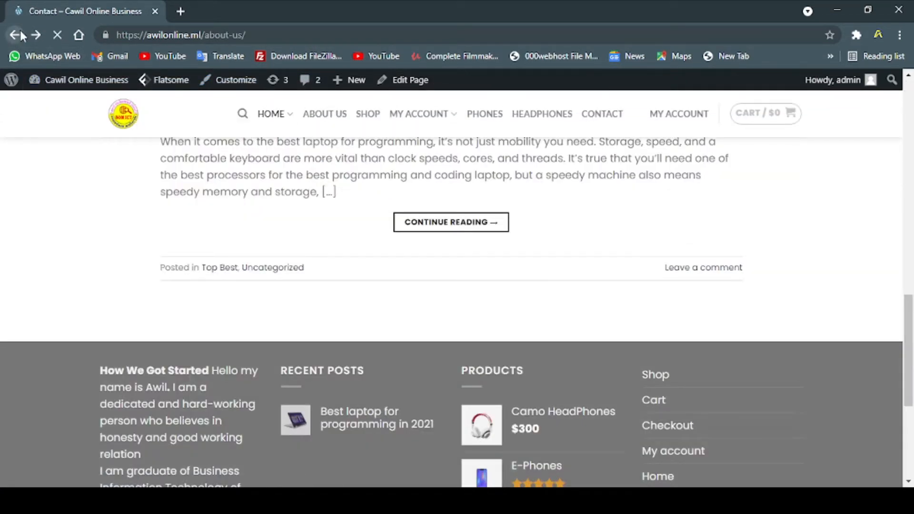
# Open the About Us page and examine its introduction, team, testimonial and footer sections.
pyautogui.click(340, 150)
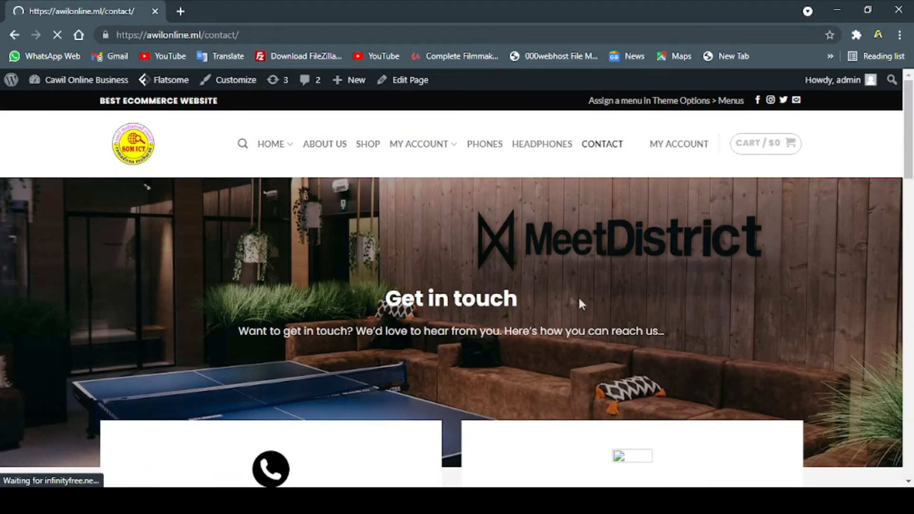
pyautogui.scroll(-3, 662, 312)
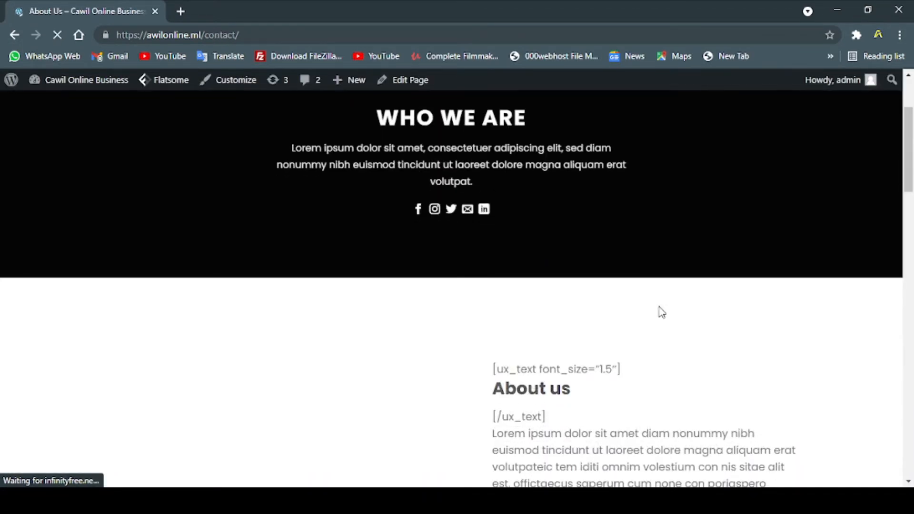
pyautogui.scroll(-9, 658, 310)
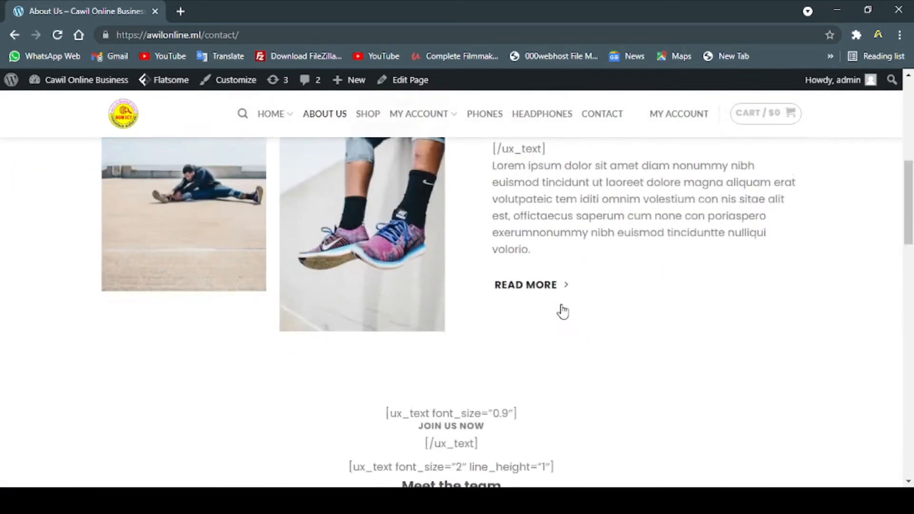
pyautogui.scroll(-10, 562, 310)
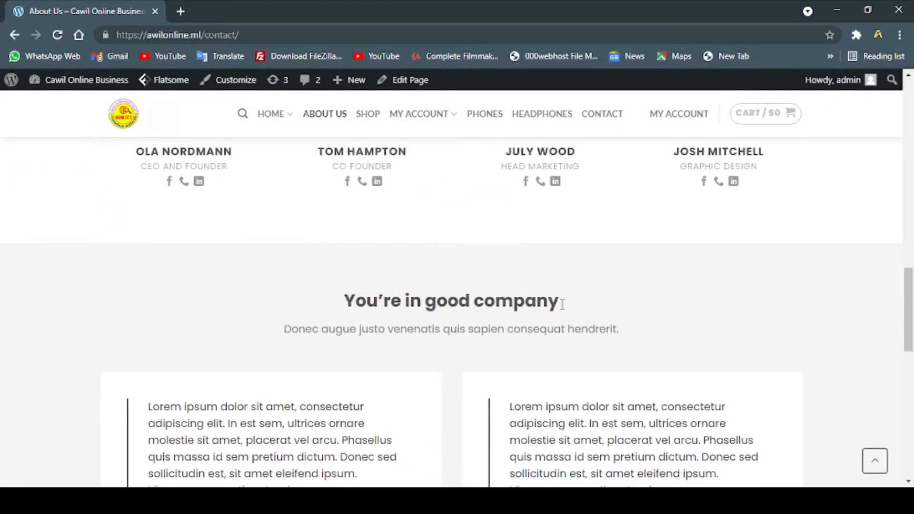
pyautogui.scroll(-10, 562, 305)
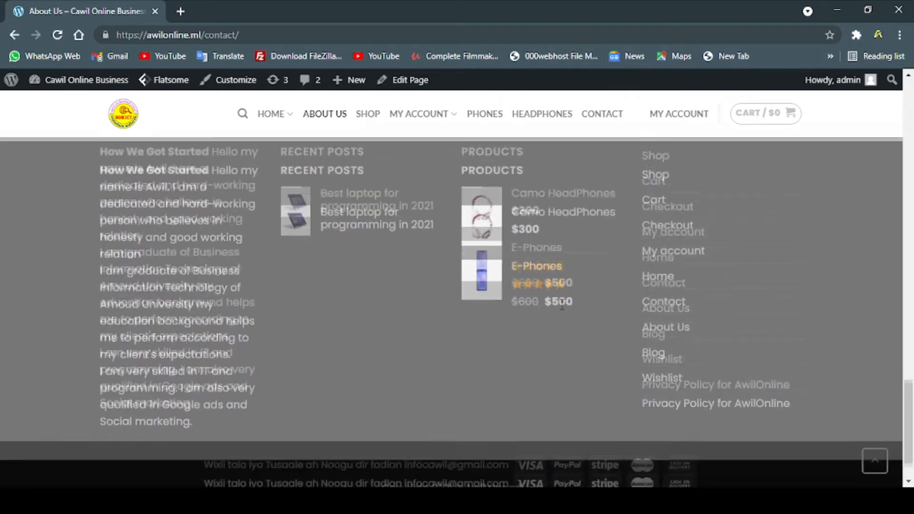
pyautogui.scroll(20, 559, 304)
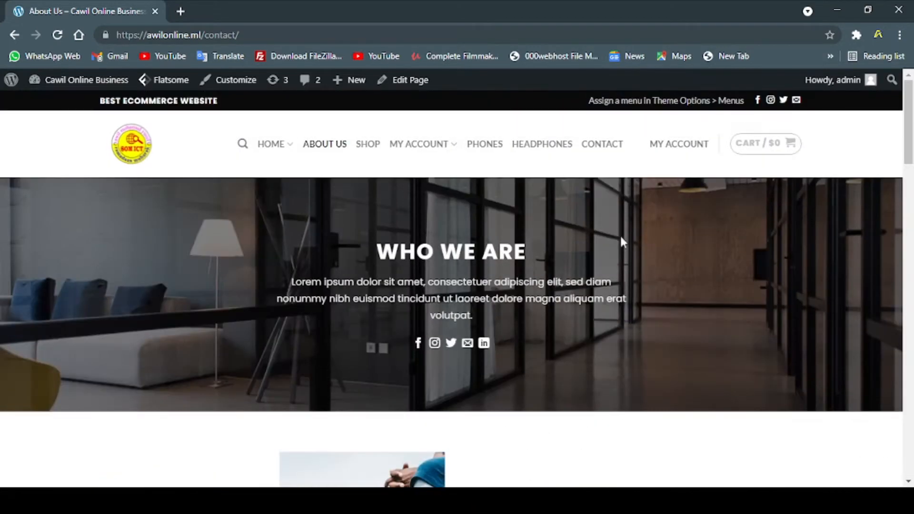
# Open the site's WordPress admin dashboard and go to the list of installed plugins.
pyautogui.moveTo(97, 89)
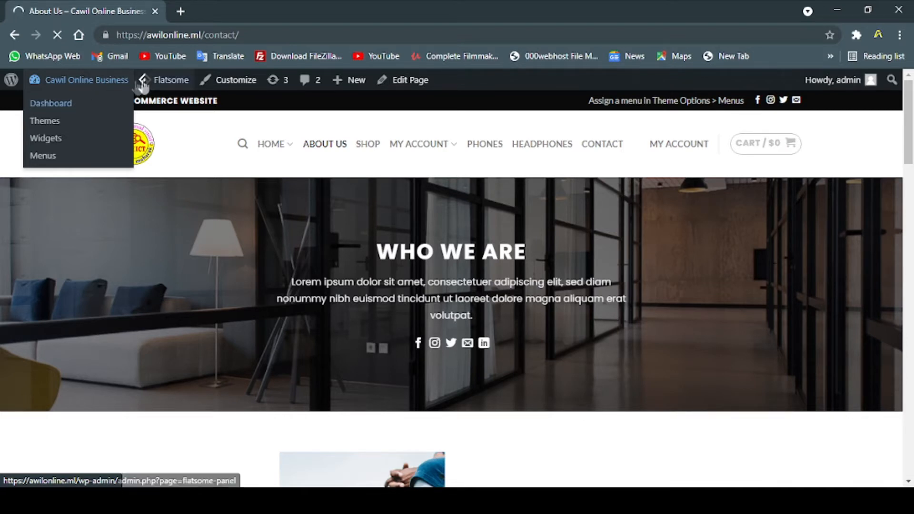
pyautogui.moveTo(179, 89)
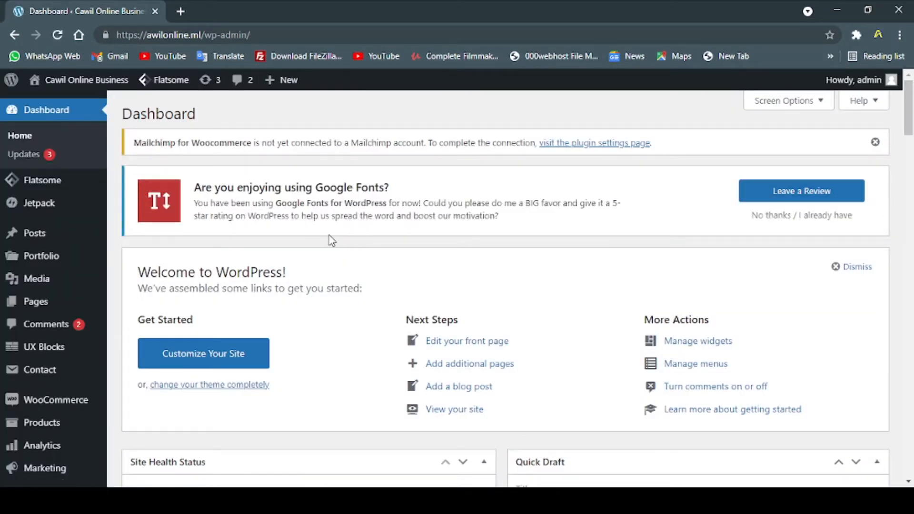
pyautogui.scroll(-2, 332, 240)
pyautogui.scroll(-4, 43, 352)
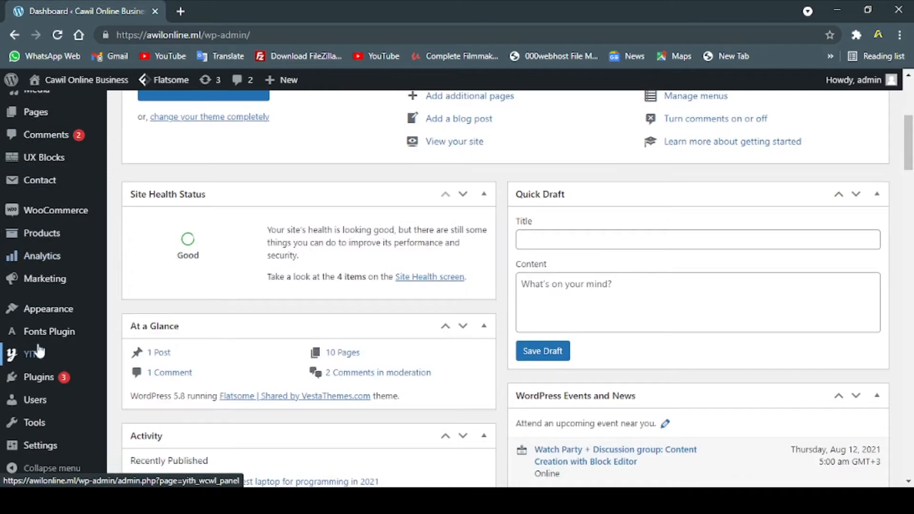
pyautogui.moveTo(59, 385)
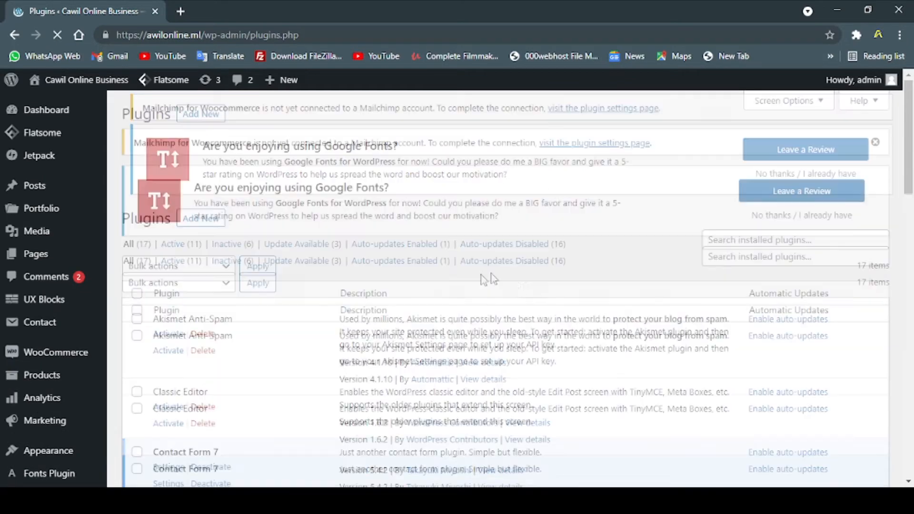
# Review the first installed plugins, focusing on Contact Form 7 and the Contact Form 7 Extension For Mailchimp.
pyautogui.scroll(-3, 537, 284)
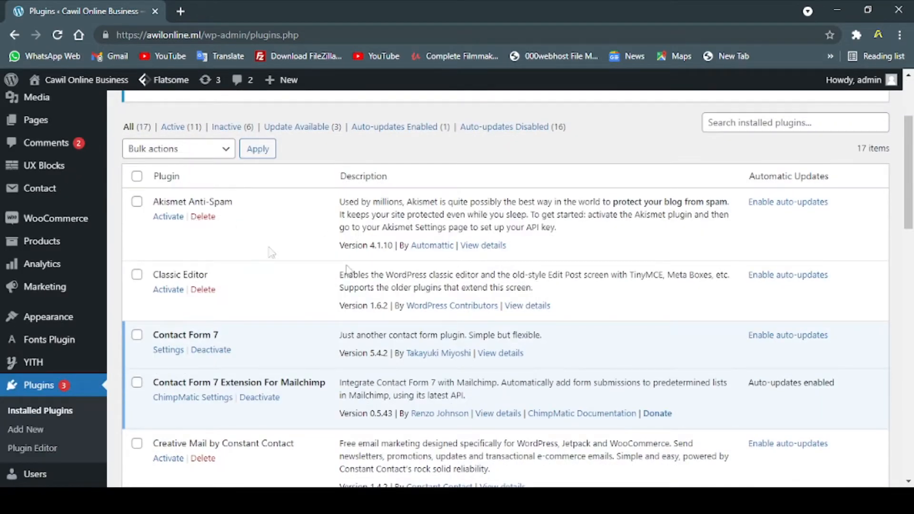
pyautogui.scroll(-3, 270, 251)
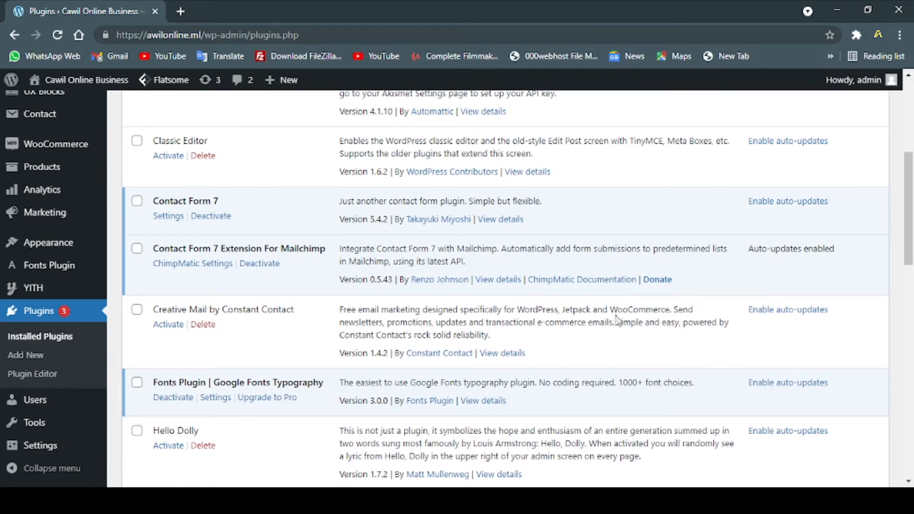
pyautogui.moveTo(294, 248)
pyautogui.mouseDown()
pyautogui.moveTo(332, 251)
pyautogui.moveTo(306, 251)
pyautogui.mouseUp()
pyautogui.click(304, 247)
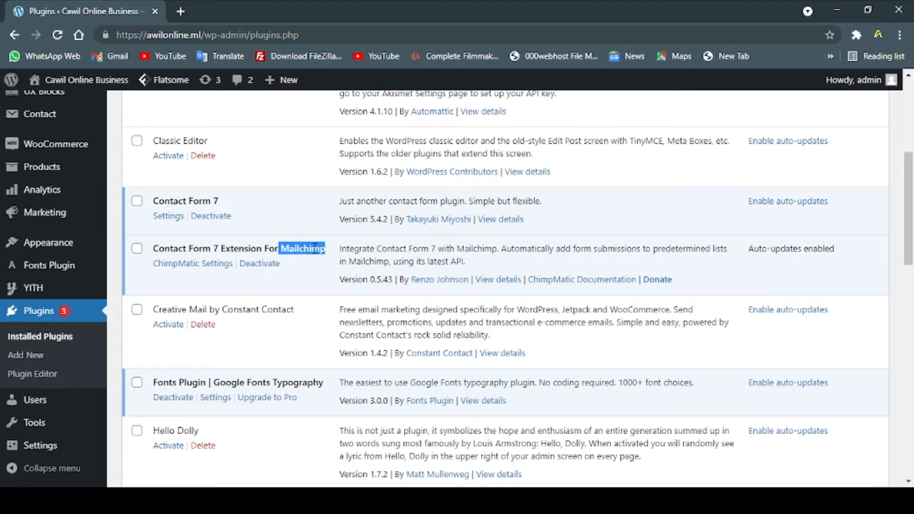
pyautogui.click(312, 247)
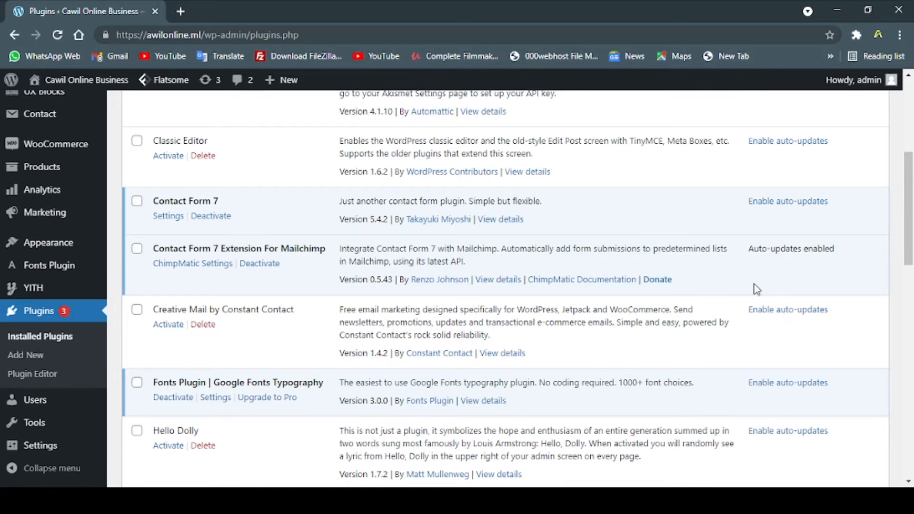
# Examine the Fonts Plugin | Google Fonts Typography entry in the installed plugins.
pyautogui.scroll(-2, 757, 289)
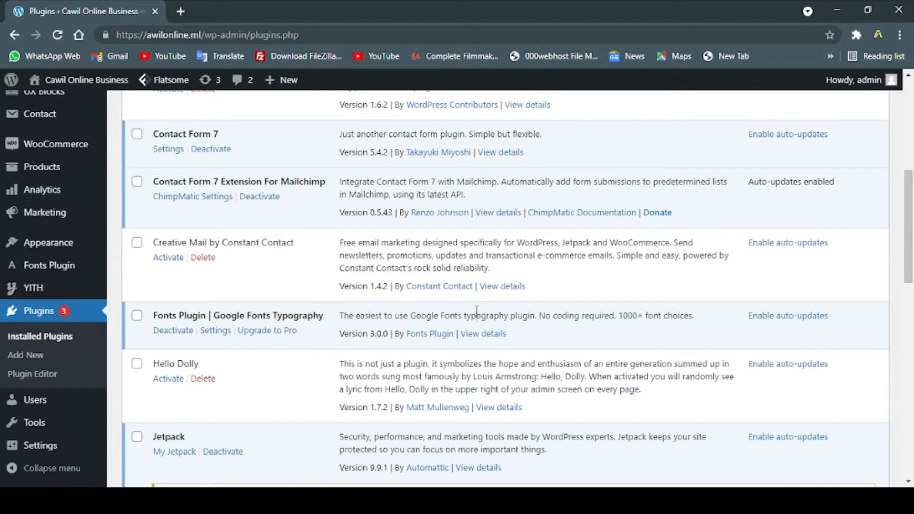
pyautogui.moveTo(156, 315); pyautogui.dragTo(303, 312)
pyautogui.click(306, 318)
# Examine the Mailchimp for WooCommerce entry, and continue down the plugin list to One Click Demo Import and WooCommerce.
pyautogui.scroll(-5, 526, 284)
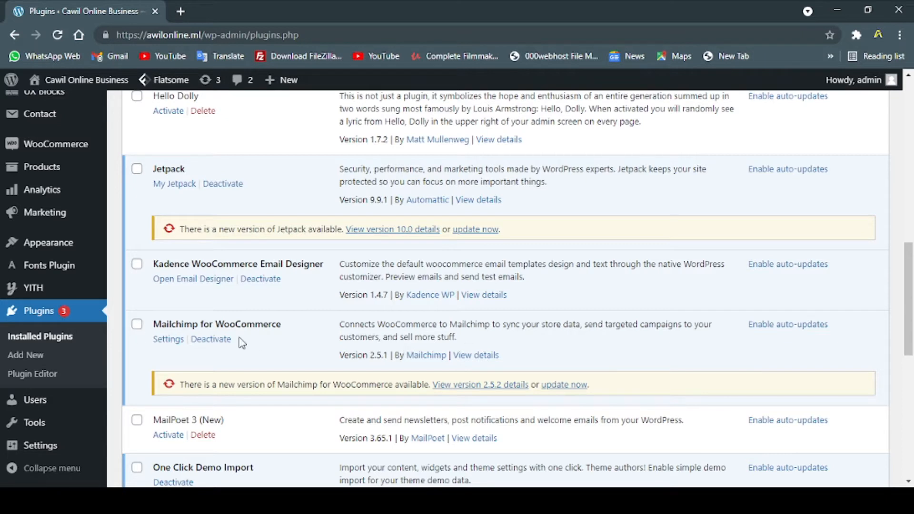
pyautogui.moveTo(155, 328); pyautogui.dragTo(206, 323)
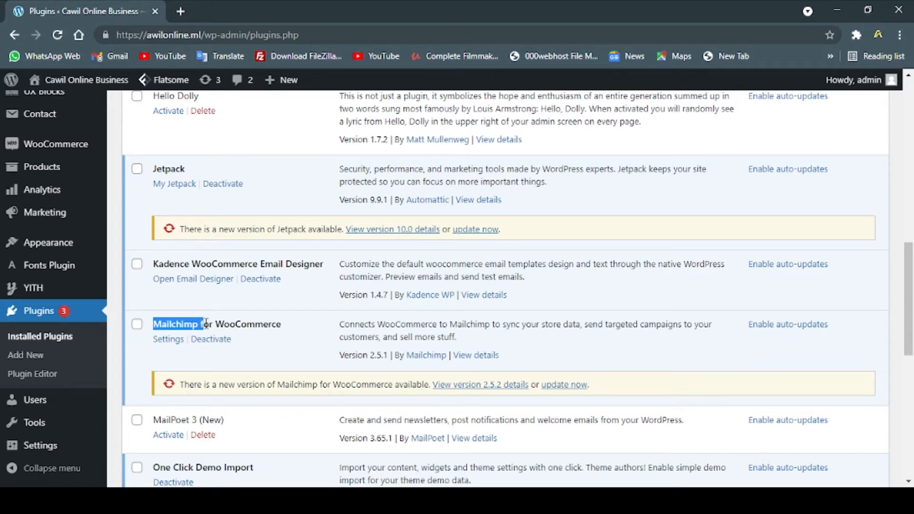
pyautogui.click(209, 321)
pyautogui.moveTo(277, 321); pyautogui.dragTo(157, 313)
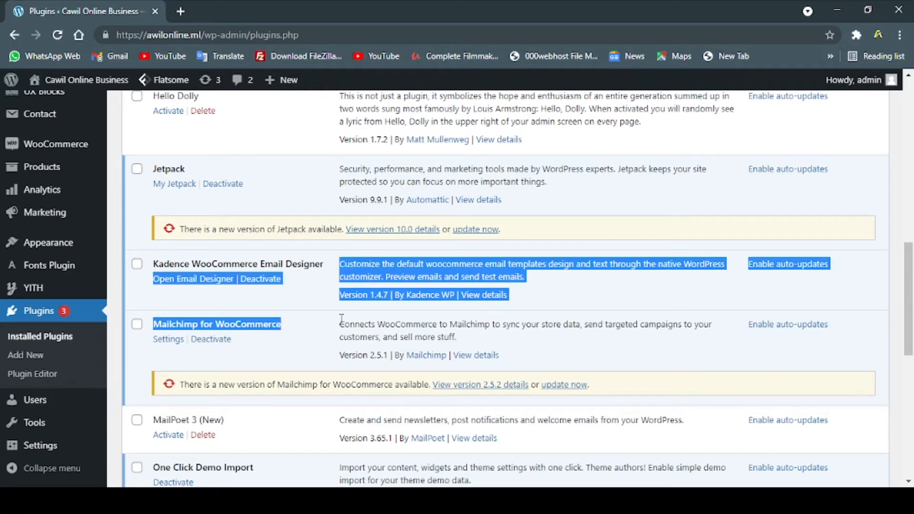
pyautogui.click(330, 330)
pyautogui.scroll(-4, 374, 312)
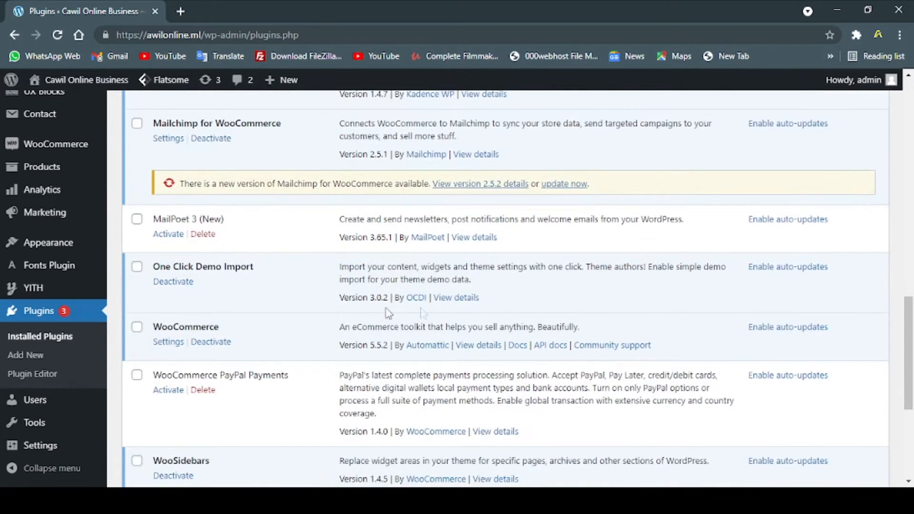
# Examine the WooCommerce and WooCommerce PayPal Payments entries, and continue to the end of the installed plugins list.
pyautogui.moveTo(241, 328); pyautogui.dragTo(155, 326)
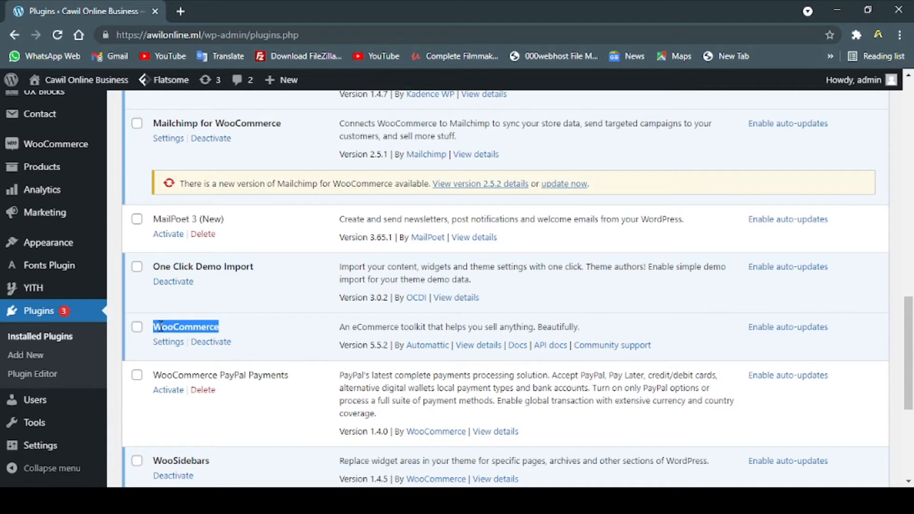
pyautogui.click(252, 334)
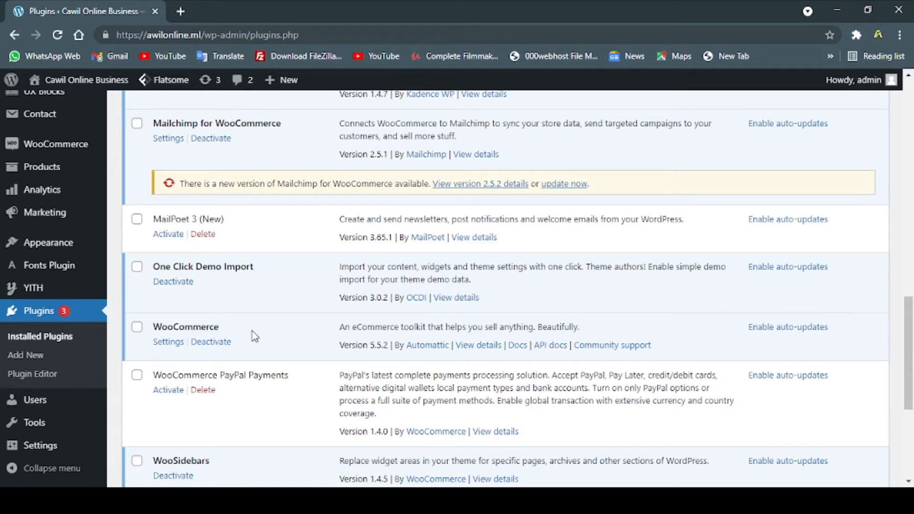
pyautogui.scroll(-5, 256, 336)
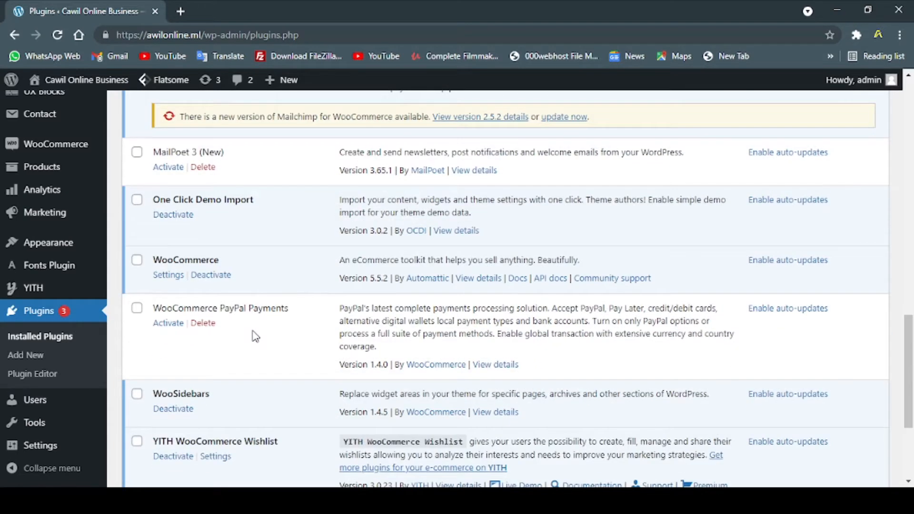
pyautogui.moveTo(231, 267); pyautogui.dragTo(167, 249)
pyautogui.click(250, 262)
pyautogui.click(245, 260)
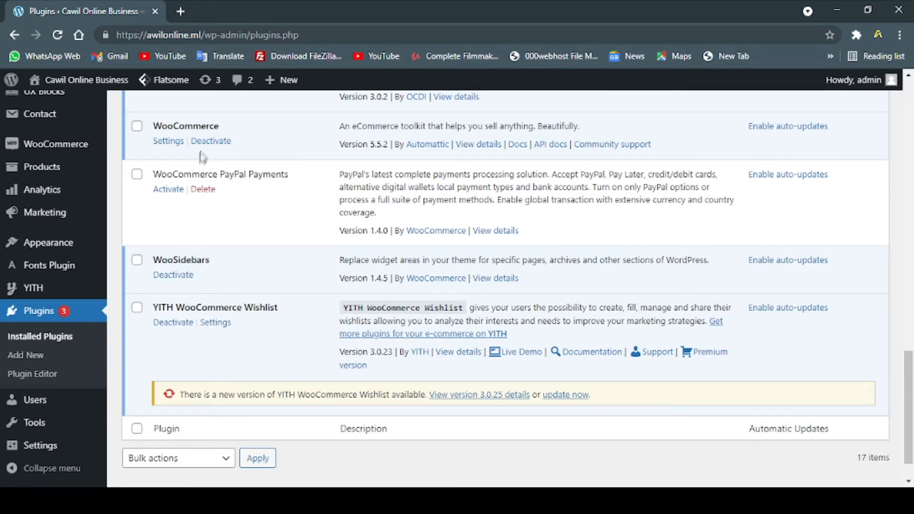
pyautogui.moveTo(301, 175); pyautogui.dragTo(169, 179)
pyautogui.click(264, 189)
pyautogui.scroll(-1, 249, 248)
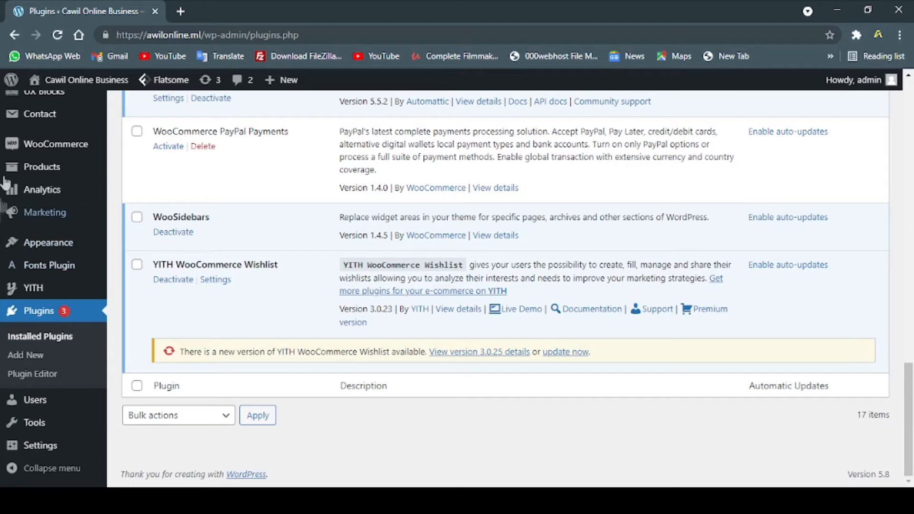
# Open the list of installed themes and look through its first entries, including the active Flatsome theme.
pyautogui.moveTo(55, 177)
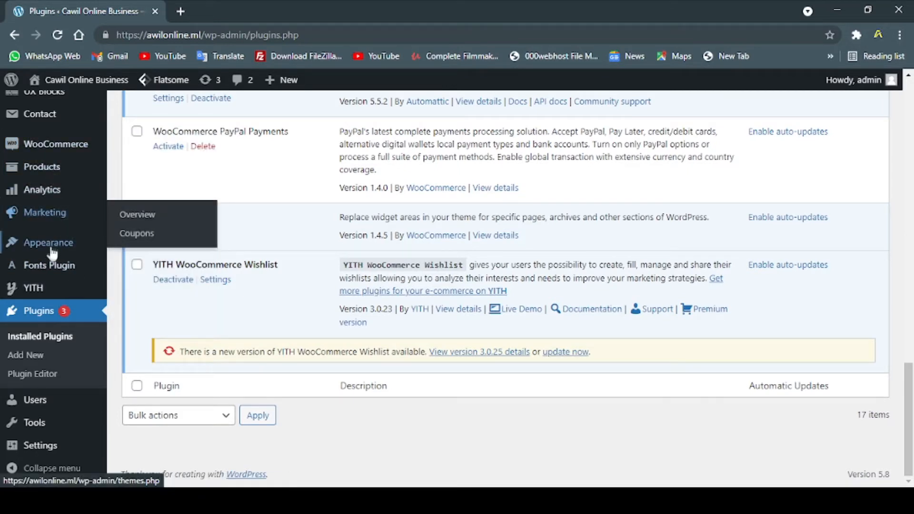
pyautogui.moveTo(46, 255)
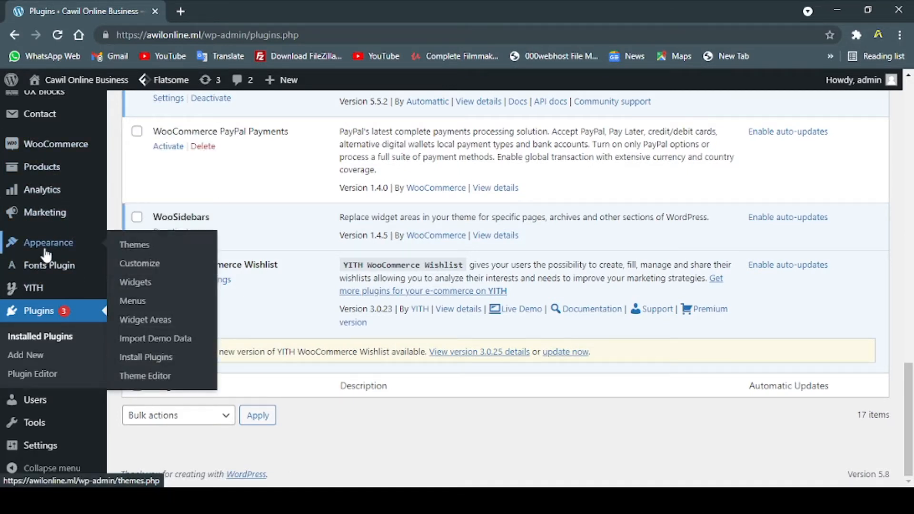
pyautogui.click(140, 243)
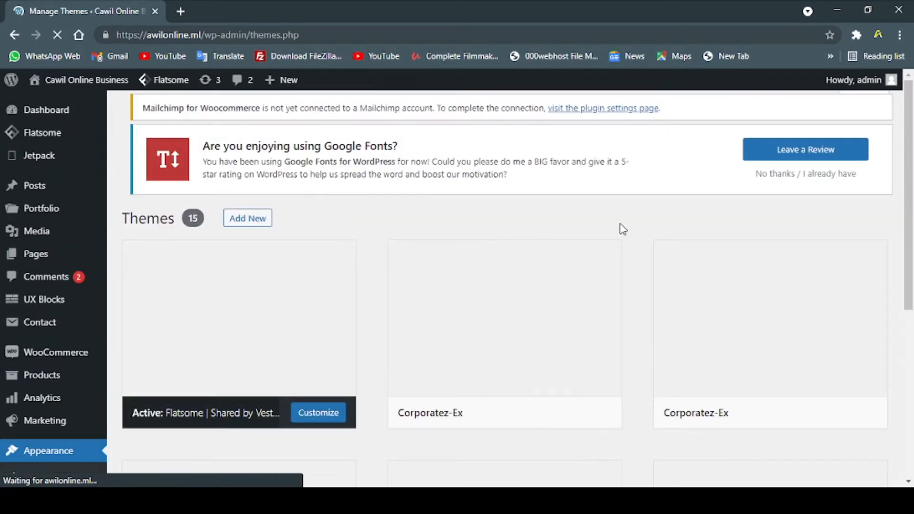
pyautogui.scroll(-2, 627, 241)
pyautogui.scroll(-1, 458, 255)
pyautogui.scroll(3, 360, 245)
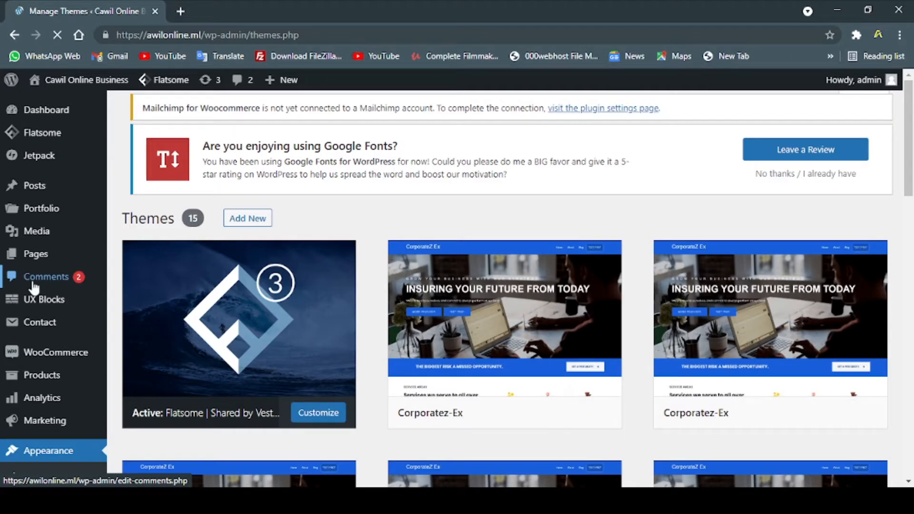
# Look over the sections of the admin navigation, down to the Appearance entries such as Customize, Widgets and Theme Editor.
pyautogui.scroll(-5, 45, 283)
pyautogui.scroll(5, 46, 283)
pyautogui.scroll(-4, 46, 280)
pyautogui.scroll(4, 45, 277)
pyautogui.scroll(-4, 48, 276)
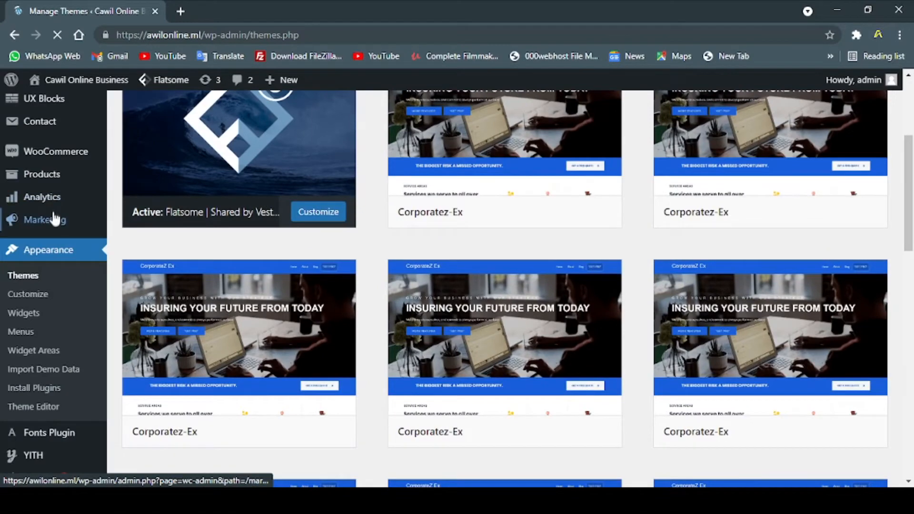
pyautogui.scroll(-1, 28, 381)
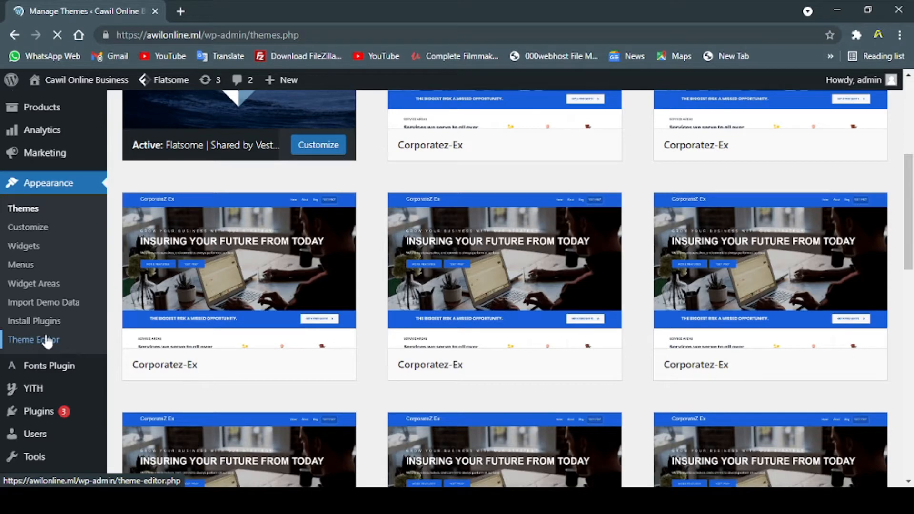
pyautogui.scroll(4, 48, 340)
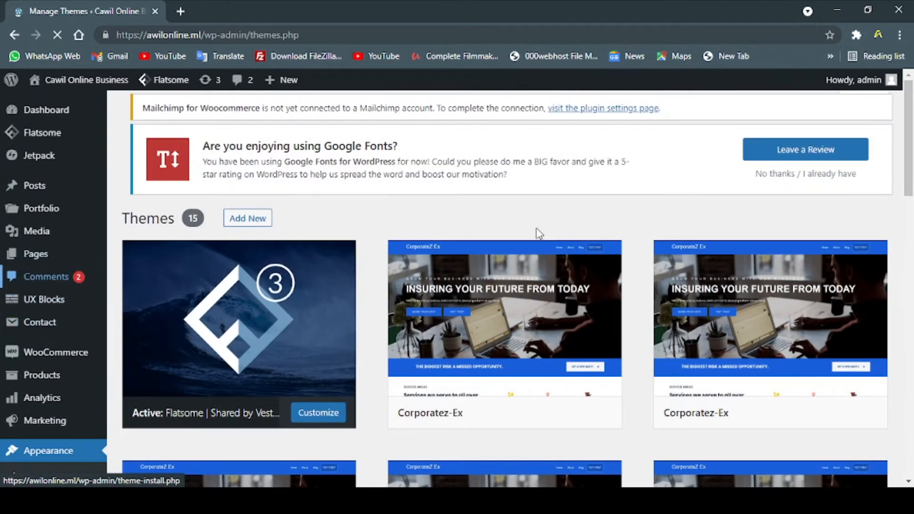
# Go to the list of all products and duplicate the Camo HeadPhones product.
pyautogui.scroll(-1, 513, 265)
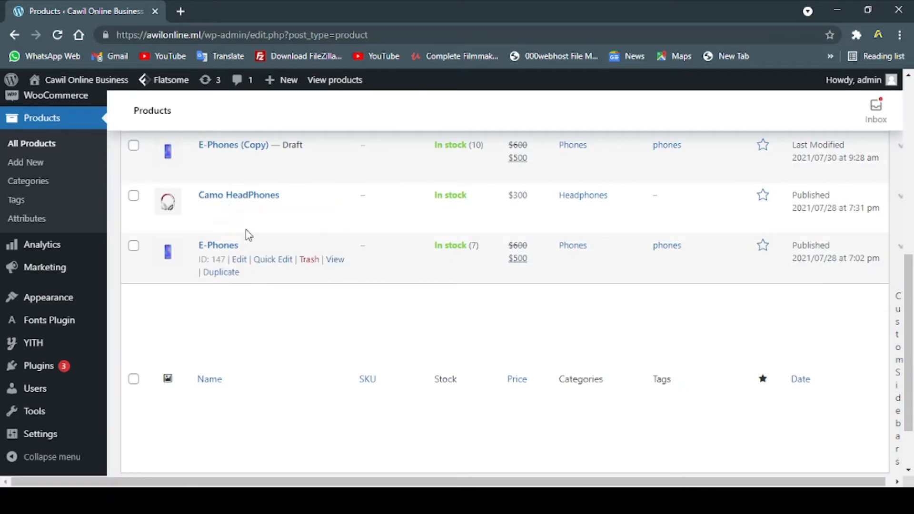
pyautogui.click(226, 224)
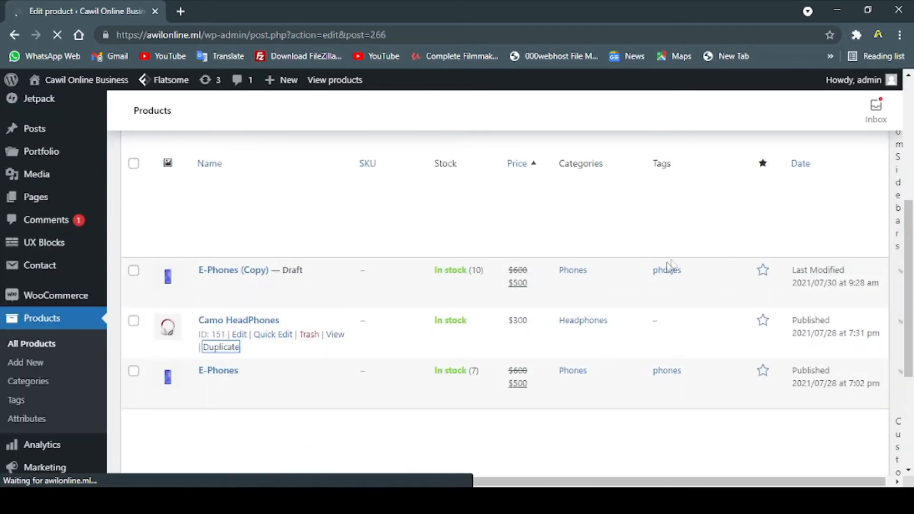
pyautogui.scroll(-1, 410, 283)
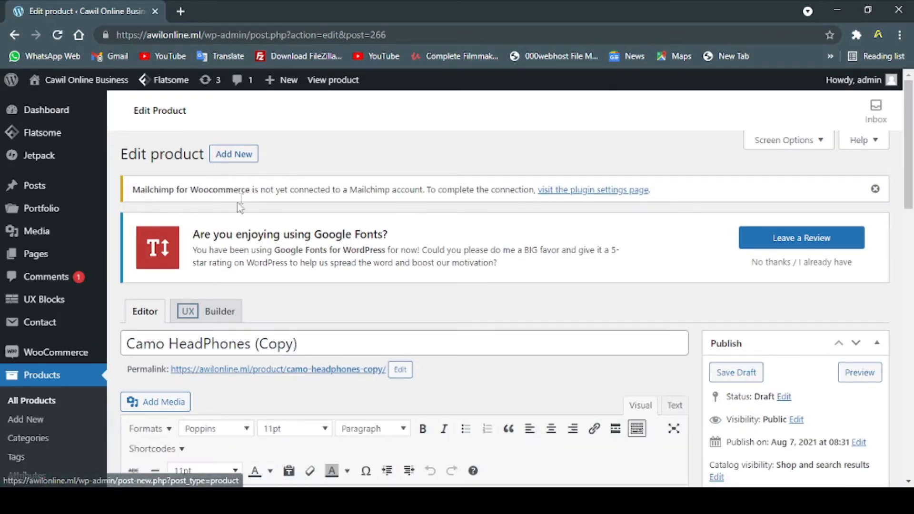
# Add a new product named "Laptop" with the description "best laptops for the 2022 year checkout now", correcting the spelling of "checkout".
pyautogui.click(236, 154)
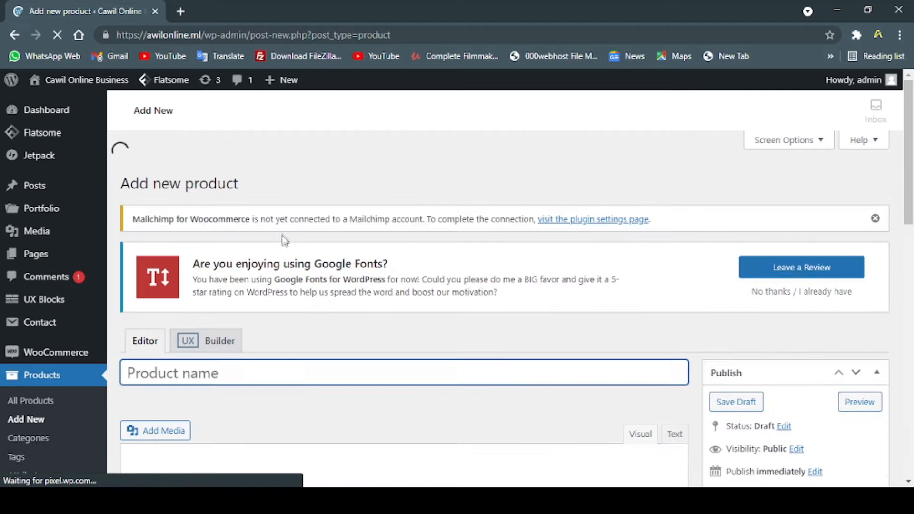
pyautogui.write('Laptop')
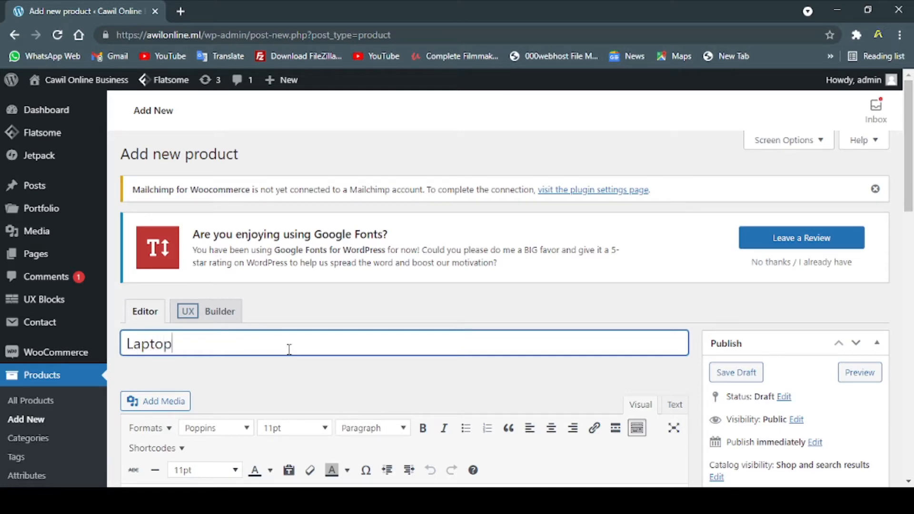
pyautogui.scroll(-4, 349, 301)
pyautogui.click(187, 320)
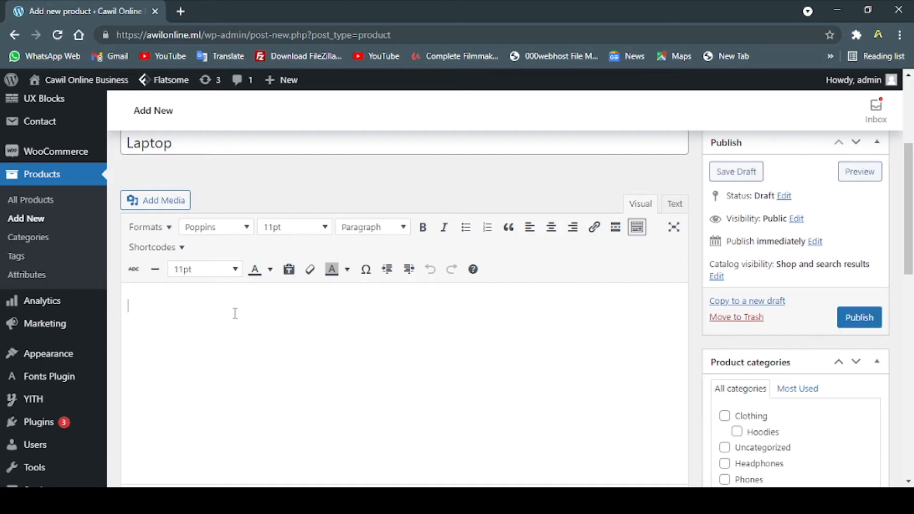
pyautogui.write('best laptops for the 2022')
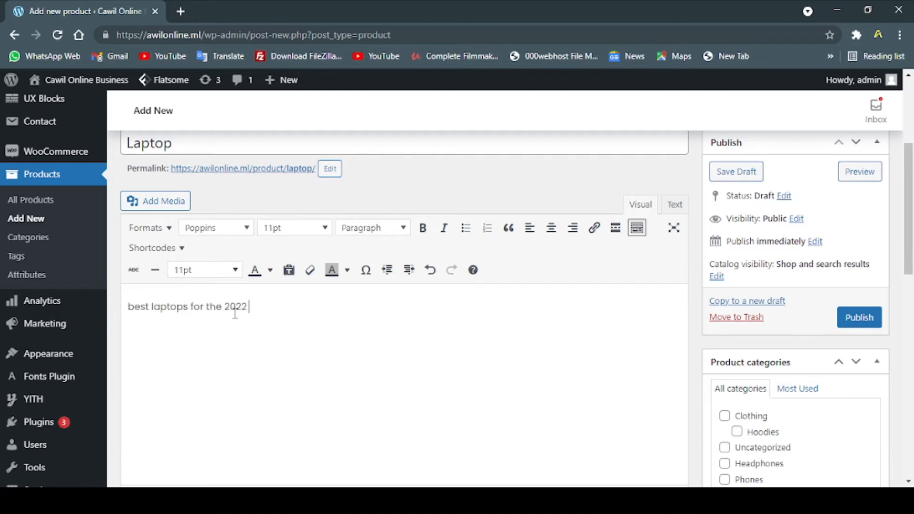
pyautogui.write('year checout now')
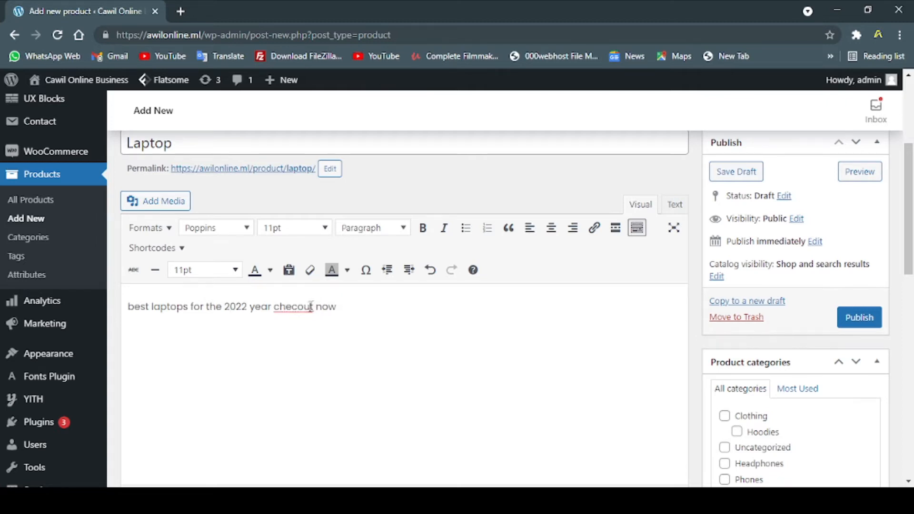
pyautogui.rightClick(311, 306)
pyautogui.click(378, 157)
# Set the laptop product's regular price to $600 and its sale price to $550.
pyautogui.scroll(-2, 192, 278)
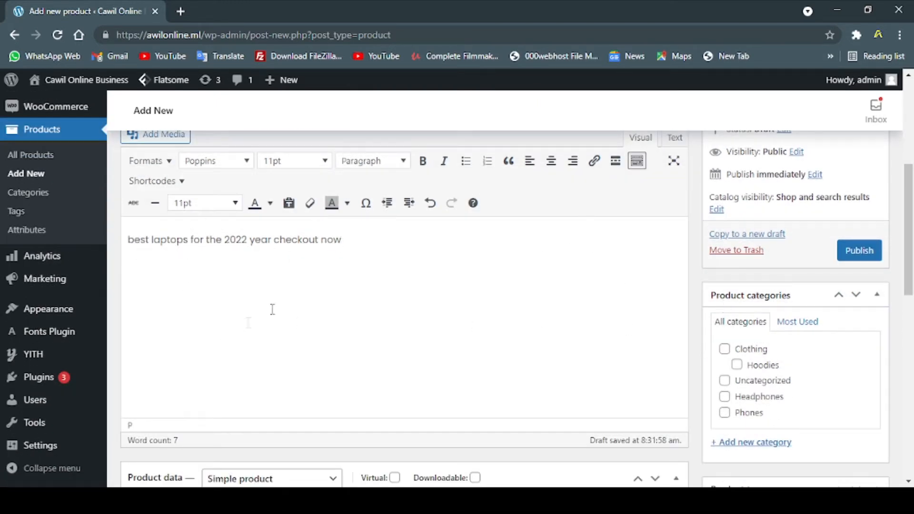
pyautogui.scroll(-7, 614, 360)
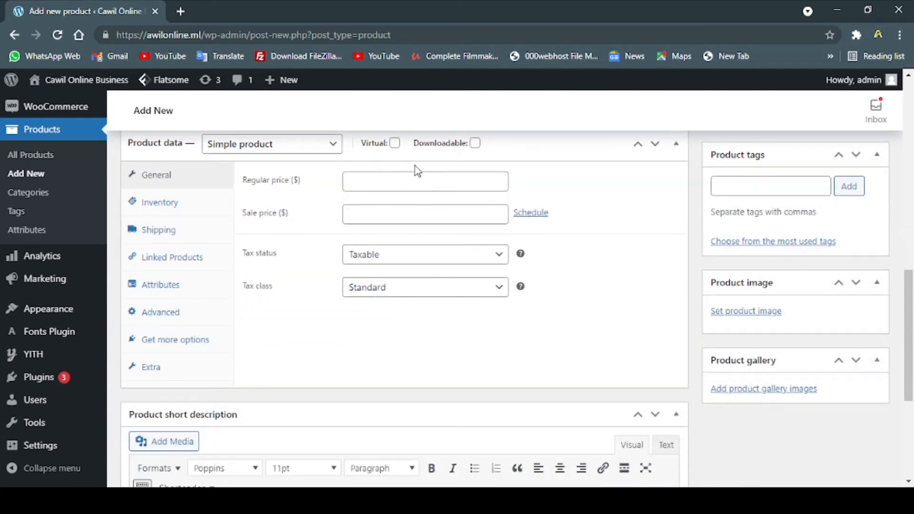
pyautogui.click(402, 183)
pyautogui.click(427, 183)
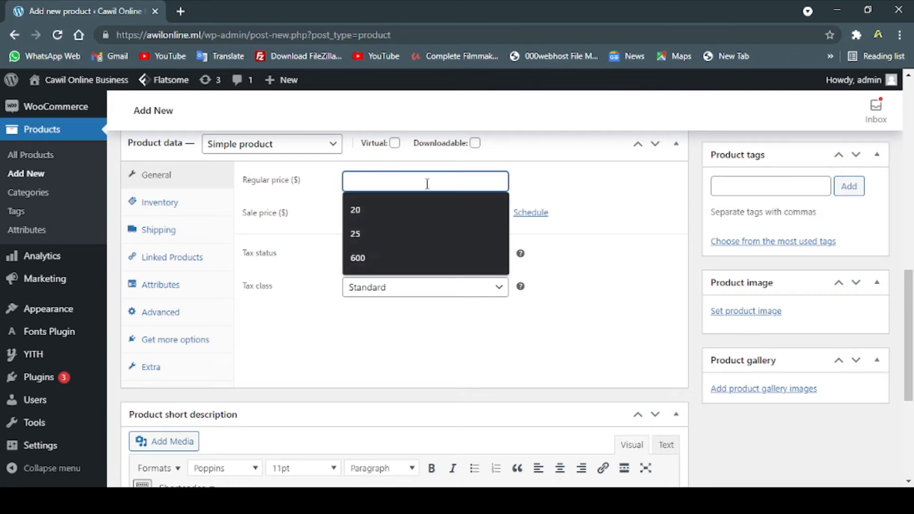
pyautogui.click(387, 257)
pyautogui.click(400, 212)
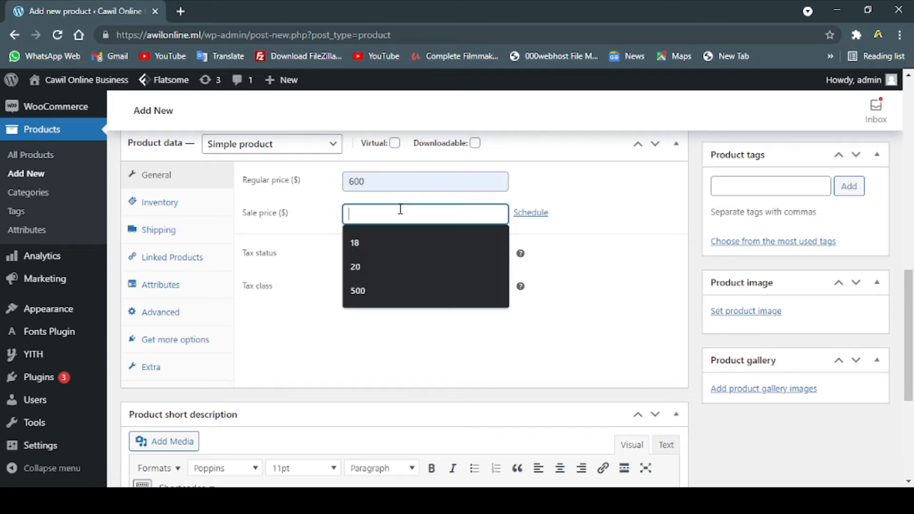
pyautogui.write('550')
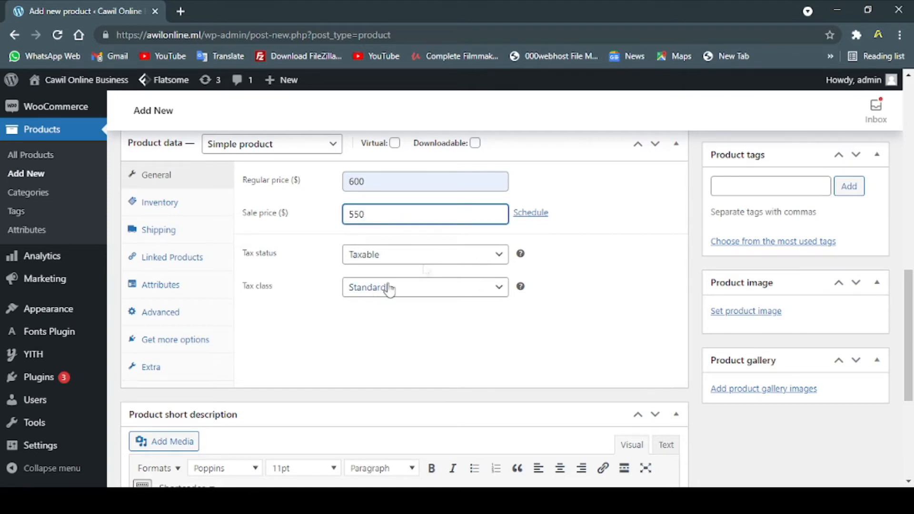
# Set the product's tax status to None and keep the Standard tax class.
pyautogui.click(435, 256)
pyautogui.click(379, 300)
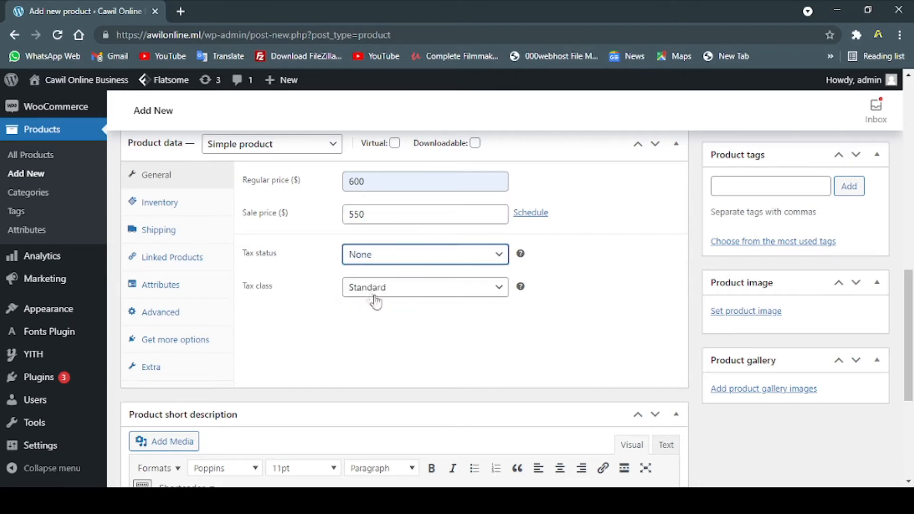
pyautogui.click(383, 292)
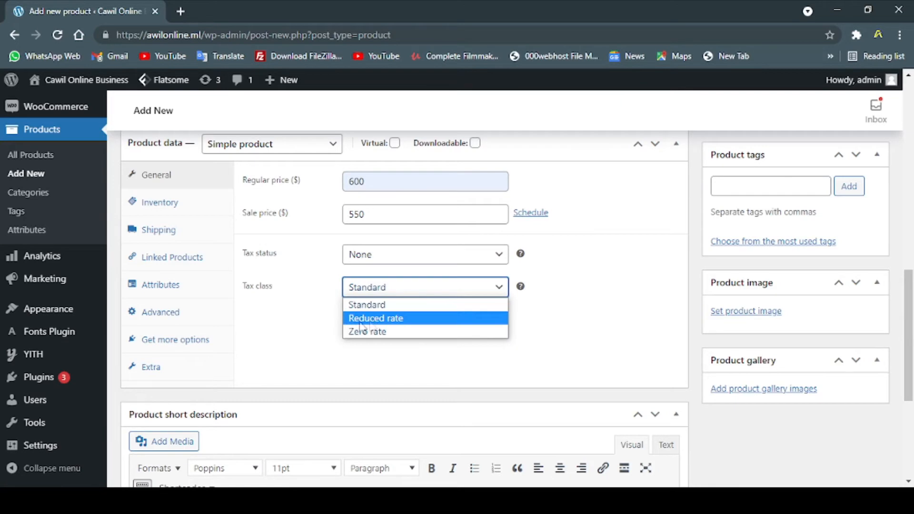
pyautogui.click(309, 287)
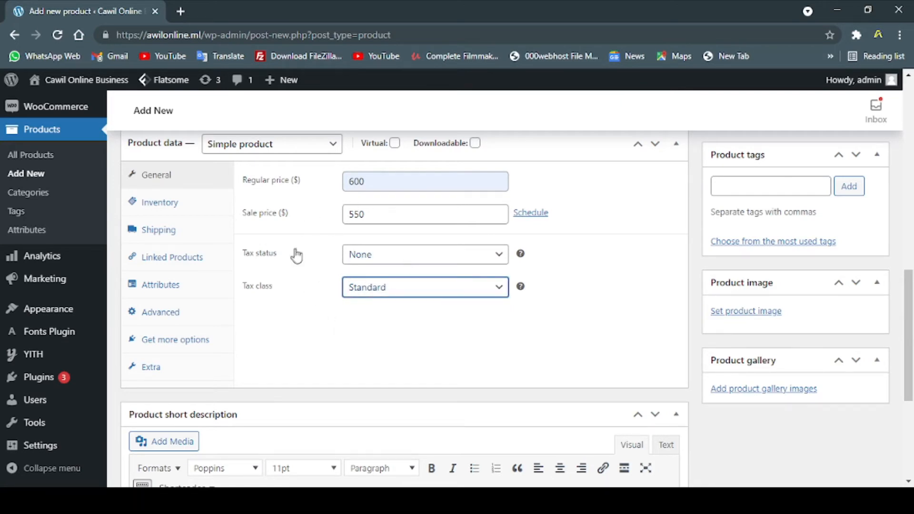
# Set the media library image REFURBISHED-AND-NEW-LAPTOPS-FOR-SELL-BEST.jpg as the product image.
pyautogui.scroll(-3, 576, 258)
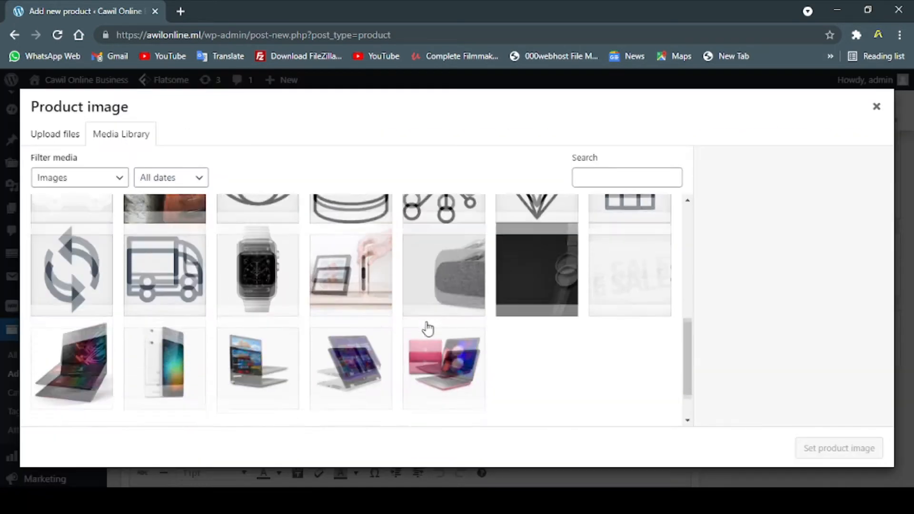
pyautogui.scroll(-2, 425, 327)
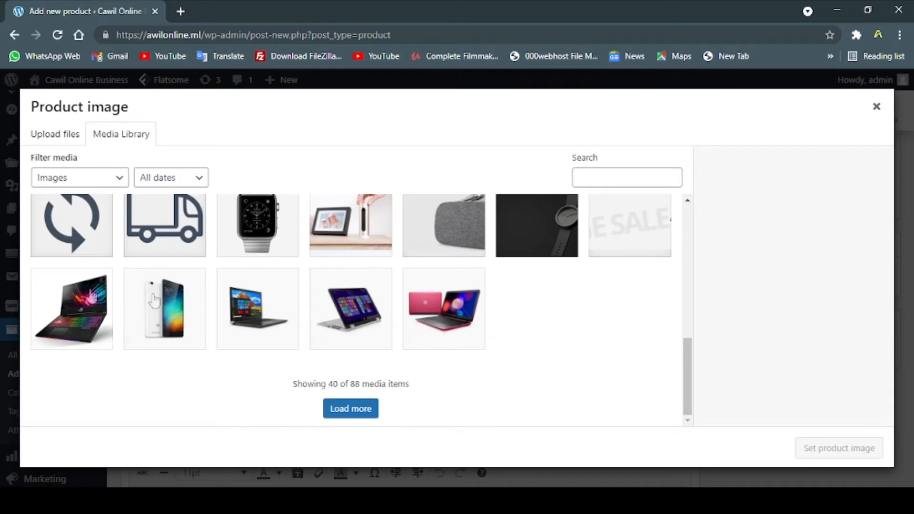
pyautogui.click(267, 315)
pyautogui.click(99, 319)
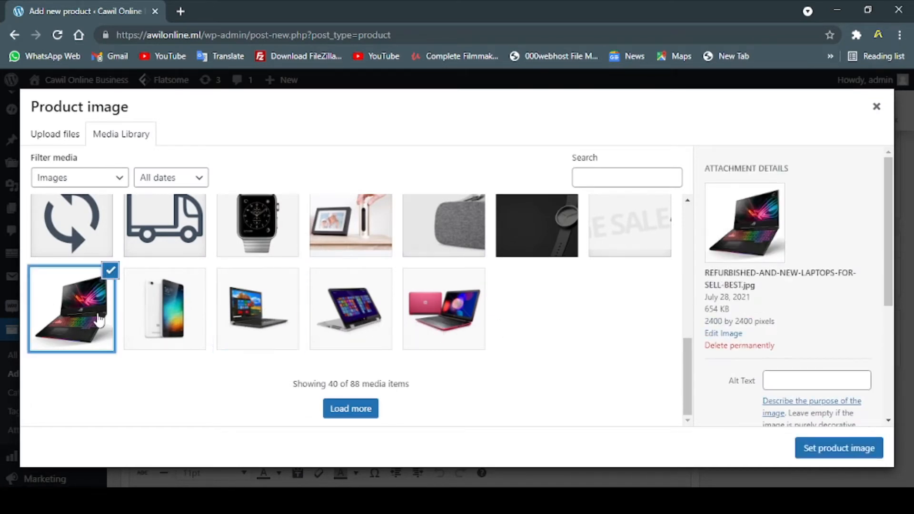
pyautogui.click(833, 450)
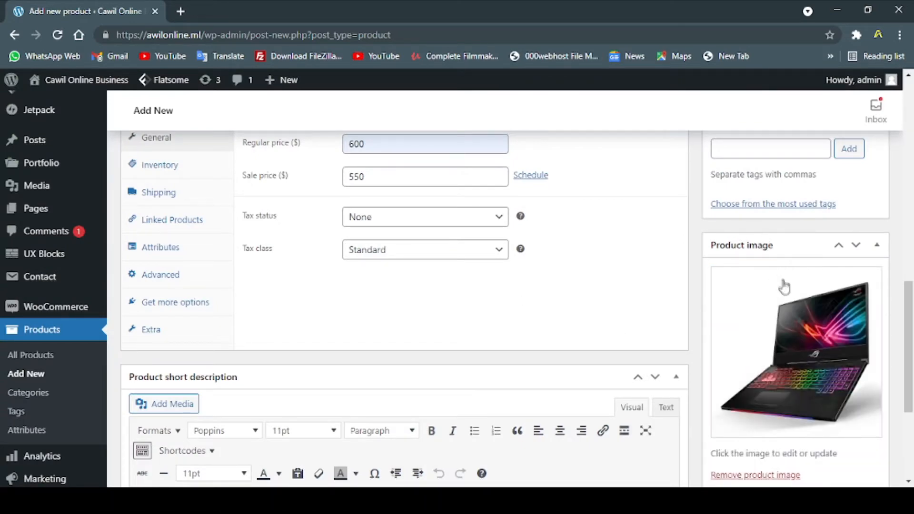
# Add the picture of the black laptop with the Windows start screen to the product gallery.
pyautogui.scroll(-3, 783, 285)
pyautogui.scroll(-2, 842, 317)
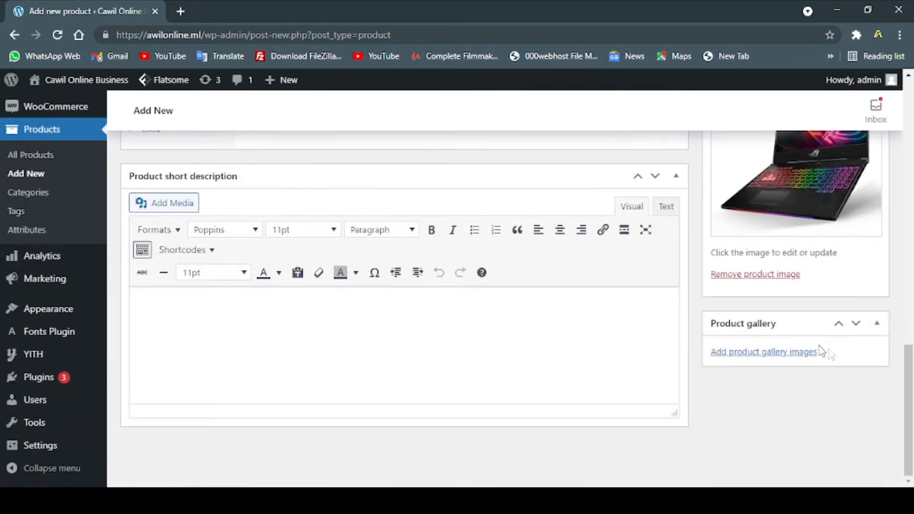
pyautogui.click(774, 351)
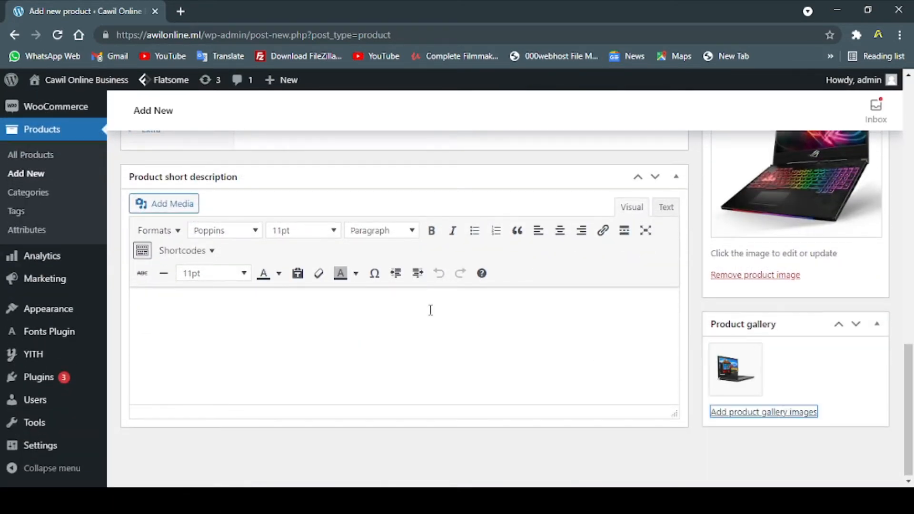
# Write the product short description "waa laptops kii u dambeyey ee ay ku keentay shirkada awilonline adeego adigoo gurigaaga jooga".
pyautogui.scroll(3, 428, 313)
pyautogui.scroll(-3, 381, 333)
pyautogui.click(222, 315)
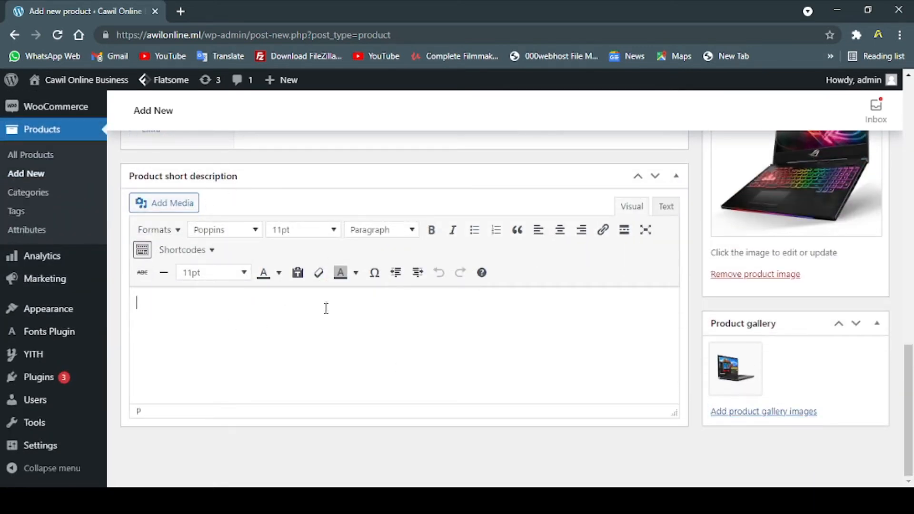
pyautogui.write('waa laptops kii u damb')
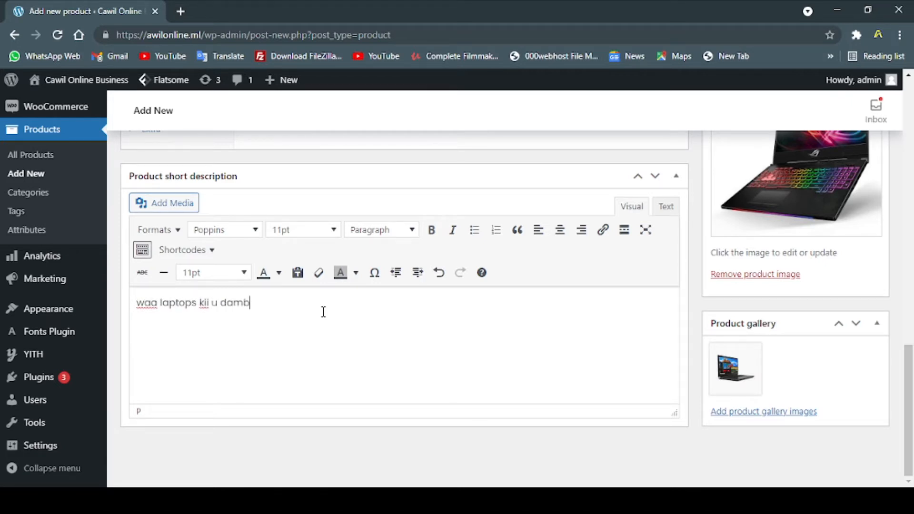
pyautogui.write('eyey ee ay ku keentay shi')
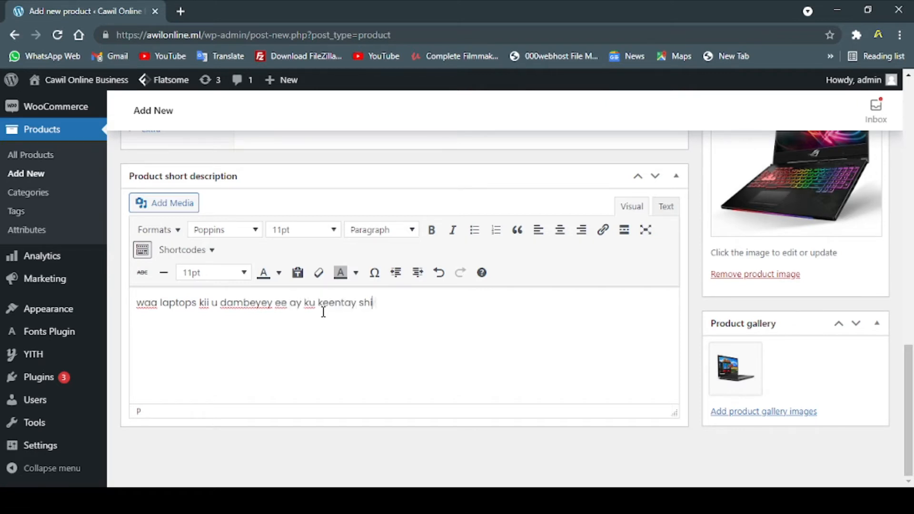
pyautogui.write('a')
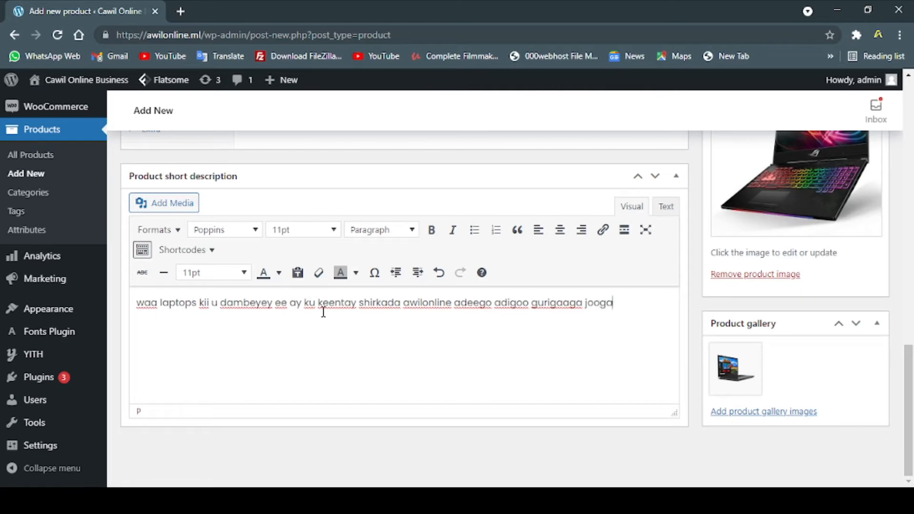
# Mark the laptop product as downloadable and leave its download limit blank for unlimited re-downloads.
pyautogui.scroll(8, 545, 217)
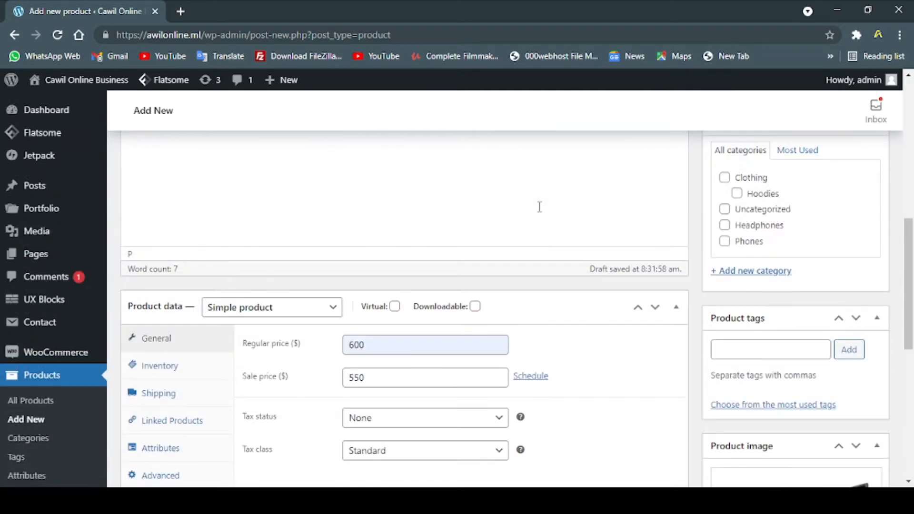
pyautogui.scroll(-3, 514, 265)
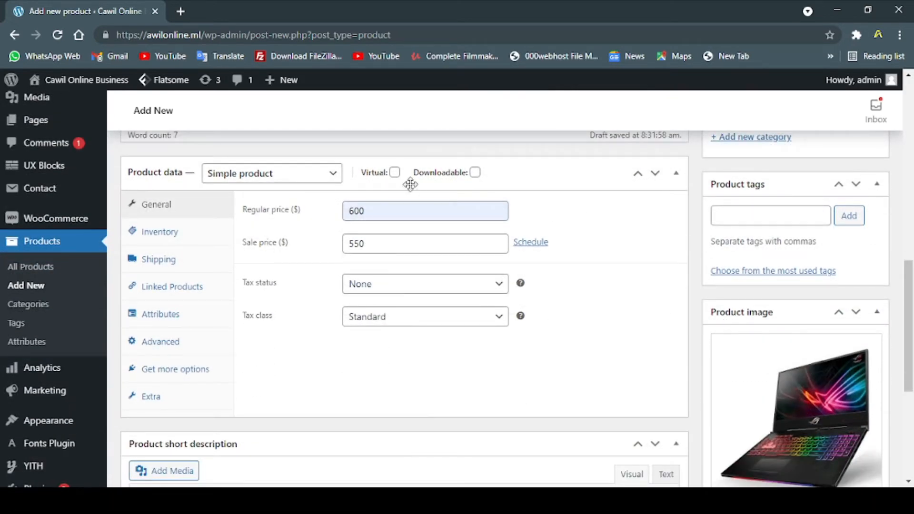
pyautogui.click(474, 172)
pyautogui.scroll(-3, 512, 210)
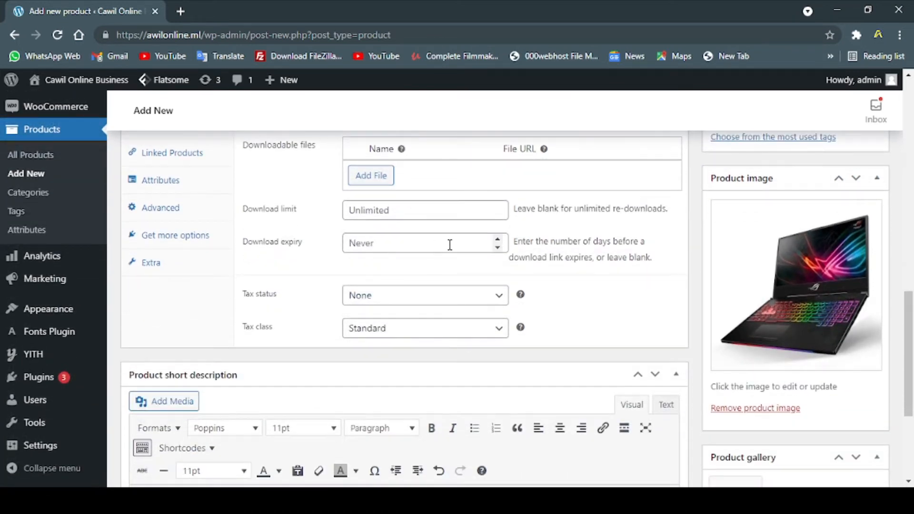
pyautogui.click(423, 215)
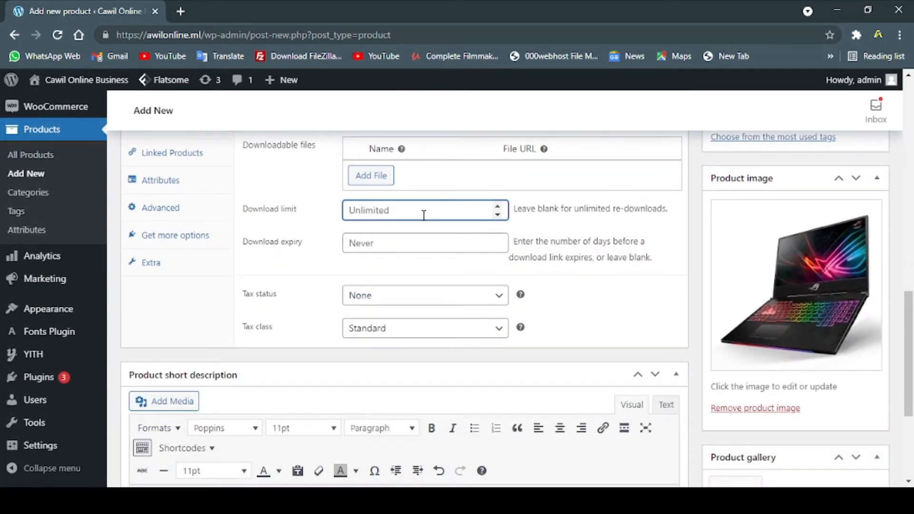
pyautogui.moveTo(575, 210); pyautogui.dragTo(625, 217)
pyautogui.click(639, 216)
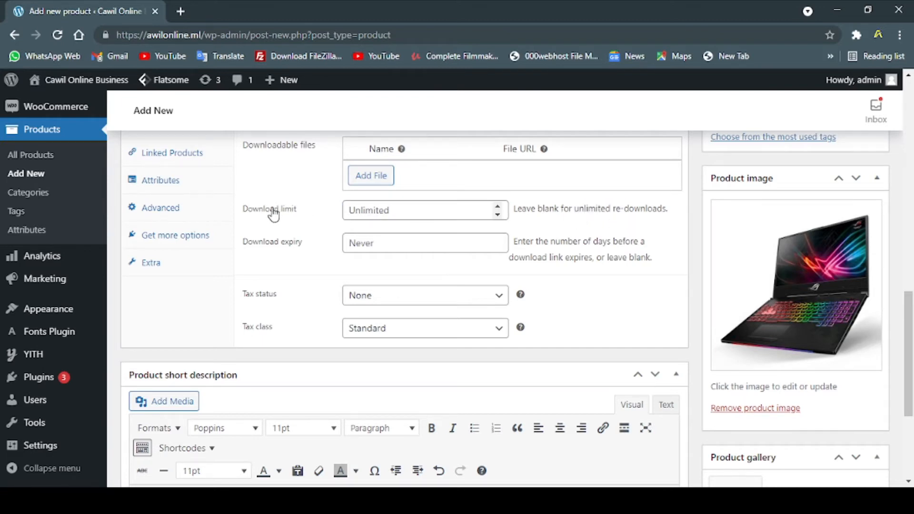
pyautogui.moveTo(270, 210); pyautogui.dragTo(374, 210)
pyautogui.click(396, 210)
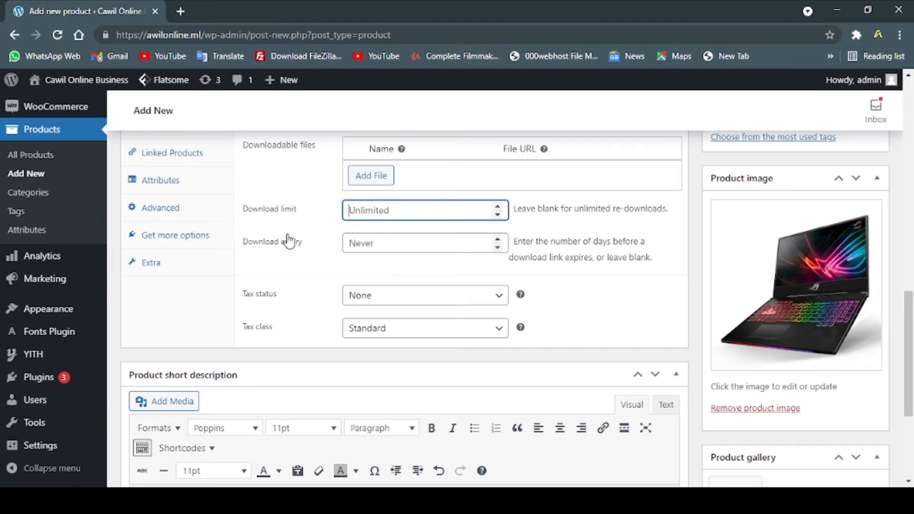
# Set the product's download expiry to 5 days.
pyautogui.click(382, 242)
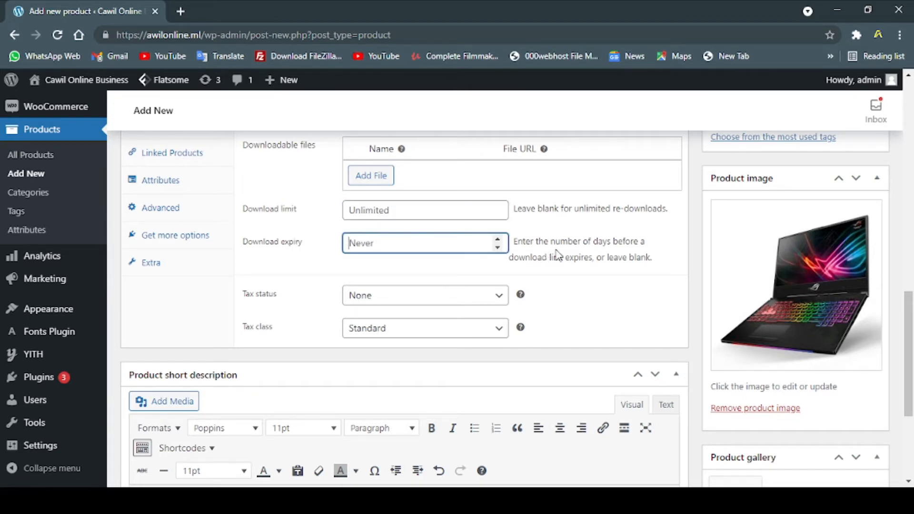
pyautogui.click(497, 248)
pyautogui.doubleClick(498, 243)
pyautogui.moveTo(286, 244); pyautogui.dragTo(299, 243)
pyautogui.click(572, 253)
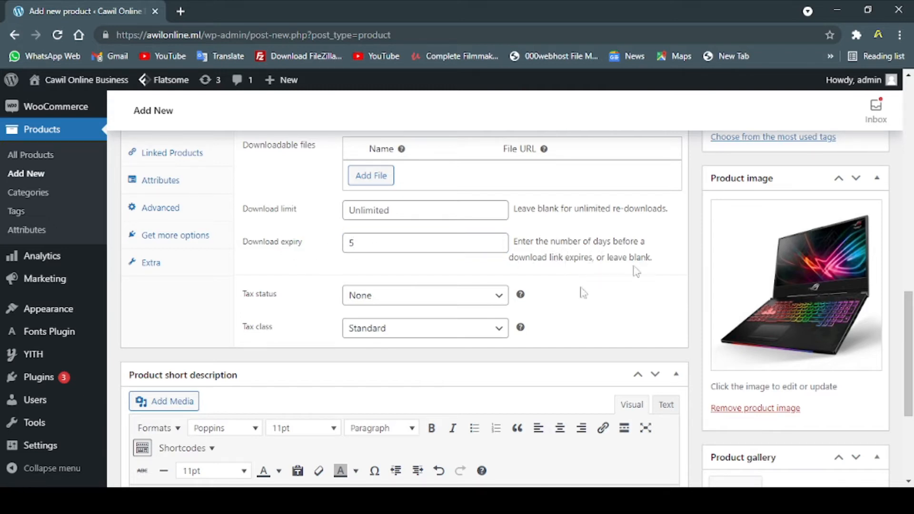
# Set the font size of the whole product short description text to 95%.
pyautogui.scroll(-4, 514, 262)
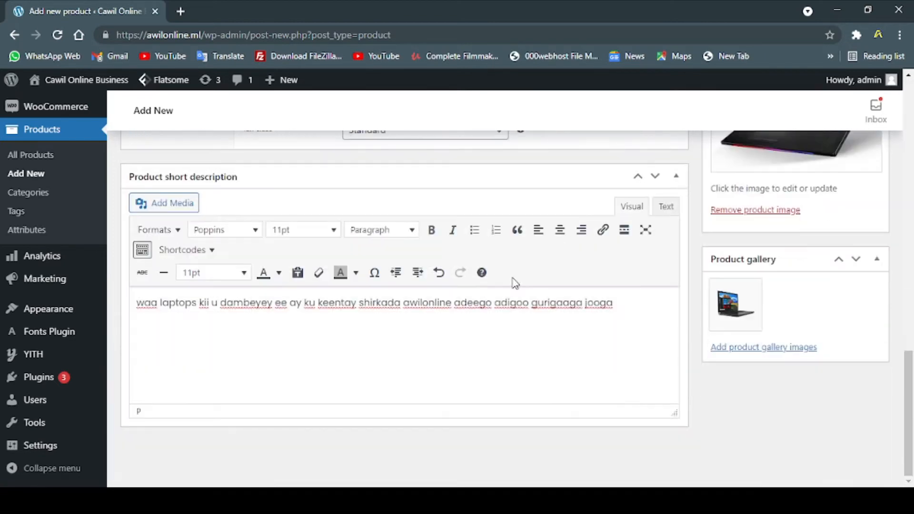
pyautogui.scroll(2, 431, 237)
pyautogui.scroll(-2, 434, 238)
pyautogui.moveTo(620, 304); pyautogui.dragTo(111, 306)
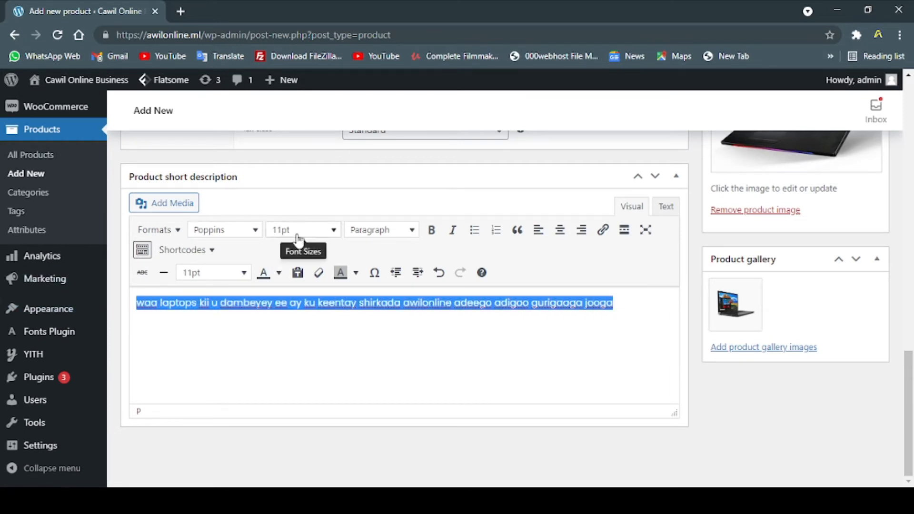
pyautogui.click(312, 231)
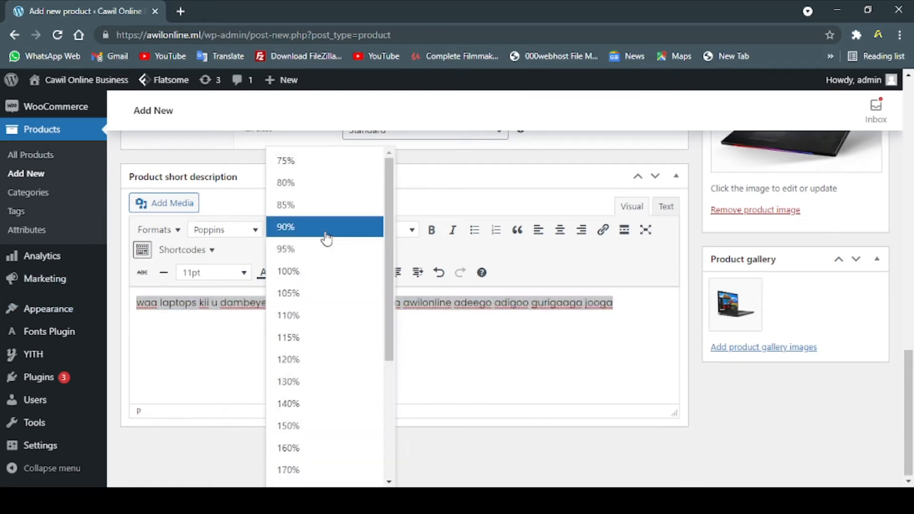
pyautogui.click(302, 249)
pyautogui.click(310, 366)
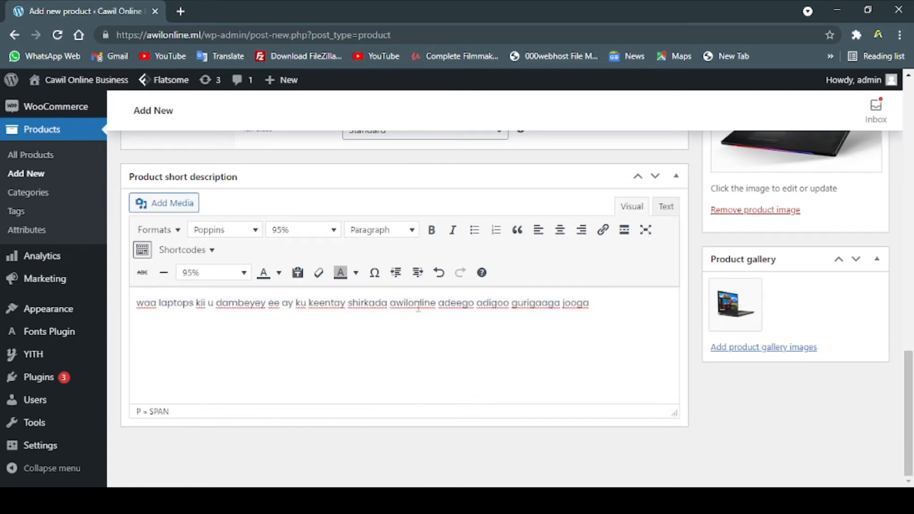
# Colour the whole short description text red.
pyautogui.click(640, 327)
pyautogui.hotkey('ctrl', 'a')
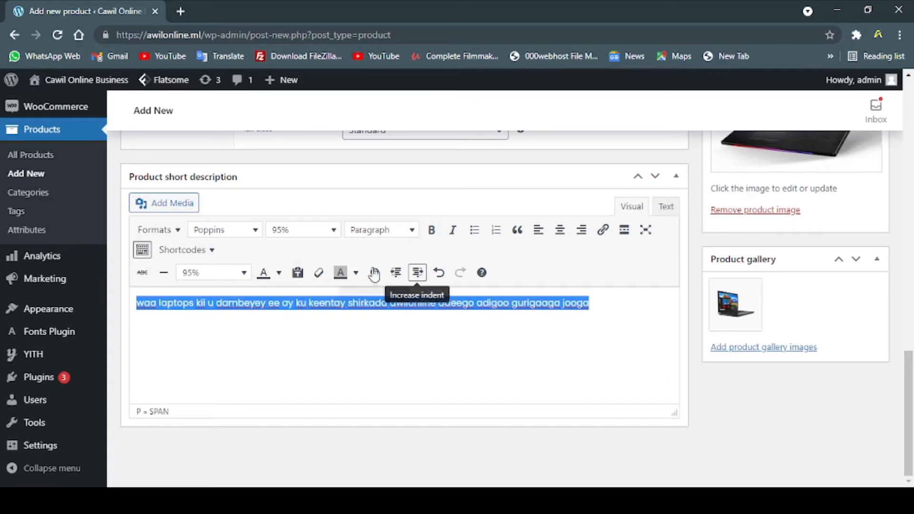
pyautogui.click(280, 274)
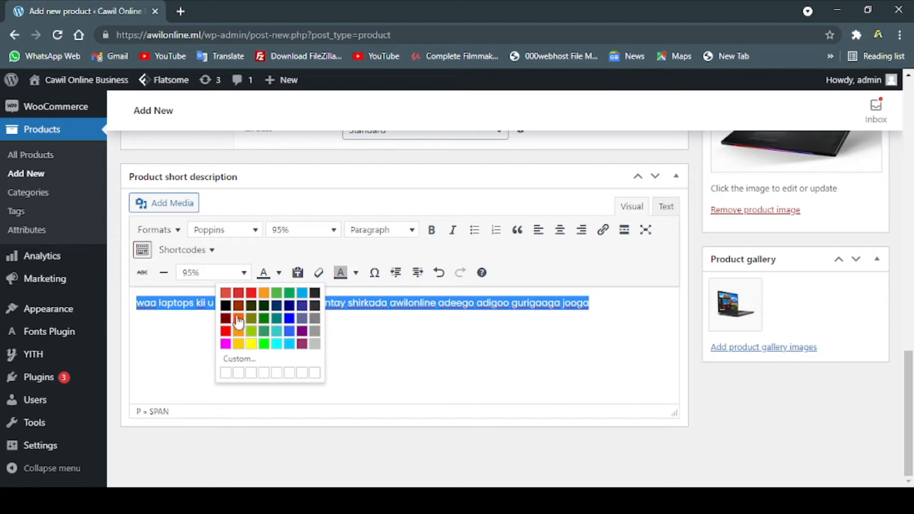
pyautogui.click(226, 331)
pyautogui.click(406, 342)
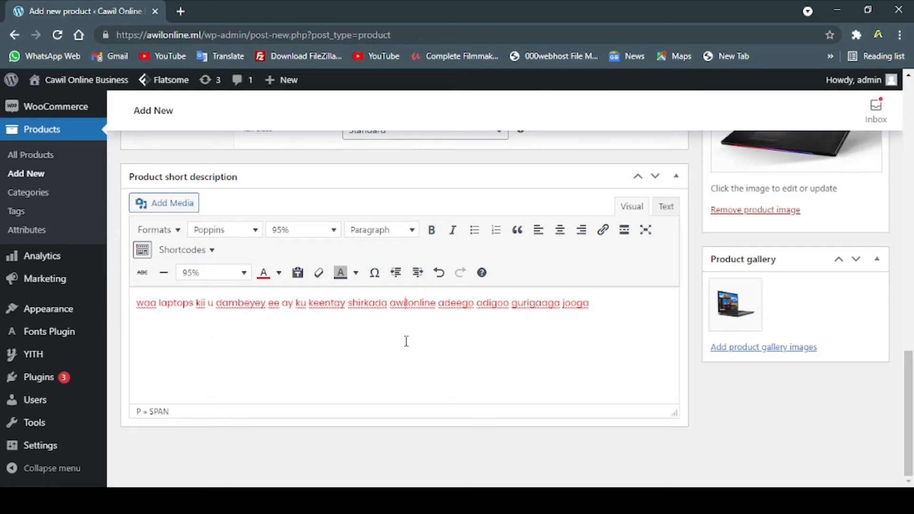
# Try an orange and a yellow background colour on the short description text.
pyautogui.moveTo(641, 310); pyautogui.dragTo(47, 307)
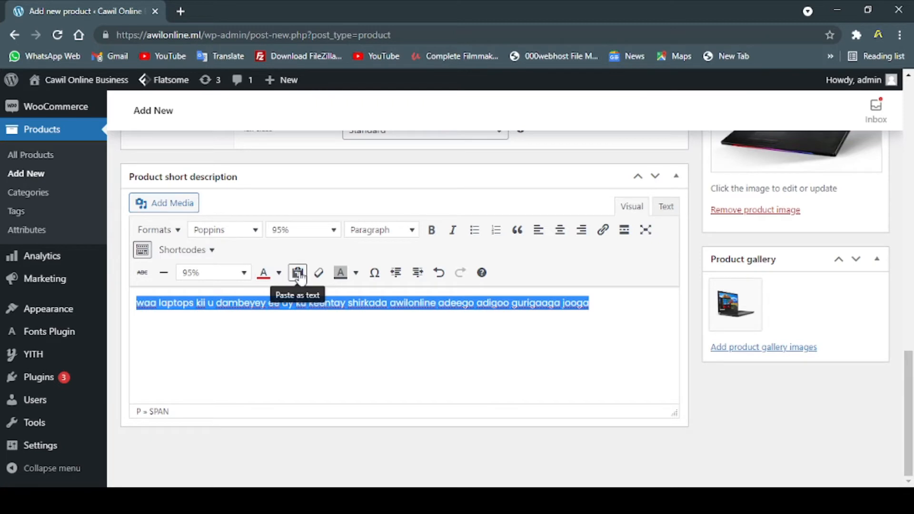
pyautogui.click(356, 273)
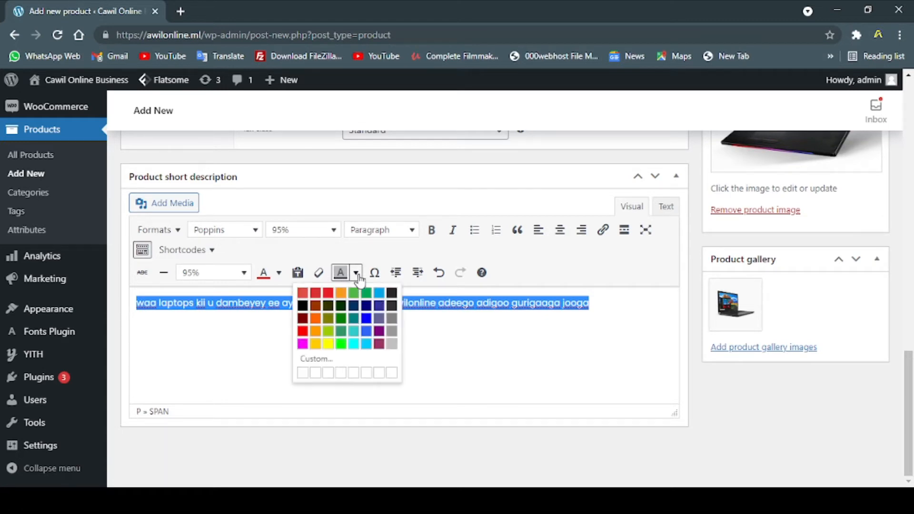
pyautogui.click(344, 292)
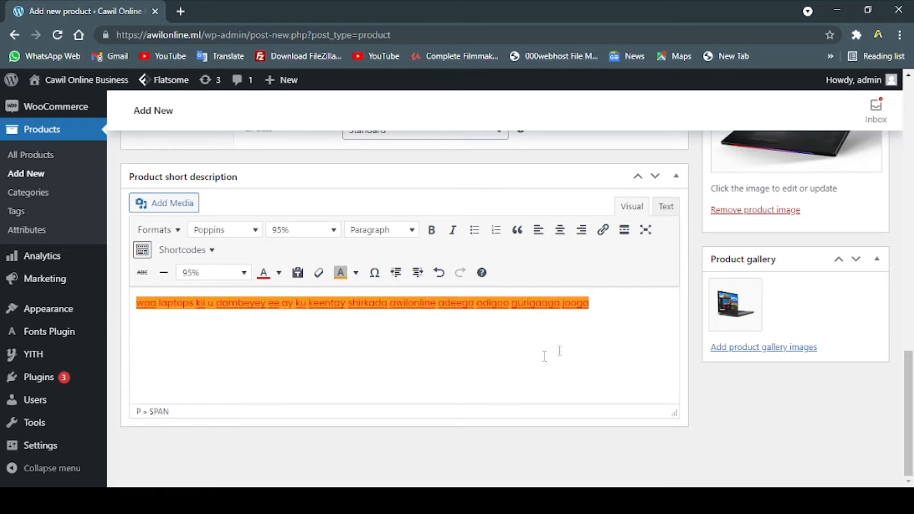
pyautogui.hotkey('ctrl', 'a')
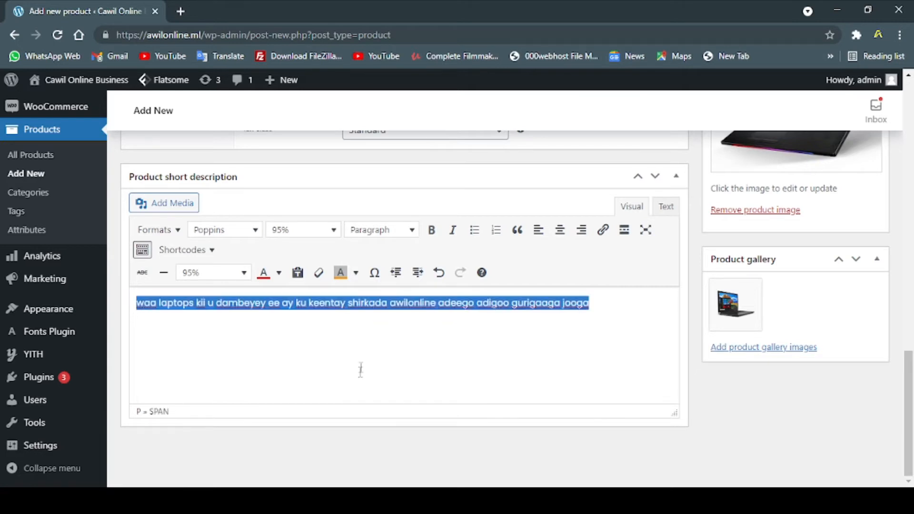
pyautogui.click(355, 272)
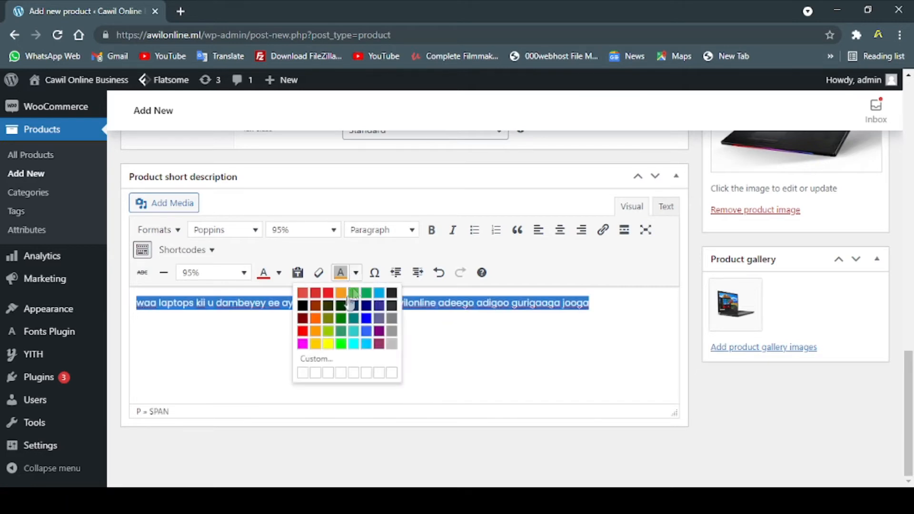
pyautogui.click(329, 343)
pyautogui.click(363, 332)
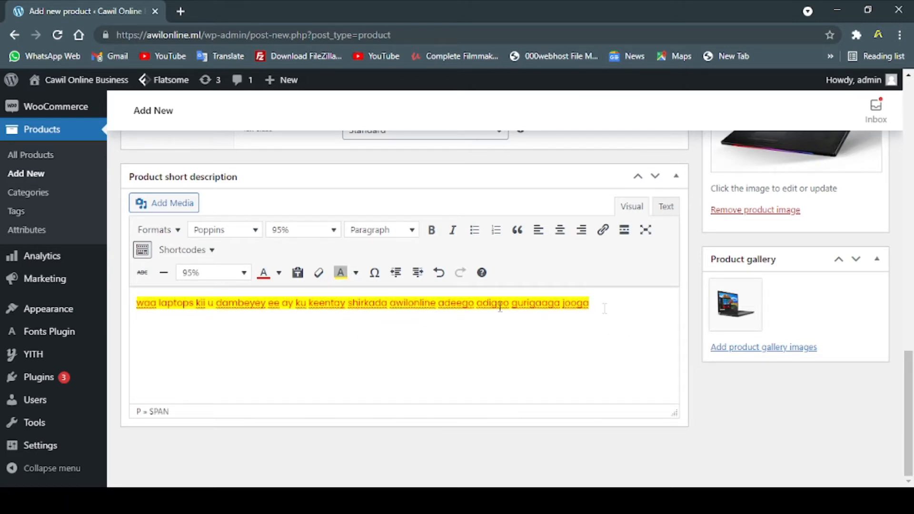
# Set the background colour of the whole short description text to yellow-green.
pyautogui.hotkey('ctrl', 'a')
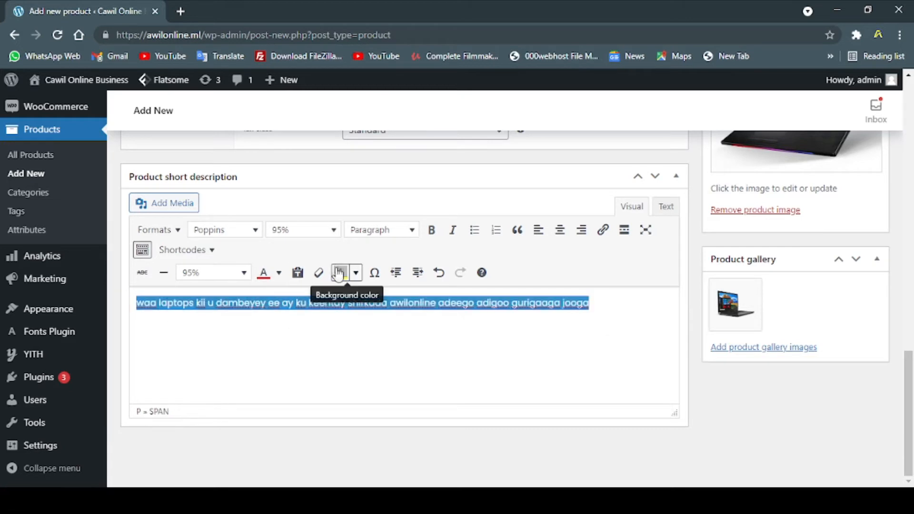
pyautogui.click(355, 275)
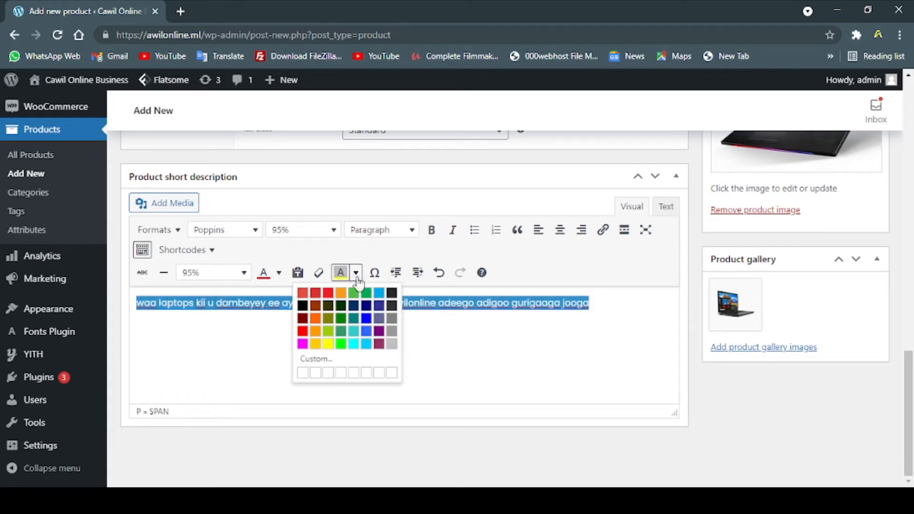
pyautogui.click(330, 330)
pyautogui.click(330, 346)
# Set the text colour of the whole product short description to black.
pyautogui.moveTo(604, 325); pyautogui.dragTo(13, 310)
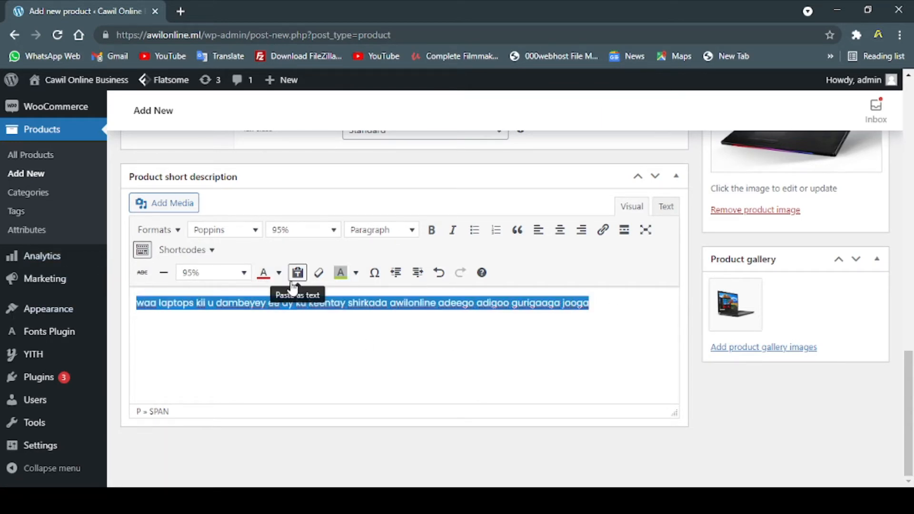
pyautogui.click(279, 275)
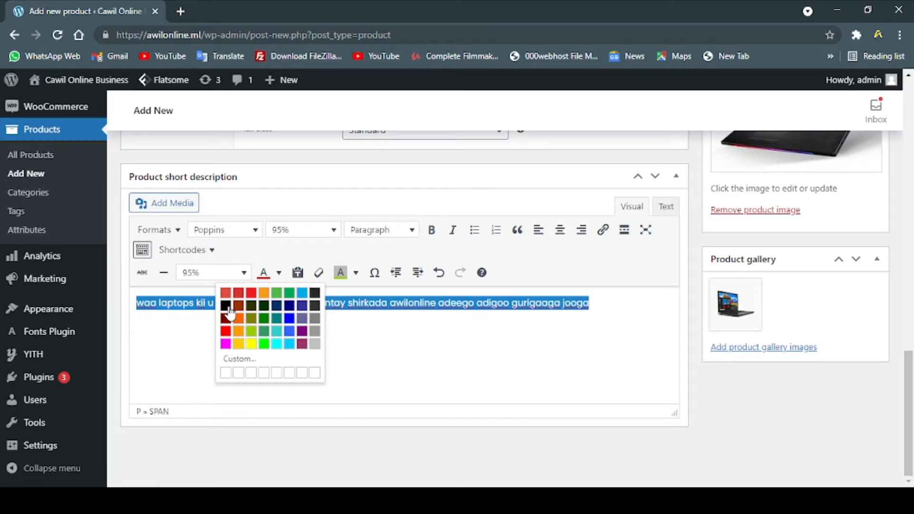
pyautogui.click(226, 306)
pyautogui.click(264, 339)
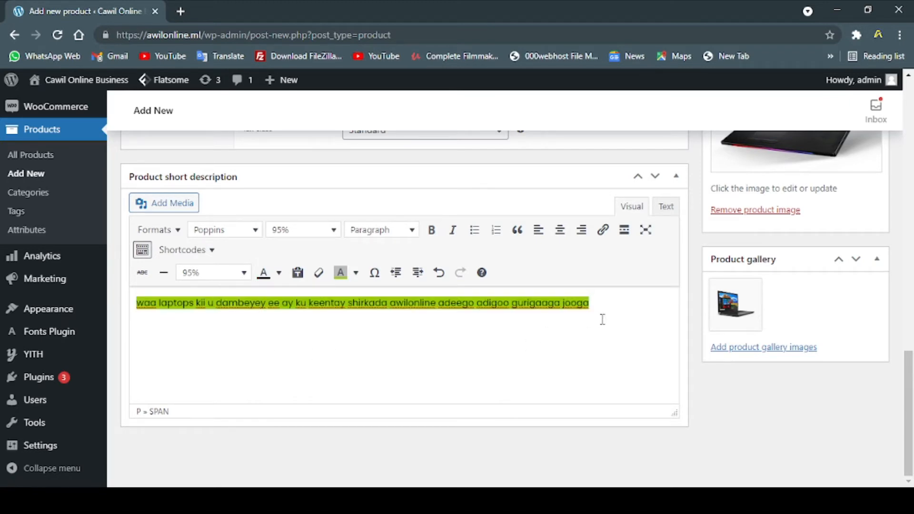
# Publish the Laptop product and open its permalink.
pyautogui.scroll(15, 515, 282)
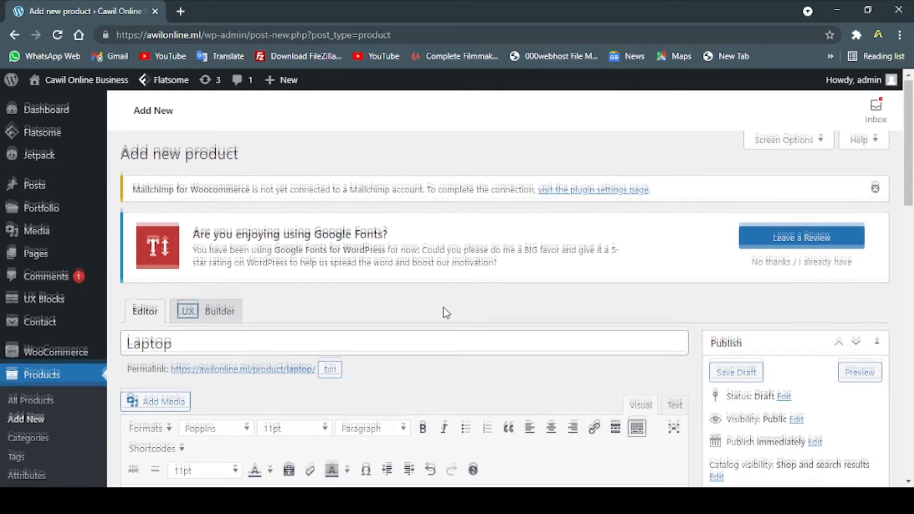
pyautogui.scroll(-3, 446, 313)
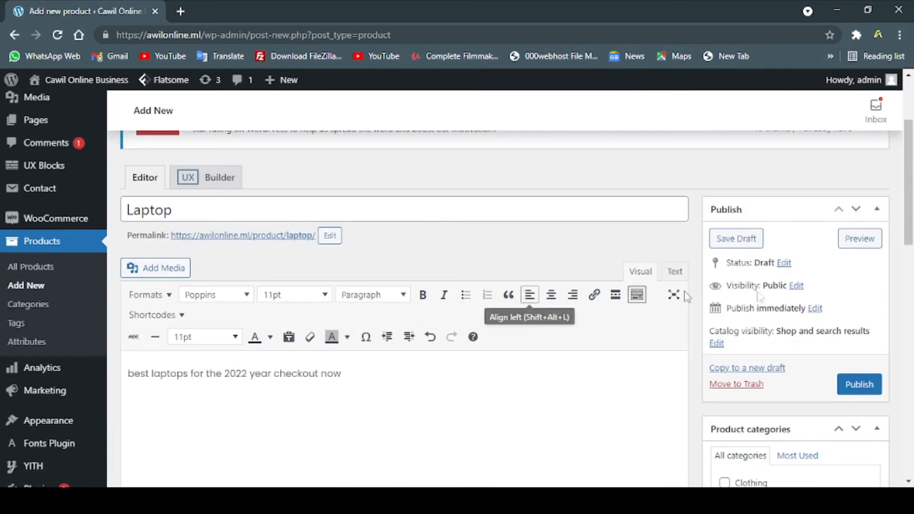
pyautogui.click(844, 387)
pyautogui.scroll(-2, 462, 373)
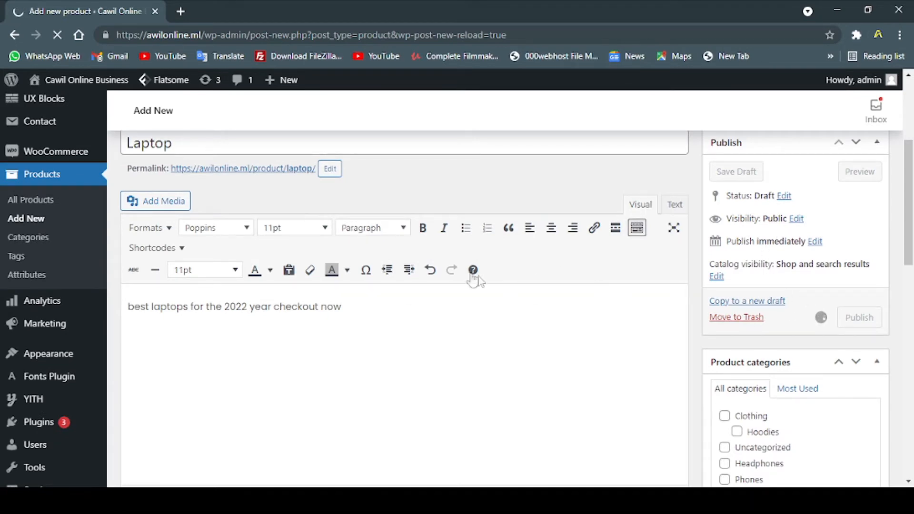
pyautogui.scroll(3, 477, 273)
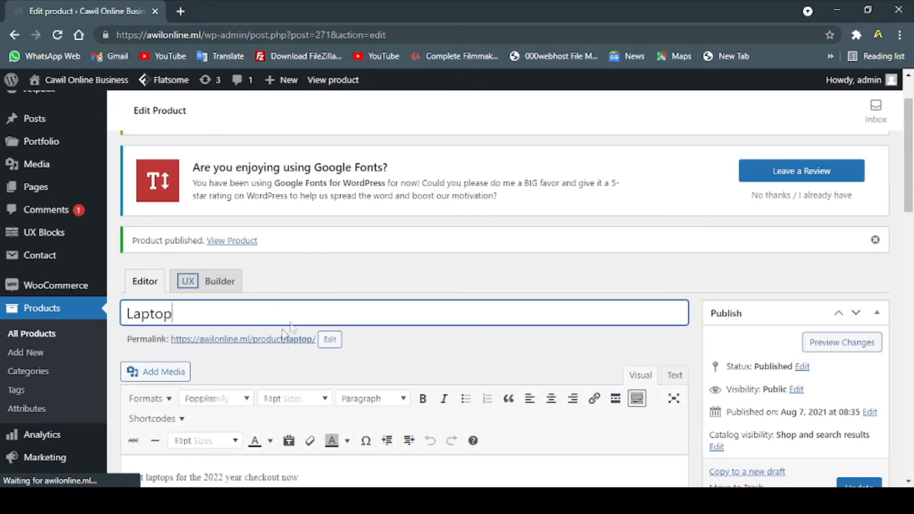
pyautogui.click(253, 340)
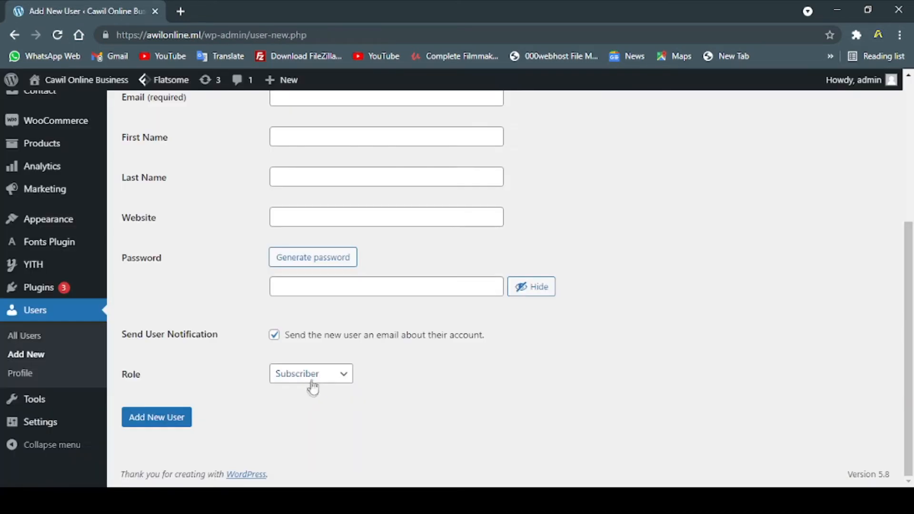
# Try the Contributor, Author and Editor roles for the new user, ending on Administrator.
pyautogui.click(316, 376)
pyautogui.click(307, 418)
pyautogui.click(308, 378)
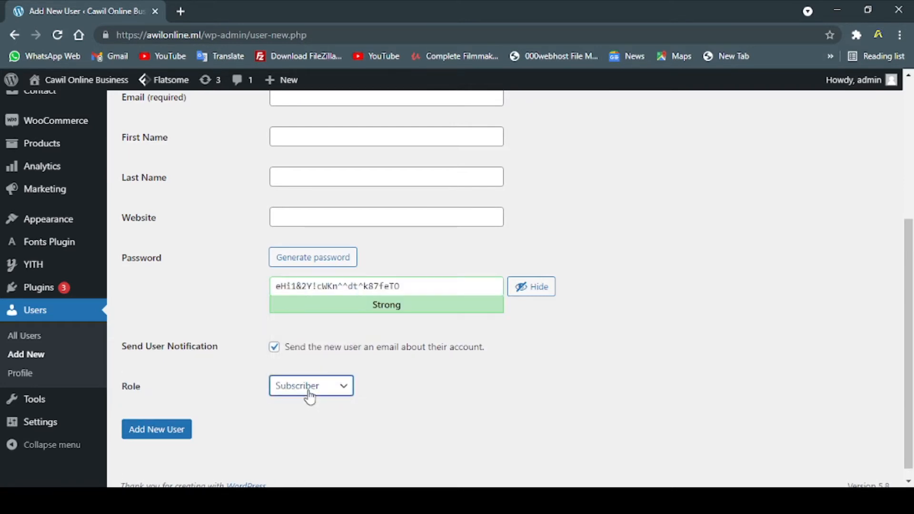
pyautogui.click(309, 395)
pyautogui.click(316, 328)
pyautogui.click(310, 390)
pyautogui.click(299, 342)
pyautogui.click(305, 390)
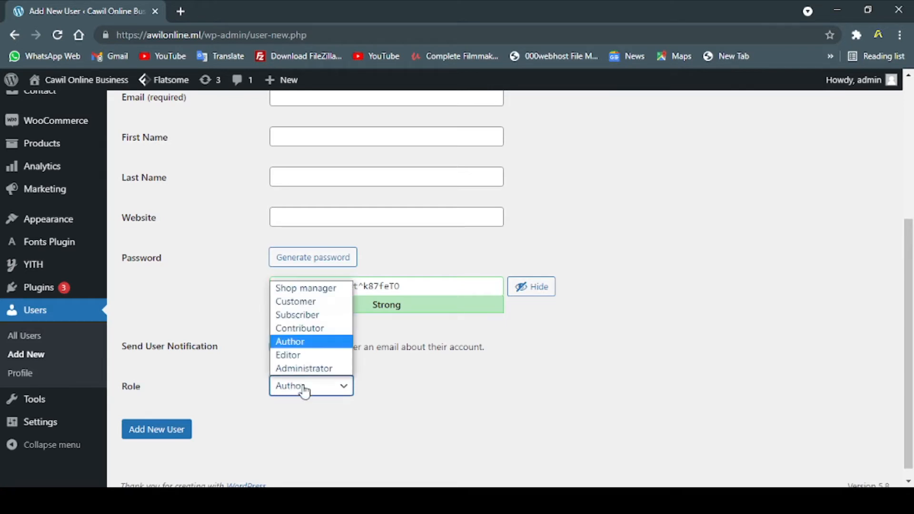
pyautogui.click(293, 355)
pyautogui.click(309, 393)
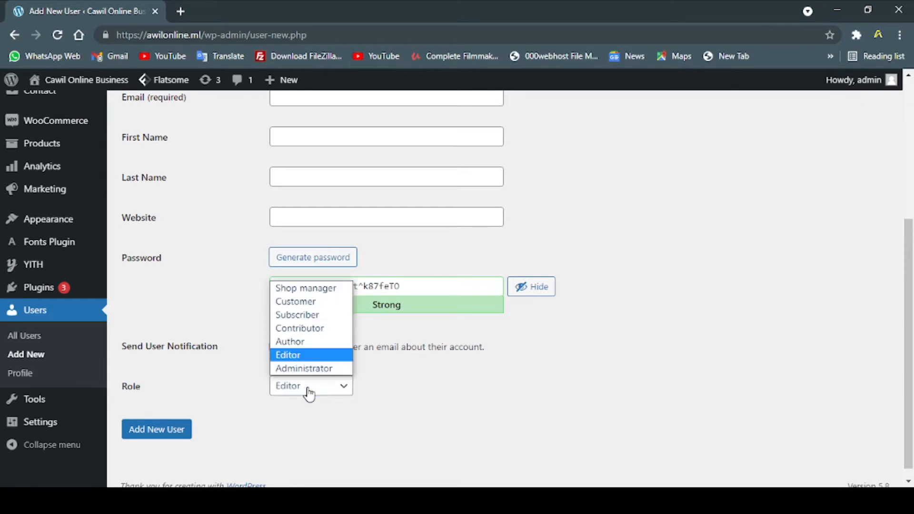
pyautogui.click(303, 370)
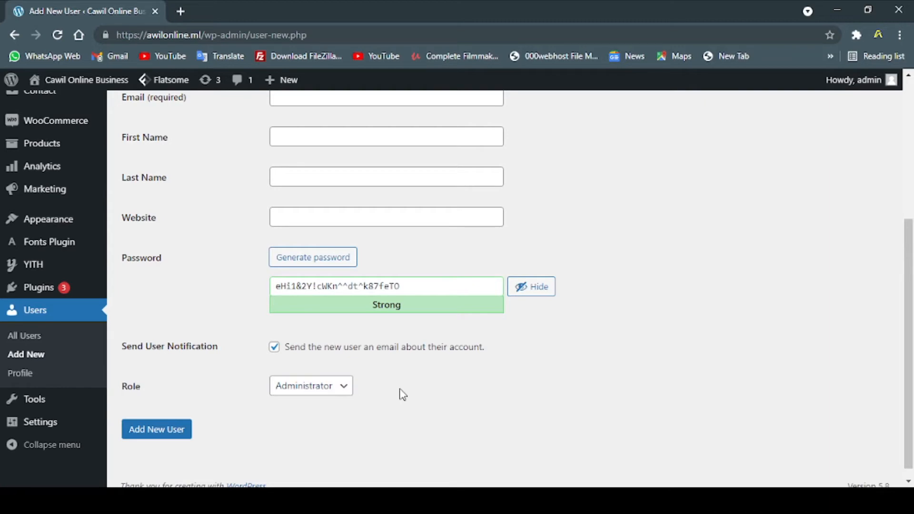
# Open the YITH system status page and examine its site info and plugin requirements.
pyautogui.scroll(5, 57, 124)
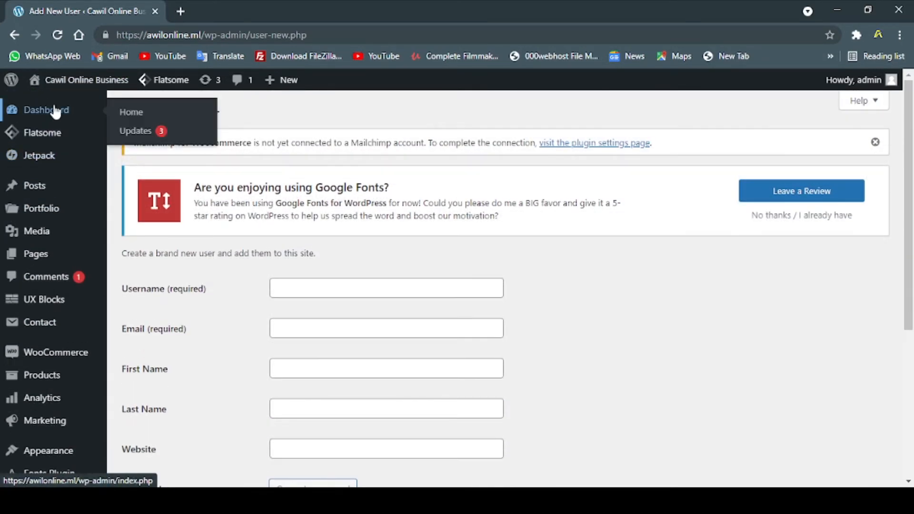
pyautogui.scroll(-3, 61, 231)
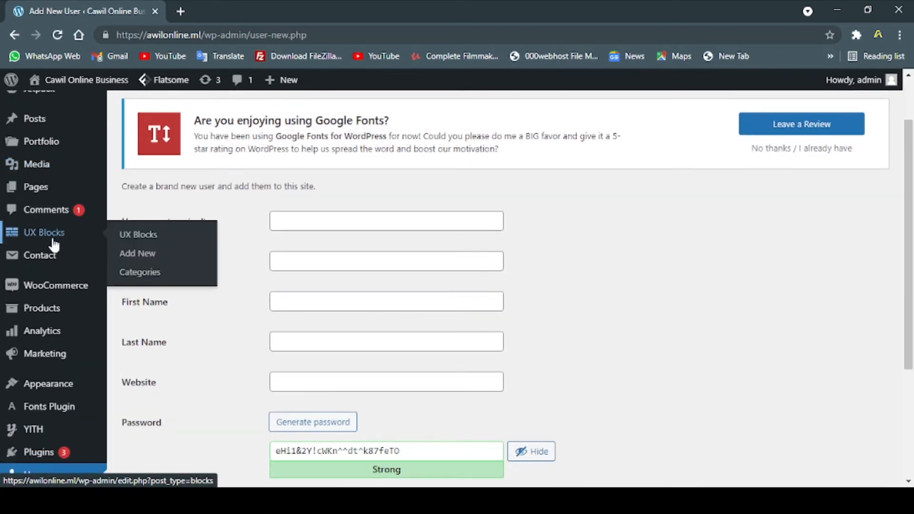
pyautogui.scroll(-3, 41, 267)
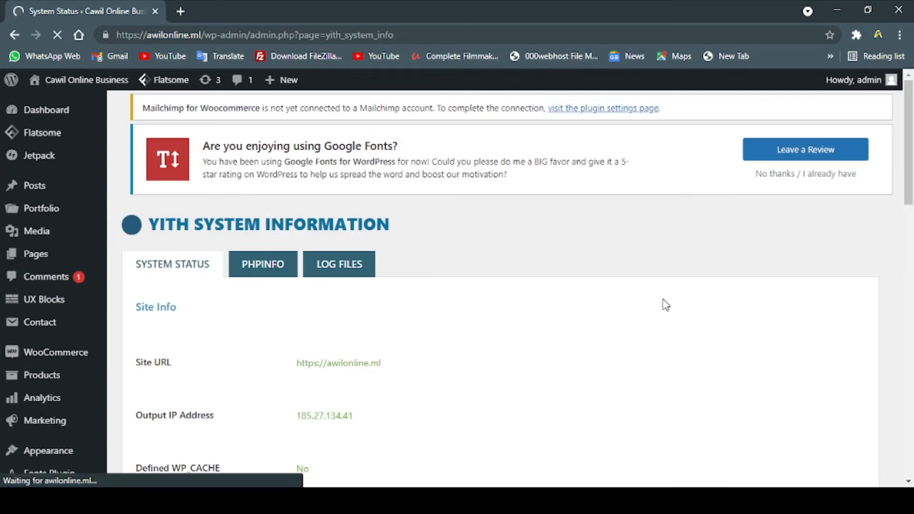
pyautogui.scroll(-4, 439, 246)
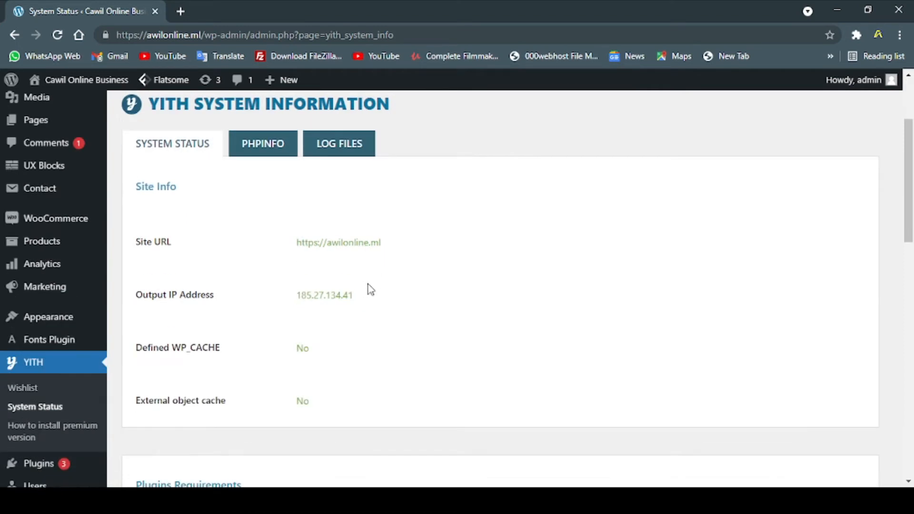
pyautogui.scroll(-4, 356, 288)
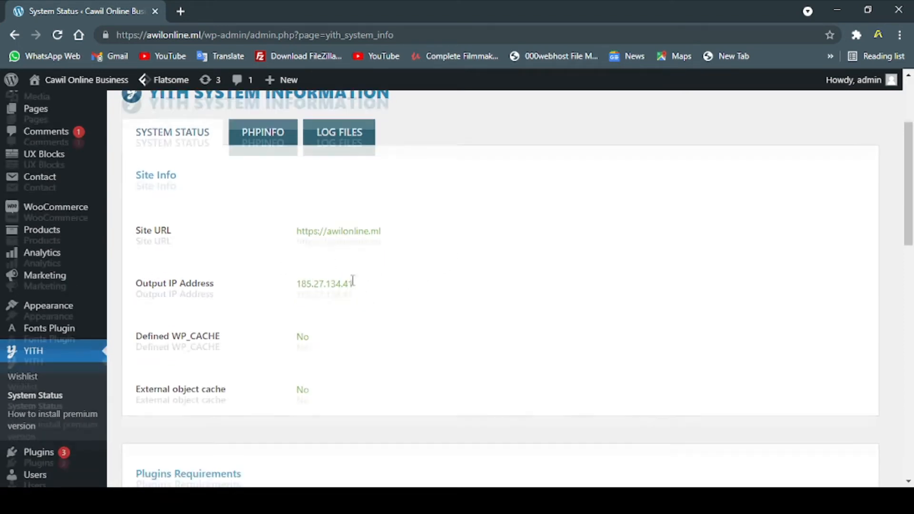
pyautogui.scroll(-2, 356, 288)
pyautogui.scroll(3, 355, 289)
pyautogui.scroll(-6, 354, 286)
pyautogui.scroll(1, 354, 284)
pyautogui.scroll(-8, 354, 285)
pyautogui.scroll(5, 353, 285)
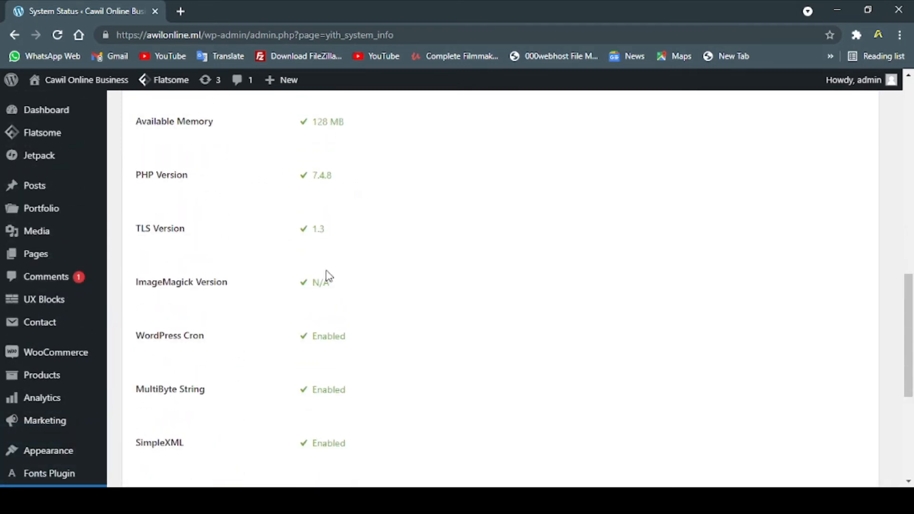
pyautogui.scroll(-1, 327, 276)
pyautogui.scroll(-4, 406, 294)
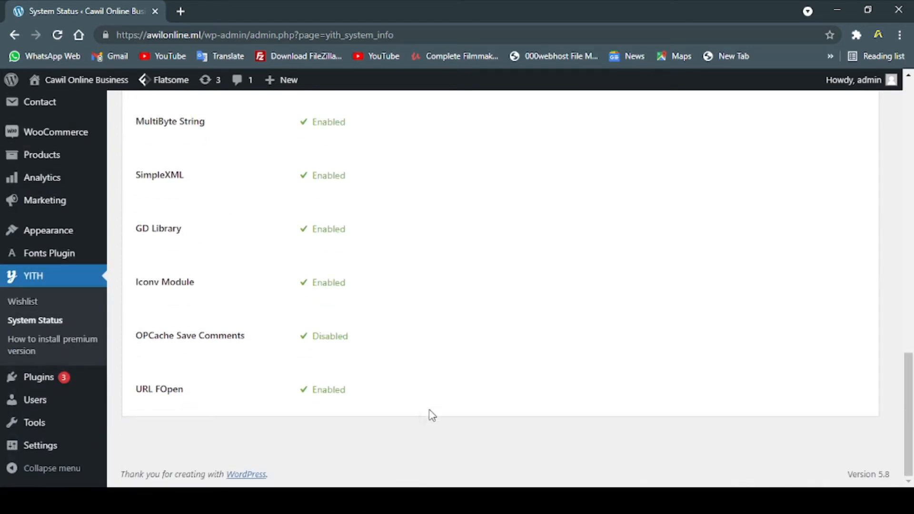
pyautogui.scroll(15, 431, 415)
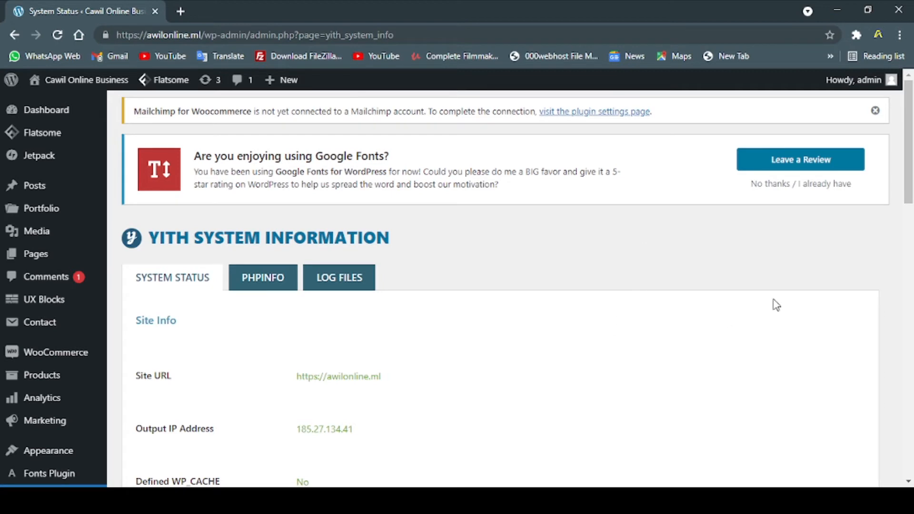
# Open the store's public home page and look over its services, featured products and on-sale sections.
pyautogui.moveTo(48, 98)
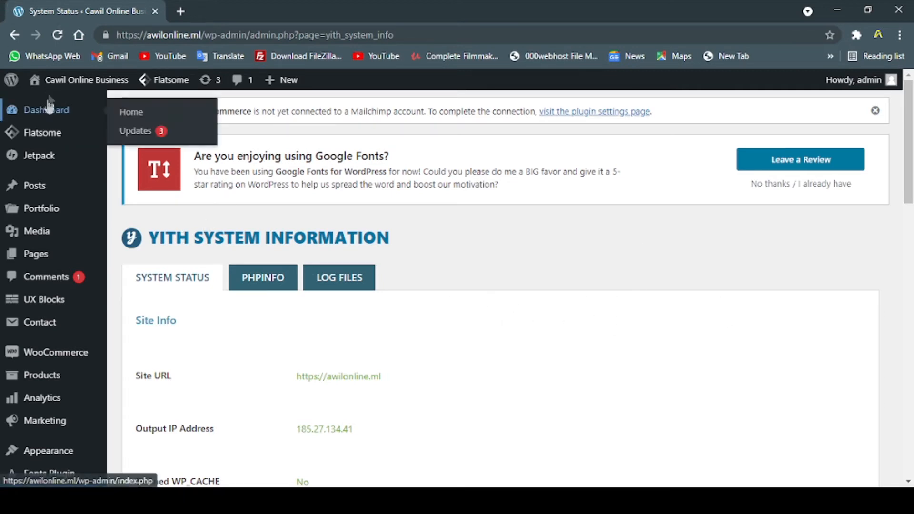
pyautogui.click(48, 104)
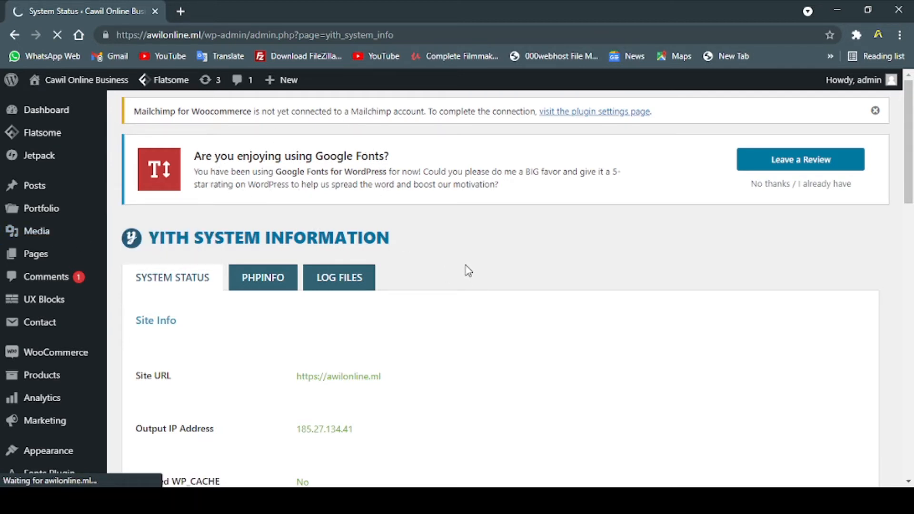
pyautogui.click(87, 79)
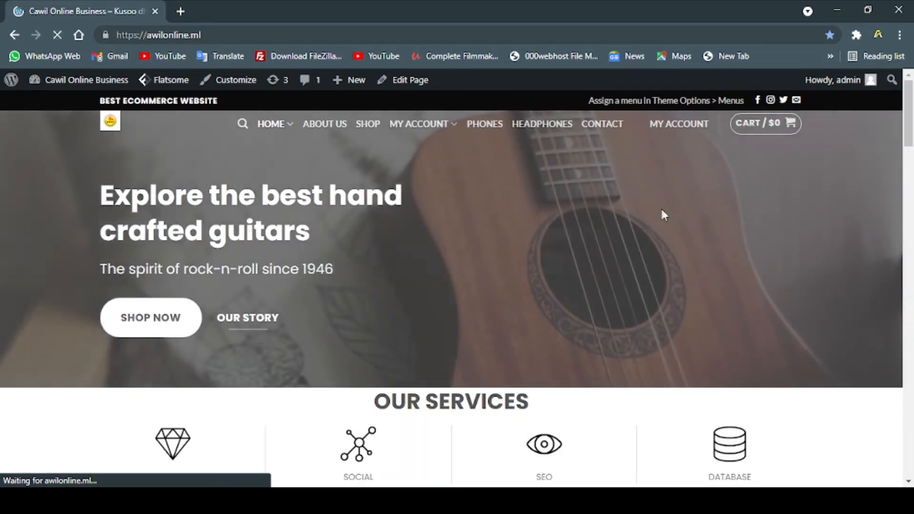
pyautogui.scroll(-8, 662, 214)
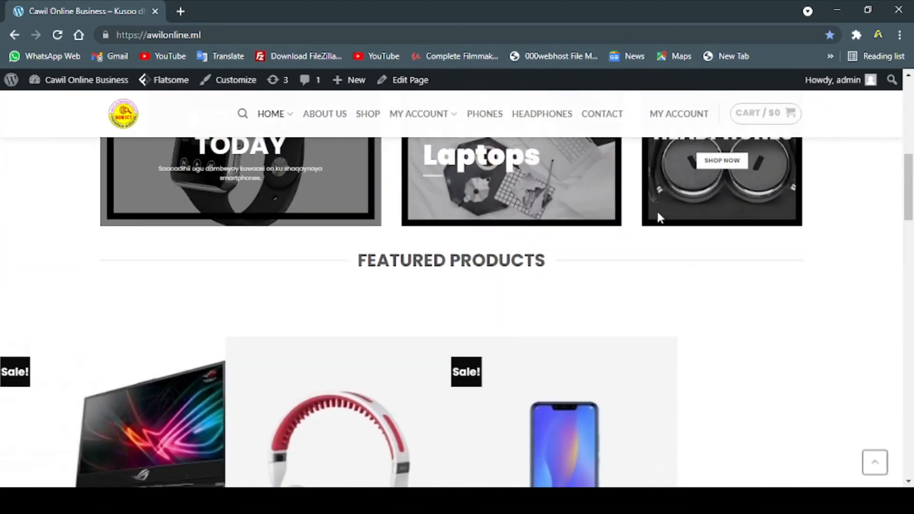
pyautogui.scroll(-10, 659, 214)
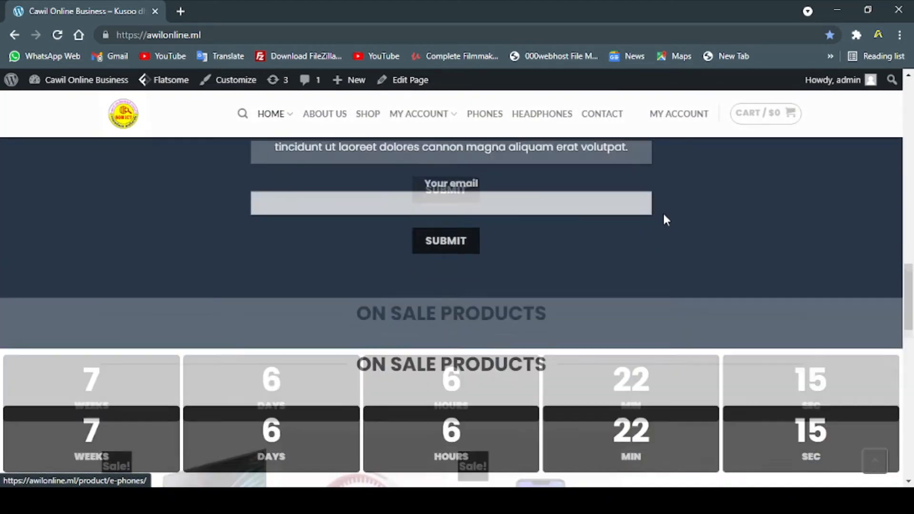
pyautogui.scroll(-10, 663, 215)
pyautogui.scroll(-3, 664, 215)
pyautogui.scroll(15, 671, 219)
pyautogui.scroll(6, 679, 219)
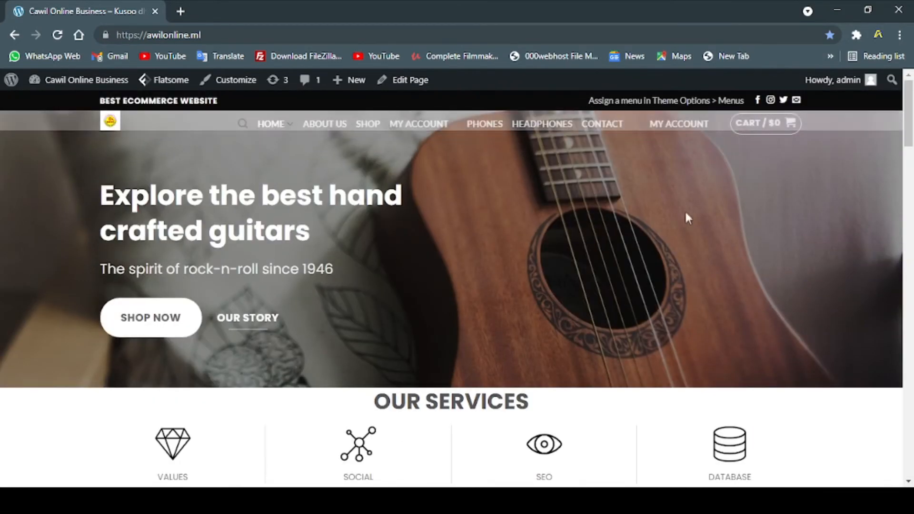
# Open infinityfree.net in a new browser tab and sign in to its client area with the prefilled credentials.
pyautogui.click(179, 12)
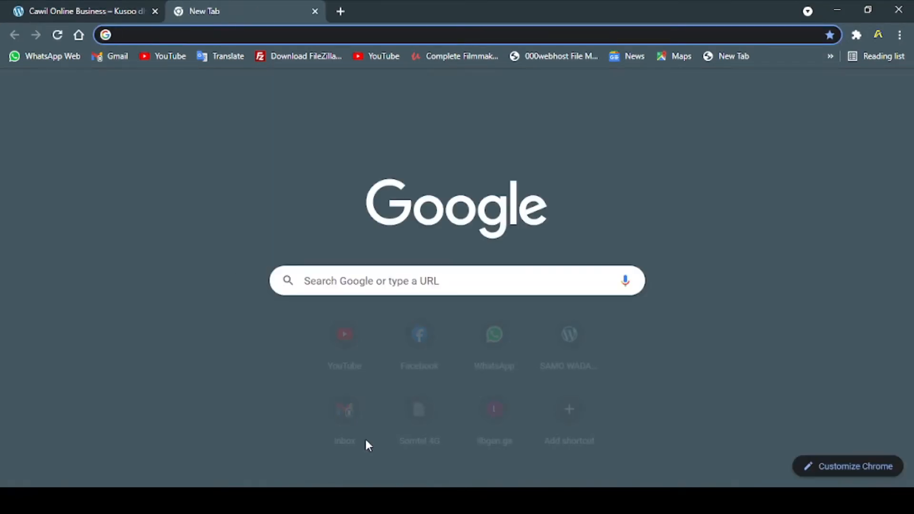
pyautogui.write('inf')
pyautogui.press('Return')
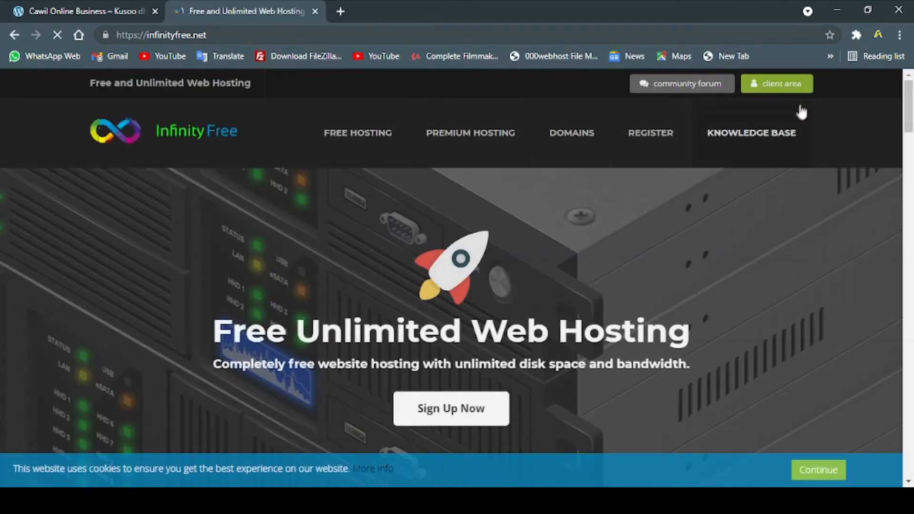
pyautogui.click(788, 86)
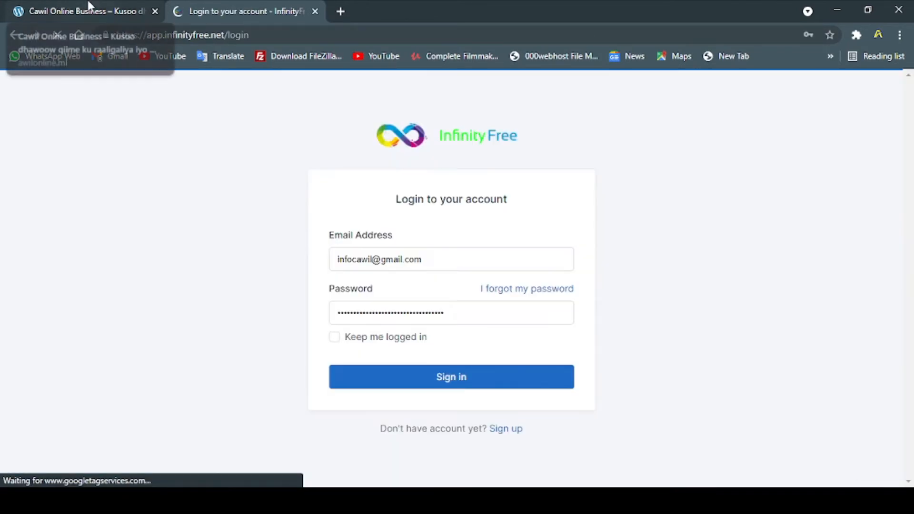
pyautogui.click(518, 385)
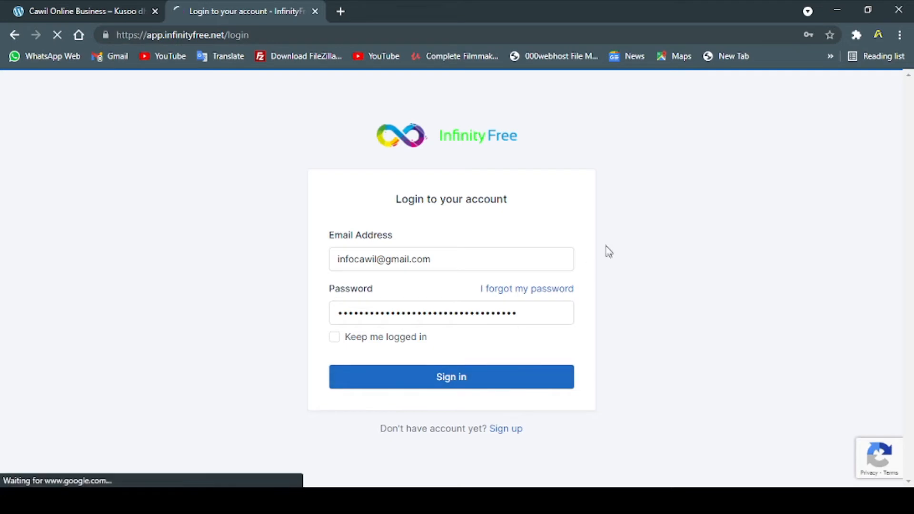
pyautogui.click(58, 6)
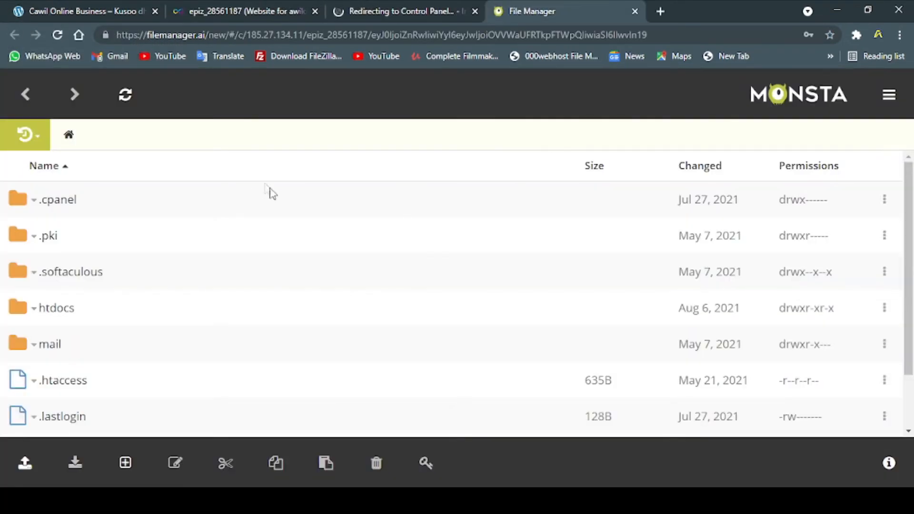
# Look over the hosting account's root in the file manager and open htdocs to examine the site's WordPress files.
pyautogui.scroll(-2, 308, 267)
pyautogui.scroll(2, 310, 281)
pyautogui.scroll(-2, 309, 275)
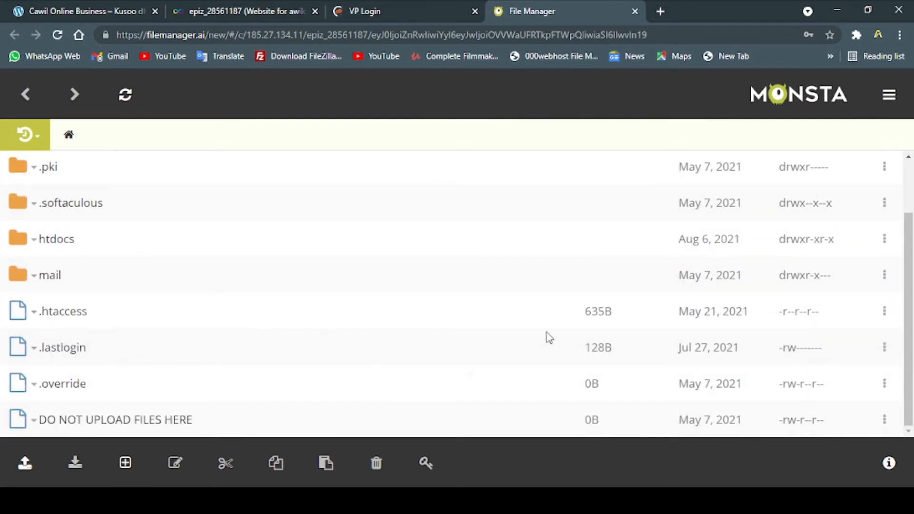
pyautogui.scroll(2, 254, 247)
pyautogui.click(69, 308)
pyautogui.scroll(-5, 360, 305)
pyautogui.scroll(2, 363, 303)
pyautogui.scroll(-7, 364, 303)
pyautogui.scroll(6, 364, 304)
pyautogui.scroll(5, 368, 303)
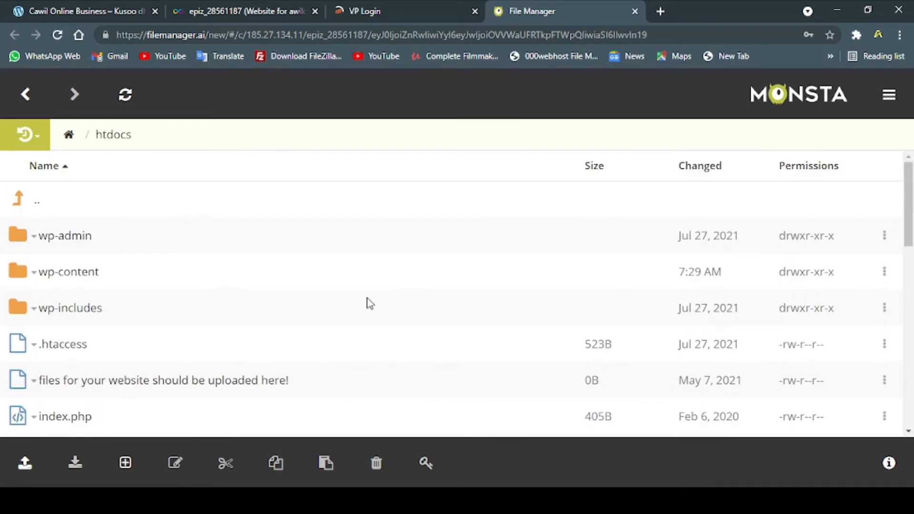
pyautogui.scroll(-10, 240, 306)
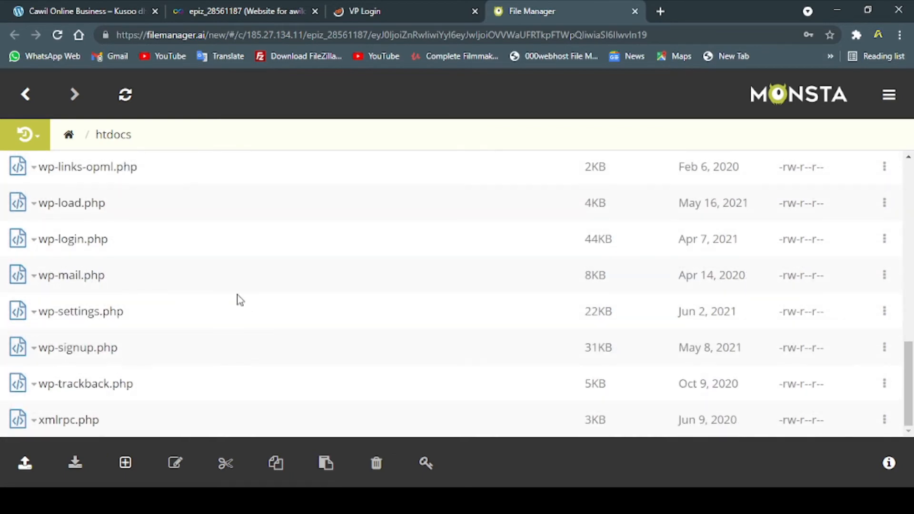
pyautogui.scroll(5, 241, 299)
pyautogui.scroll(5, 239, 298)
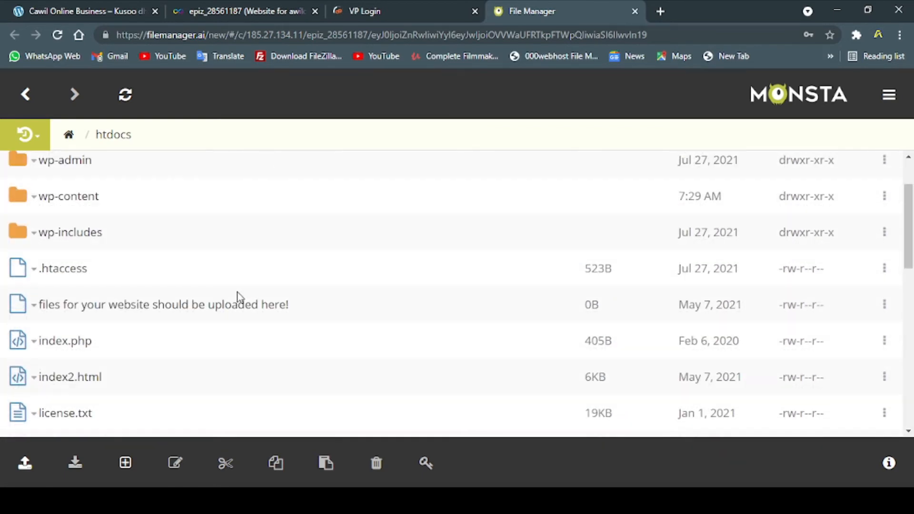
# Check the VistaPanel login page, return to the file manager and review the htdocs listing again.
pyautogui.click(383, 1)
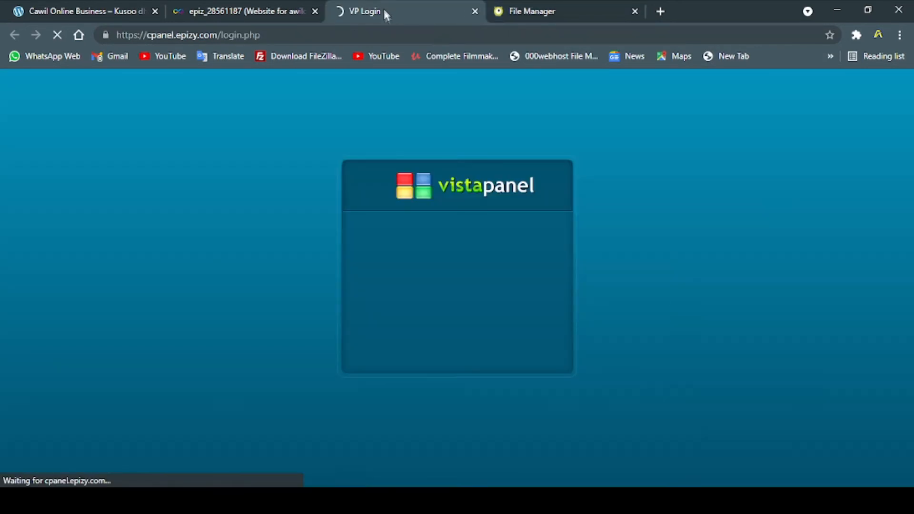
pyautogui.click(526, 9)
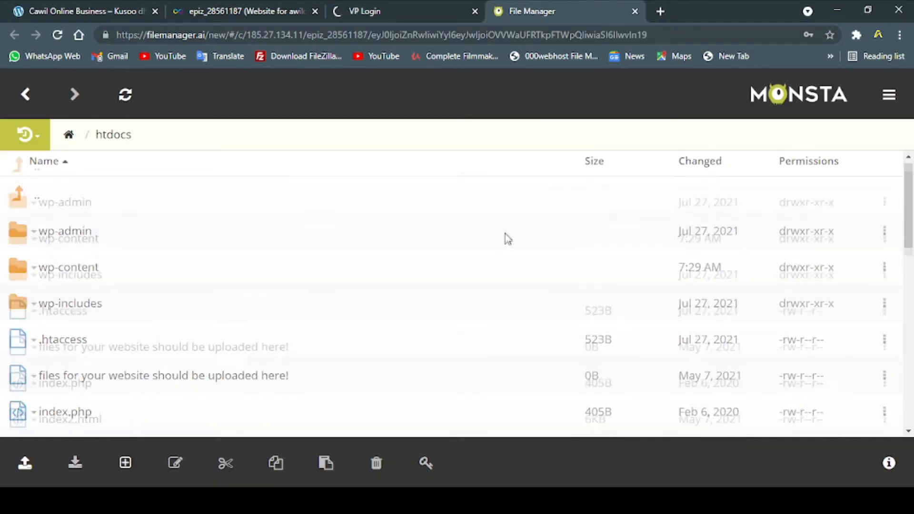
pyautogui.scroll(-10, 508, 234)
pyautogui.scroll(8, 521, 193)
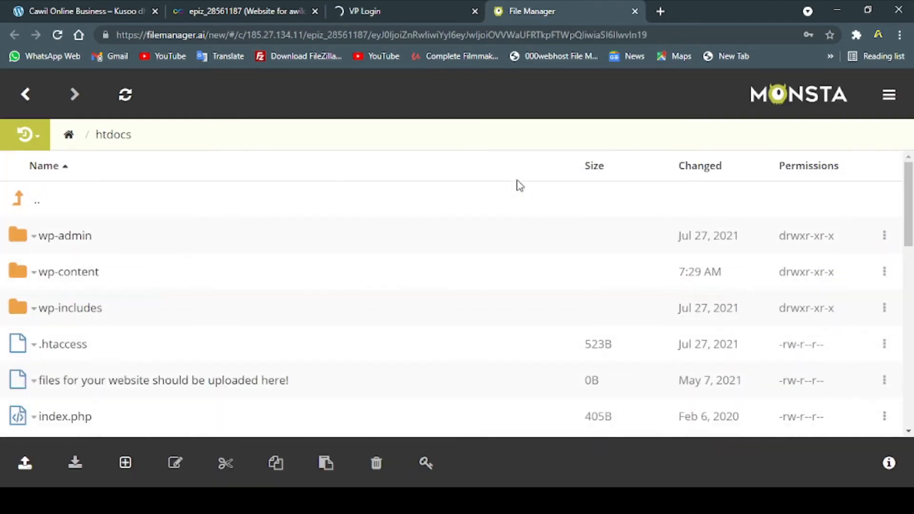
# Switch from the file manager to the browser page with the hosting control panel.
pyautogui.click(404, 2)
pyautogui.click(553, 6)
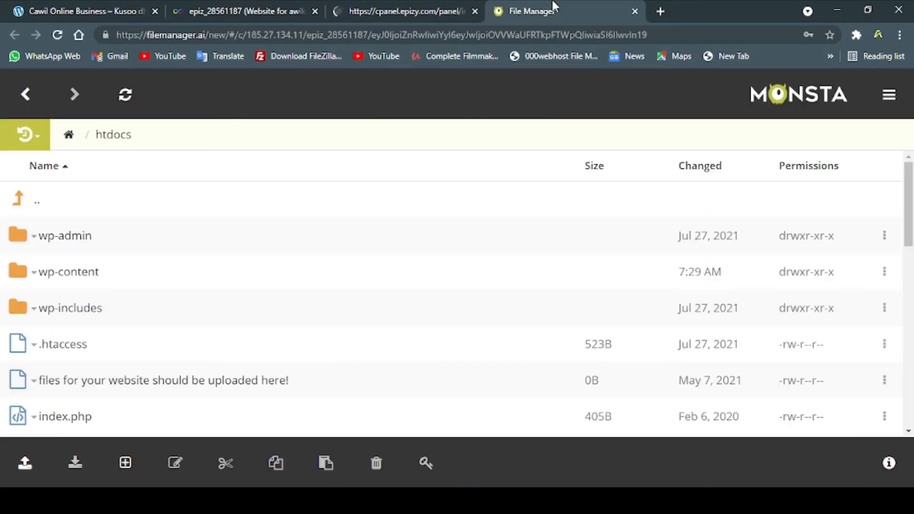
pyautogui.click(412, 6)
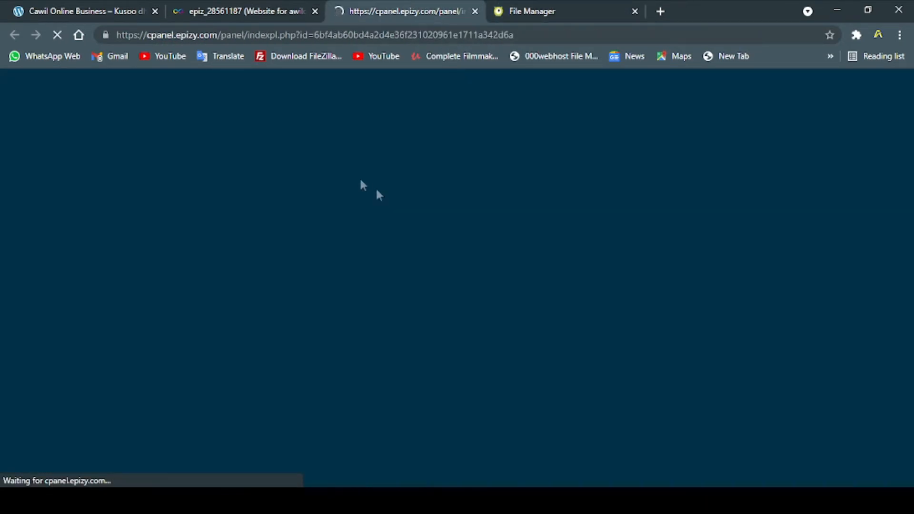
pyautogui.click(541, 7)
pyautogui.click(400, 6)
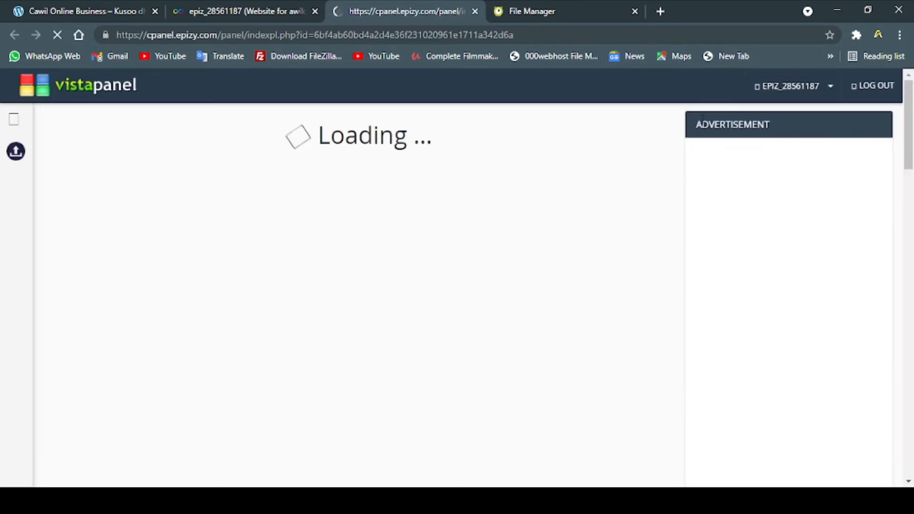
# Examine the hosting account's statistics, including FTP accounts, disk quota, free disk space, bandwidth used and bandwidth remaining.
pyautogui.scroll(-8, 805, 185)
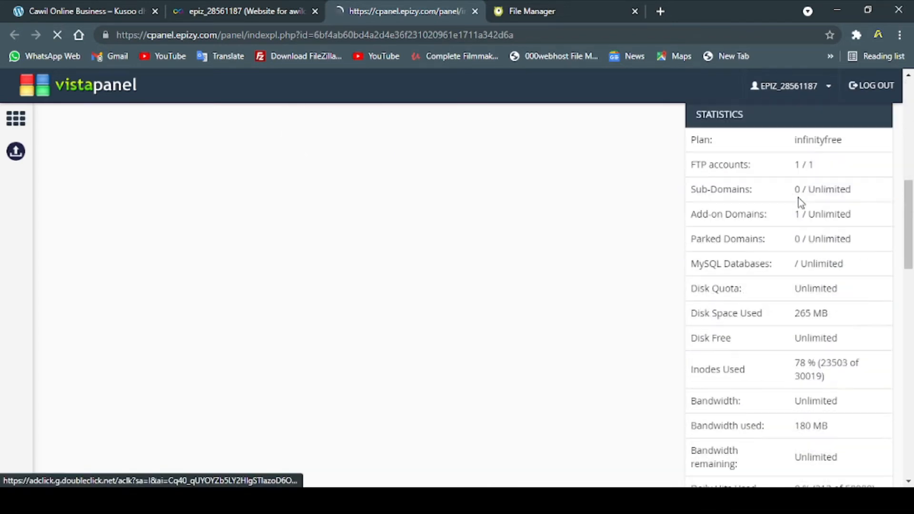
pyautogui.moveTo(694, 165); pyautogui.dragTo(761, 163)
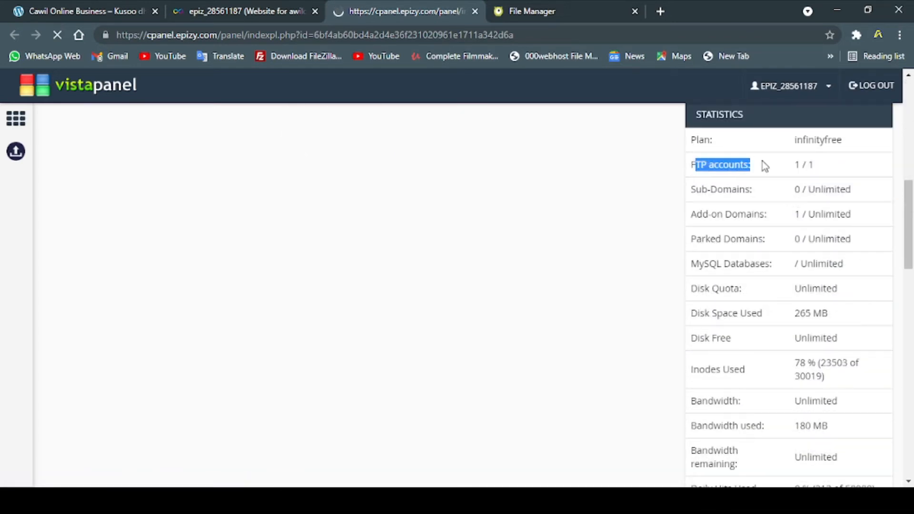
pyautogui.click(823, 168)
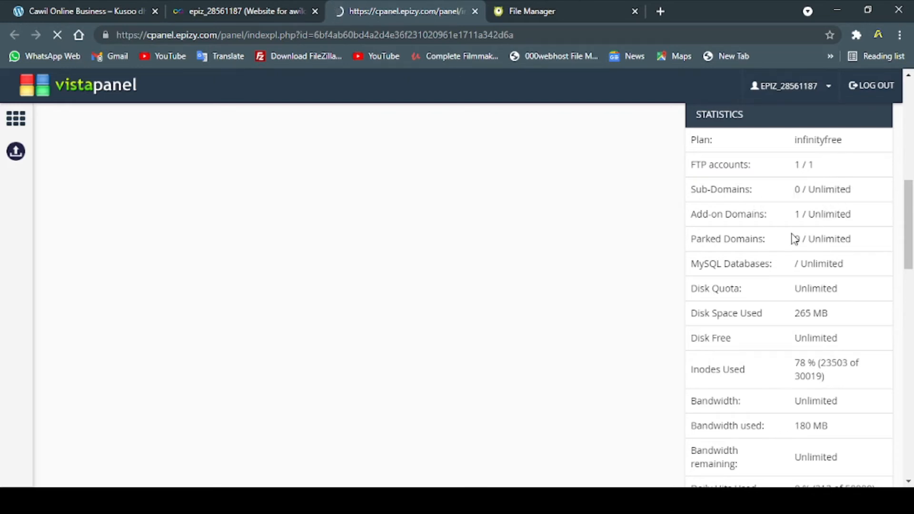
pyautogui.scroll(-1, 791, 290)
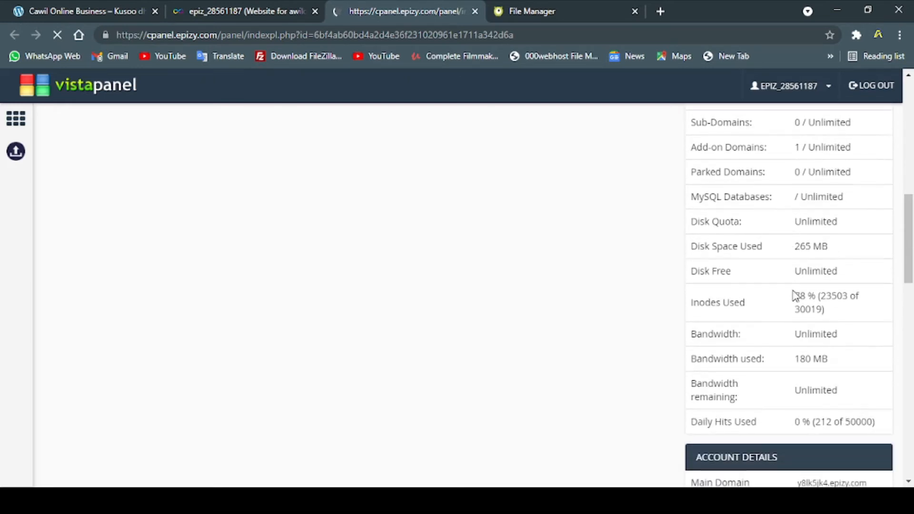
pyautogui.moveTo(795, 251); pyautogui.dragTo(841, 258)
pyautogui.doubleClick(727, 222)
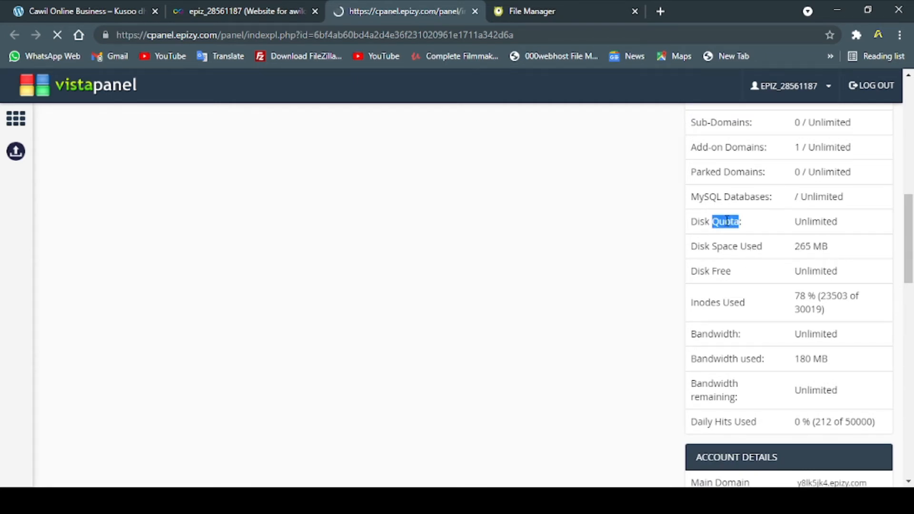
pyautogui.doubleClick(819, 224)
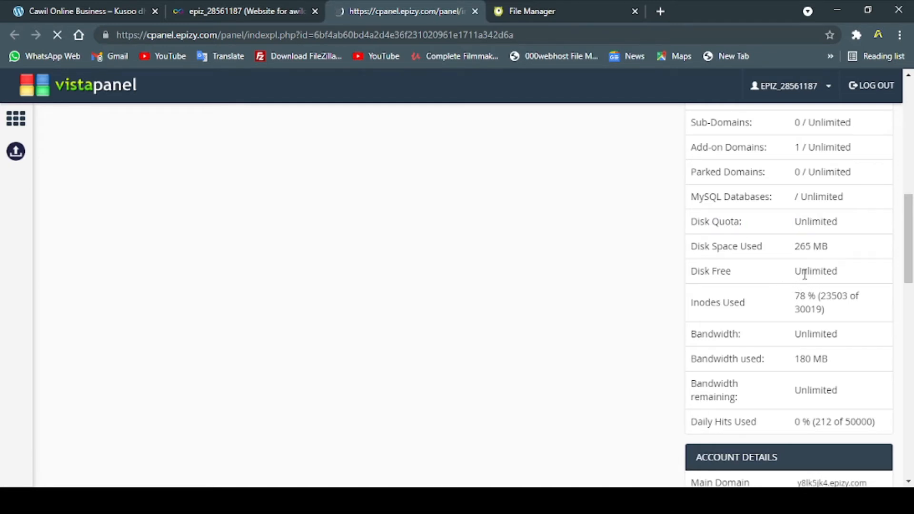
pyautogui.doubleClick(819, 271)
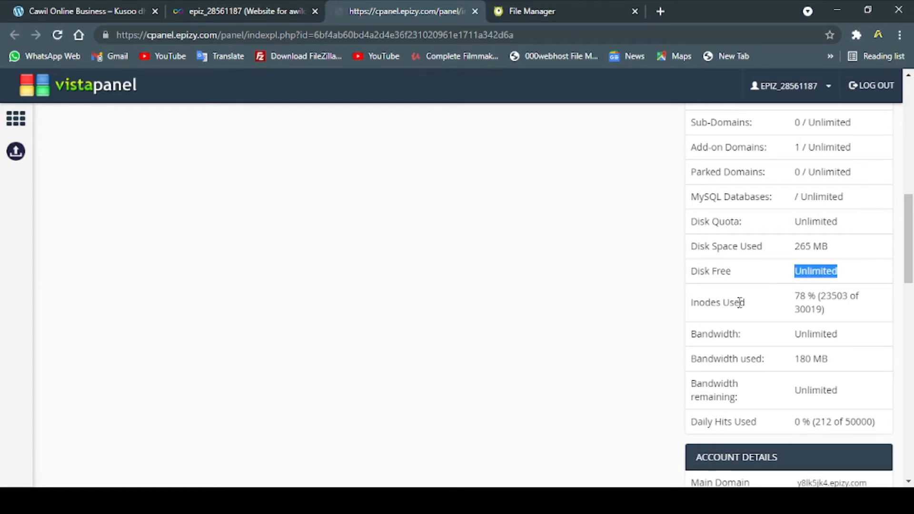
pyautogui.scroll(-3, 744, 306)
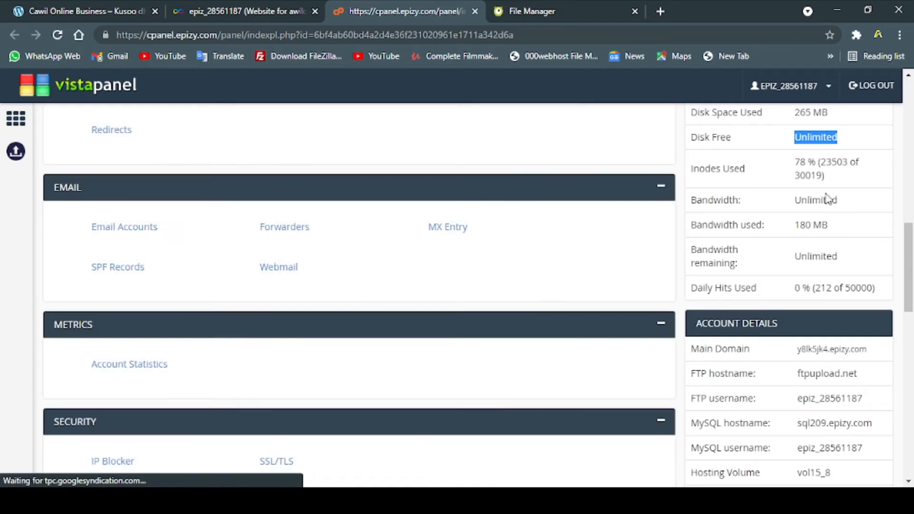
pyautogui.doubleClick(823, 228)
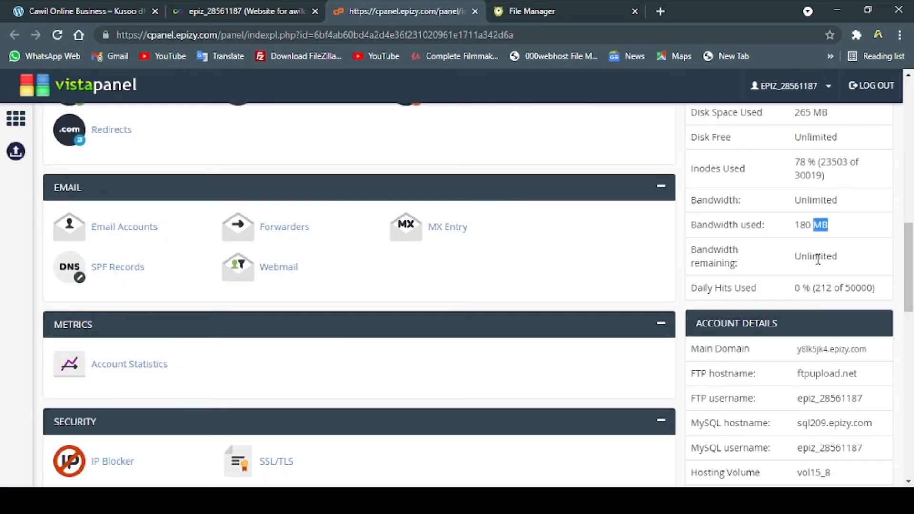
pyautogui.doubleClick(796, 261)
pyautogui.click(802, 257)
# Examine the hosting account's details and the advanced and support sections of the control panel.
pyautogui.scroll(-4, 740, 285)
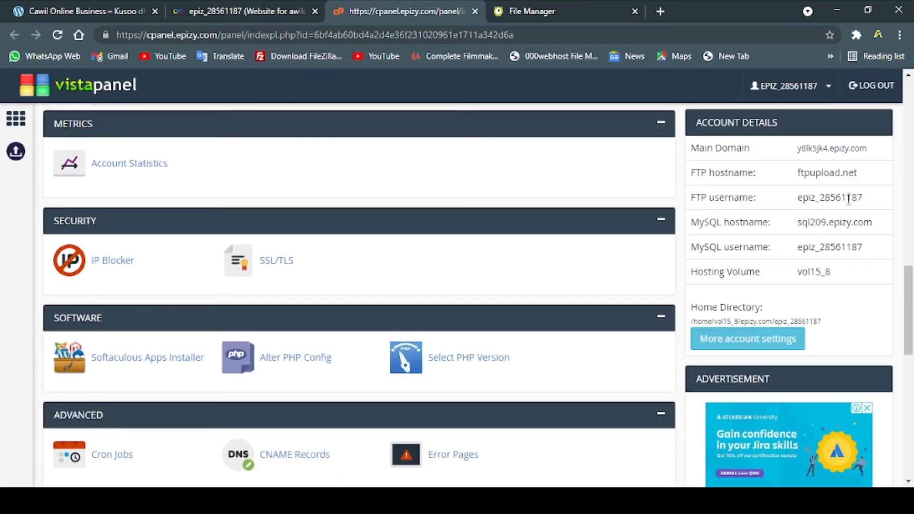
pyautogui.scroll(-1, 848, 198)
pyautogui.scroll(-1, 848, 207)
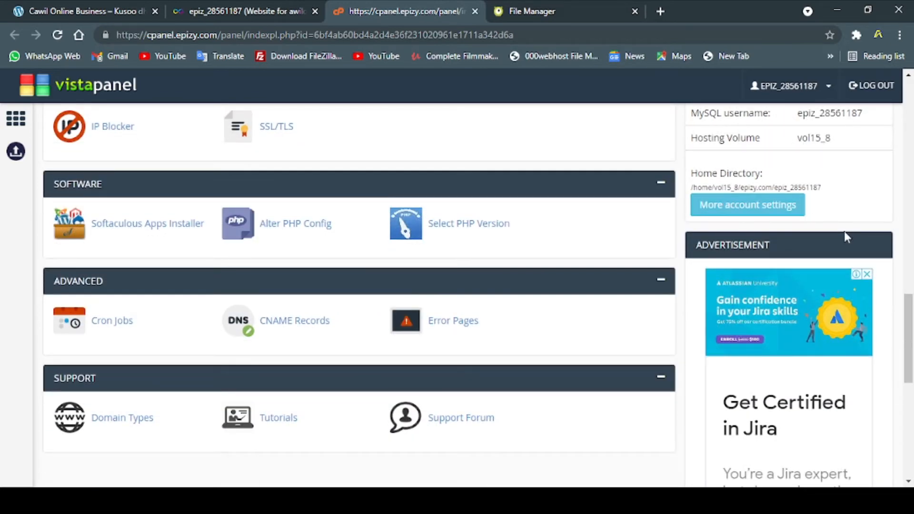
pyautogui.scroll(2, 844, 224)
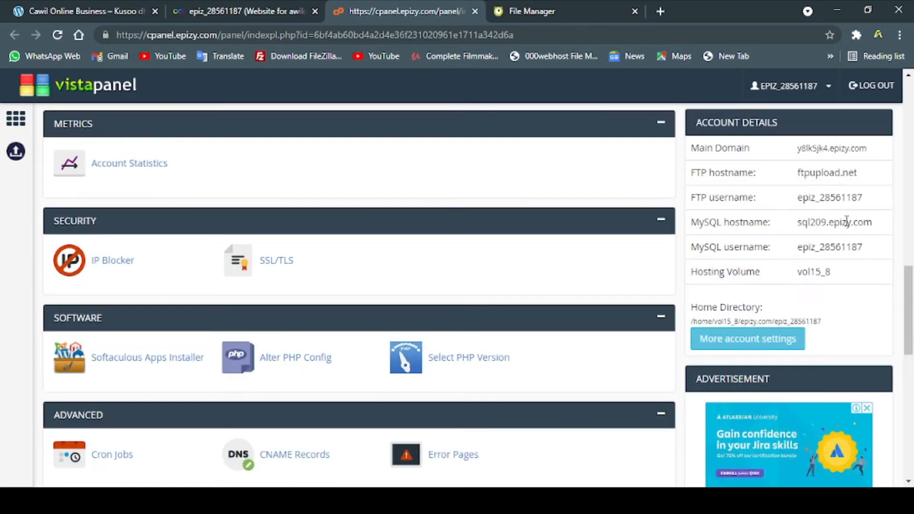
pyautogui.scroll(-7, 847, 224)
# Look over the domain search, preferences, files and databases sections of the control panel.
pyautogui.scroll(13, 849, 214)
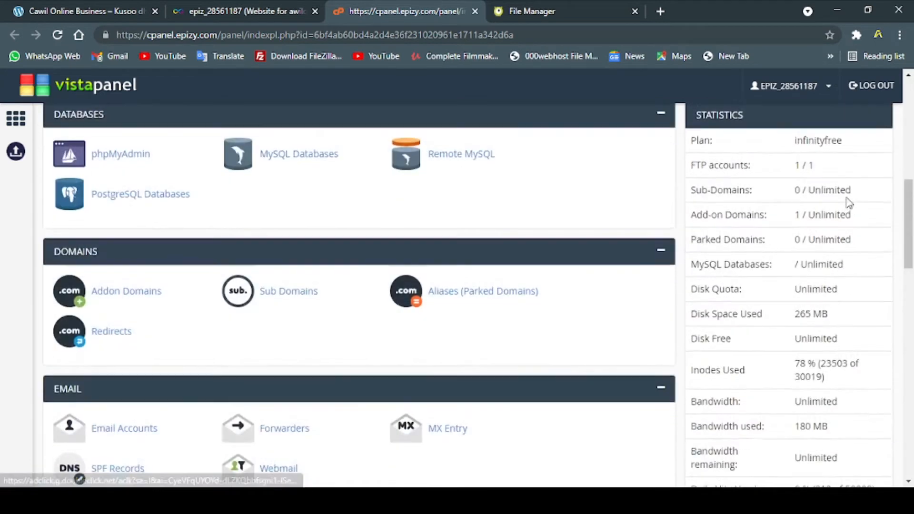
pyautogui.scroll(7, 848, 190)
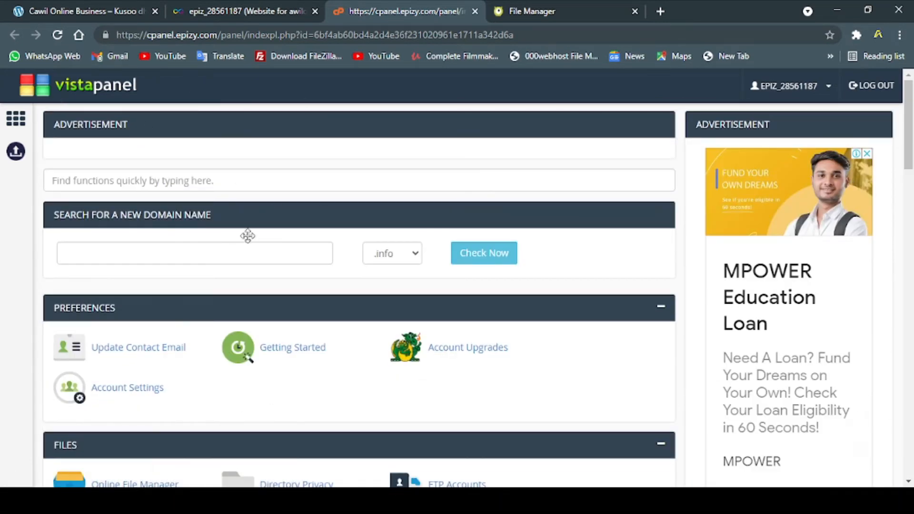
pyautogui.scroll(-1, 387, 278)
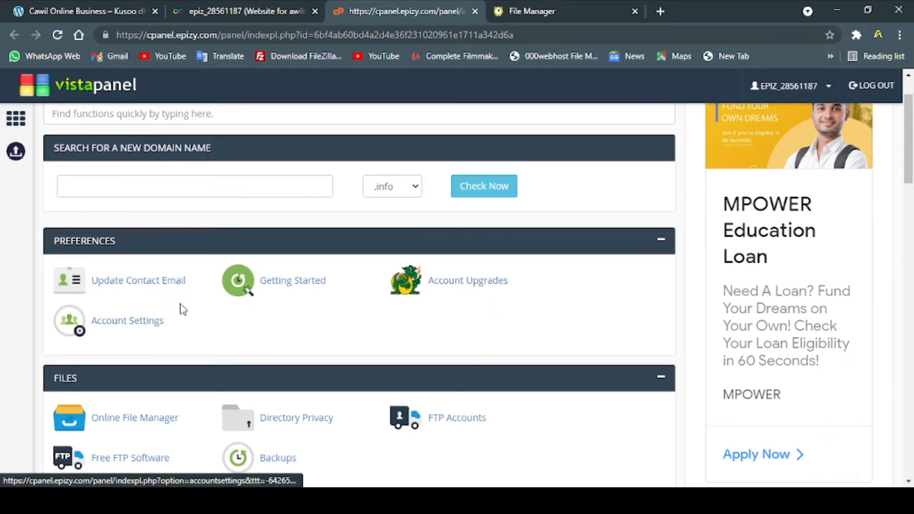
pyautogui.scroll(-1, 287, 380)
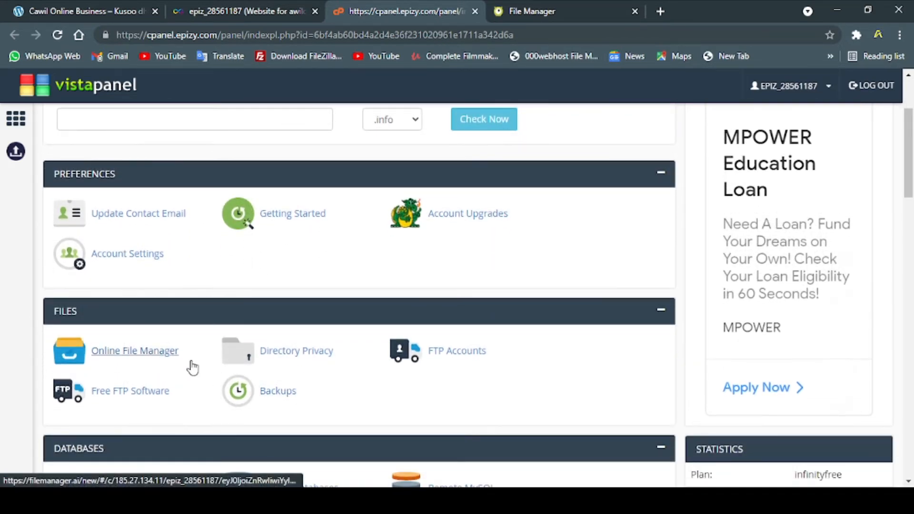
pyautogui.scroll(-2, 298, 359)
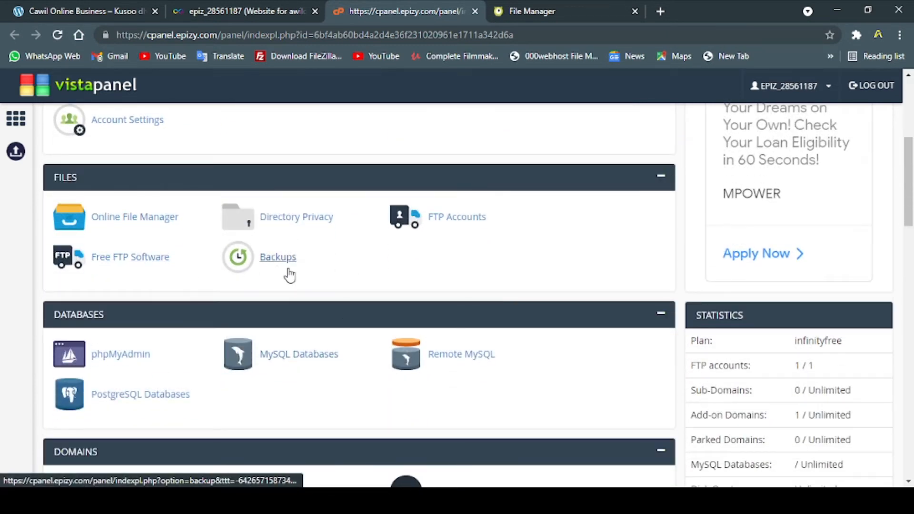
# Open phpMyAdmin and look over the domains, email, metrics, security and software sections while it loads.
pyautogui.click(132, 364)
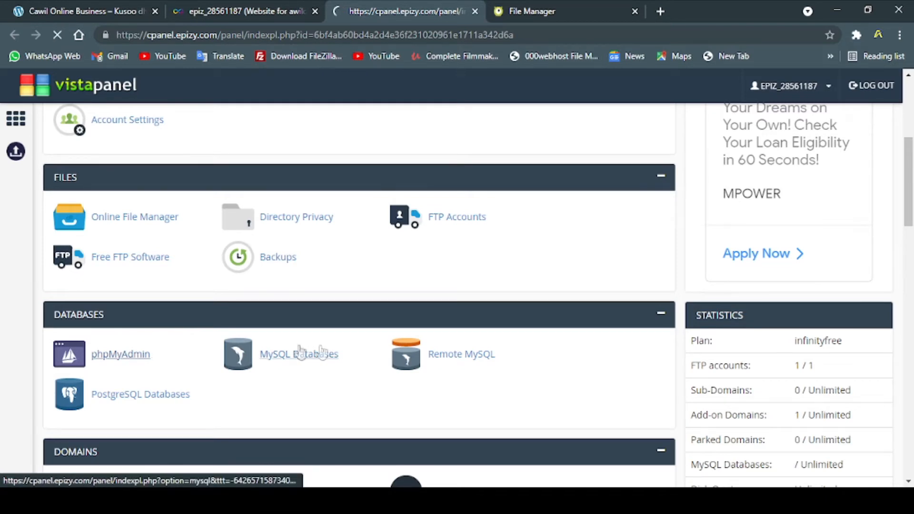
pyautogui.scroll(-4, 326, 359)
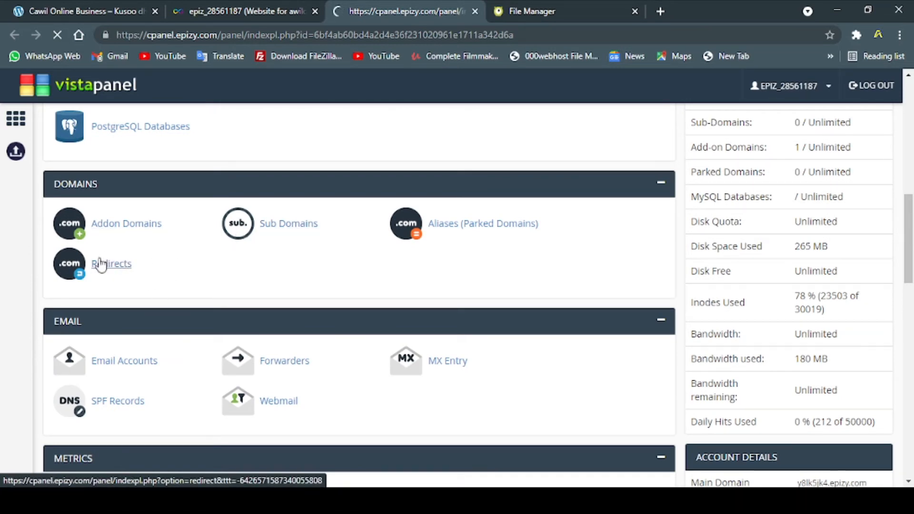
pyautogui.scroll(-3, 130, 278)
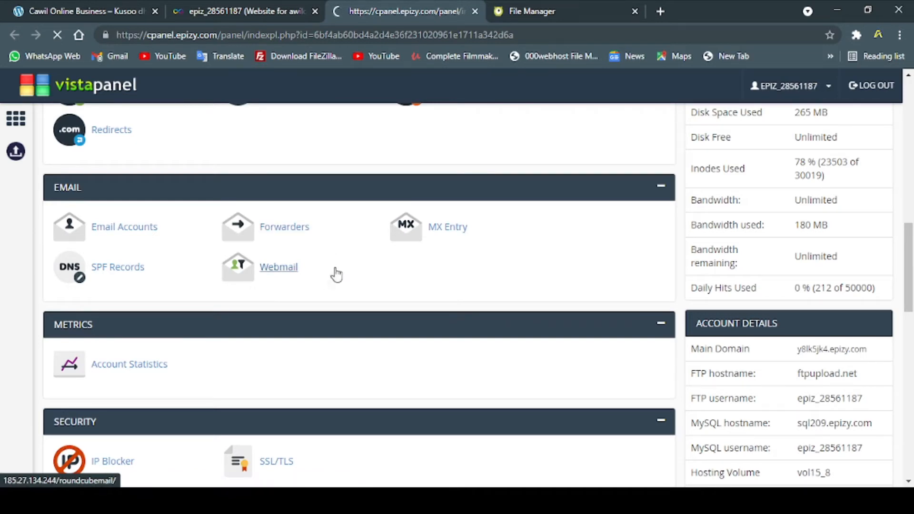
pyautogui.scroll(-4, 302, 272)
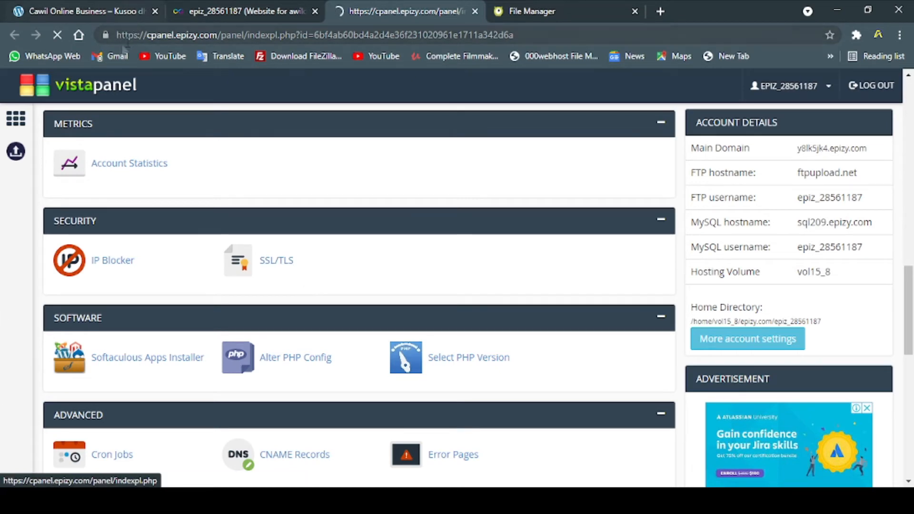
pyautogui.click(105, 35)
pyautogui.click(105, 36)
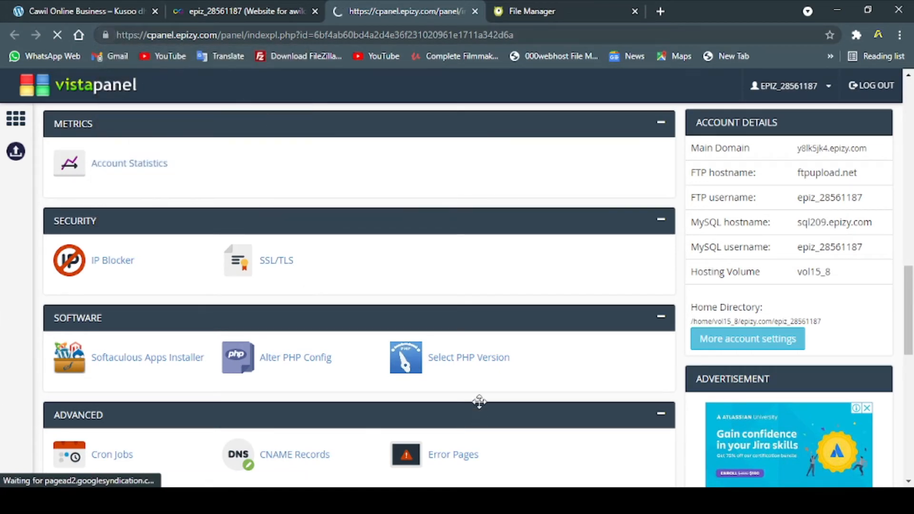
pyautogui.scroll(-2, 461, 379)
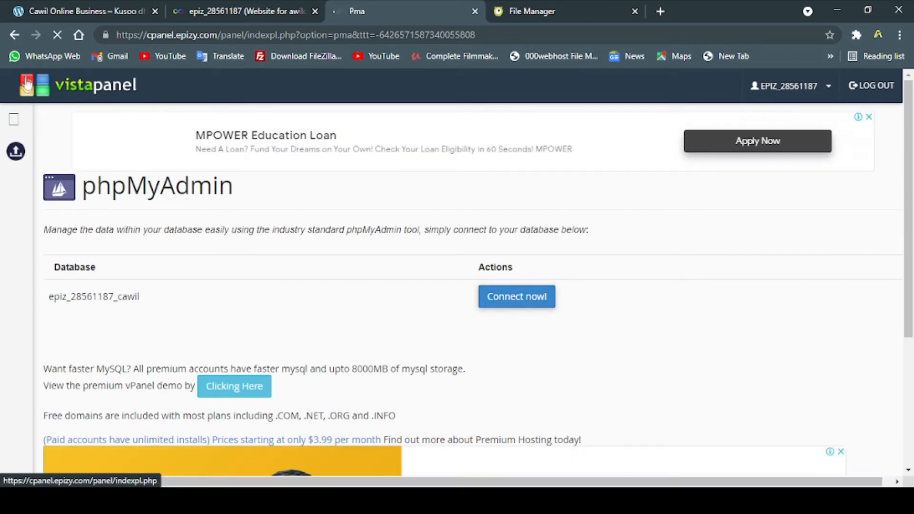
# Return to the control panel's main page and open the Softaculous Apps Installer.
pyautogui.click(18, 36)
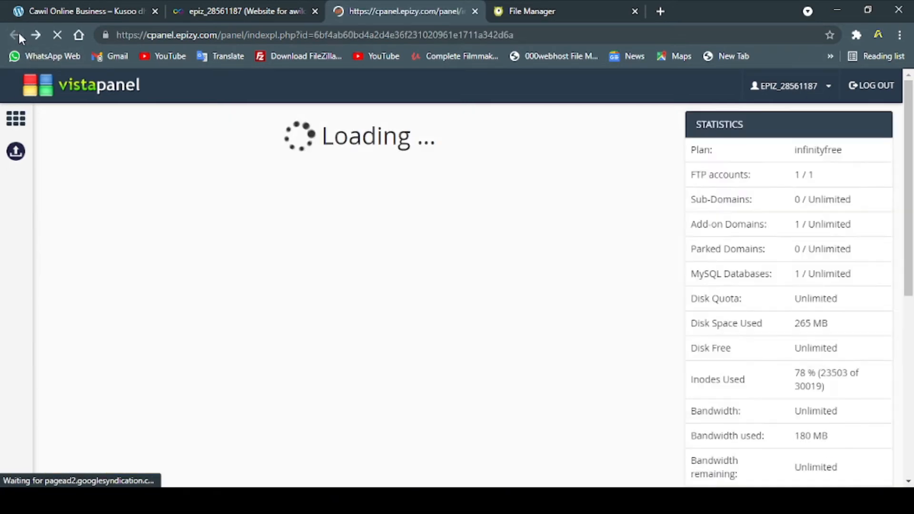
pyautogui.scroll(-3, 397, 243)
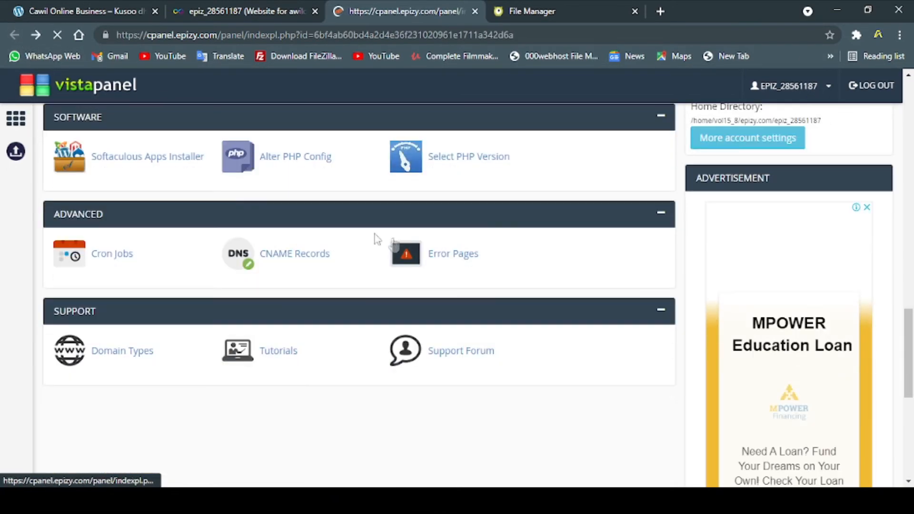
pyautogui.click(125, 160)
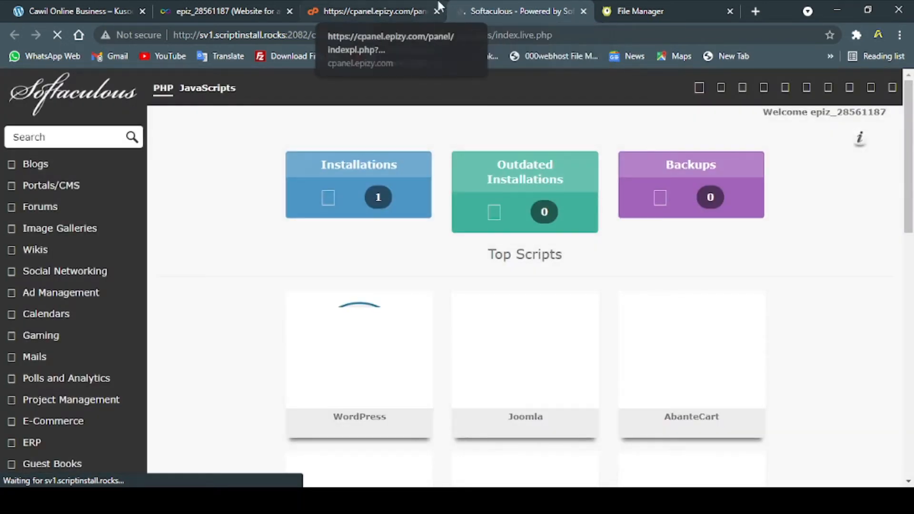
# Browse the top scripts and script categories offered in Softaculous.
pyautogui.moveTo(383, 387)
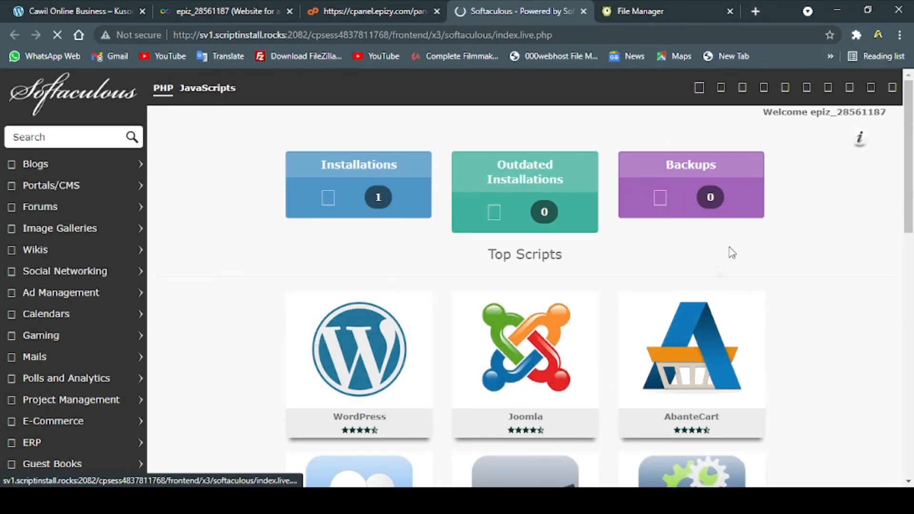
pyautogui.scroll(-3, 734, 286)
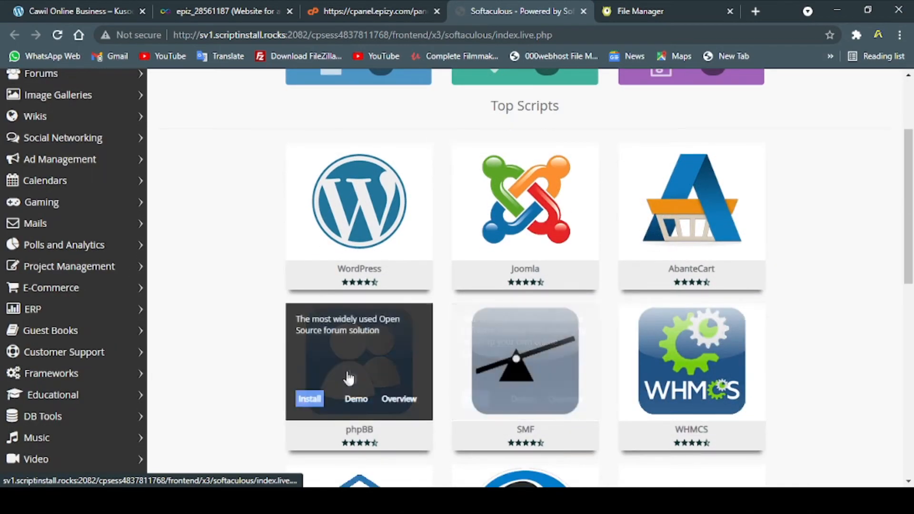
pyautogui.scroll(-8, 453, 347)
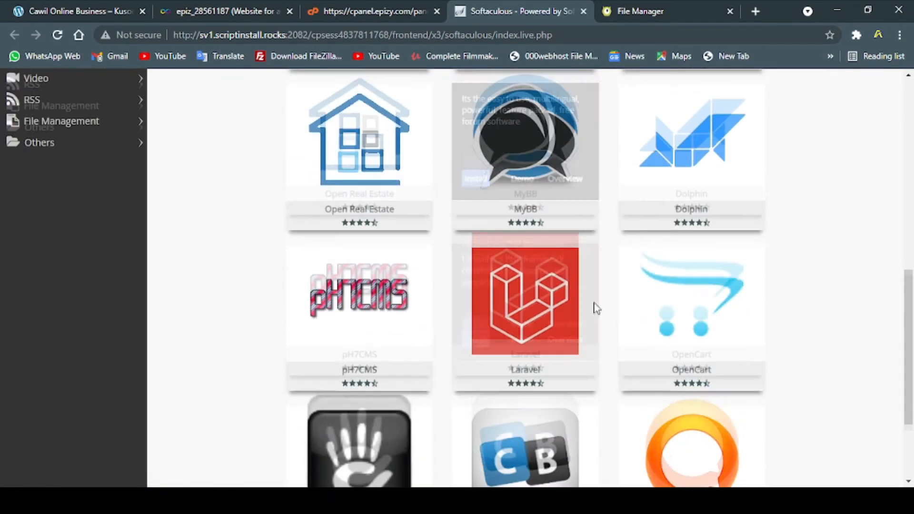
pyautogui.scroll(-3, 598, 310)
pyautogui.scroll(15, 601, 300)
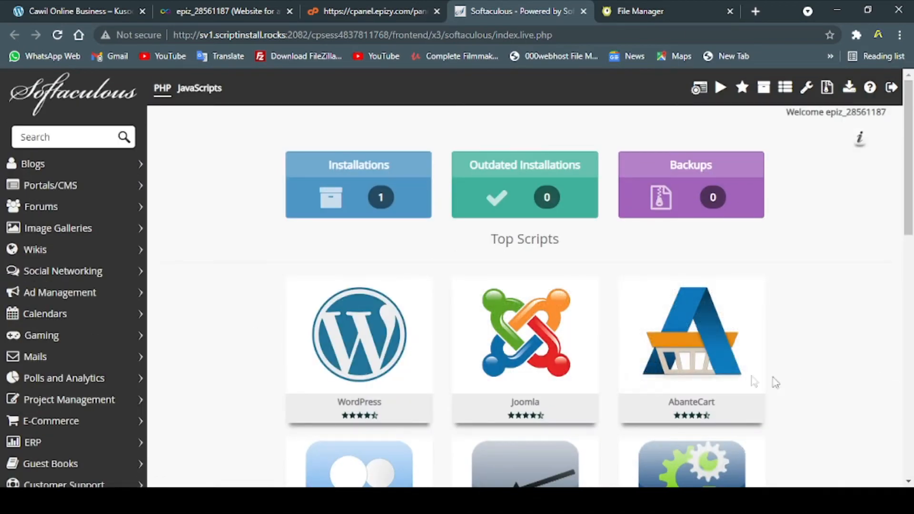
pyautogui.scroll(-5, 523, 309)
pyautogui.scroll(5, 427, 296)
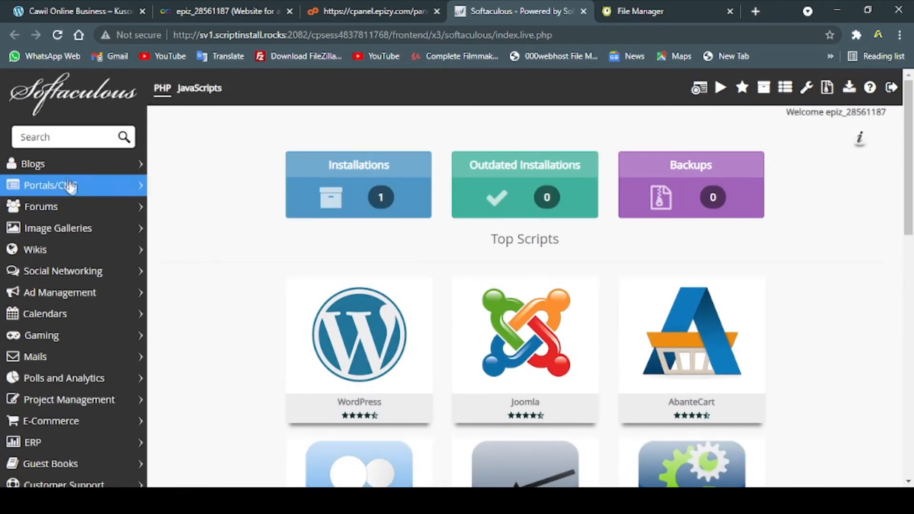
pyautogui.scroll(-5, 71, 316)
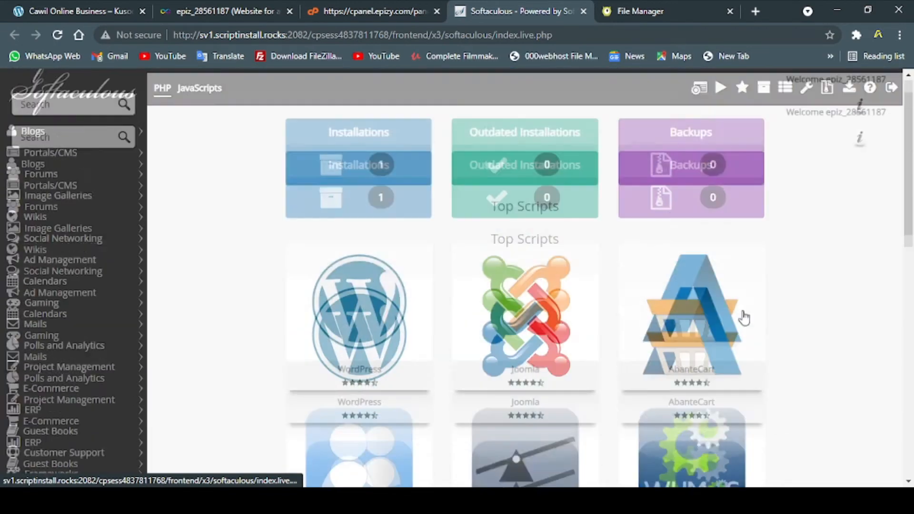
# Browse the Softaculous top scripts and the script categories, expanding Blogs and File Management to examine what they offer.
pyautogui.scroll(-10, 809, 228)
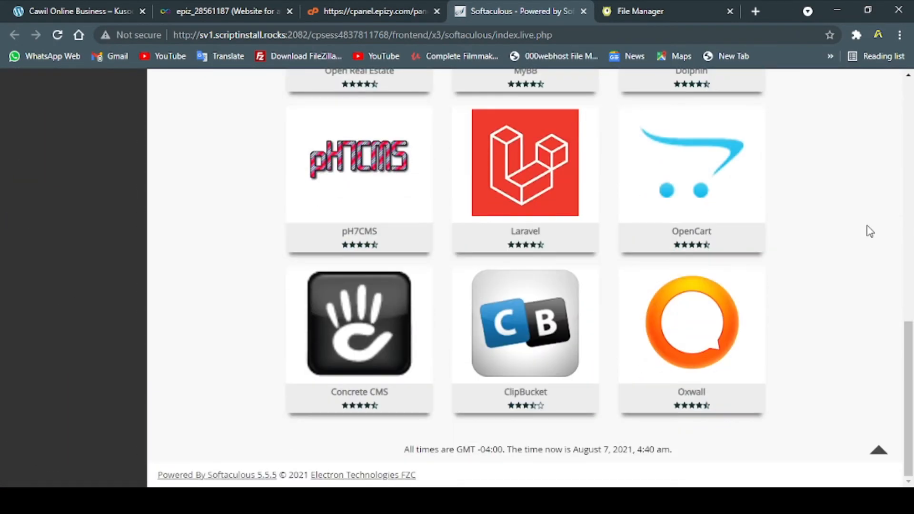
pyautogui.scroll(10, 870, 231)
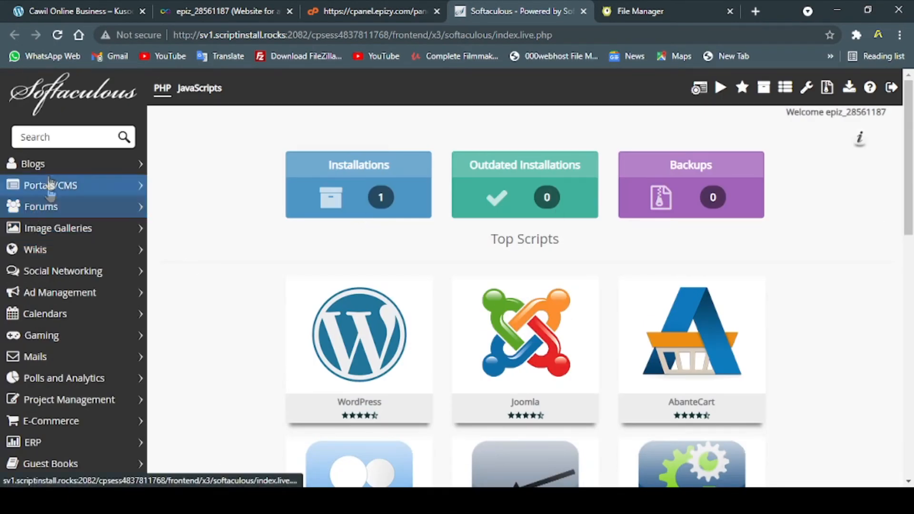
pyautogui.click(48, 167)
pyautogui.scroll(-5, 66, 248)
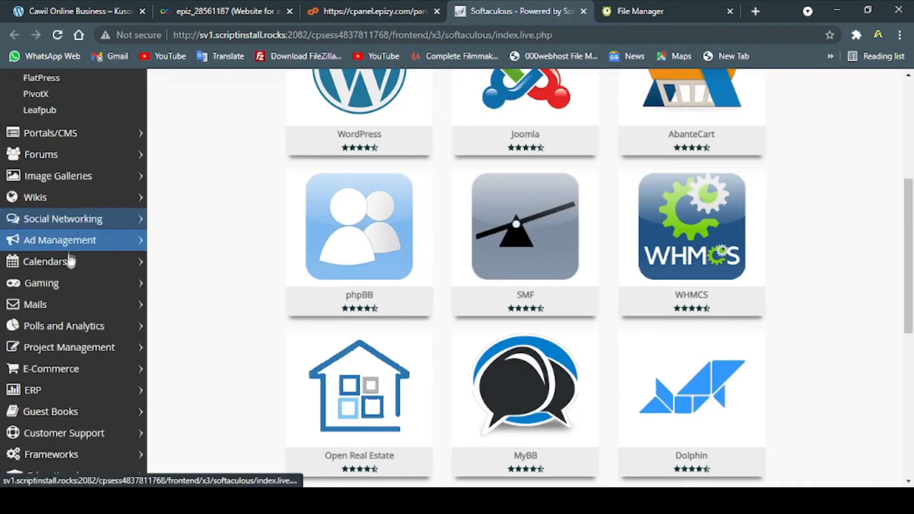
pyautogui.scroll(-4, 71, 257)
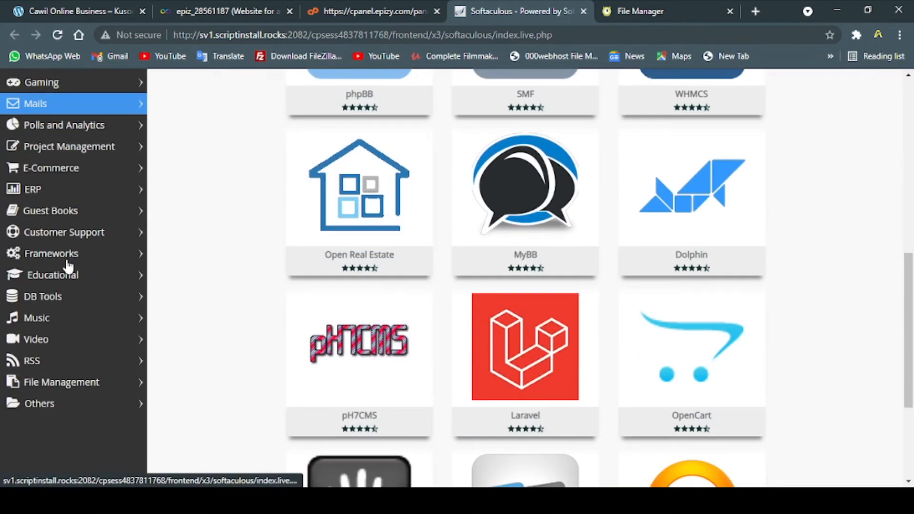
pyautogui.click(53, 392)
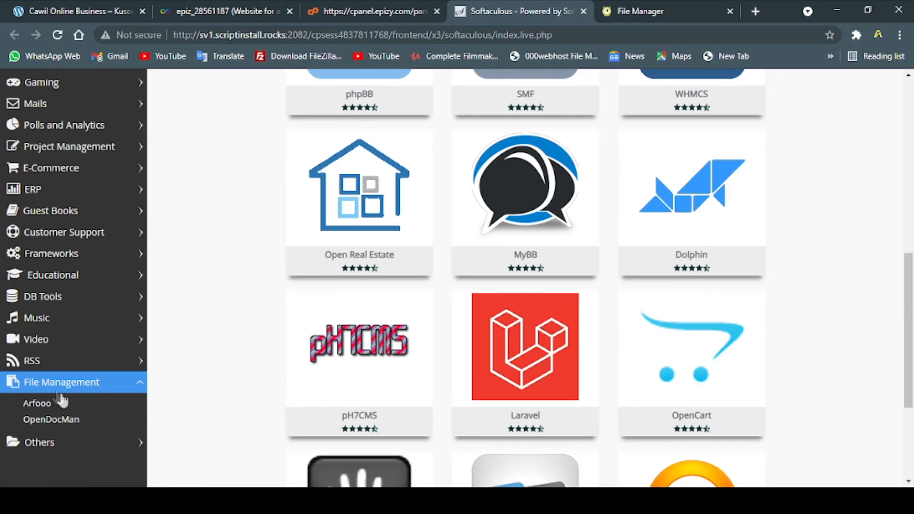
pyautogui.scroll(-5, 65, 395)
pyautogui.scroll(15, 85, 257)
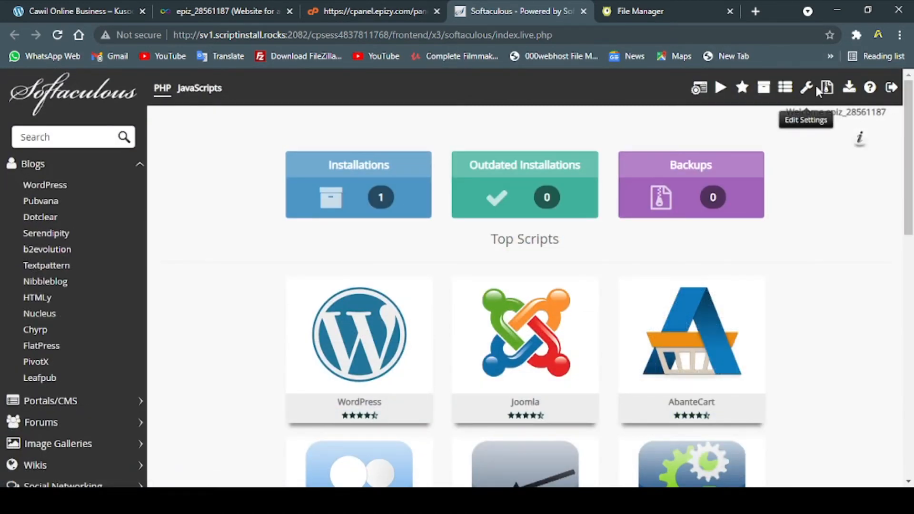
# Open the Google Accounts sign-in page in a new browser tab and start creating an account for personal use.
pyautogui.click(367, 11)
pyautogui.scroll(2, 394, 235)
pyautogui.click(638, 11)
pyautogui.click(756, 11)
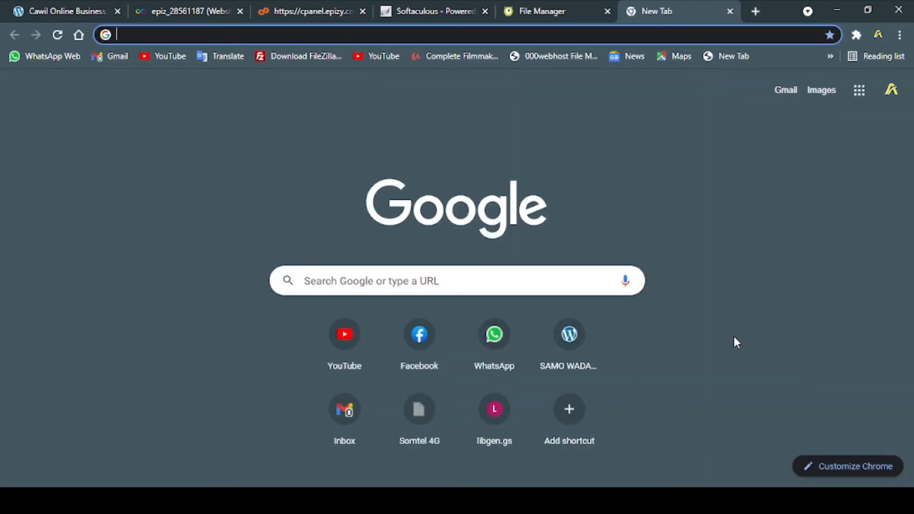
pyautogui.write('sign')
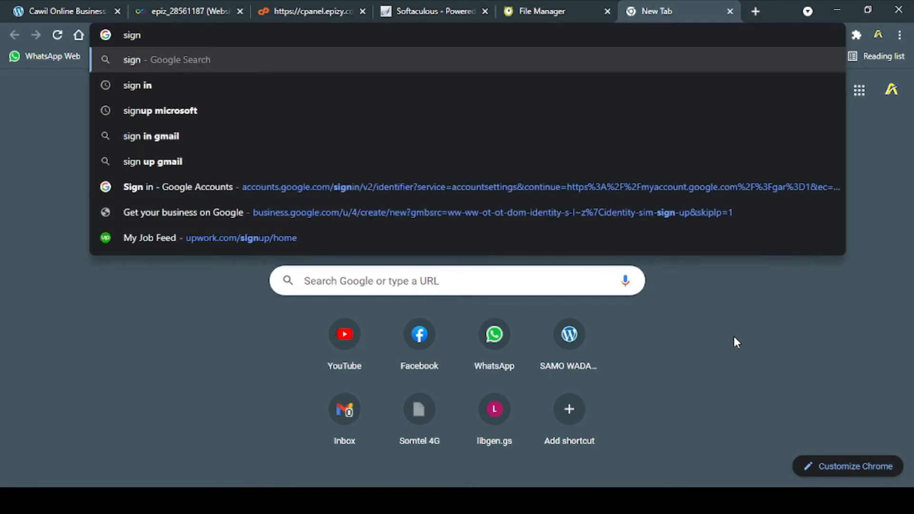
pyautogui.click(229, 178)
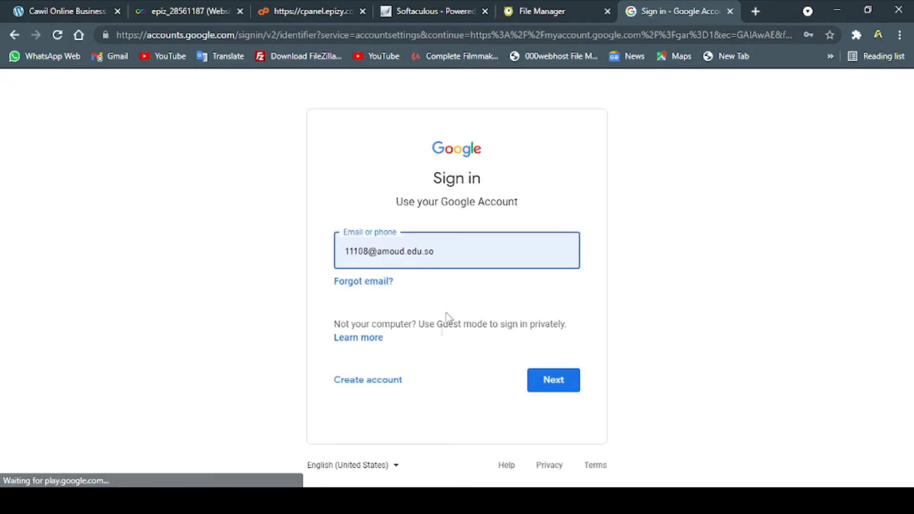
pyautogui.click(370, 394)
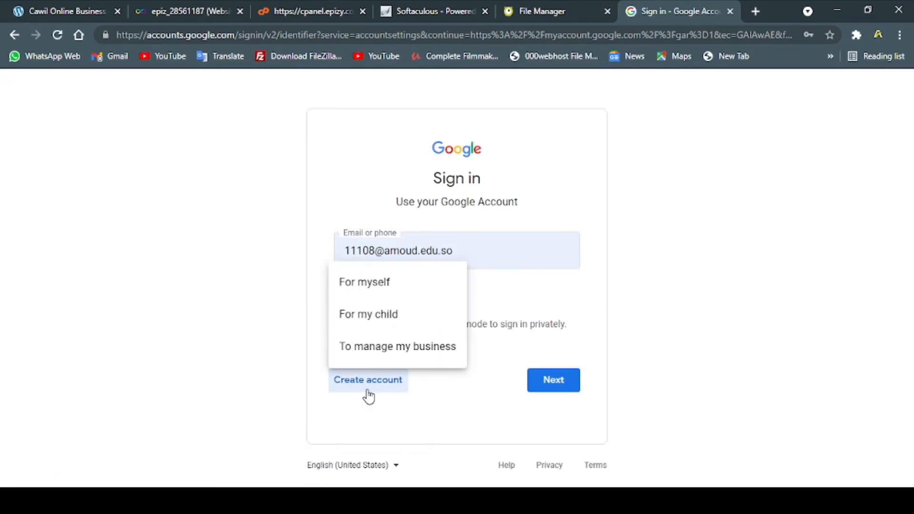
pyautogui.click(390, 286)
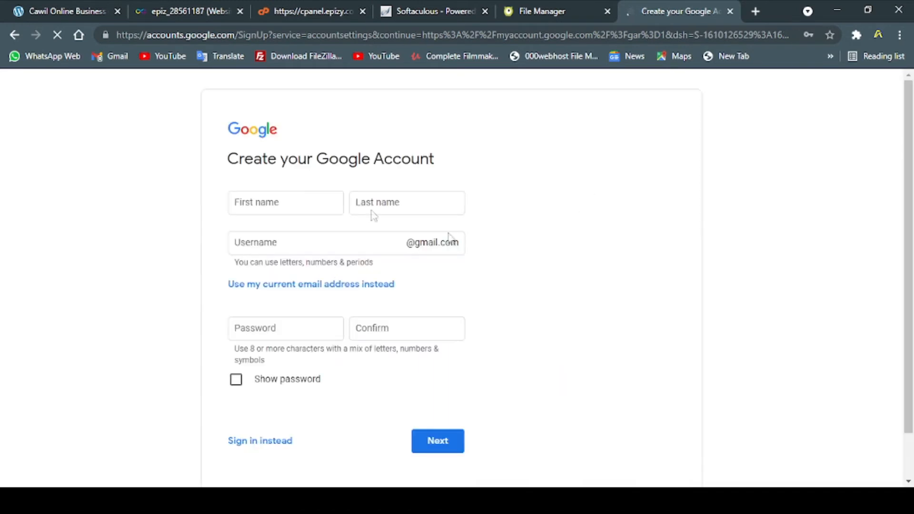
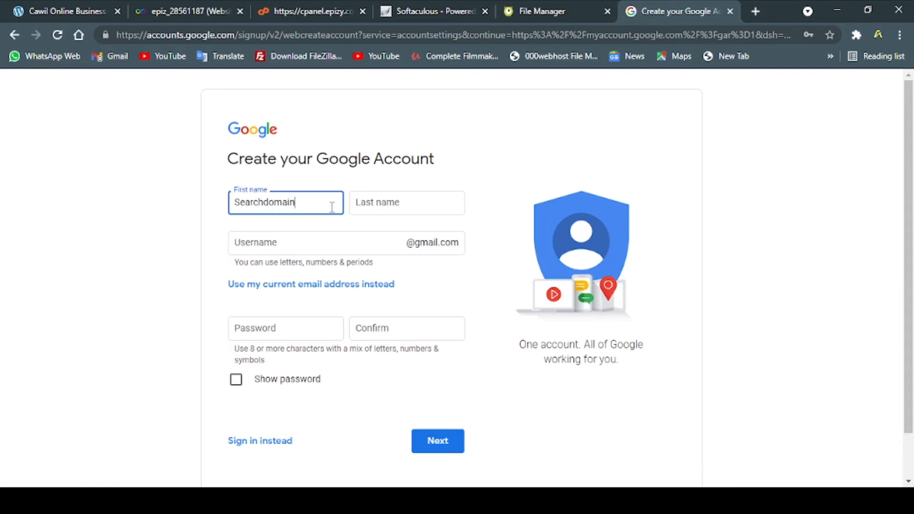
# Move the second word of the entered first name into the last name field.
pyautogui.hotkey('ctrl', 'a')
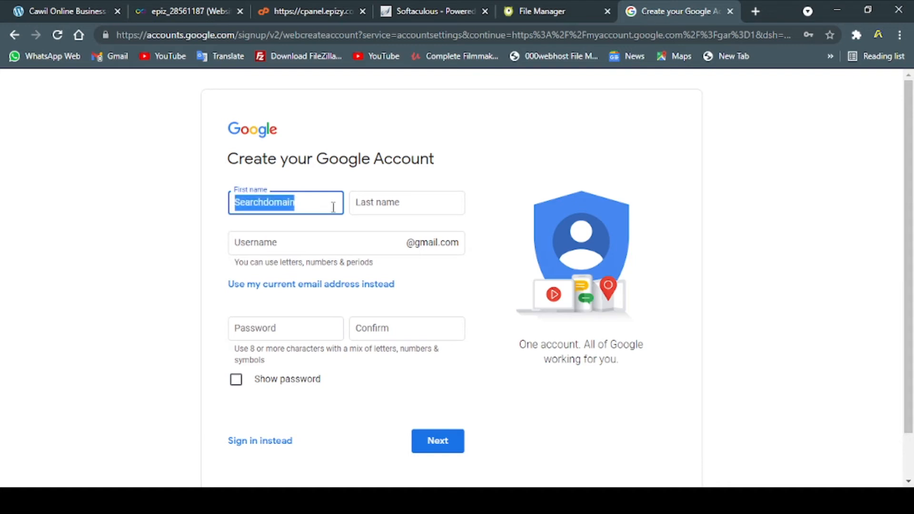
pyautogui.click(372, 205)
pyautogui.click(287, 201)
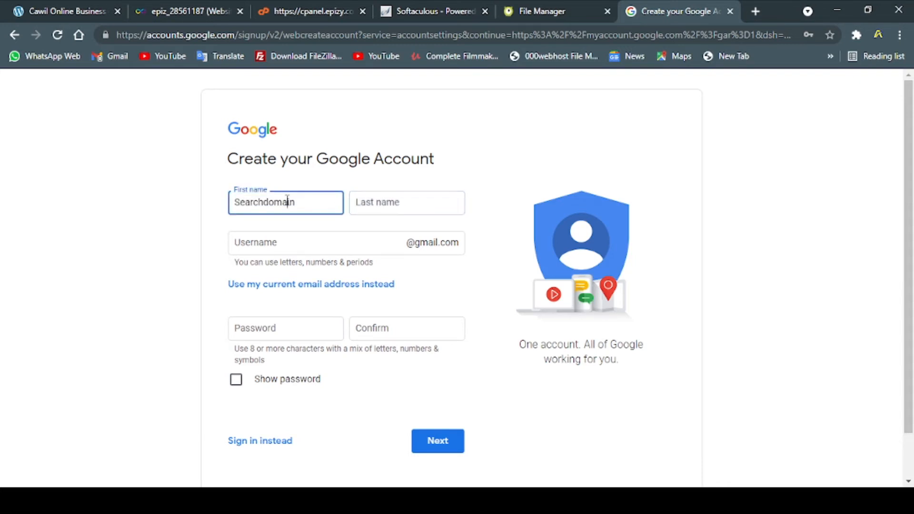
pyautogui.moveTo(297, 204); pyautogui.dragTo(267, 205)
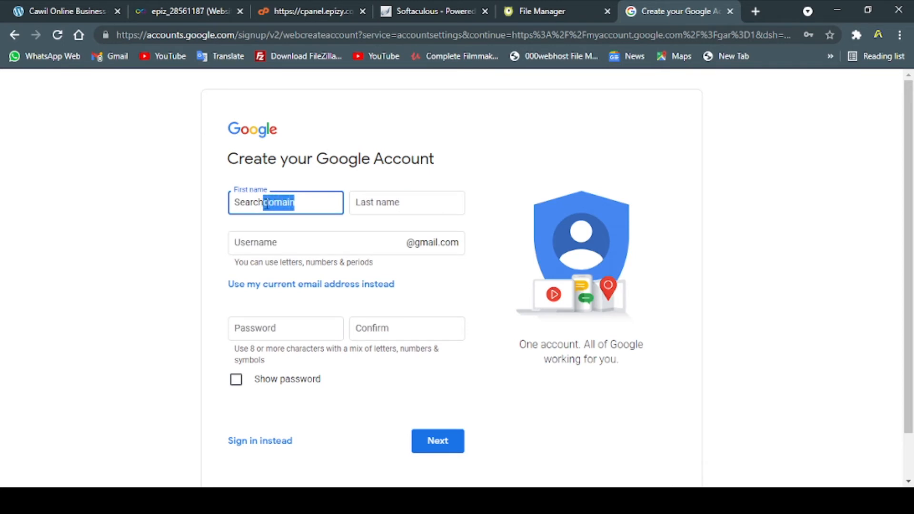
pyautogui.hotkey('ctrl', 'x')
pyautogui.click(398, 203)
pyautogui.hotkey('ctrl', 'v')
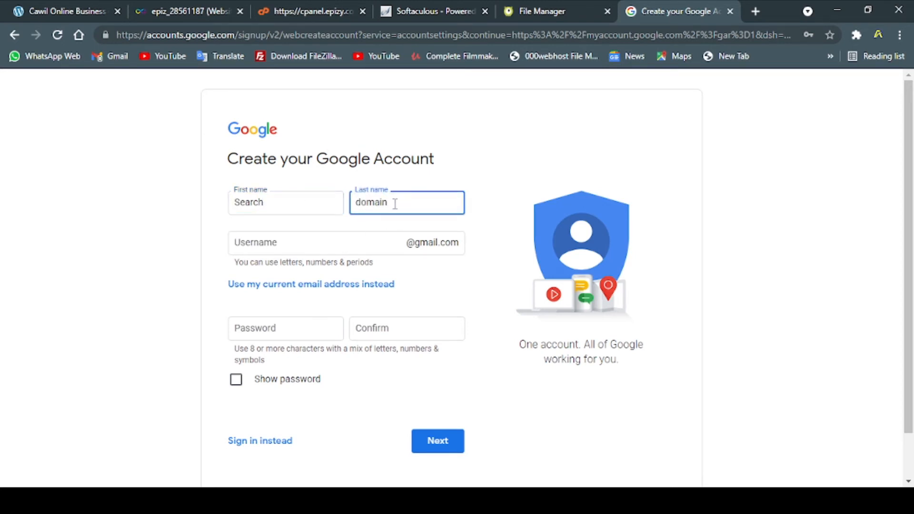
# Try a username for the new Gmail address, shortening its number and removing its leading word.
pyautogui.click(332, 243)
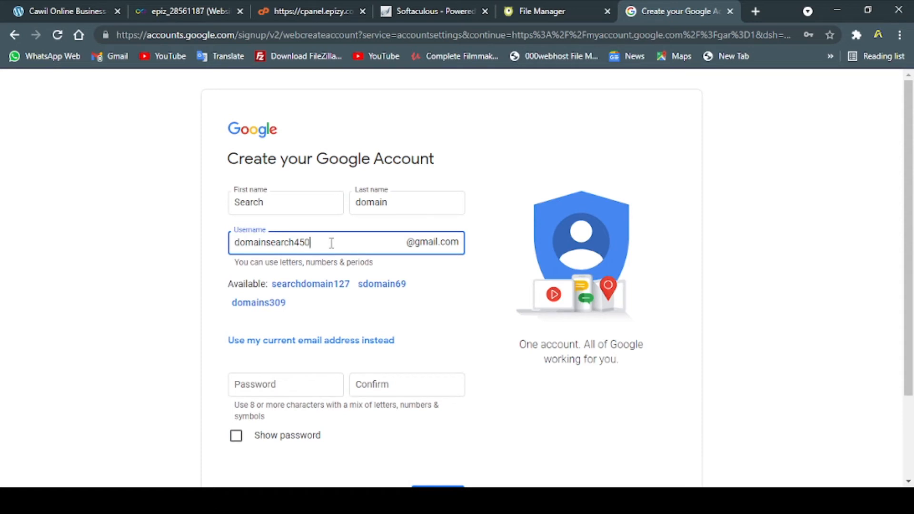
pyautogui.moveTo(331, 244); pyautogui.dragTo(204, 229)
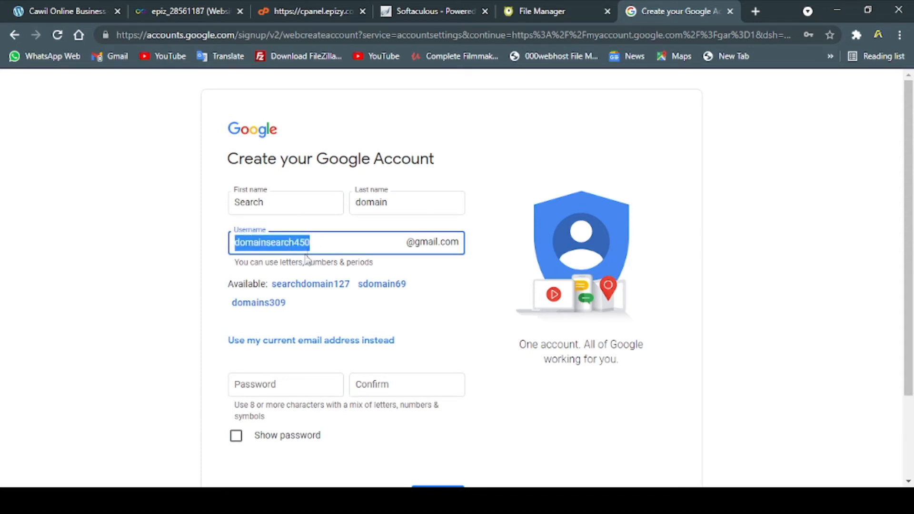
pyautogui.click(344, 247)
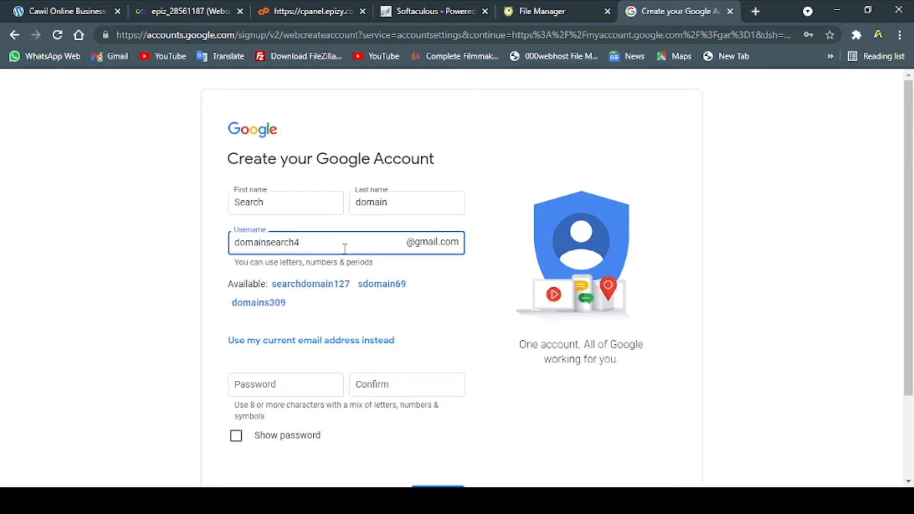
pyautogui.click(178, 259)
pyautogui.click(303, 242)
pyautogui.moveTo(261, 242); pyautogui.dragTo(233, 243)
pyautogui.press('BackSpace')
pyautogui.press('BackSpace')
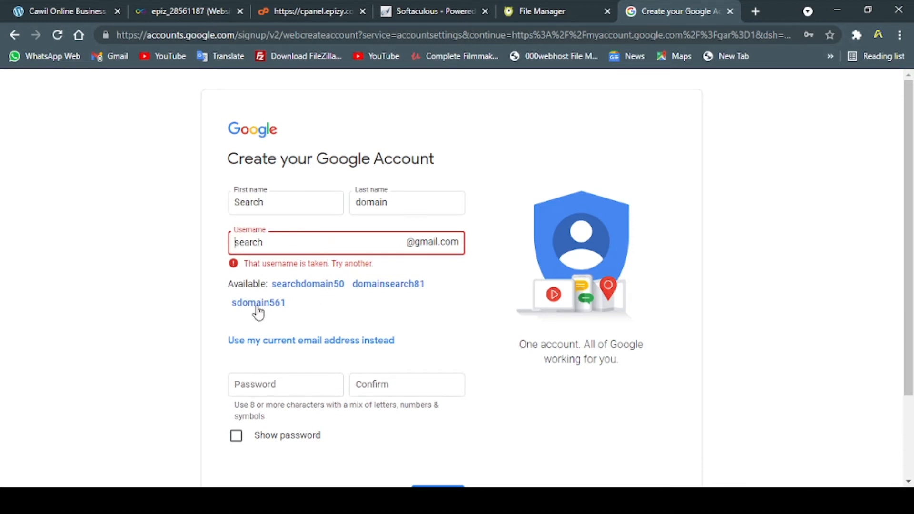
# Rework the Gmail username into the account's two name words followed by a number.
pyautogui.moveTo(302, 243); pyautogui.dragTo(229, 244)
pyautogui.click(302, 240)
pyautogui.click(327, 262)
pyautogui.click(325, 243)
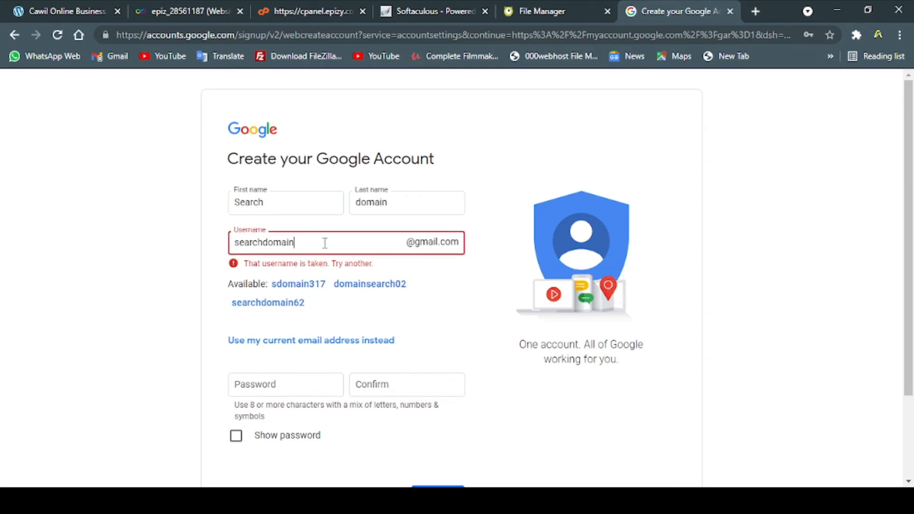
pyautogui.click(459, 189)
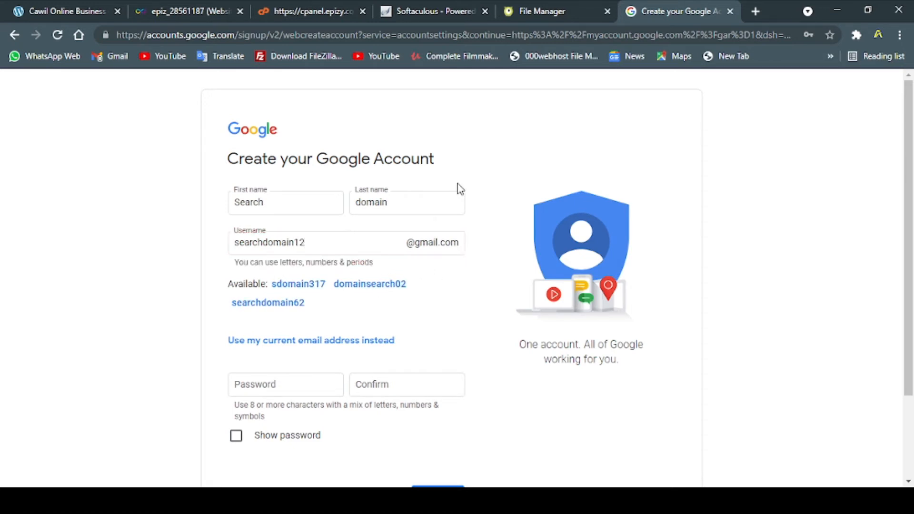
pyautogui.click(399, 250)
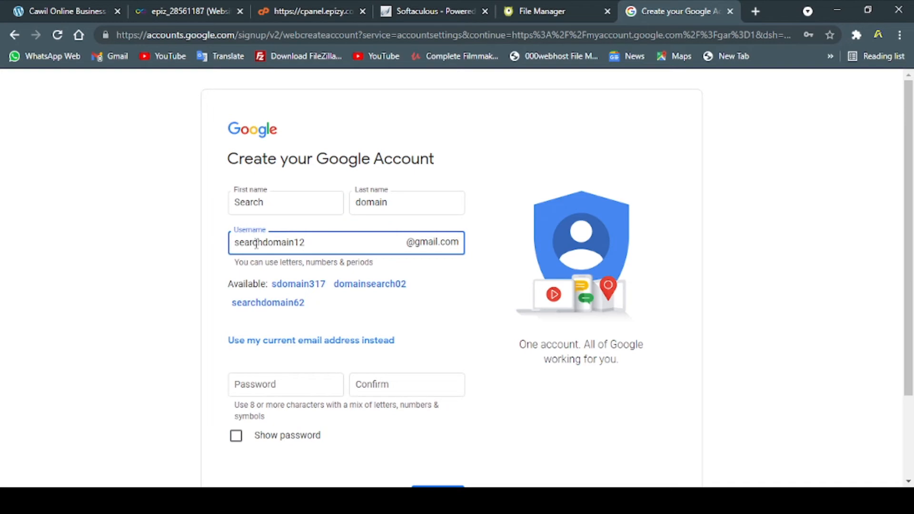
pyautogui.click(168, 261)
# Enter and confirm the account password, and fill in the birthday and gender for the new Google account.
pyautogui.click(315, 388)
pyautogui.click(479, 373)
pyautogui.scroll(-2, 125, 221)
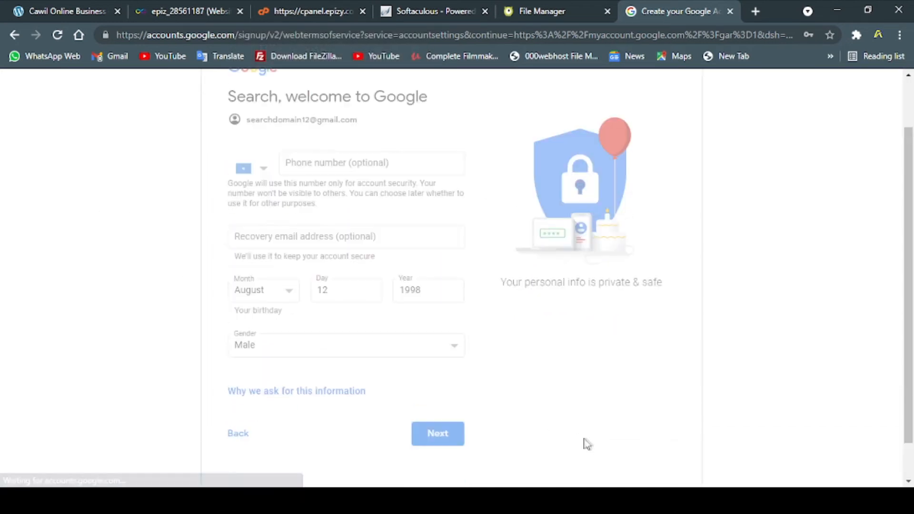
# Agree to Google's privacy terms and decline to continue in a new Chrome profile.
pyautogui.scroll(-10, 488, 379)
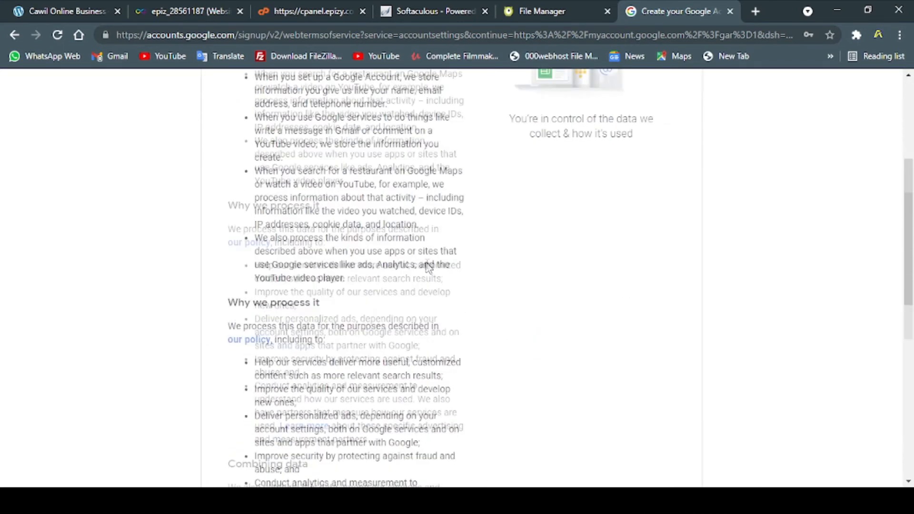
pyautogui.click(453, 391)
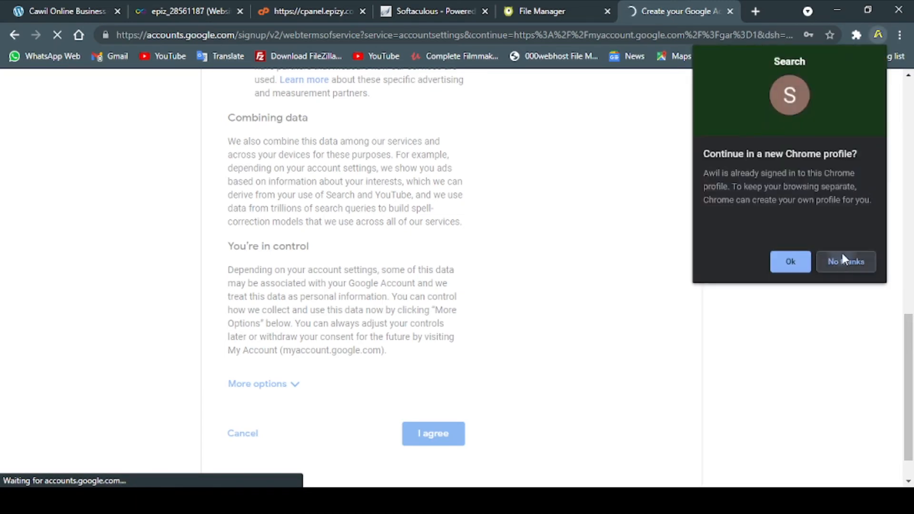
pyautogui.click(842, 259)
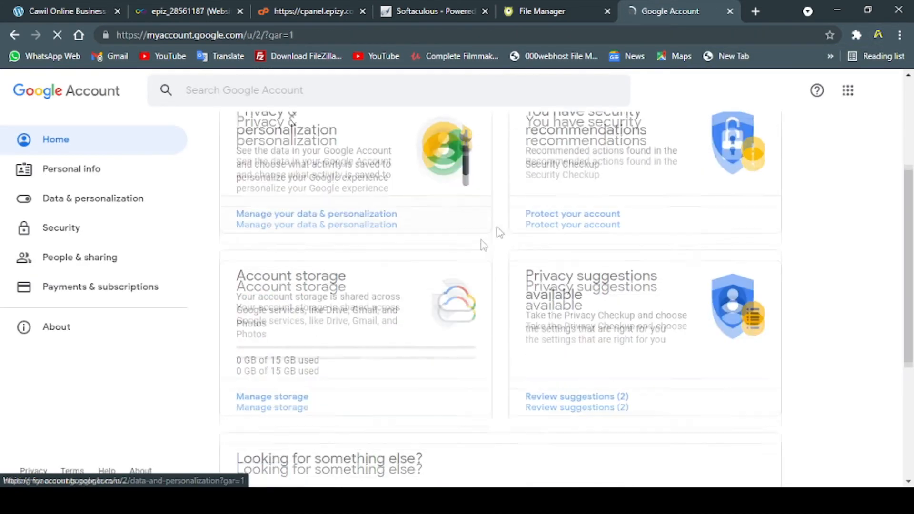
# Open Gmail for the newly created Google account.
pyautogui.click(848, 91)
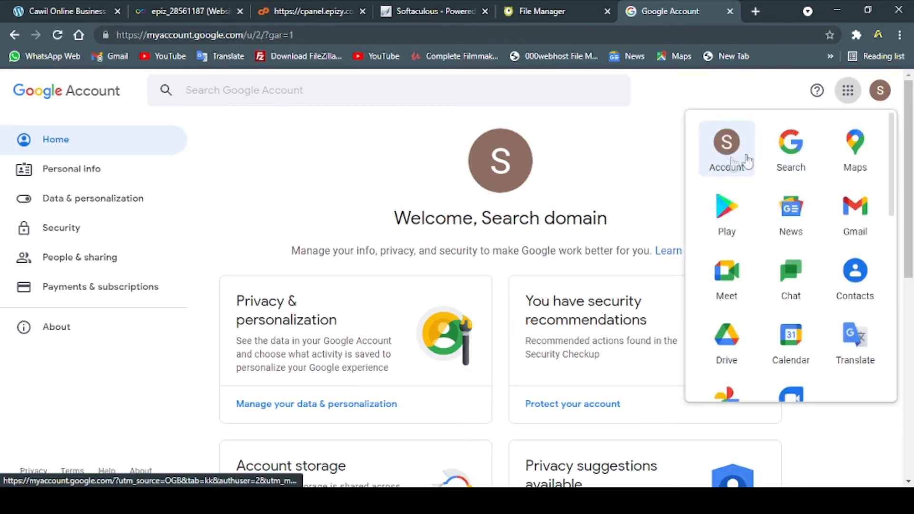
pyautogui.click(845, 230)
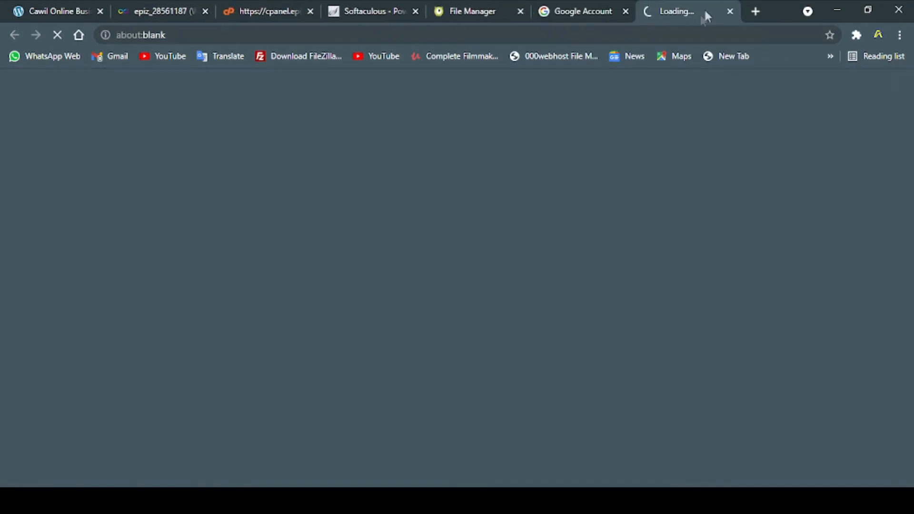
pyautogui.click(585, 6)
pyautogui.click(710, 5)
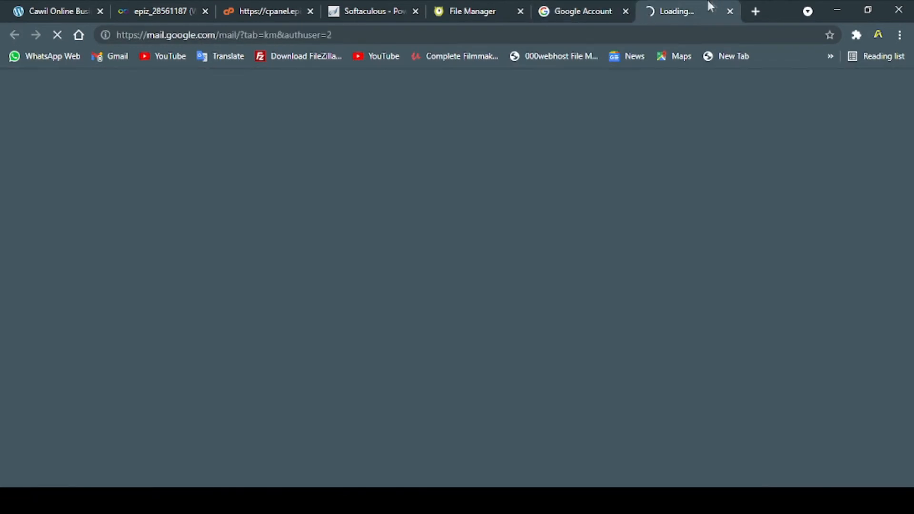
# Open infinityfree.net in a new browser tab.
pyautogui.click(754, 11)
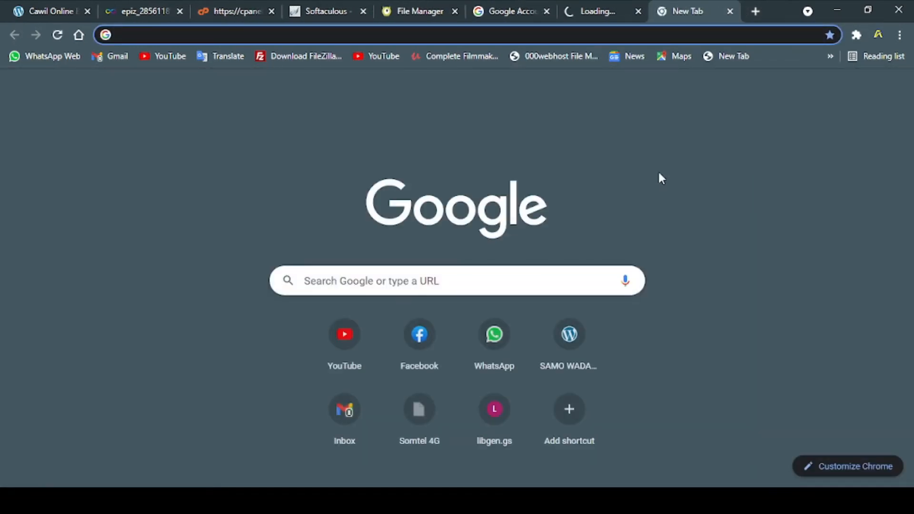
pyautogui.write('infinityfree.net')
pyautogui.press('Return')
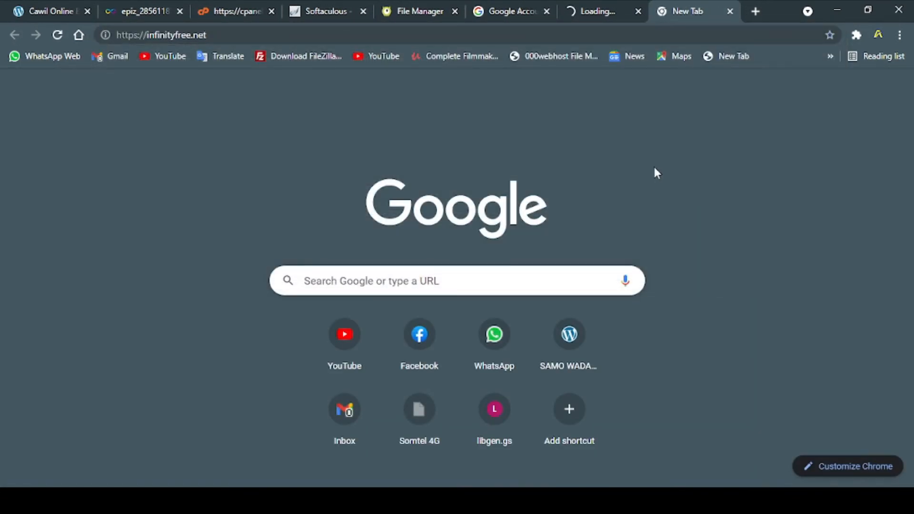
# Register for a free InfinityFree account with the new e-mail address and a password, accepting the terms of service and passing the reCAPTCHA.
pyautogui.click(585, 7)
pyautogui.click(675, 7)
pyautogui.click(598, 5)
pyautogui.click(665, 7)
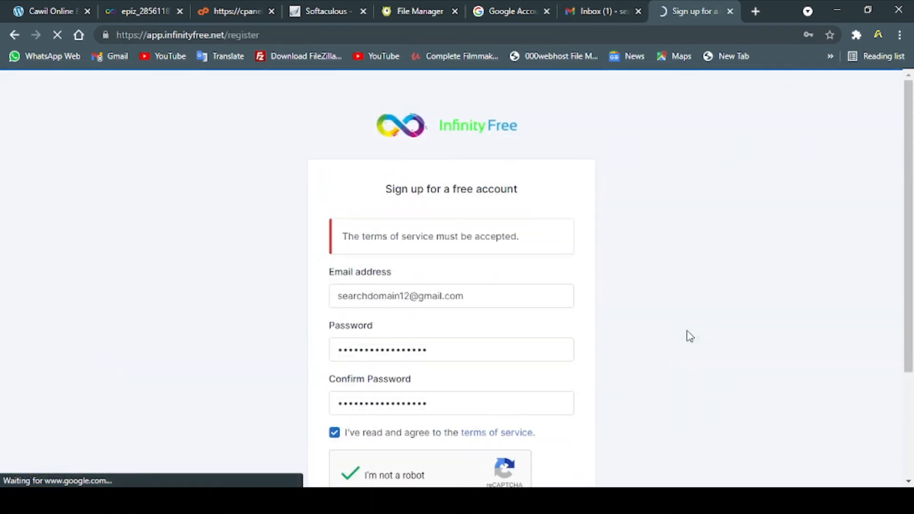
pyautogui.scroll(-2, 687, 333)
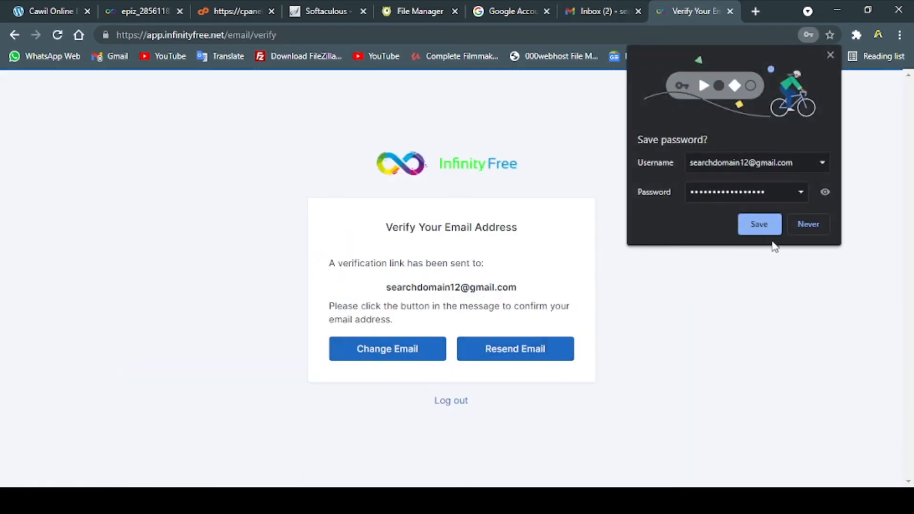
# Decline to save the InfinityFree password in the browser and return to the Gmail inbox.
pyautogui.click(798, 224)
pyautogui.click(601, 10)
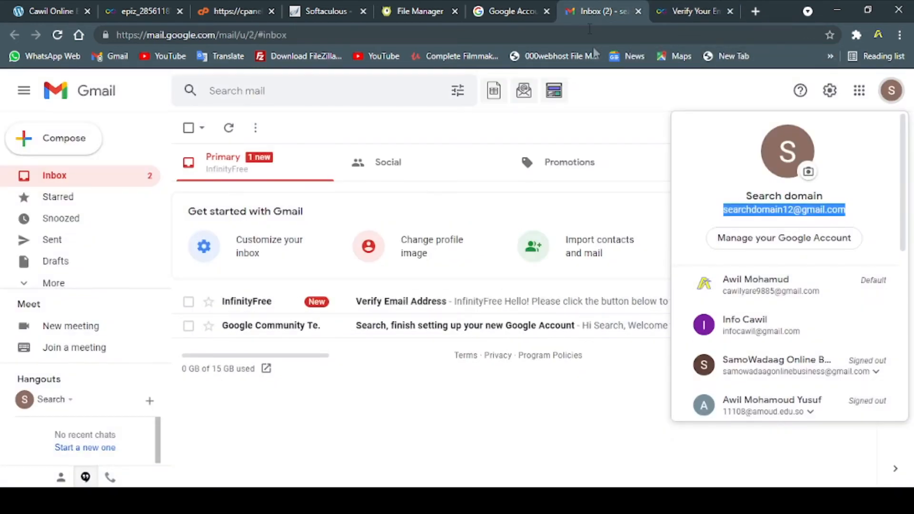
# Open InfinityFree's Verify Email Address message in the Gmail primary inbox.
pyautogui.click(292, 167)
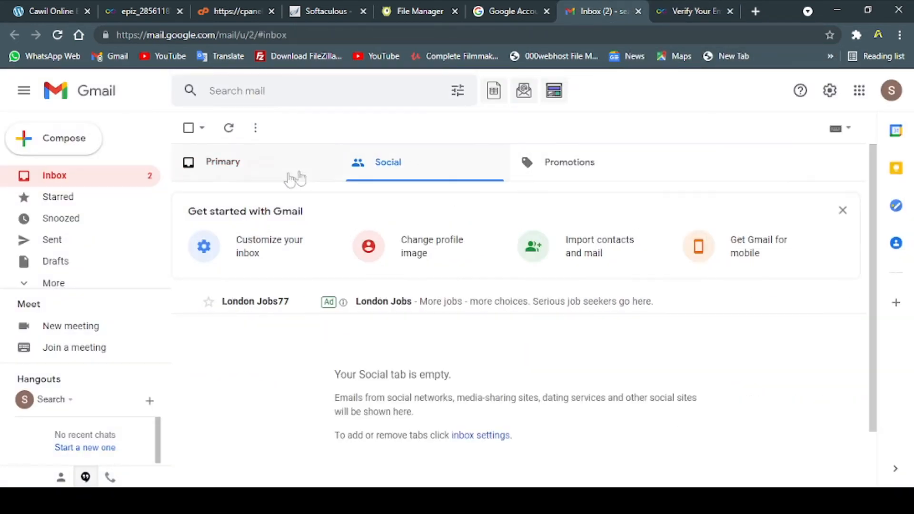
pyautogui.click(277, 175)
pyautogui.click(533, 175)
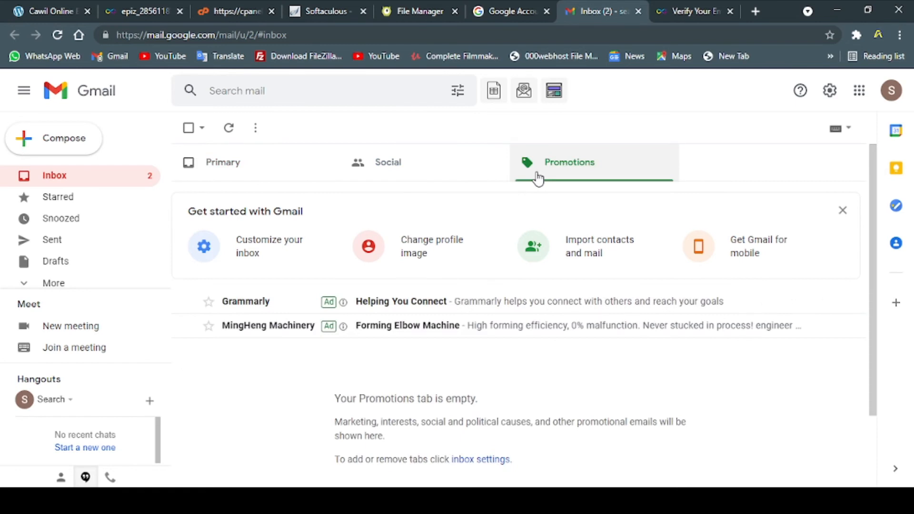
pyautogui.click(251, 162)
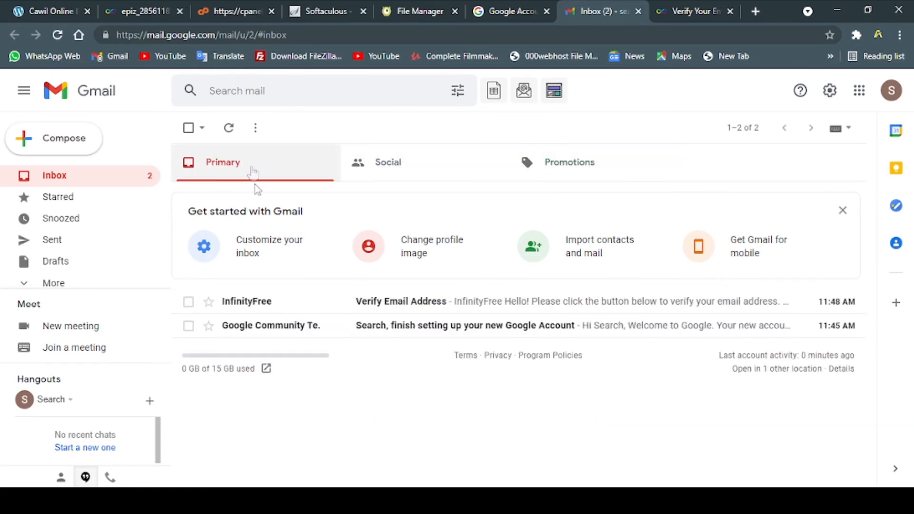
pyautogui.click(288, 303)
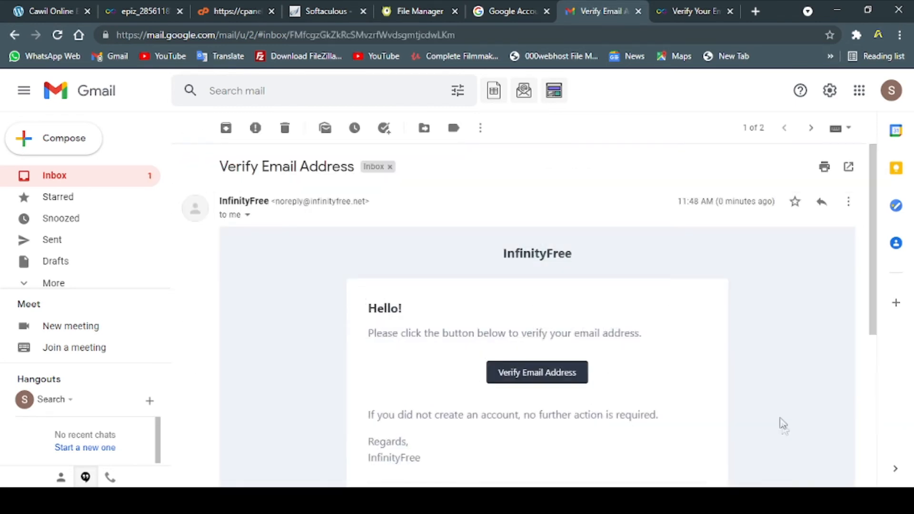
# Verify the InfinityFree account's e-mail address from the received message.
pyautogui.moveTo(468, 332); pyautogui.dragTo(678, 369)
pyautogui.click(678, 369)
pyautogui.click(657, 7)
pyautogui.click(598, 7)
pyautogui.click(540, 373)
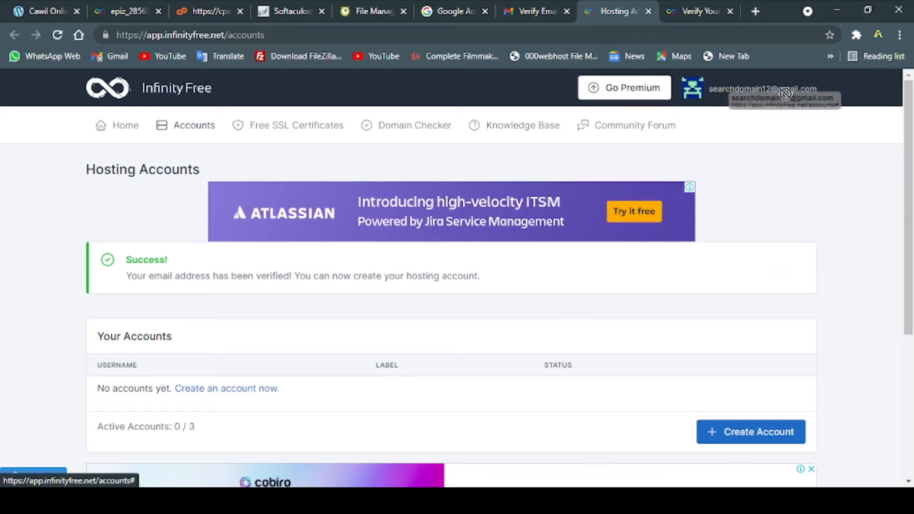
# Start creating a new hosting account in the InfinityFree client area.
pyautogui.scroll(-3, 777, 249)
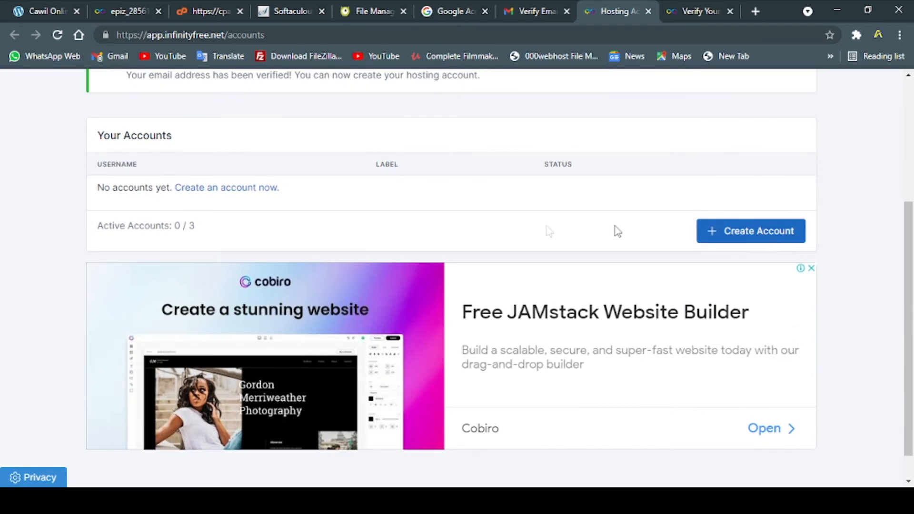
pyautogui.click(756, 237)
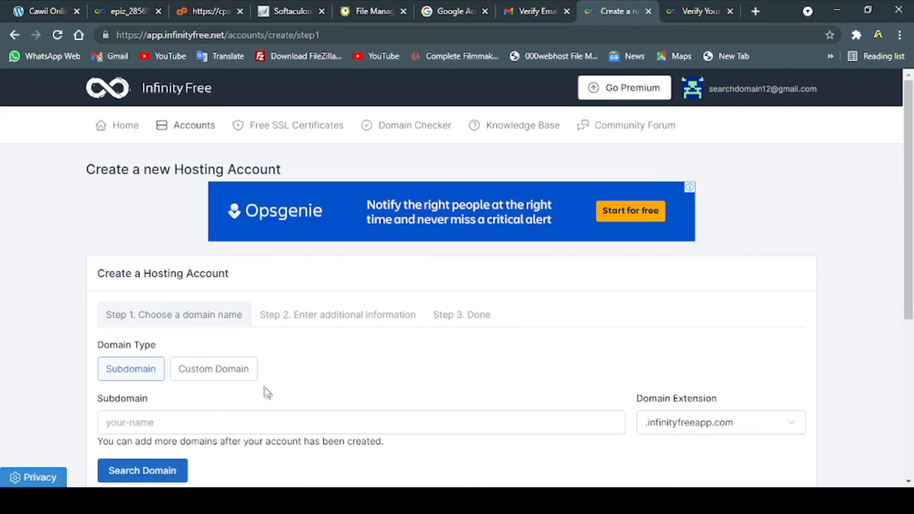
pyautogui.scroll(-5, 529, 405)
pyautogui.click(675, 157)
pyautogui.click(387, 159)
pyautogui.click(445, 101)
pyautogui.click(693, 11)
pyautogui.click(604, 8)
pyautogui.scroll(4, 548, 243)
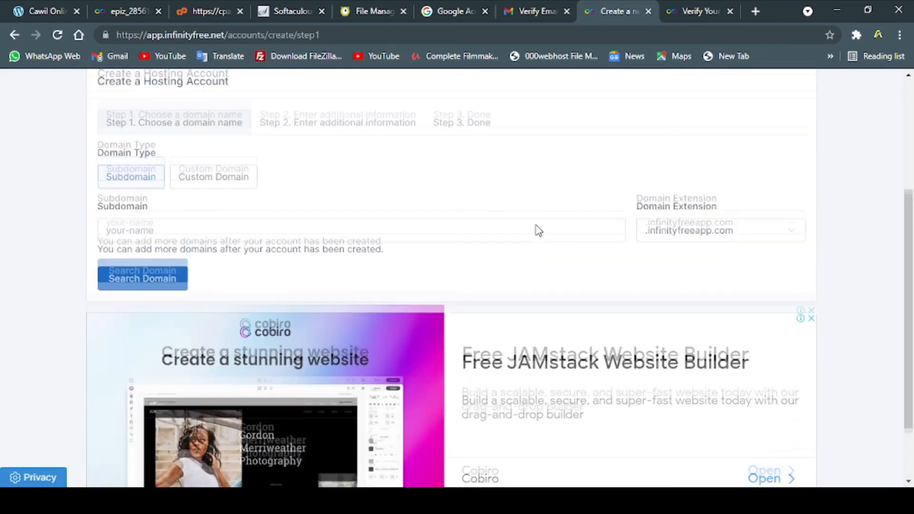
pyautogui.click(693, 9)
pyautogui.click(619, 10)
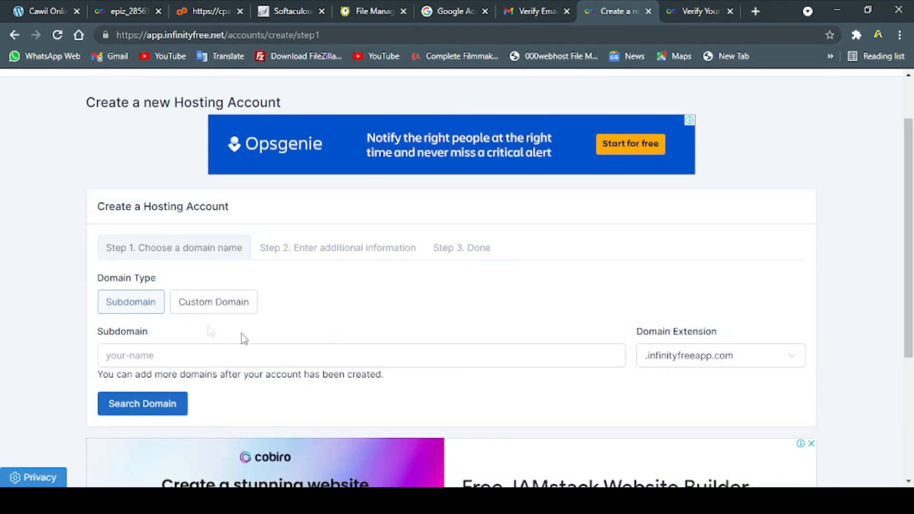
pyautogui.scroll(-1, 330, 318)
pyautogui.click(700, 6)
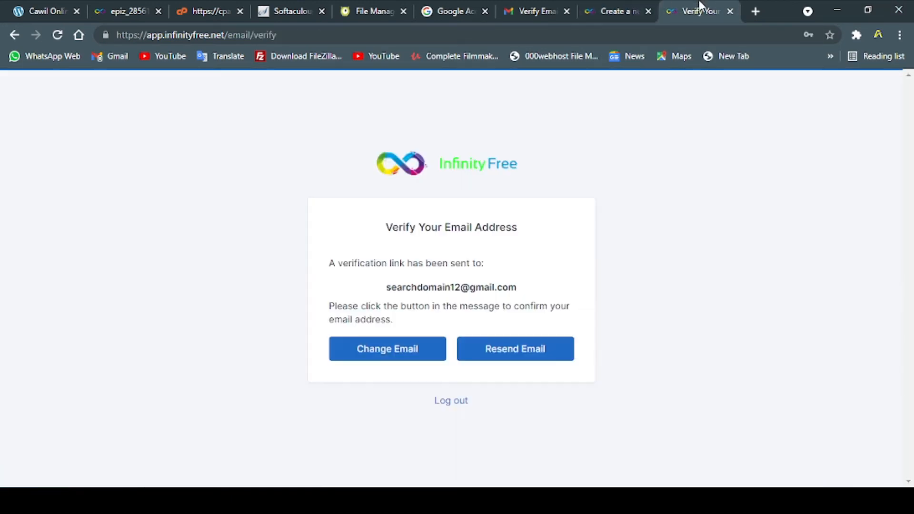
pyautogui.click(624, 6)
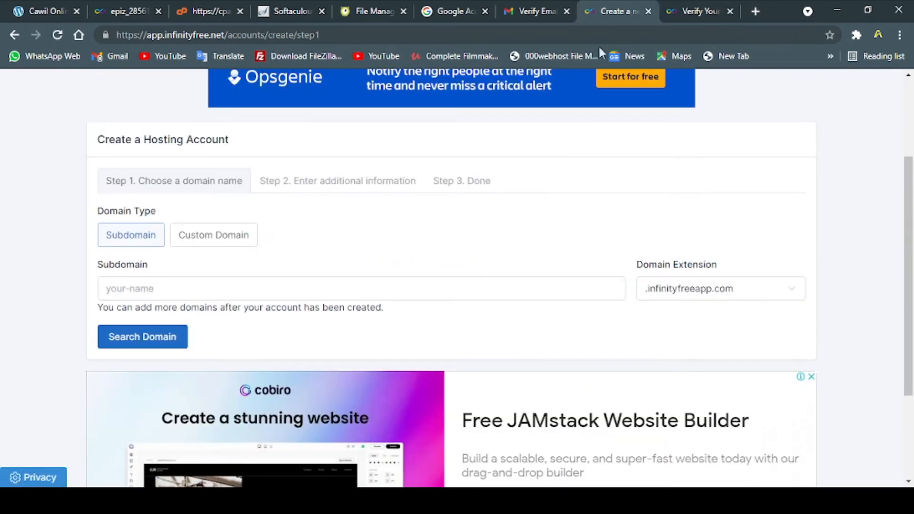
# Choose the .epizy.com domain extension, enter somgoal as the subdomain, and search for the domain.
pyautogui.click(703, 298)
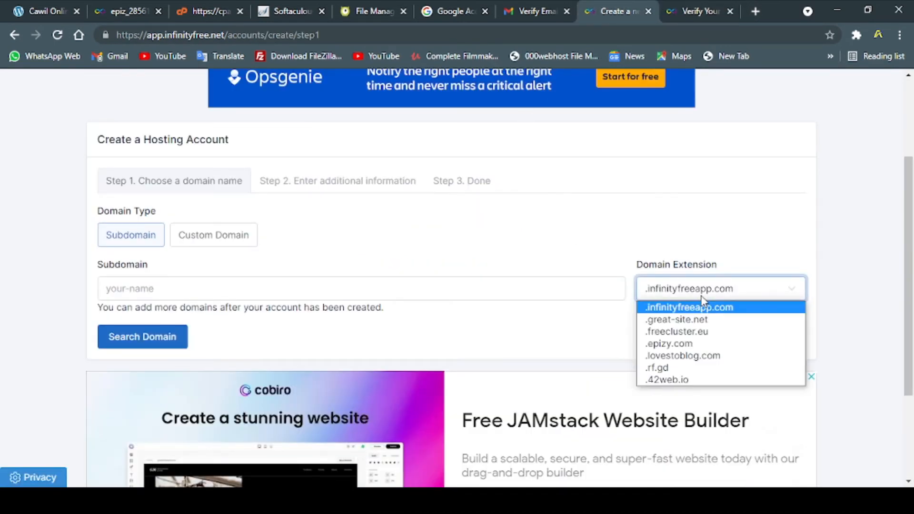
pyautogui.click(675, 344)
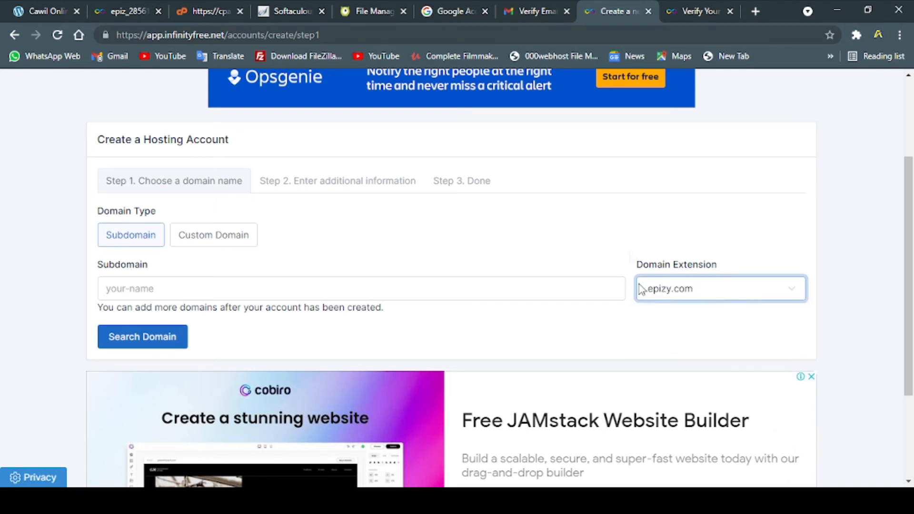
pyautogui.click(337, 294)
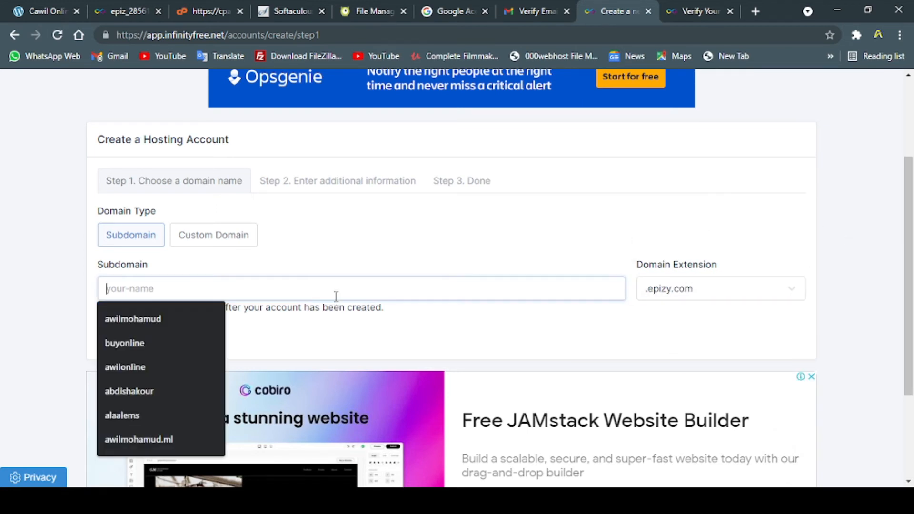
pyautogui.click(141, 293)
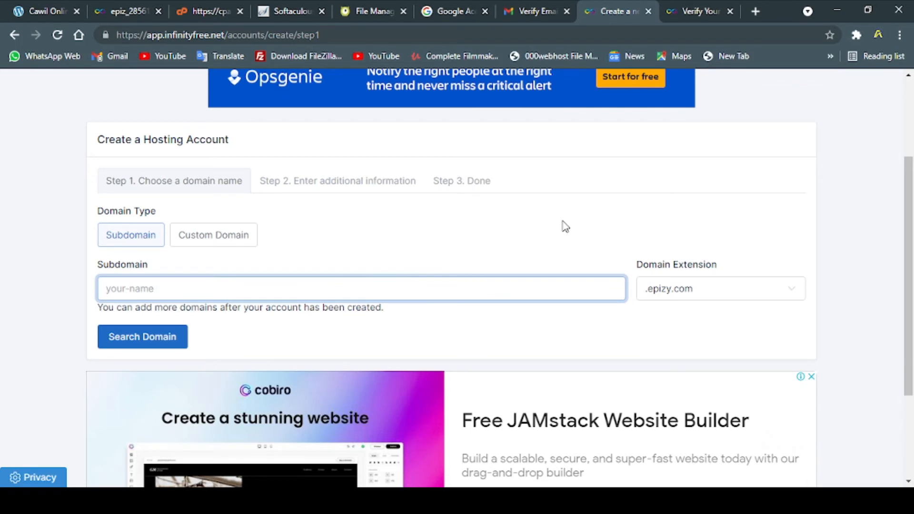
pyautogui.write('som')
pyautogui.click(155, 349)
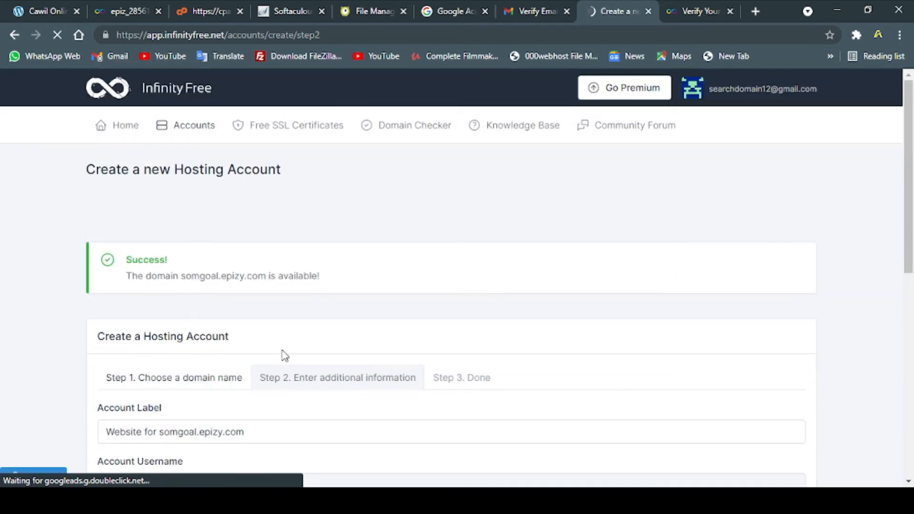
# Set the account label to somgoal and create the hosting account.
pyautogui.scroll(-3, 285, 357)
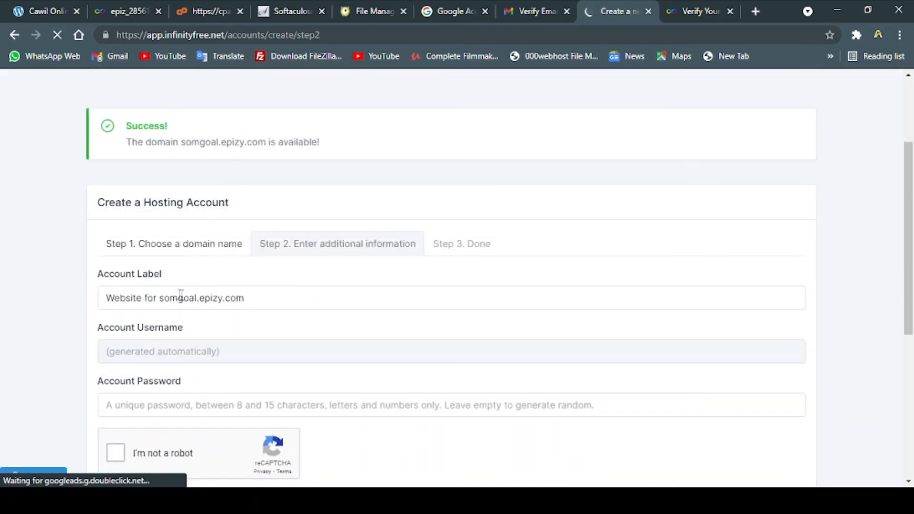
pyautogui.click(206, 298)
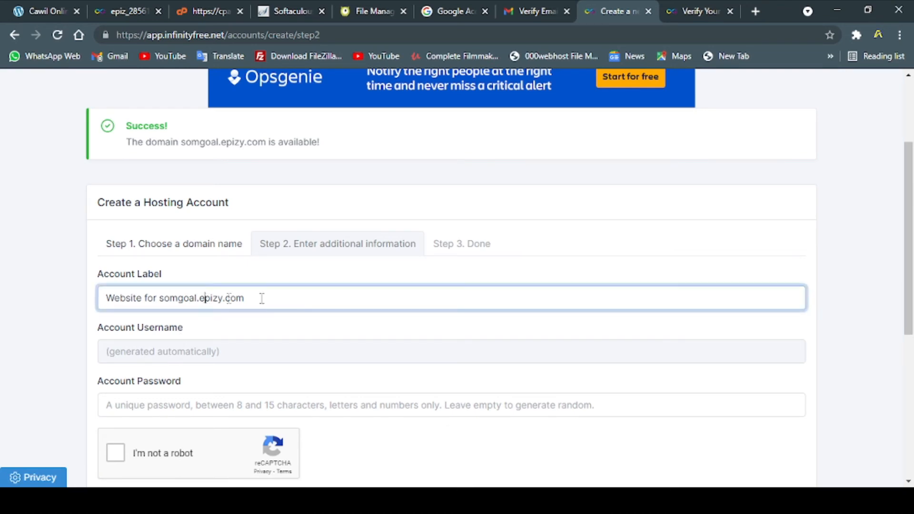
pyautogui.moveTo(299, 302); pyautogui.dragTo(2, 282)
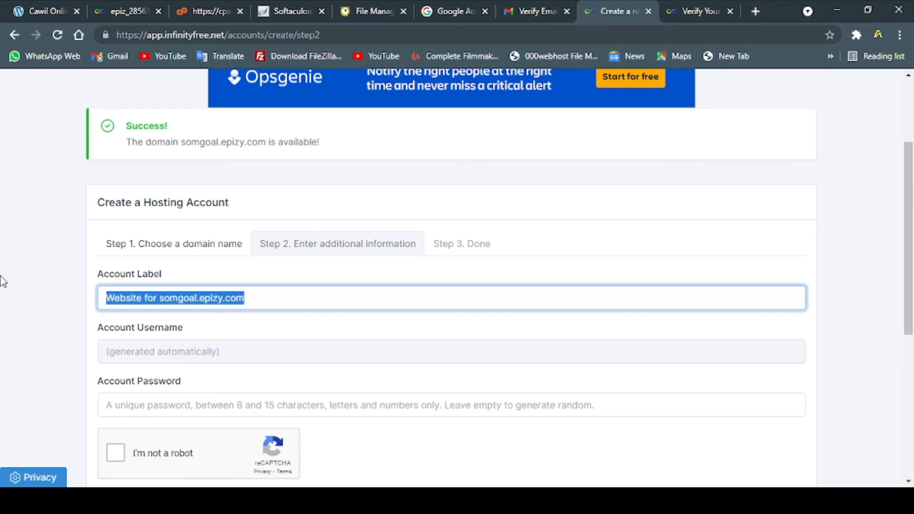
pyautogui.write('somgoal')
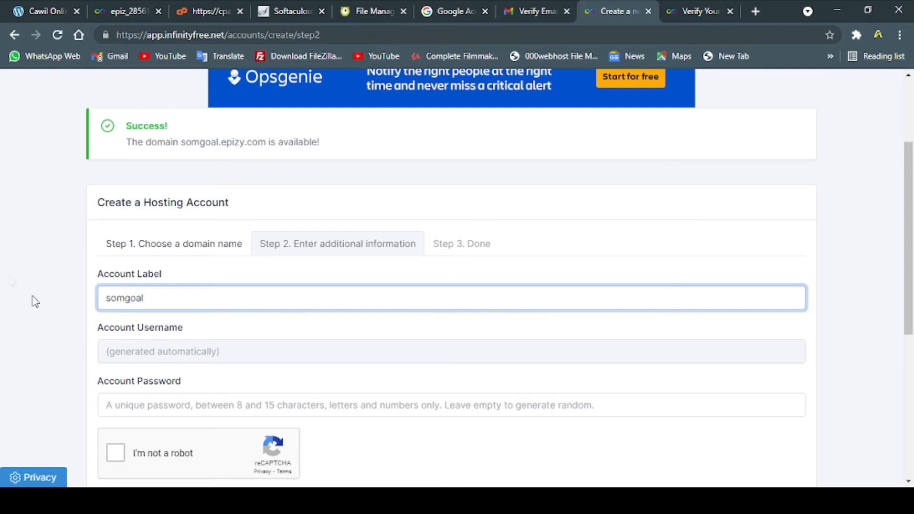
pyautogui.click(212, 344)
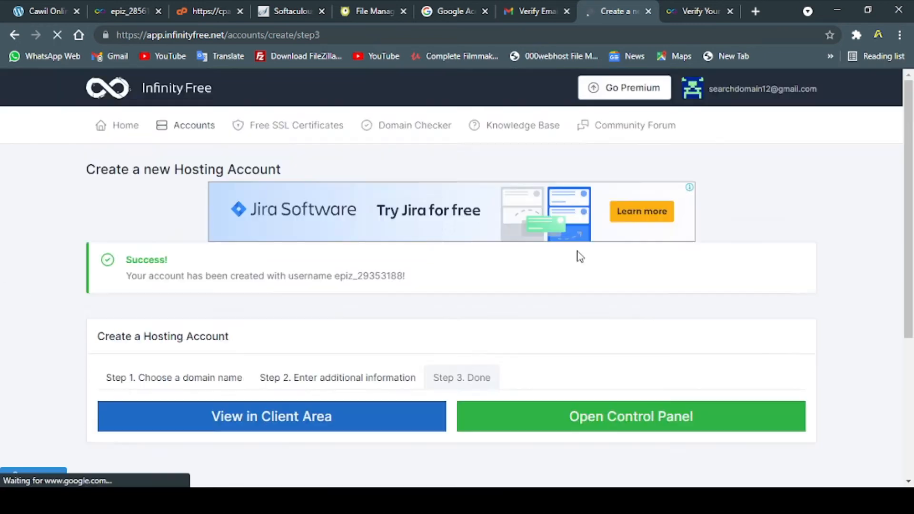
pyautogui.scroll(-2, 577, 253)
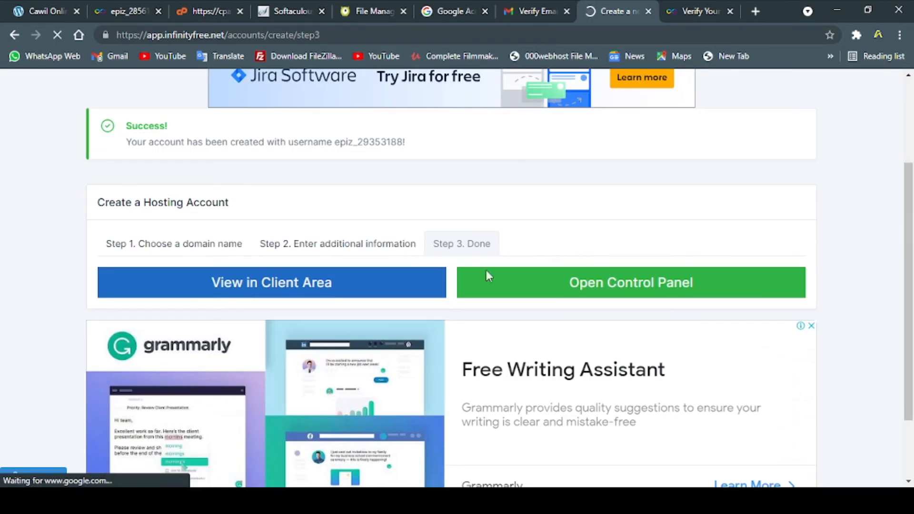
pyautogui.scroll(-2, 486, 276)
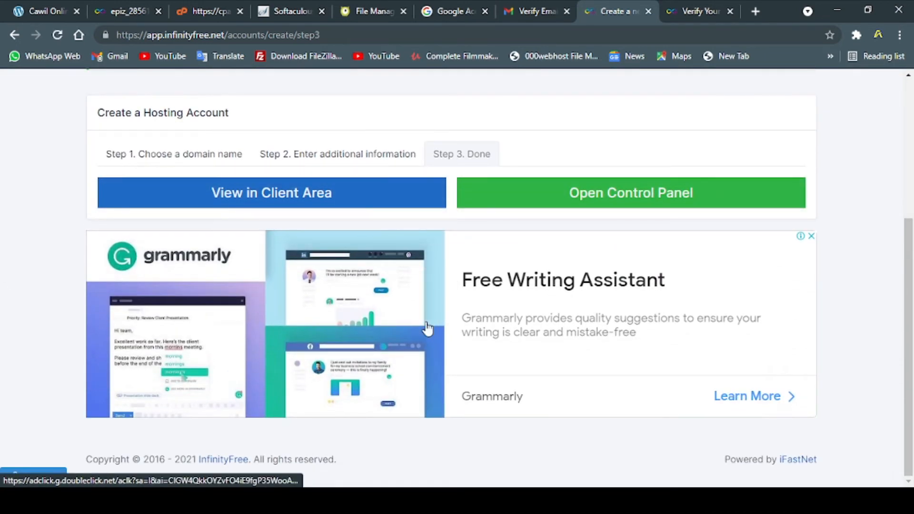
pyautogui.scroll(5, 427, 334)
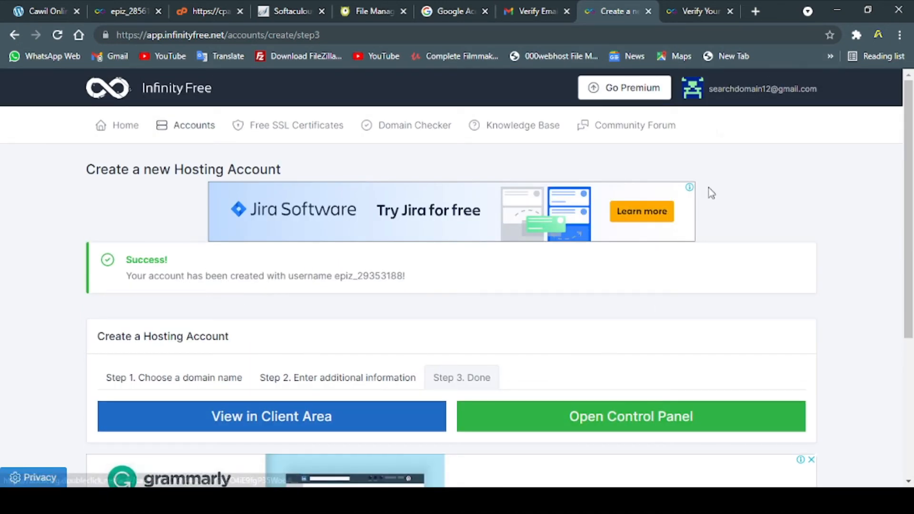
# Search Google for freenom in a new browser tab and open the Freenom website.
pyautogui.click(757, 11)
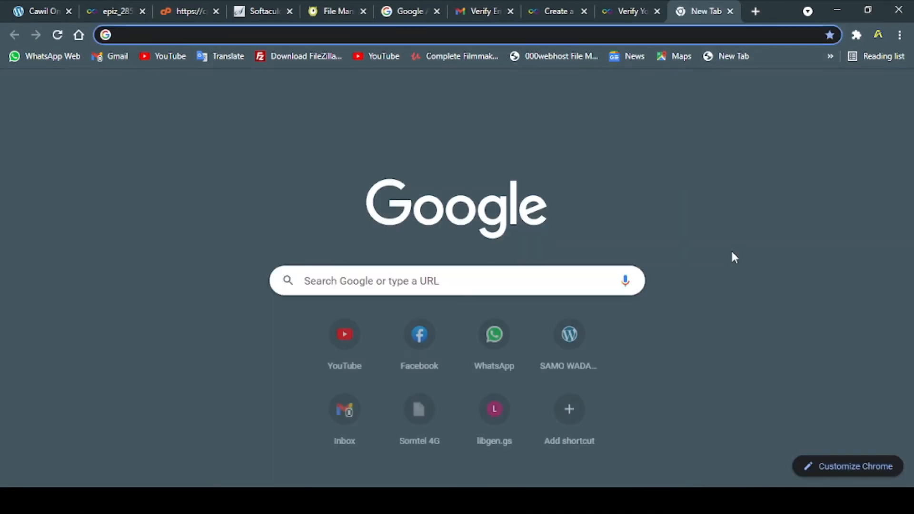
pyautogui.write('free')
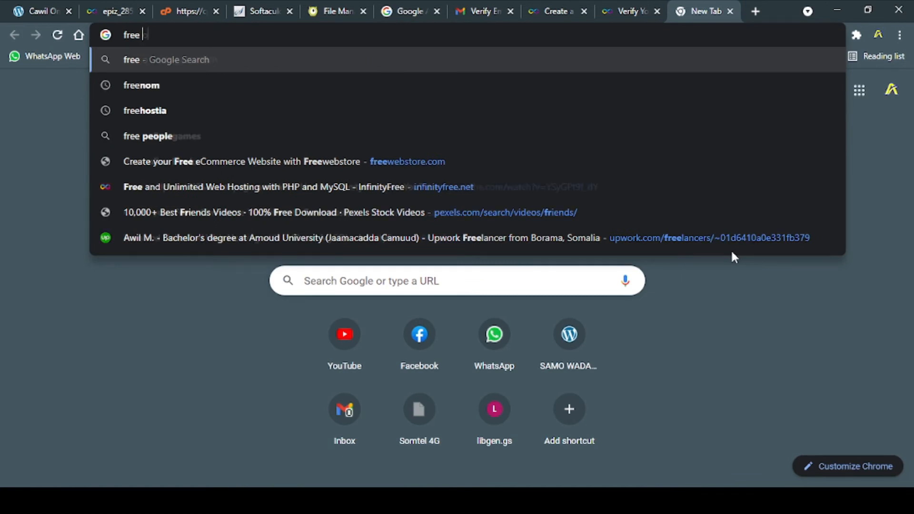
pyautogui.write('no')
pyautogui.press('Return')
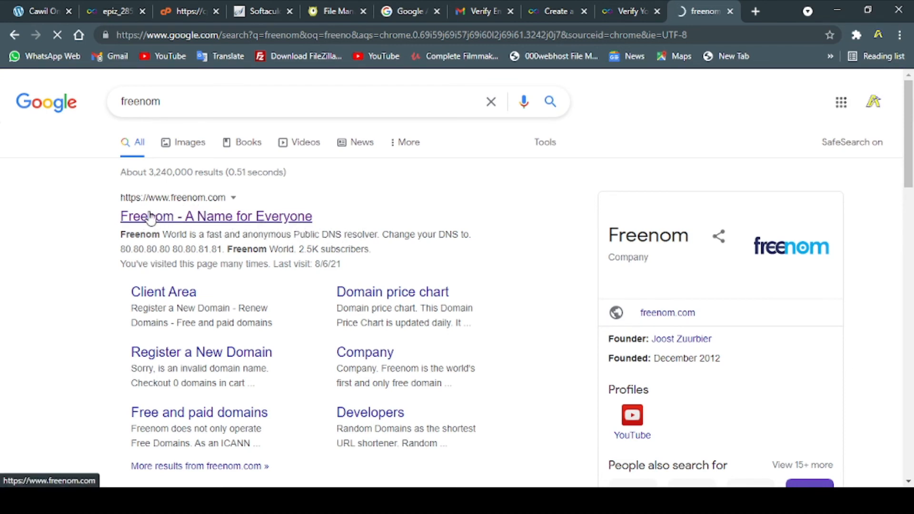
pyautogui.click(238, 218)
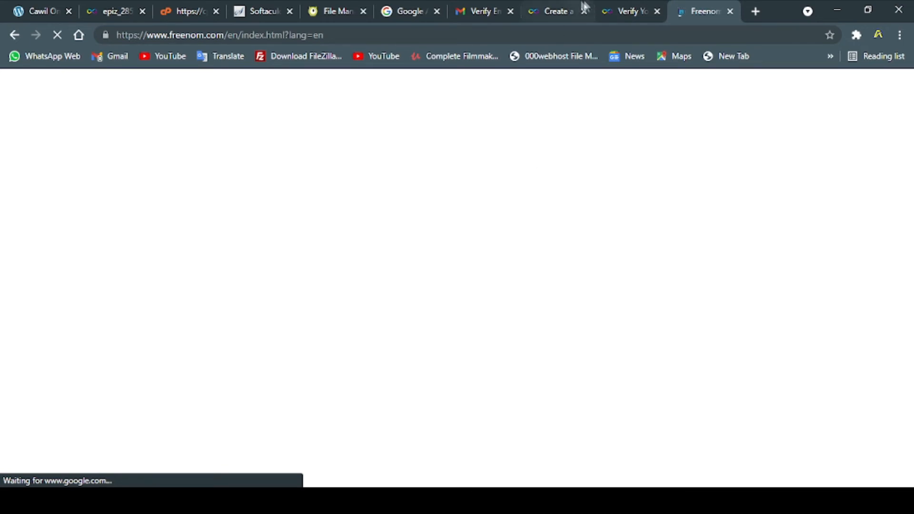
pyautogui.click(627, 10)
pyautogui.click(688, 3)
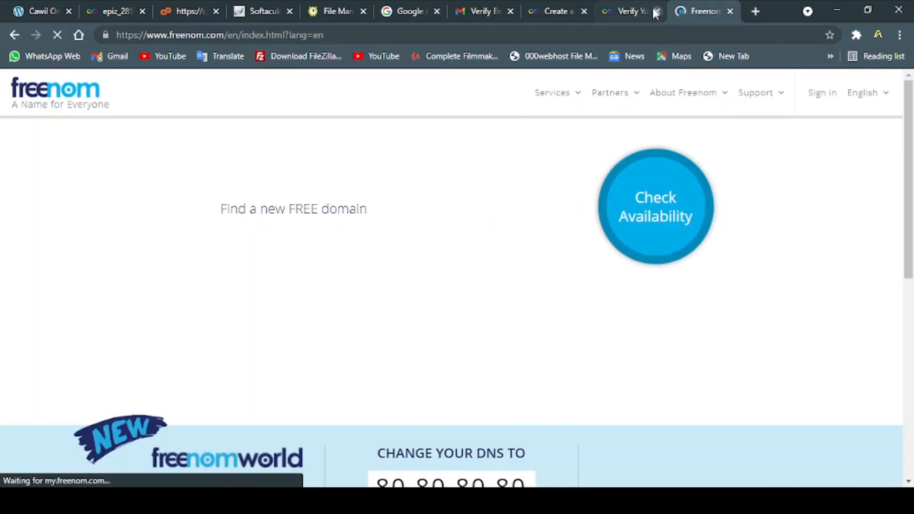
# Close the leftover e-mail verification page and return to the hosting account creation page.
pyautogui.click(658, 12)
pyautogui.click(548, 7)
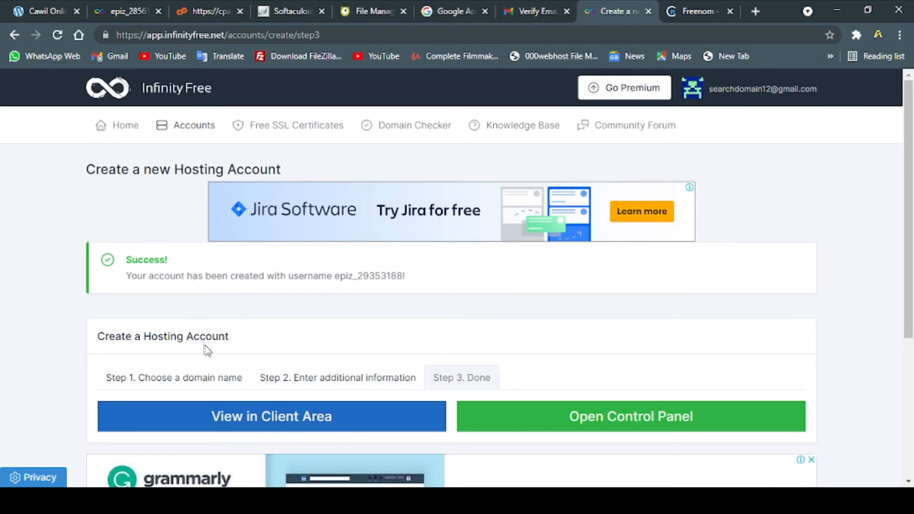
pyautogui.scroll(-2, 479, 314)
pyautogui.scroll(2, 495, 240)
# Reopen the Freenom website through a fresh Google search for freenom in a new tab.
pyautogui.click(755, 11)
pyautogui.write('freenom')
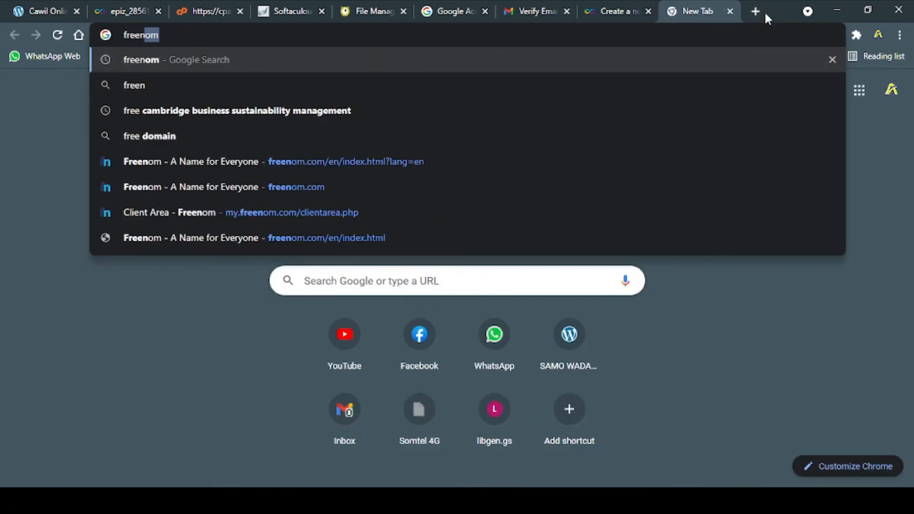
pyautogui.press('Return')
pyautogui.moveTo(199, 232); pyautogui.dragTo(202, 221)
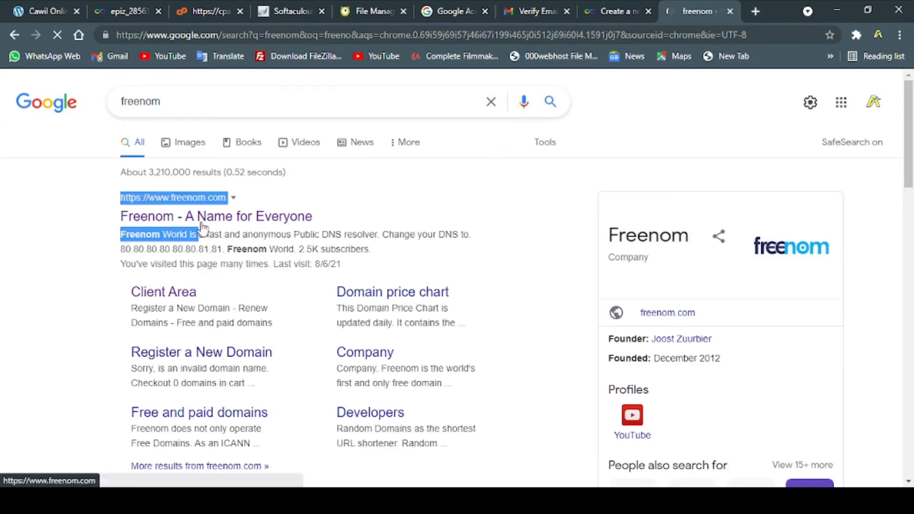
pyautogui.click(202, 218)
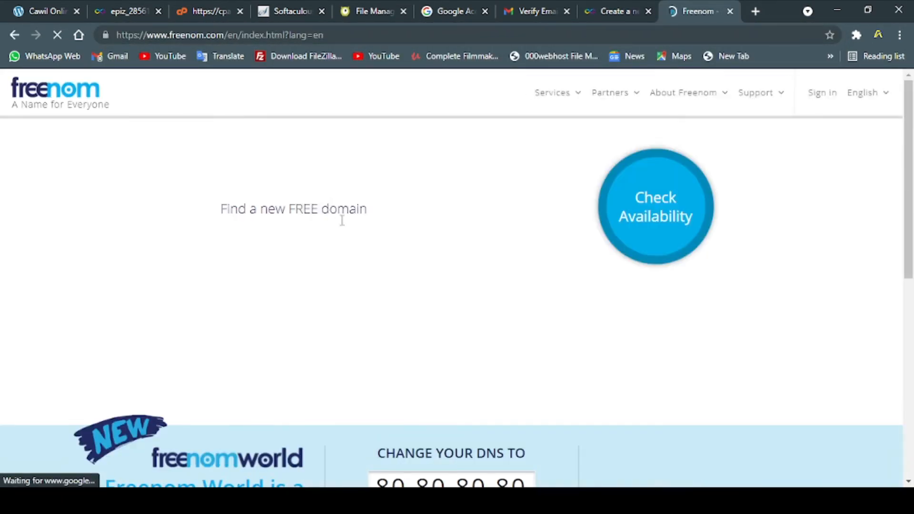
# Check the availability of the free domain somgoal.ml on Freenom.
pyautogui.click(399, 210)
pyautogui.write('so')
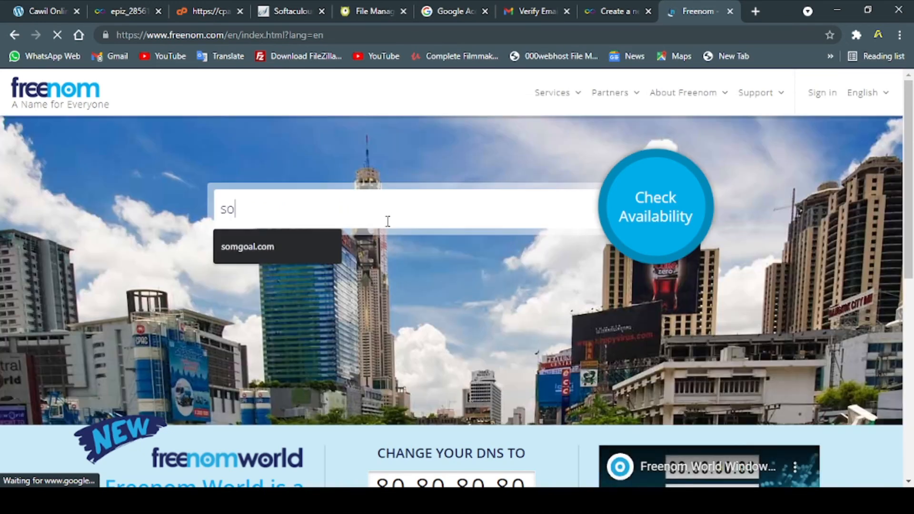
pyautogui.write('mgoal')
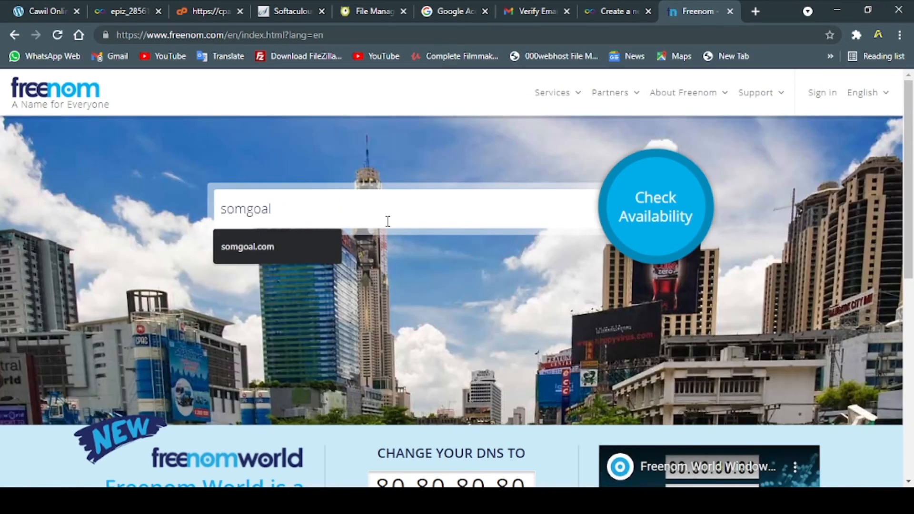
pyautogui.write('.ml')
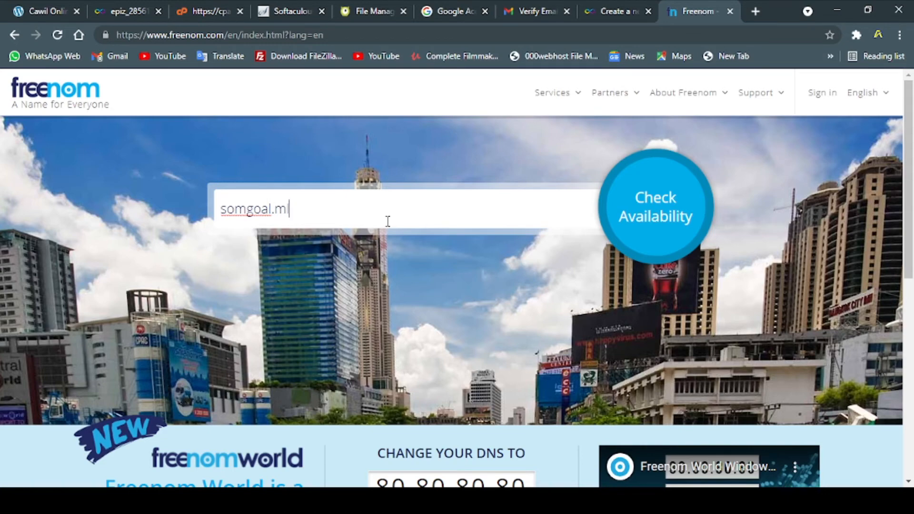
pyautogui.click(648, 230)
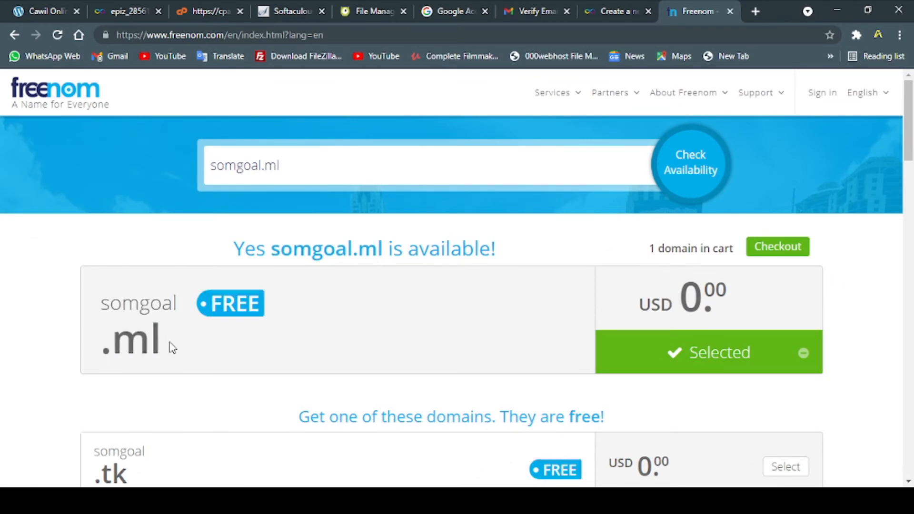
# Review the somgoal.ml result and proceed to checkout with the domain in the cart.
pyautogui.moveTo(108, 314); pyautogui.dragTo(371, 270)
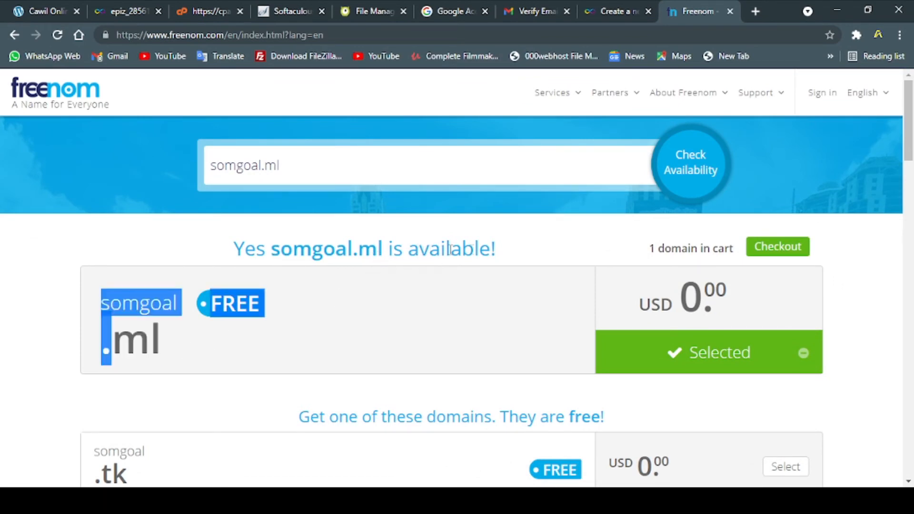
pyautogui.click(712, 368)
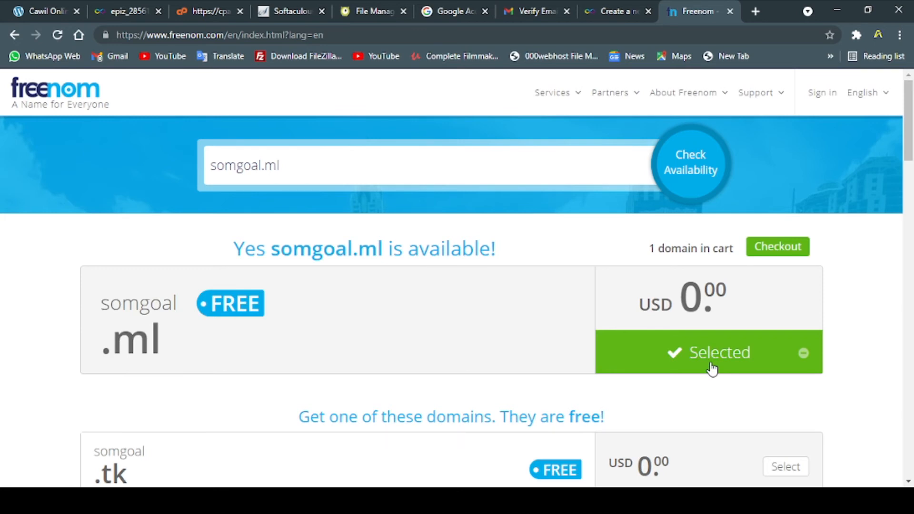
pyautogui.scroll(-4, 619, 305)
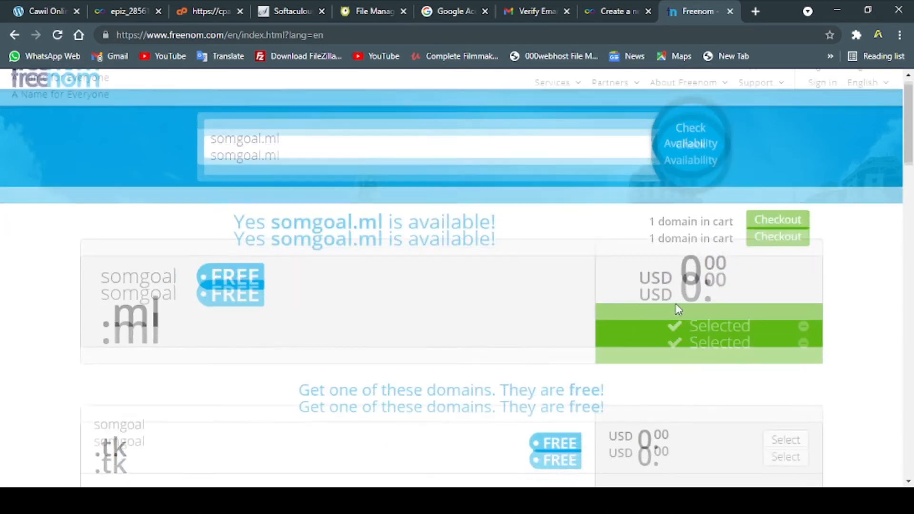
pyautogui.scroll(4, 676, 304)
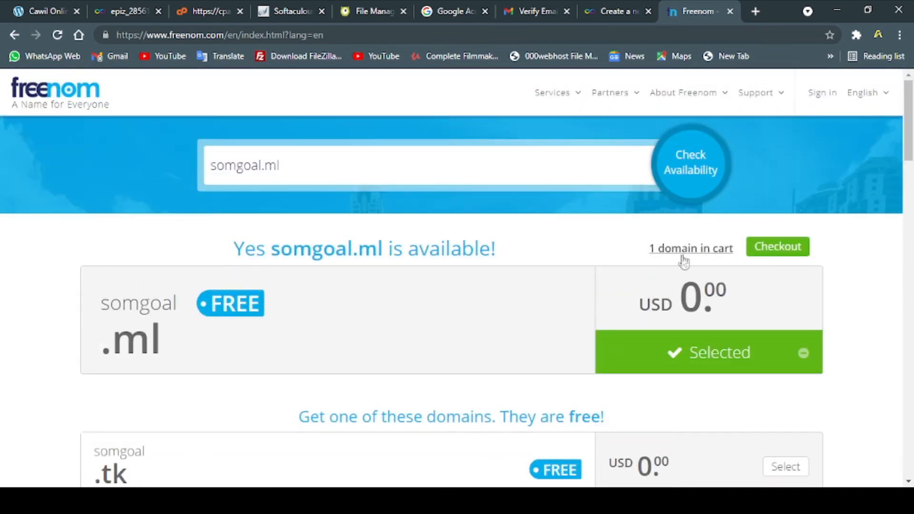
pyautogui.click(766, 249)
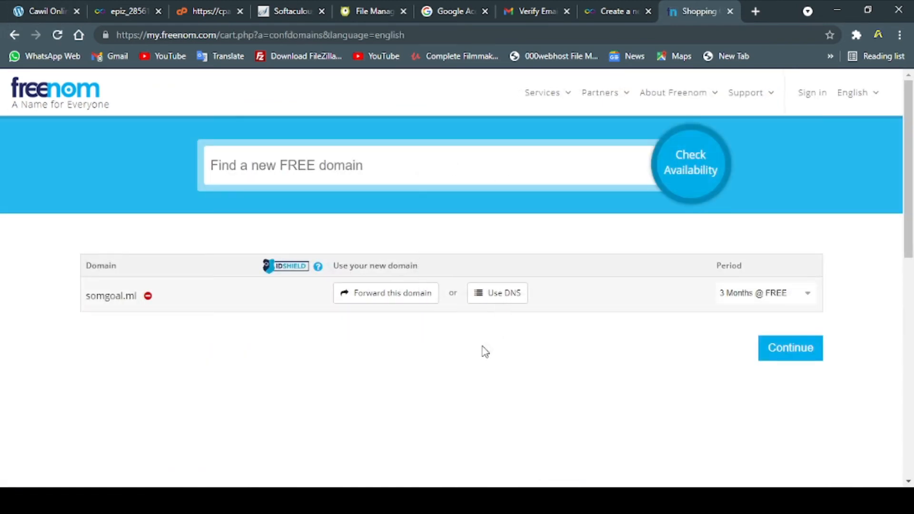
# Set the somgoal.ml registration period to 12 Months @ FREE and continue to the order review.
pyautogui.click(794, 300)
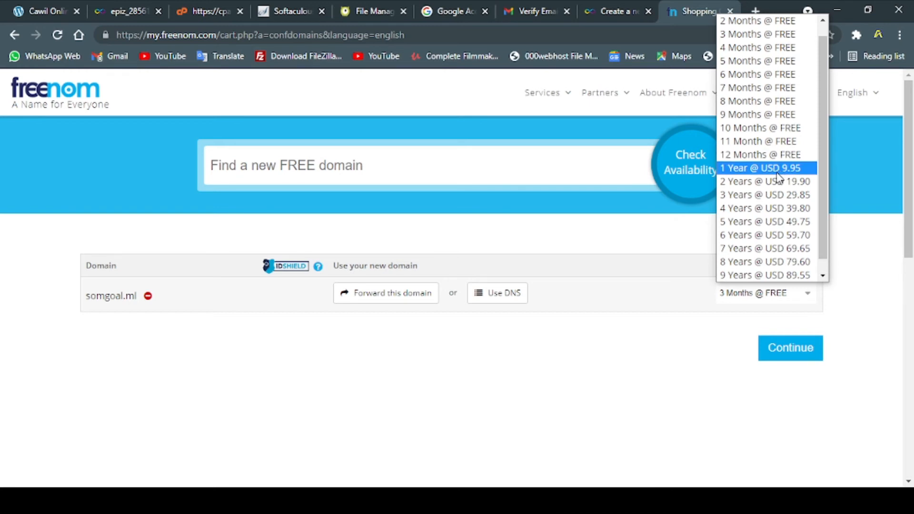
pyautogui.click(775, 155)
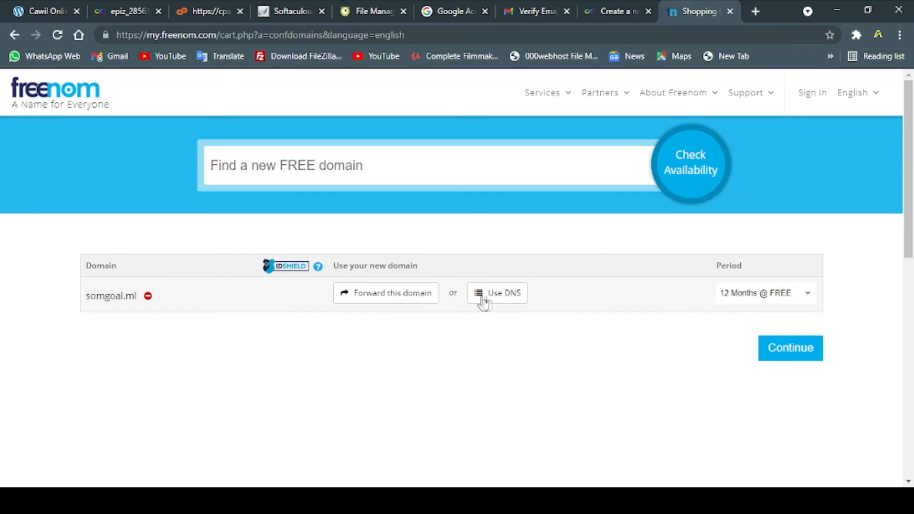
pyautogui.click(800, 351)
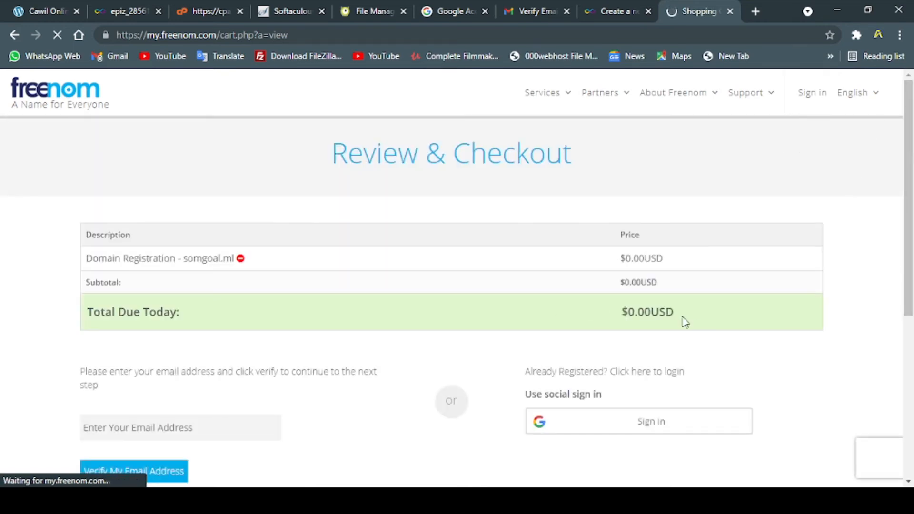
# Enter the account's e-mail address on the Review & Checkout page and request its verification.
pyautogui.scroll(-1, 686, 321)
pyautogui.scroll(-1, 254, 383)
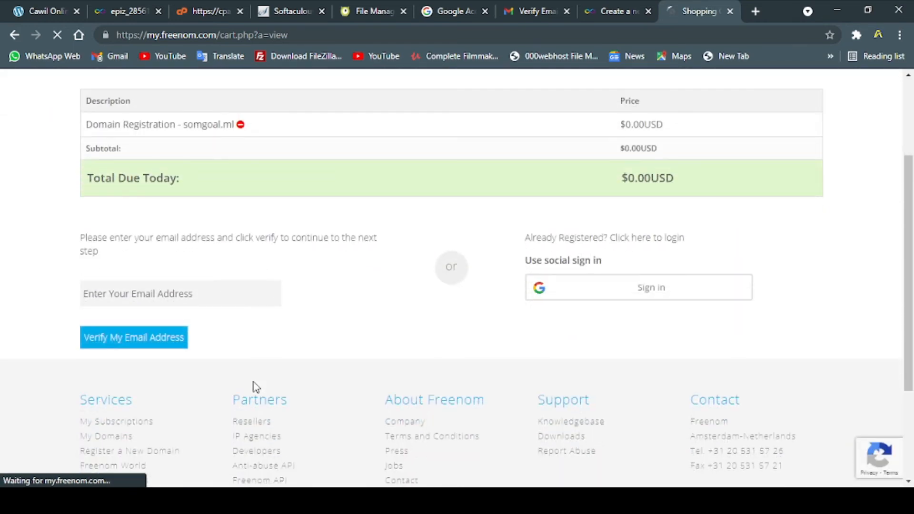
pyautogui.click(139, 292)
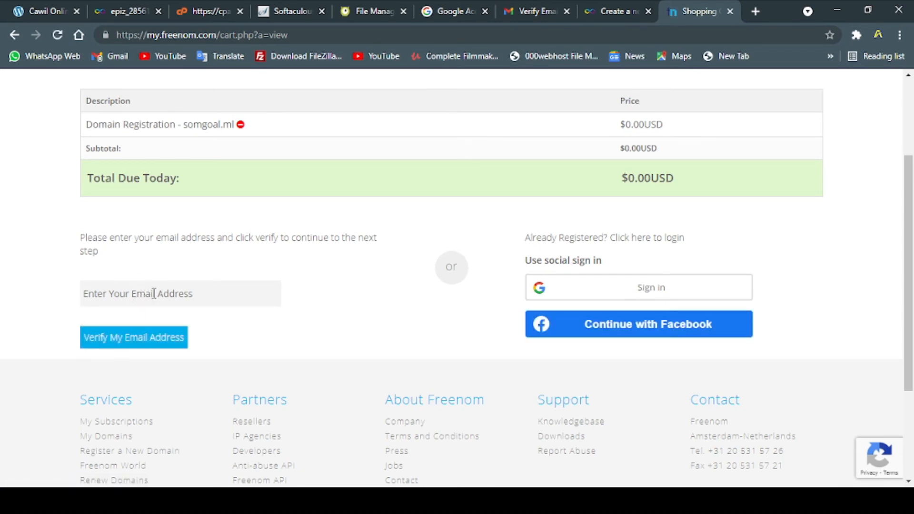
pyautogui.click(154, 293)
pyautogui.hotkey('ctrl', 'v')
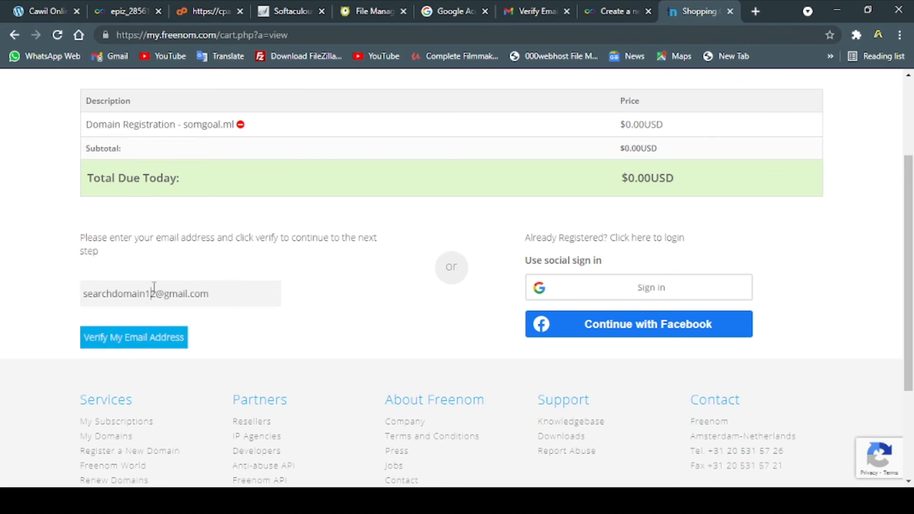
pyautogui.moveTo(262, 292); pyautogui.dragTo(20, 288)
pyautogui.click(194, 343)
pyautogui.click(161, 343)
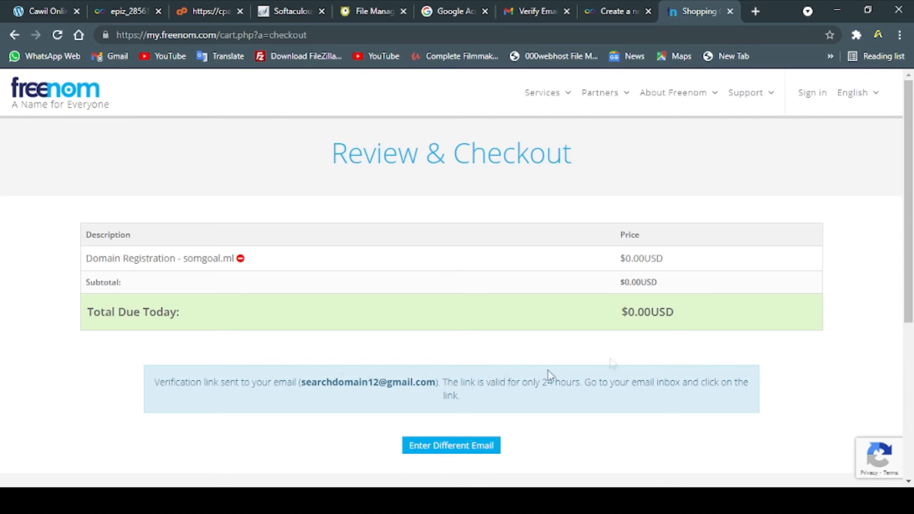
# Switch to Gmail, open the Freenom Email Verification message in the inbox, and follow its confirmation link.
pyautogui.click(531, 11)
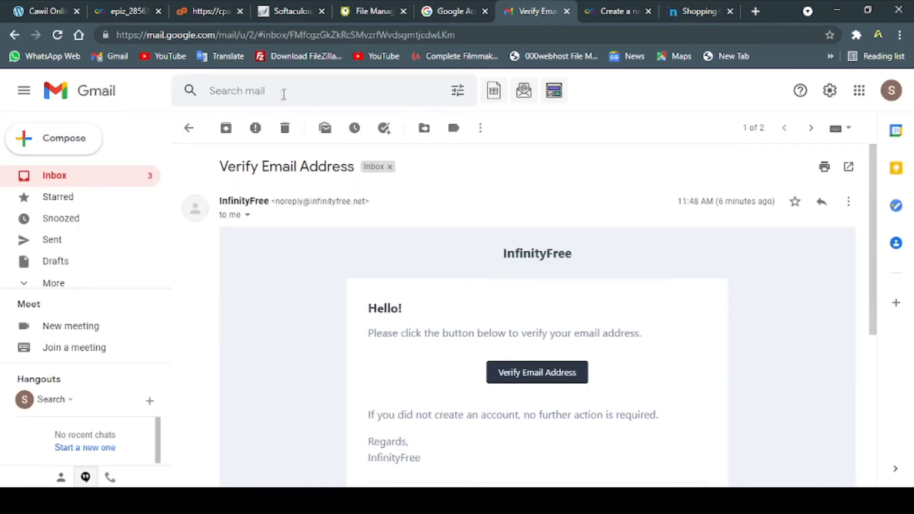
pyautogui.click(189, 127)
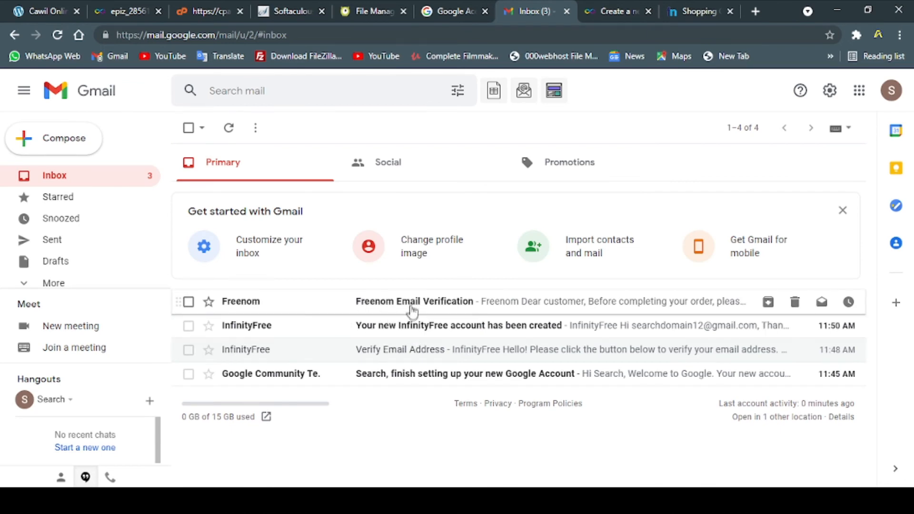
pyautogui.click(412, 302)
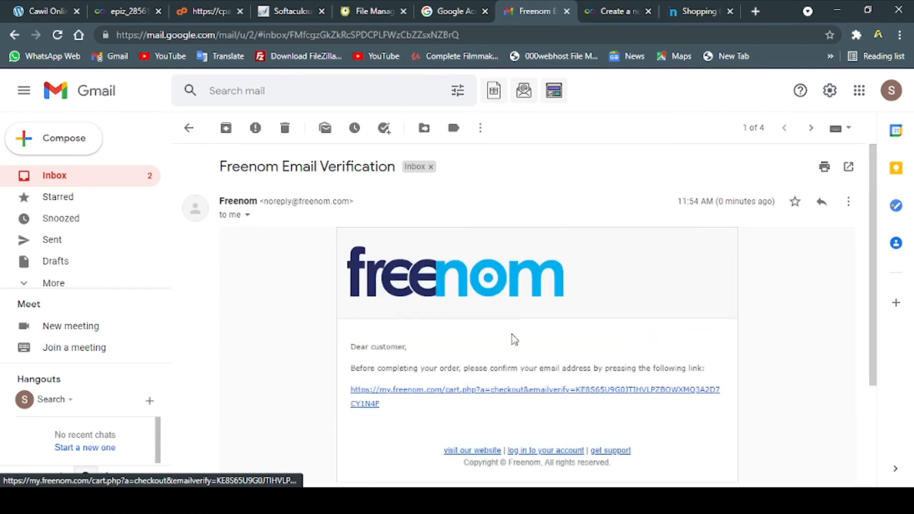
pyautogui.click(490, 396)
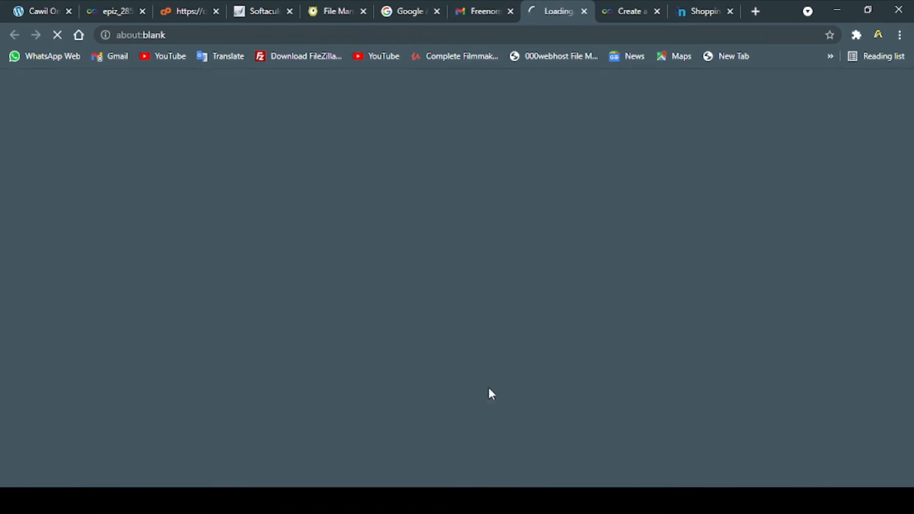
# Reread the confirmation instructions in the Freenom e-mail and return to the newly opened checkout page.
pyautogui.click(495, 17)
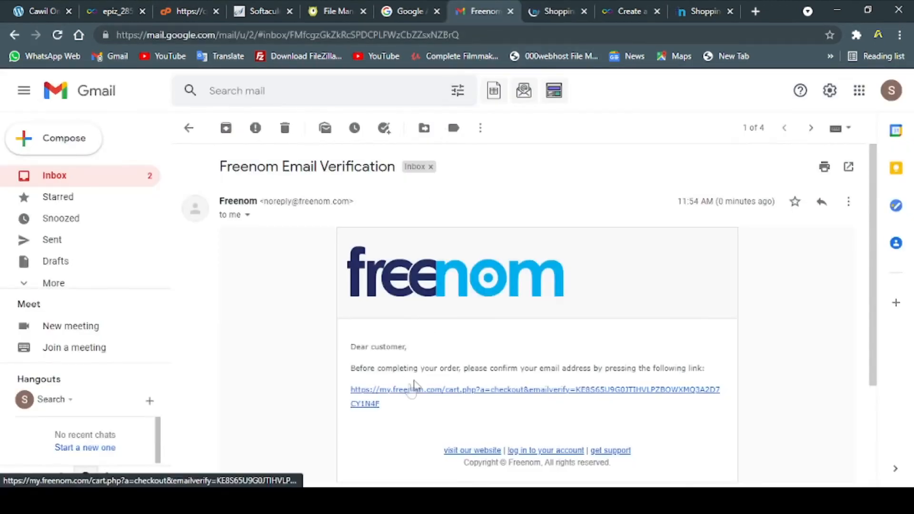
pyautogui.moveTo(519, 369); pyautogui.dragTo(670, 373)
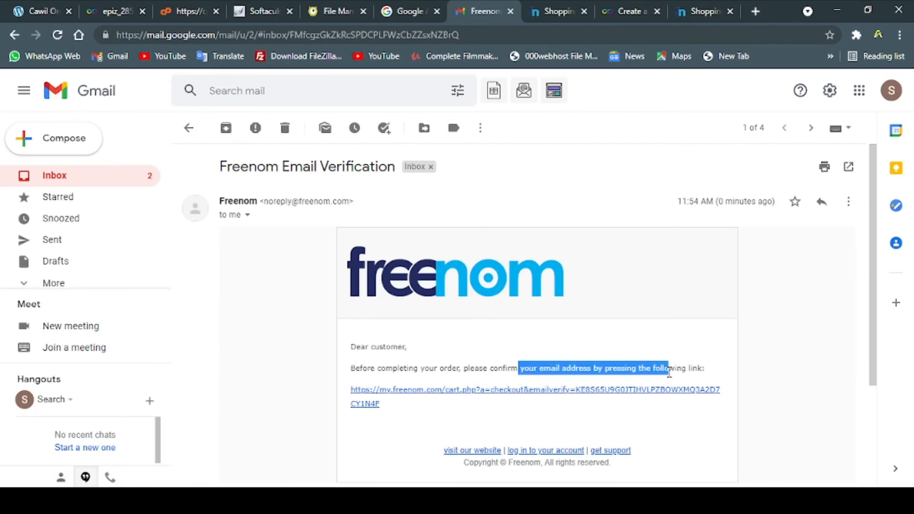
pyautogui.click(670, 373)
pyautogui.scroll(-3, 666, 376)
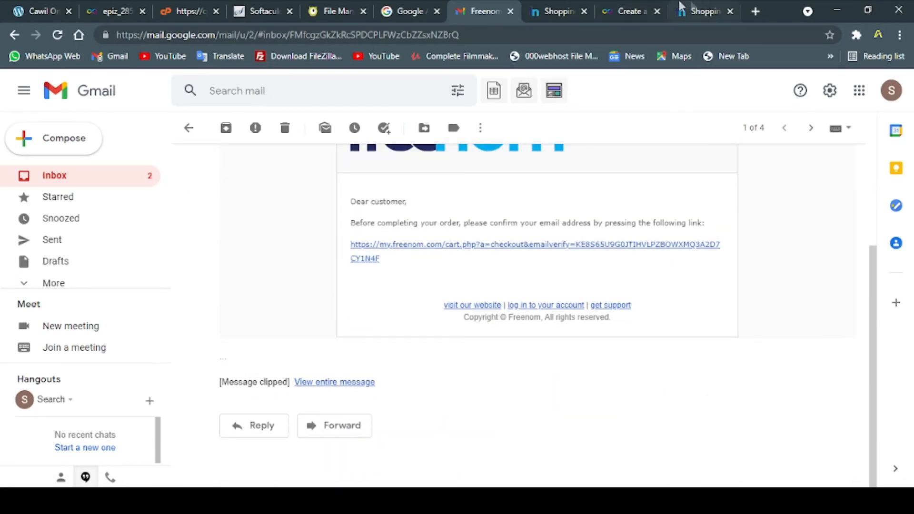
pyautogui.click(557, 11)
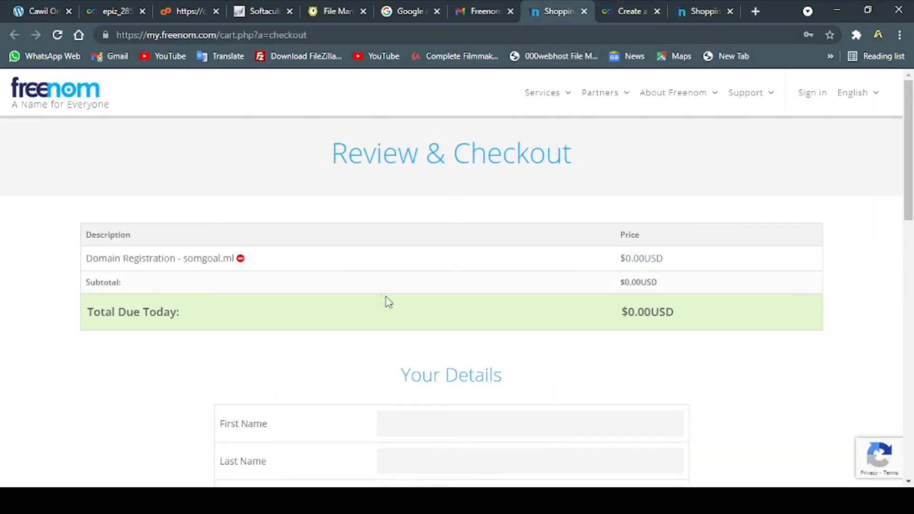
# Fill in the name, company and address under Your Details from a saved address, with Somalia as the country.
pyautogui.scroll(-3, 414, 314)
pyautogui.scroll(-3, 414, 315)
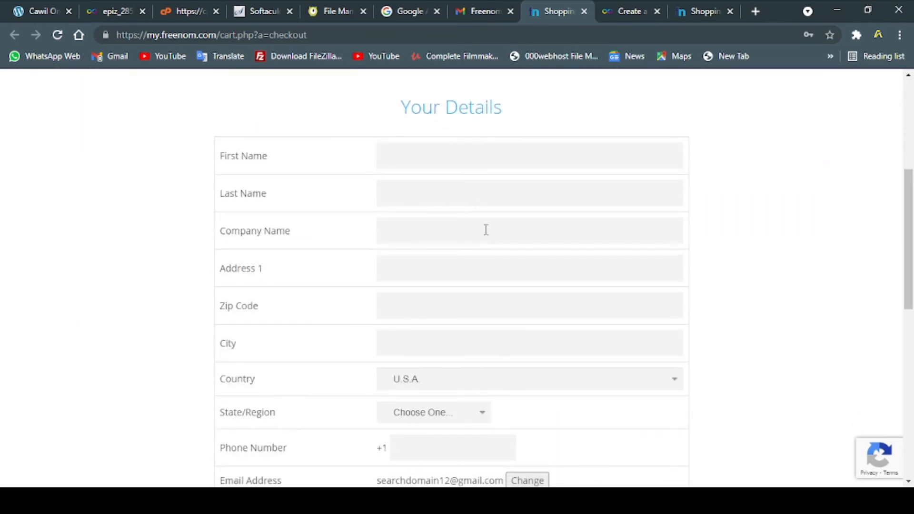
pyautogui.scroll(-10, 485, 230)
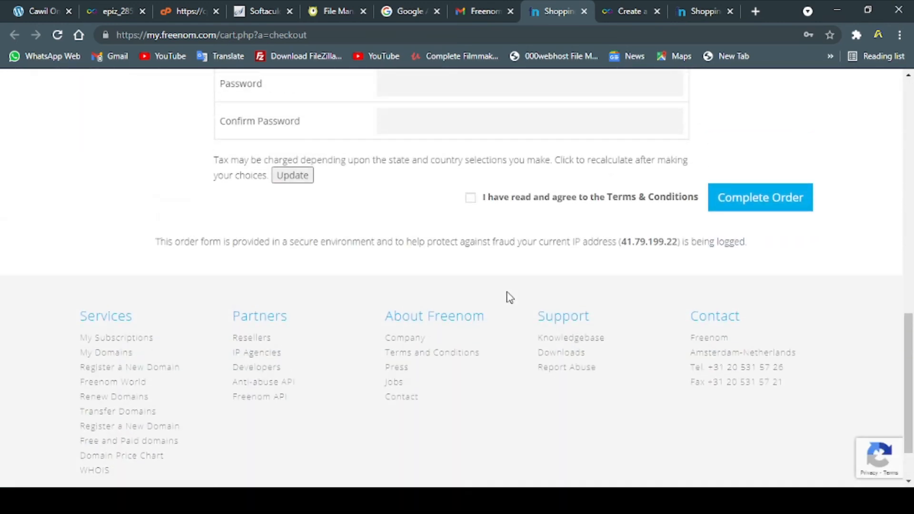
pyautogui.scroll(12, 511, 291)
pyautogui.scroll(-3, 494, 333)
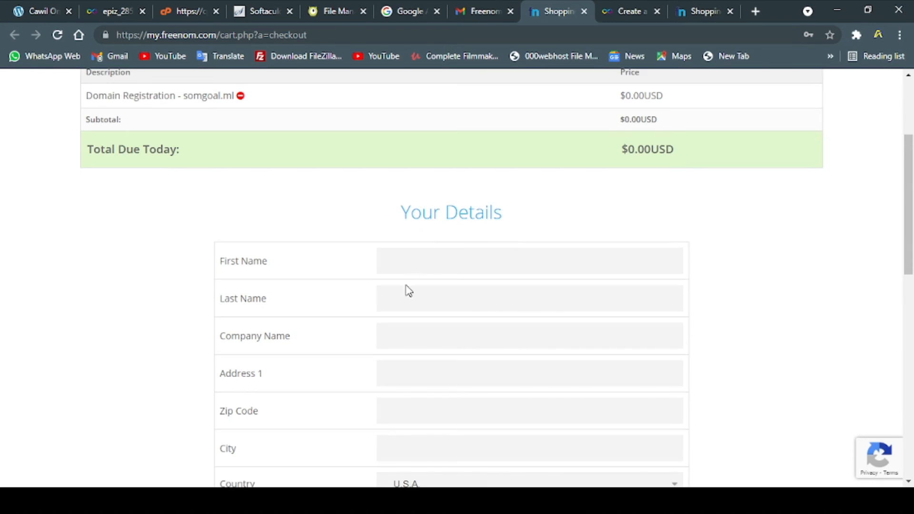
pyautogui.click(410, 259)
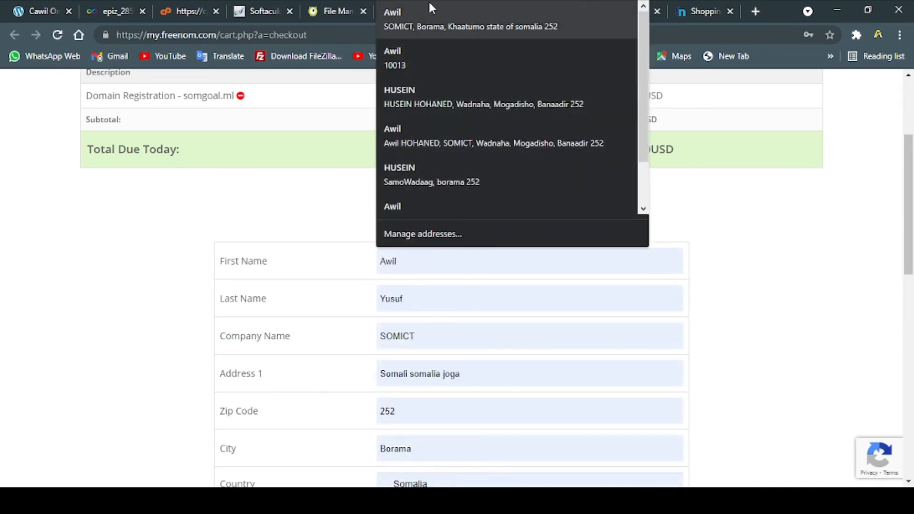
pyautogui.press('Escape')
pyautogui.scroll(-5, 562, 295)
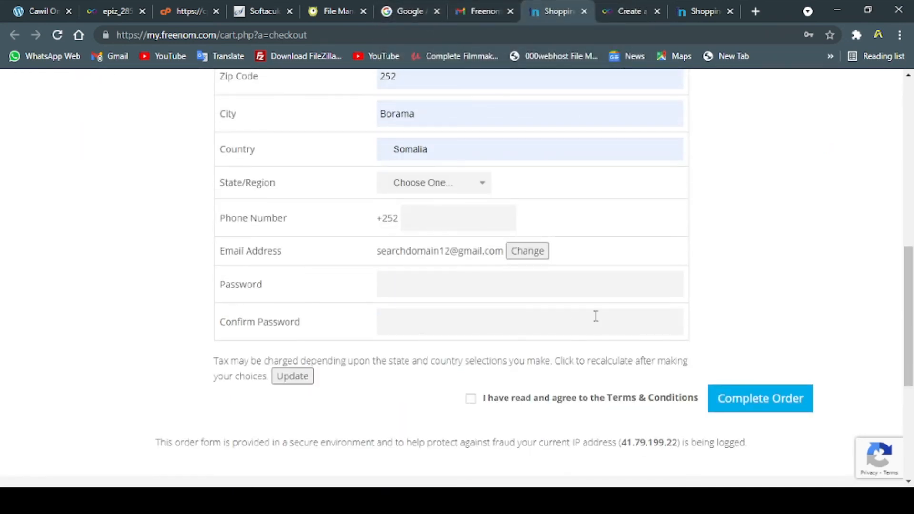
# Set the State/Region to Woqooyi Galbeed and dismiss the saved password suggestions.
pyautogui.click(438, 186)
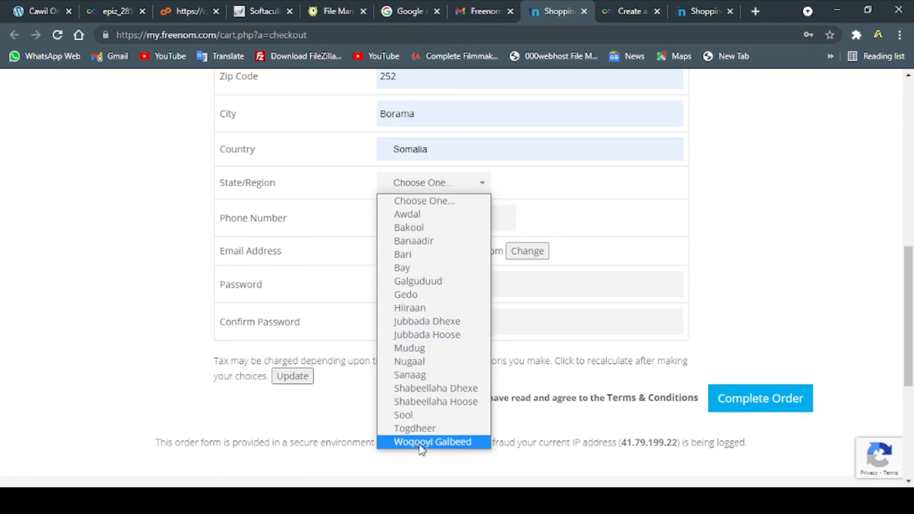
pyautogui.click(434, 405)
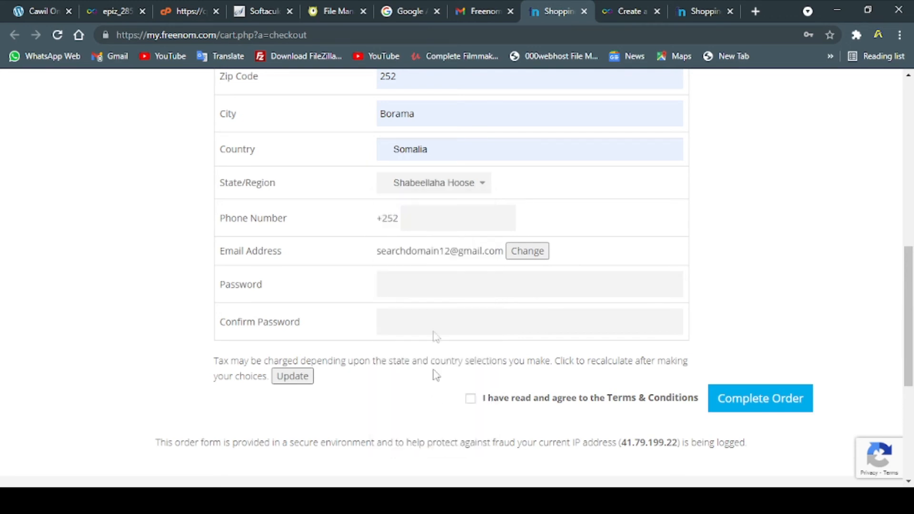
pyautogui.click(447, 185)
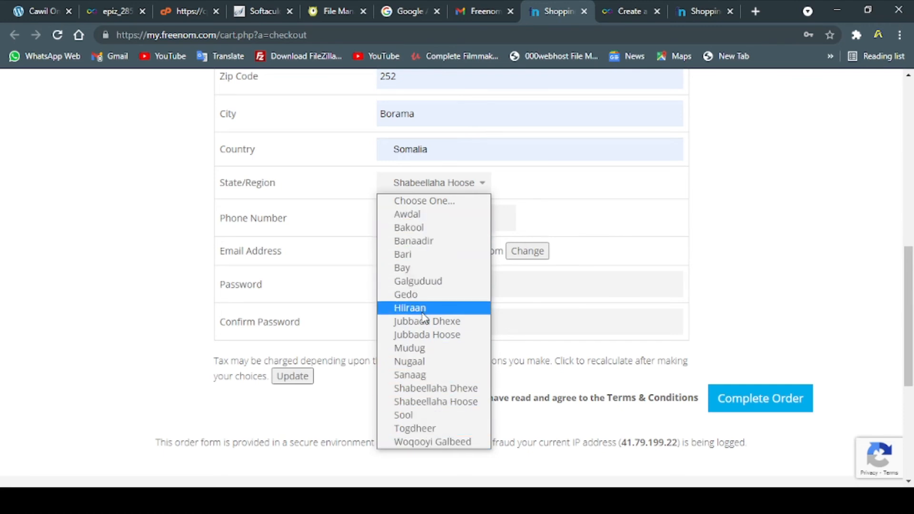
pyautogui.click(417, 441)
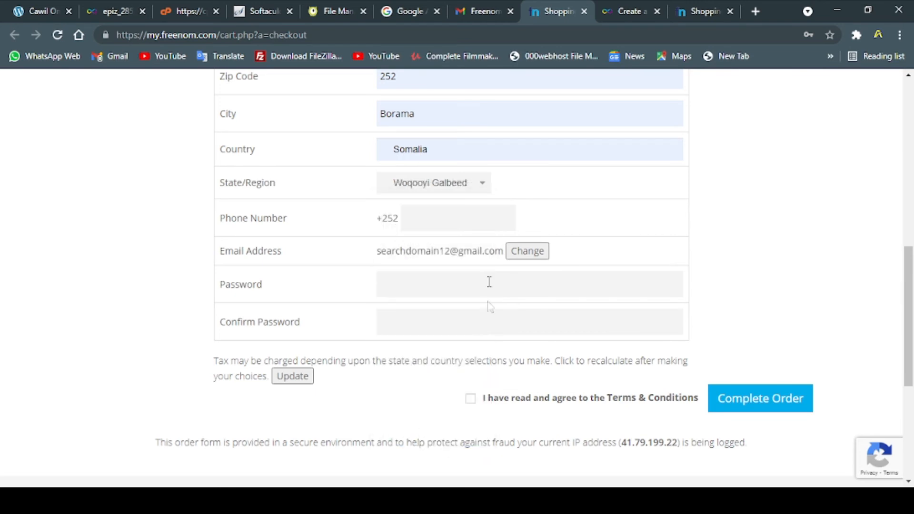
pyautogui.click(438, 292)
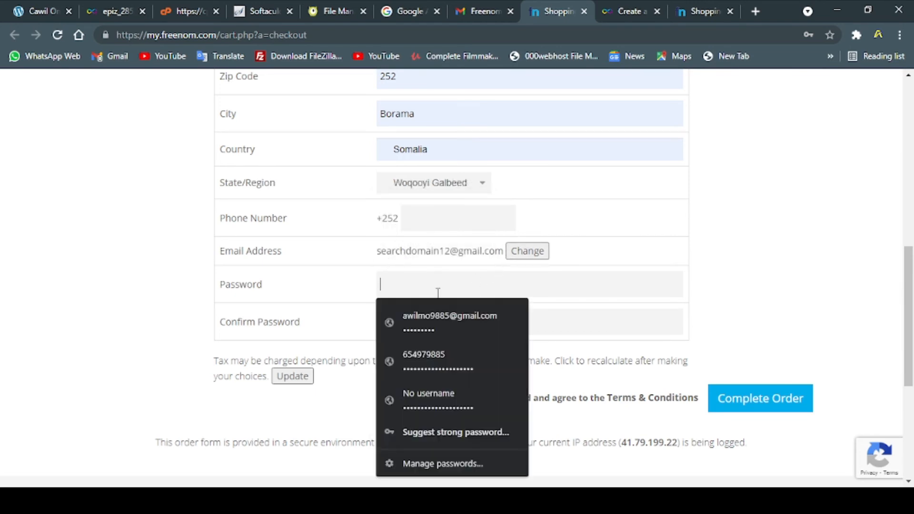
pyautogui.click(342, 267)
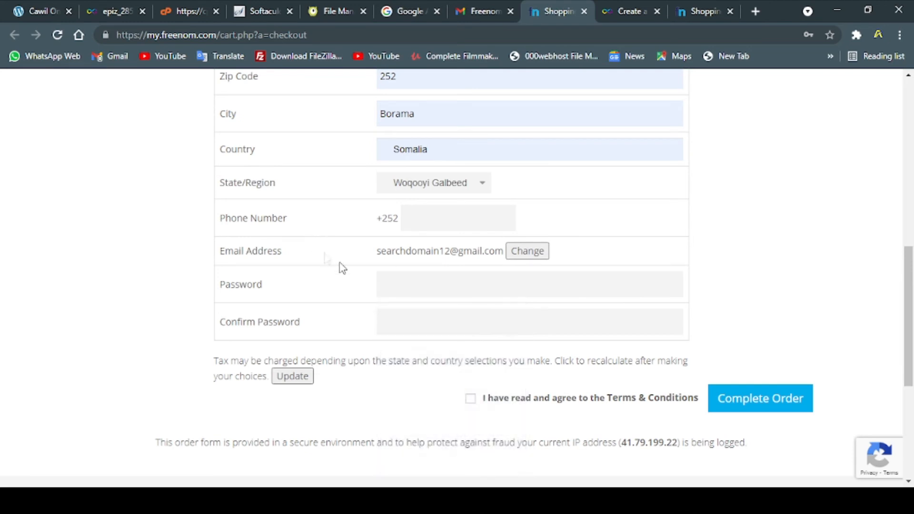
# Enter the new account password and repeat it in Confirm Password in the checkout details.
pyautogui.click(419, 282)
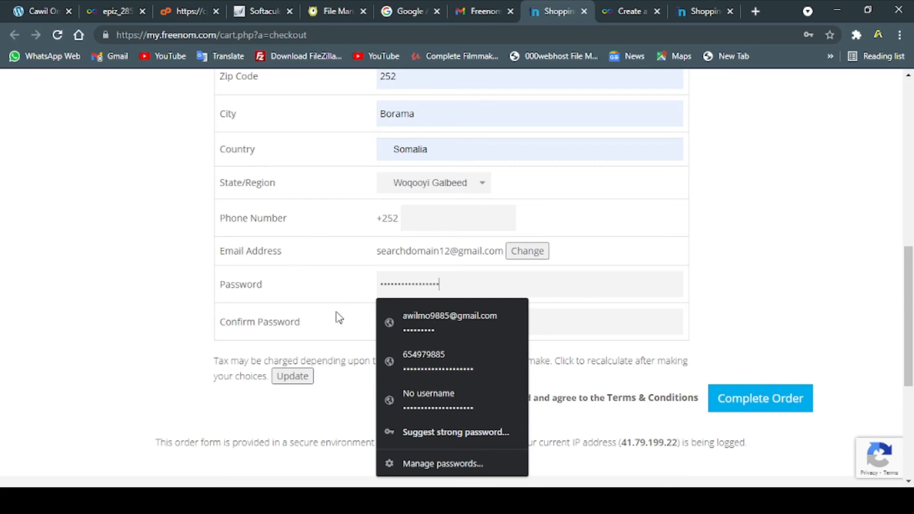
pyautogui.click(387, 327)
pyautogui.write('•••')
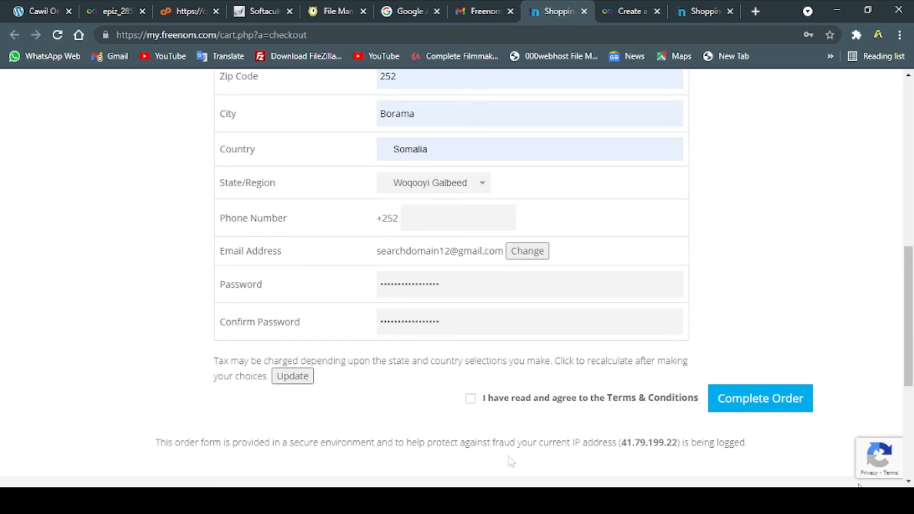
# Agree to the Terms & Conditions and complete the free somgoal.ml order.
pyautogui.click(807, 404)
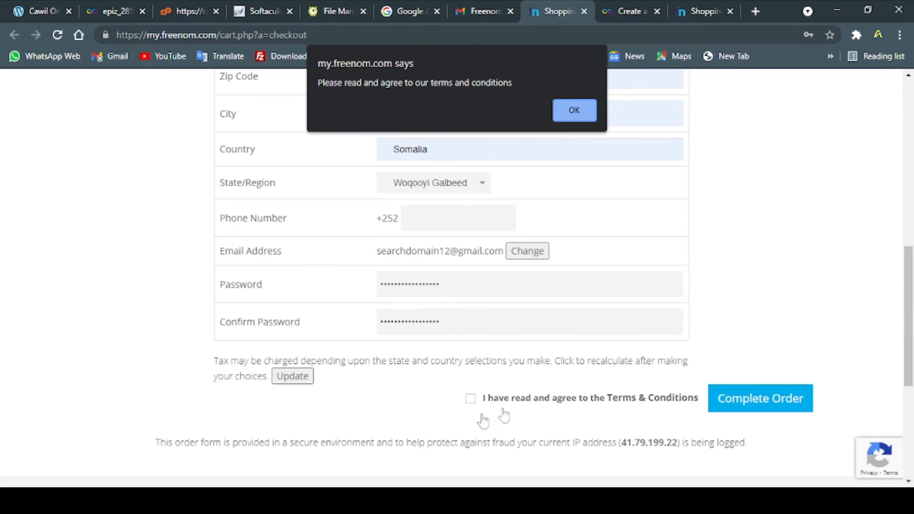
pyautogui.click(573, 110)
pyautogui.click(470, 399)
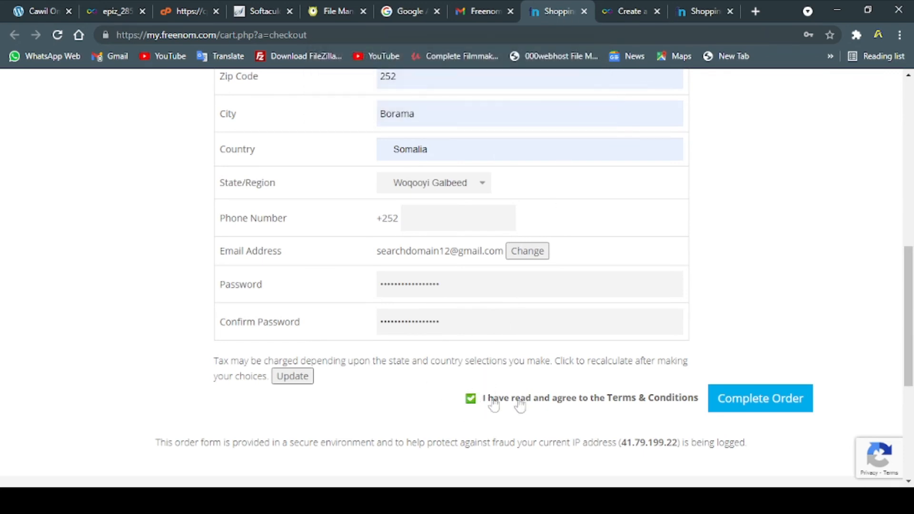
pyautogui.click(752, 398)
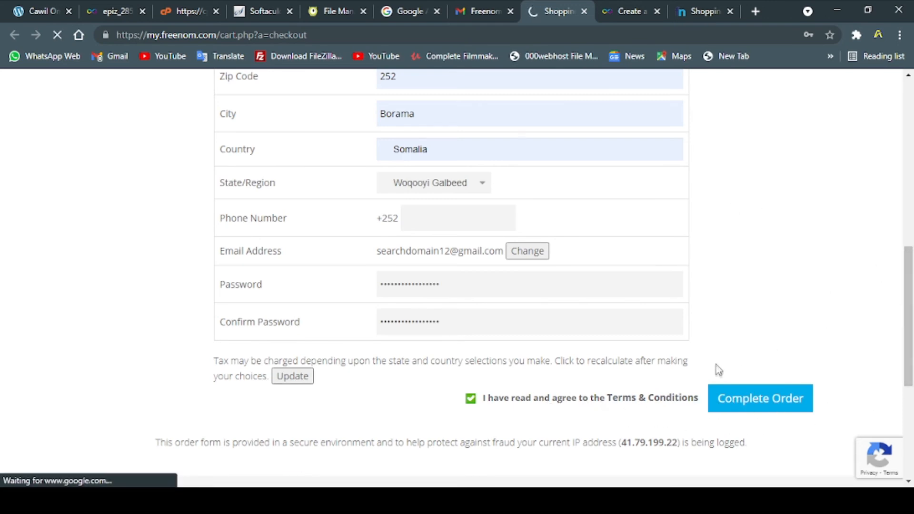
pyautogui.scroll(10, 649, 219)
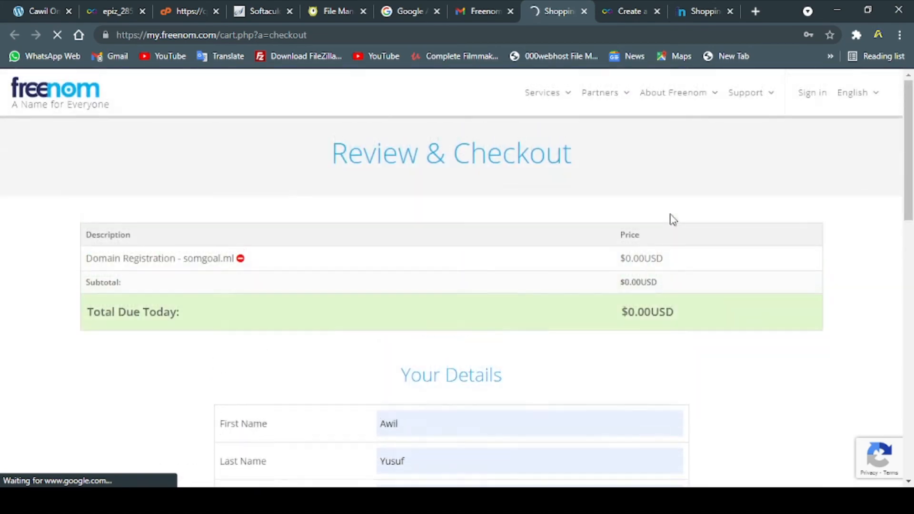
pyautogui.scroll(-11, 671, 220)
pyautogui.scroll(-4, 672, 226)
pyautogui.scroll(12, 674, 228)
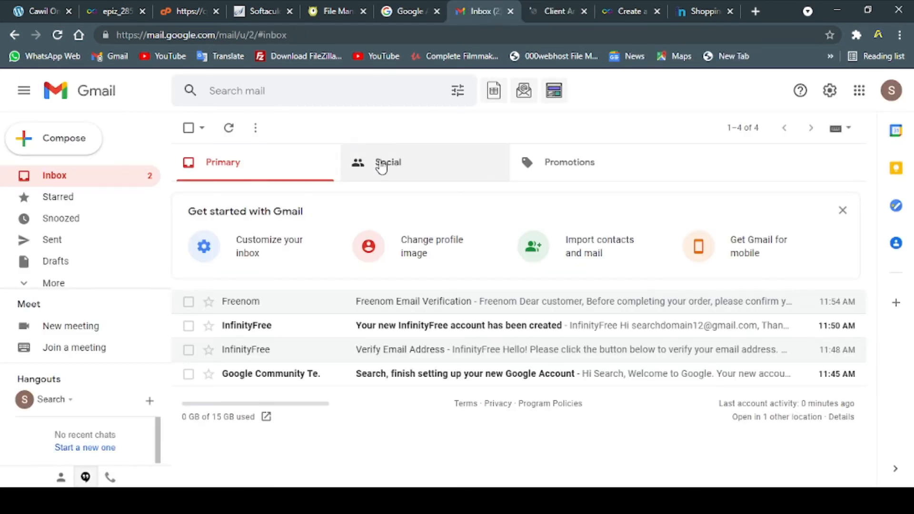
# Check the Gmail inbox categories for new mail, read the InfinityFree account-created message, and return to the inbox.
pyautogui.click(380, 166)
pyautogui.click(283, 168)
pyautogui.click(576, 171)
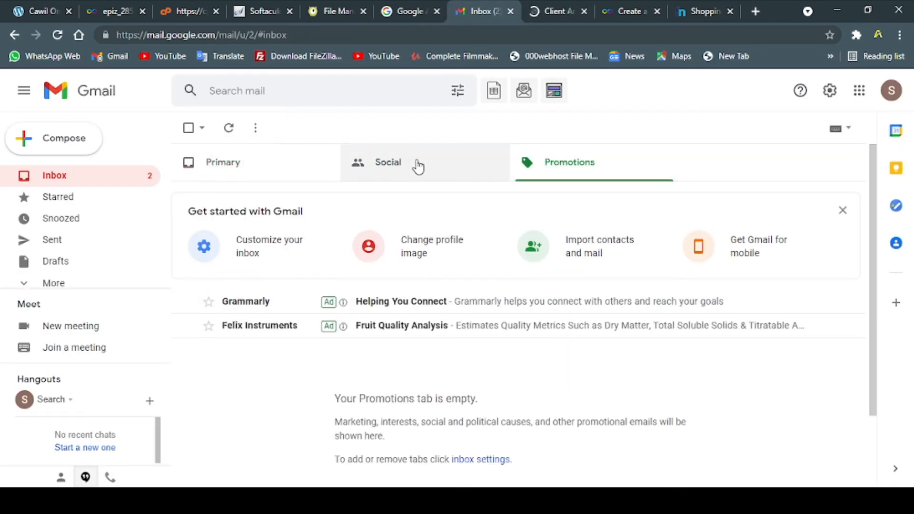
pyautogui.click(279, 174)
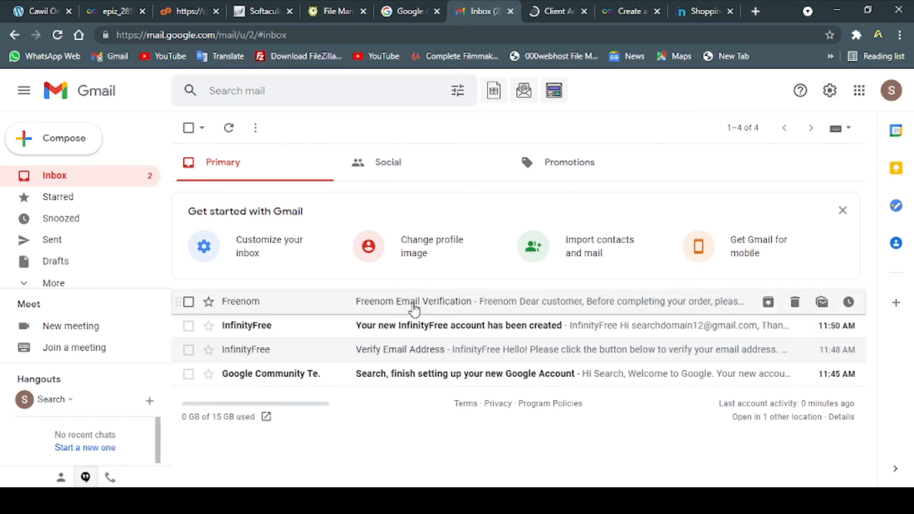
pyautogui.click(336, 328)
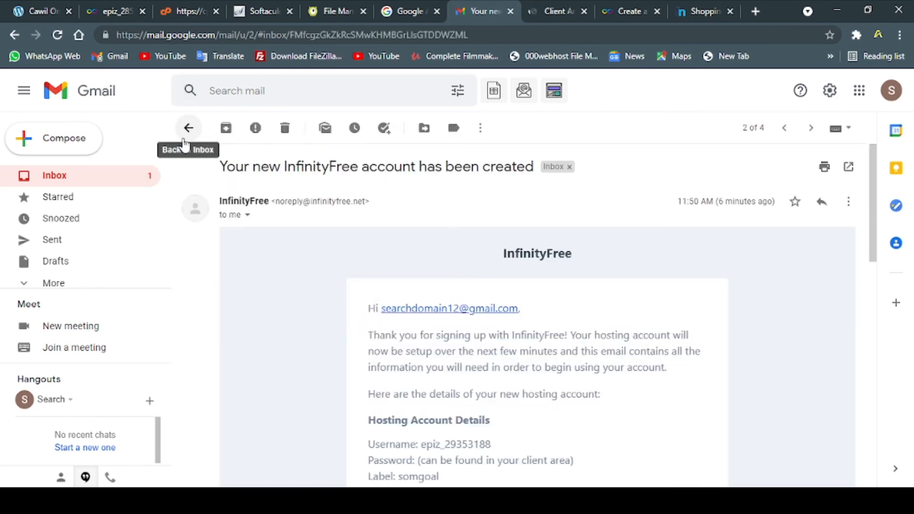
pyautogui.scroll(-10, 469, 304)
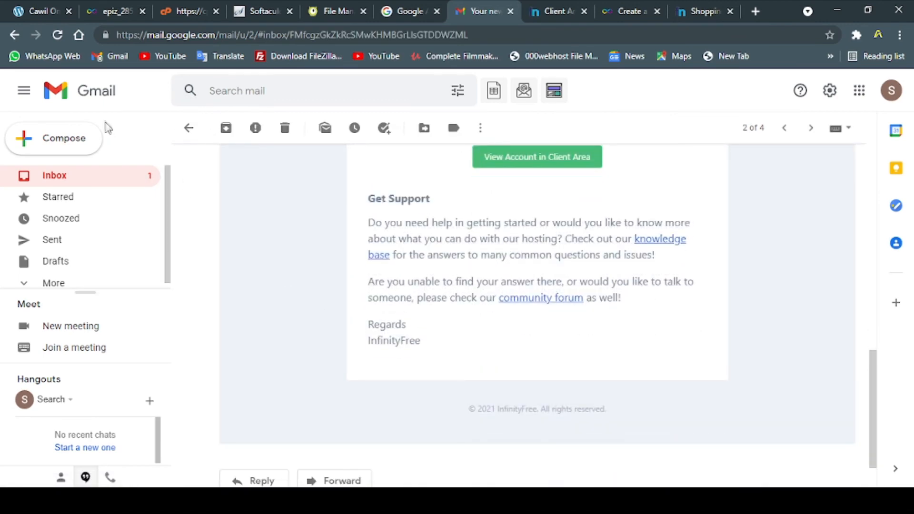
pyautogui.click(188, 129)
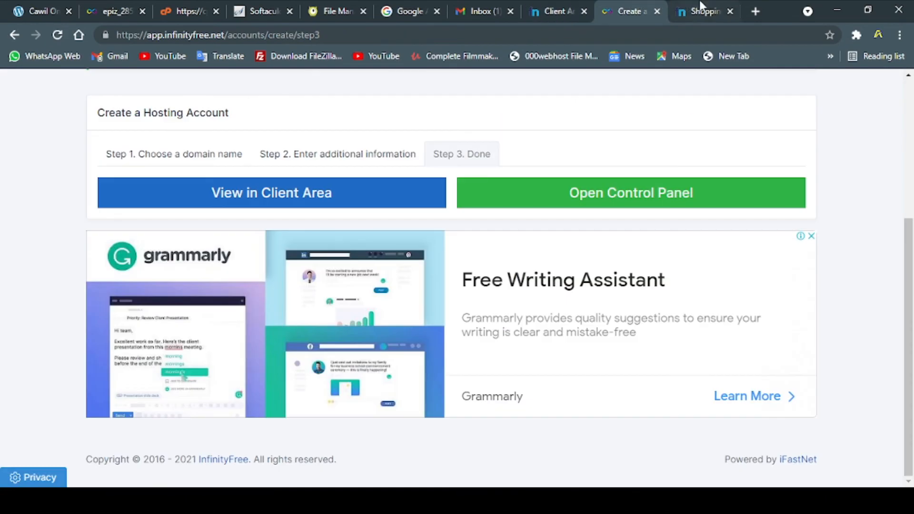
# Close the leftover Freenom checkout page and open My Domains from the Freenom client area.
pyautogui.click(701, 6)
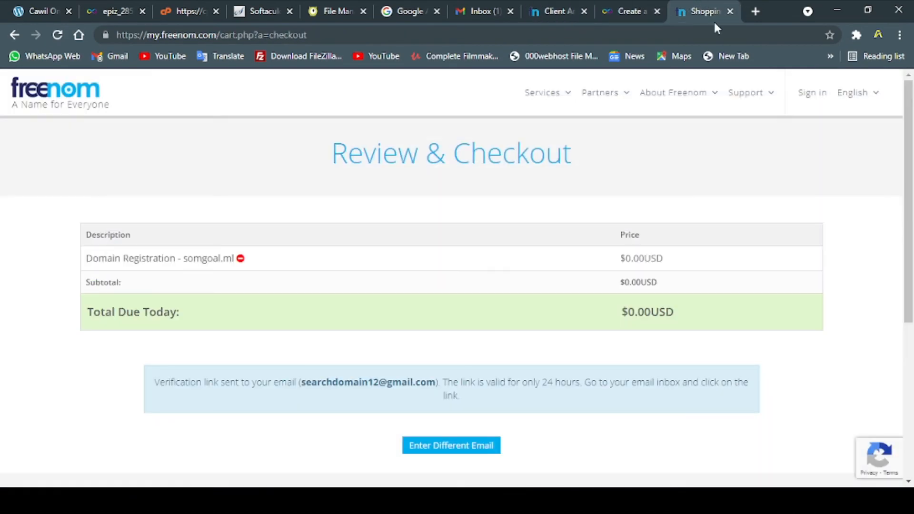
pyautogui.click(728, 12)
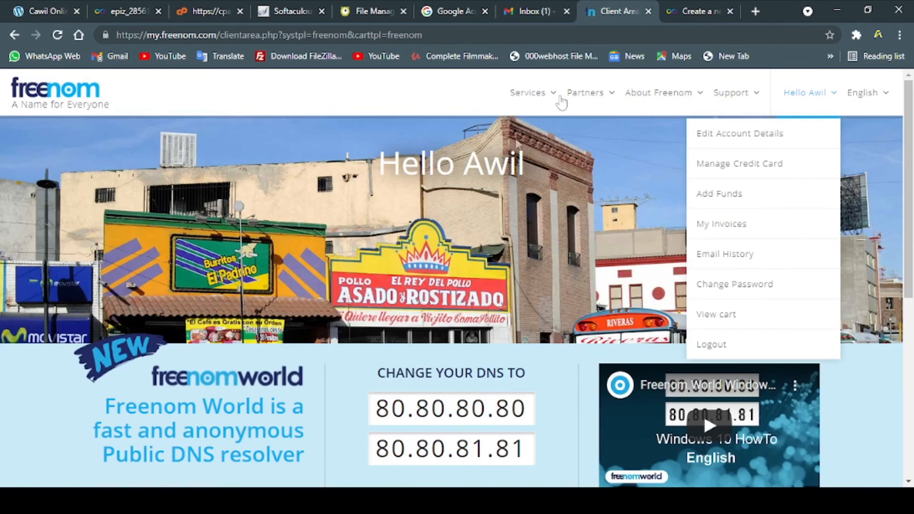
pyautogui.scroll(3, 465, 207)
pyautogui.click(519, 92)
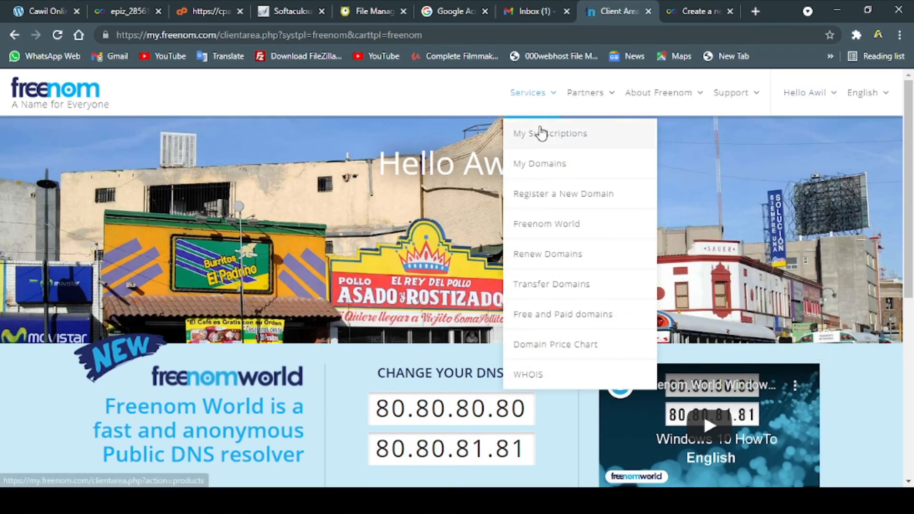
pyautogui.click(539, 170)
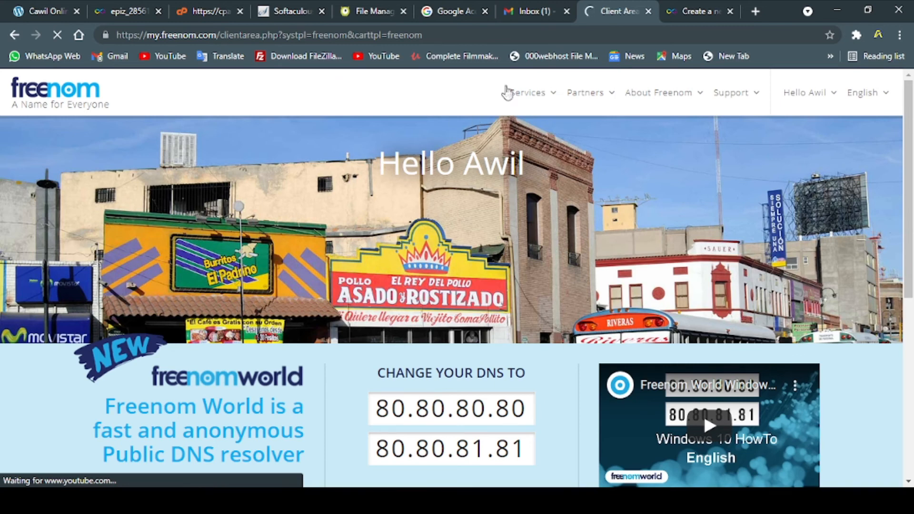
# Check the Gmail inbox for new mail and view the Google Account setup message.
pyautogui.click(533, 11)
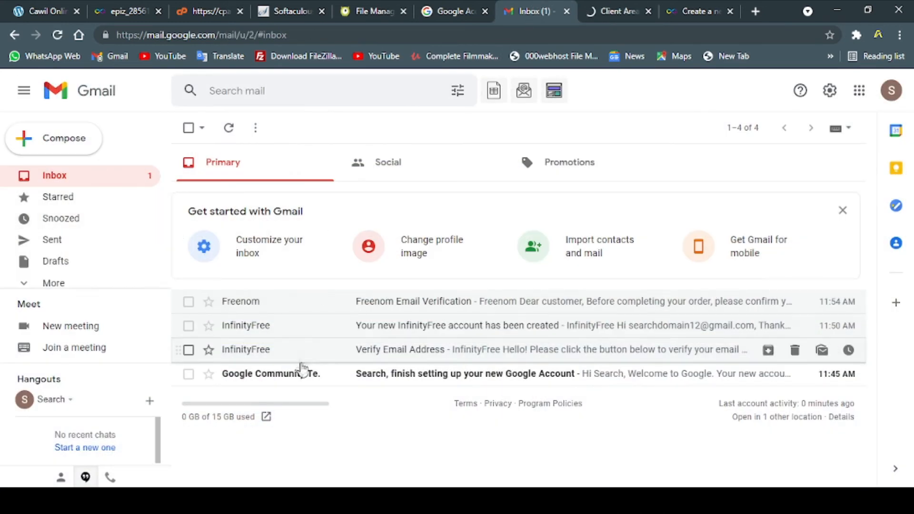
pyautogui.click(269, 167)
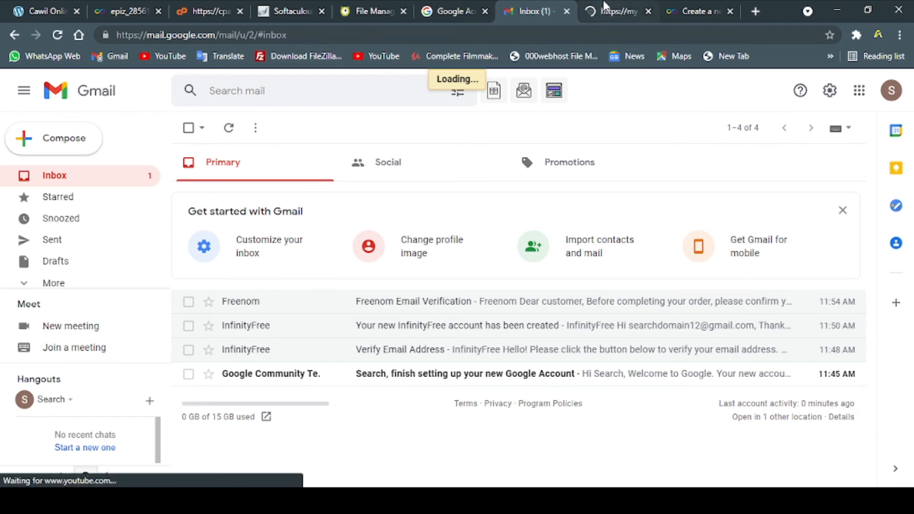
pyautogui.click(603, 7)
pyautogui.click(533, 10)
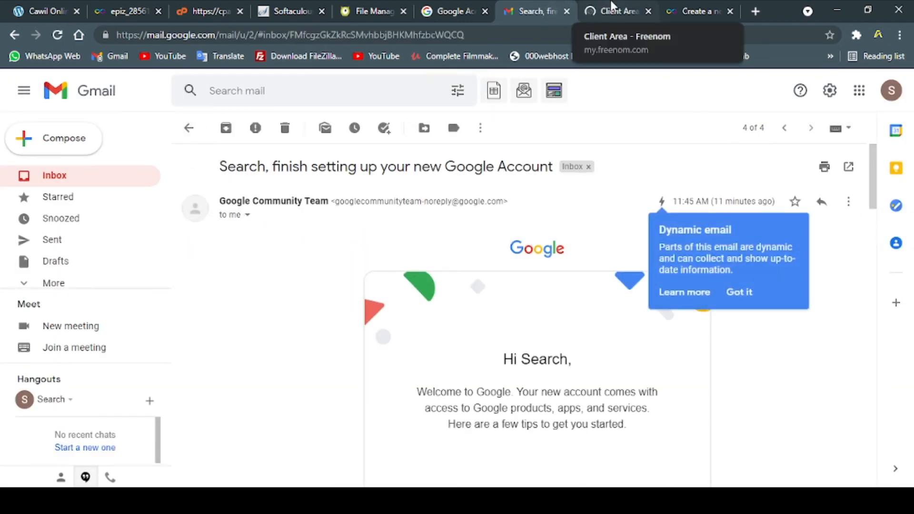
# Return to the Freenom login page and sign in with the account e-mail and password, with Remember Me enabled.
pyautogui.click(612, 7)
pyautogui.moveTo(472, 243); pyautogui.dragTo(210, 213)
pyautogui.hotkey('ctrl', 'v')
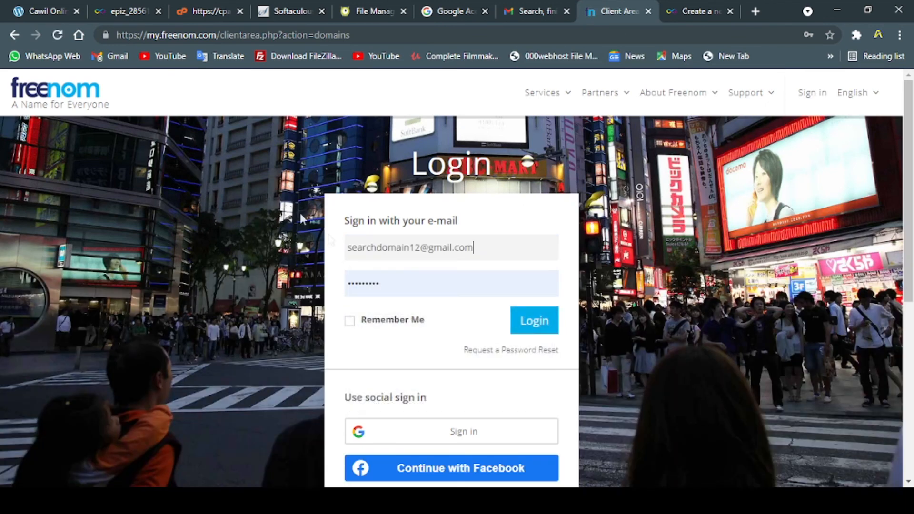
pyautogui.moveTo(401, 285); pyautogui.dragTo(246, 259)
pyautogui.write('••••••••••••')
pyautogui.click(350, 321)
pyautogui.click(525, 330)
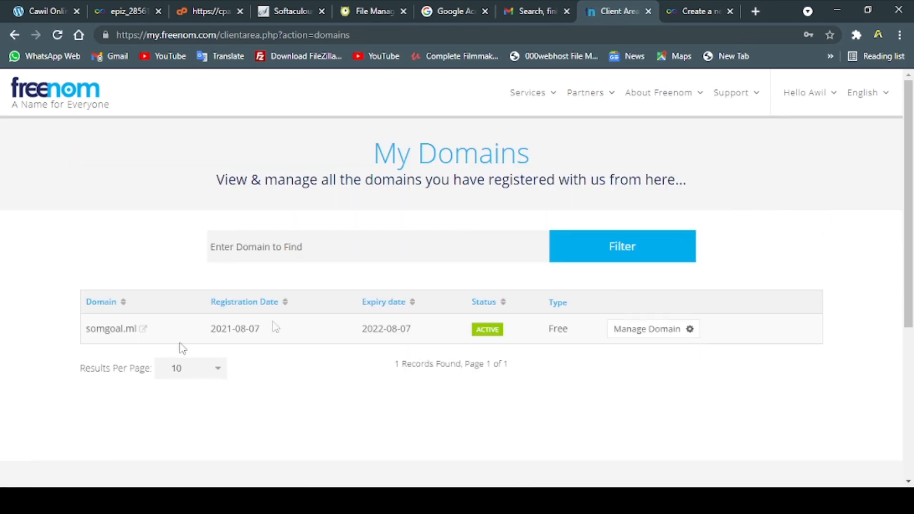
# Review the somgoal.ml entry in My Domains, including its registration date, expiry date and type.
pyautogui.moveTo(76, 332); pyautogui.dragTo(279, 404)
pyautogui.click(269, 364)
pyautogui.click(392, 253)
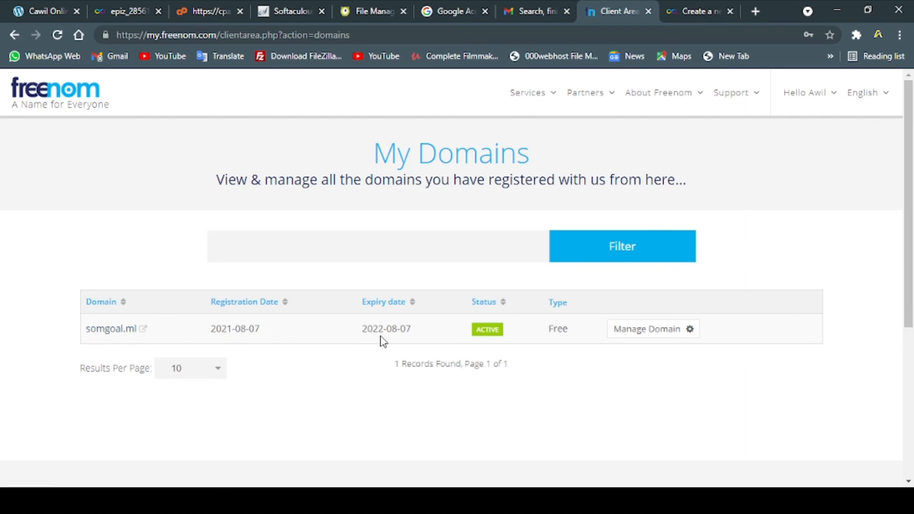
pyautogui.moveTo(551, 336); pyautogui.dragTo(568, 341)
# Open the nameserver settings of somgoal.ml, select custom nameservers, and look over the entry fields.
pyautogui.click(644, 363)
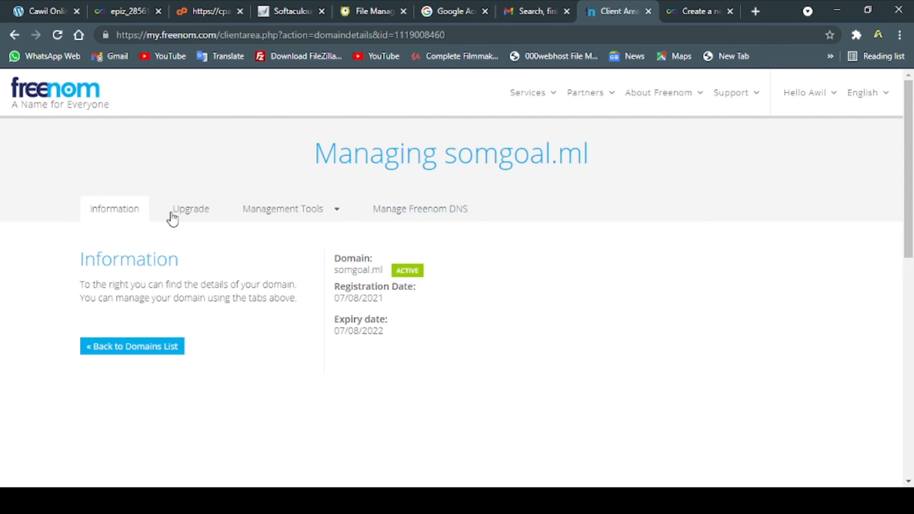
pyautogui.click(332, 214)
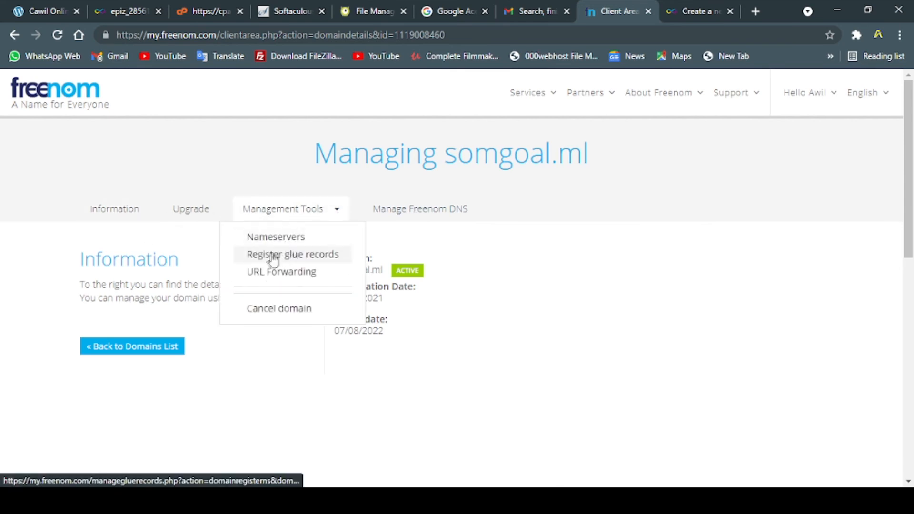
pyautogui.click(279, 242)
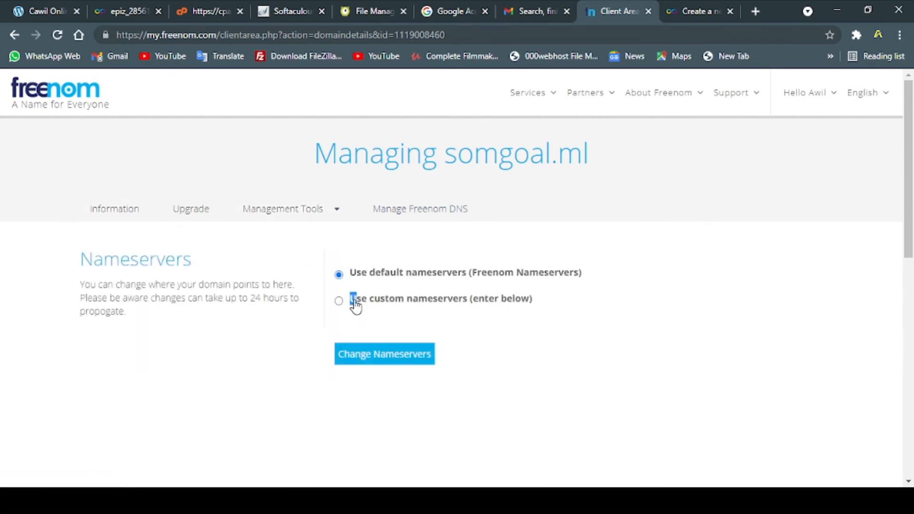
pyautogui.scroll(-1, 455, 312)
pyautogui.click(341, 237)
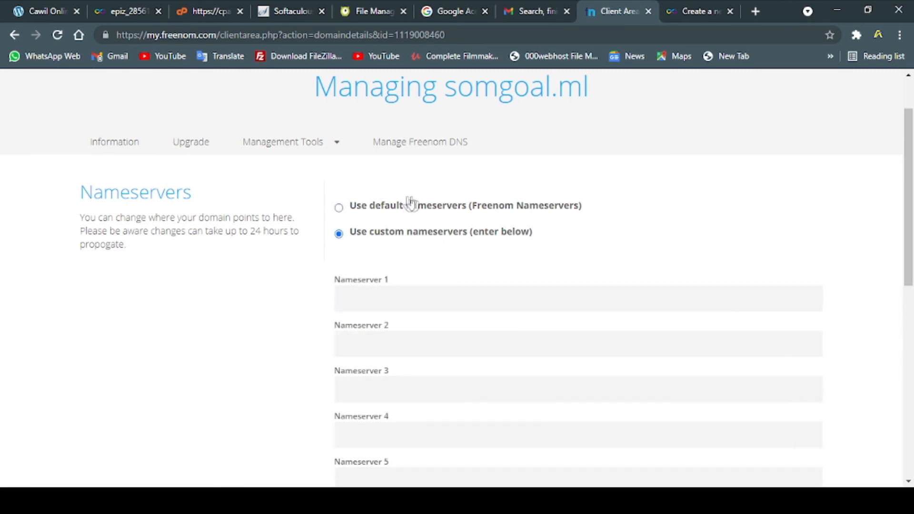
pyautogui.scroll(-5, 494, 379)
pyautogui.scroll(6, 496, 367)
# Copy the domain name somgoal.ml from the management page heading and open that address in a new browser tab.
pyautogui.moveTo(478, 156); pyautogui.dragTo(451, 146)
pyautogui.hotkey('ctrl', 'c')
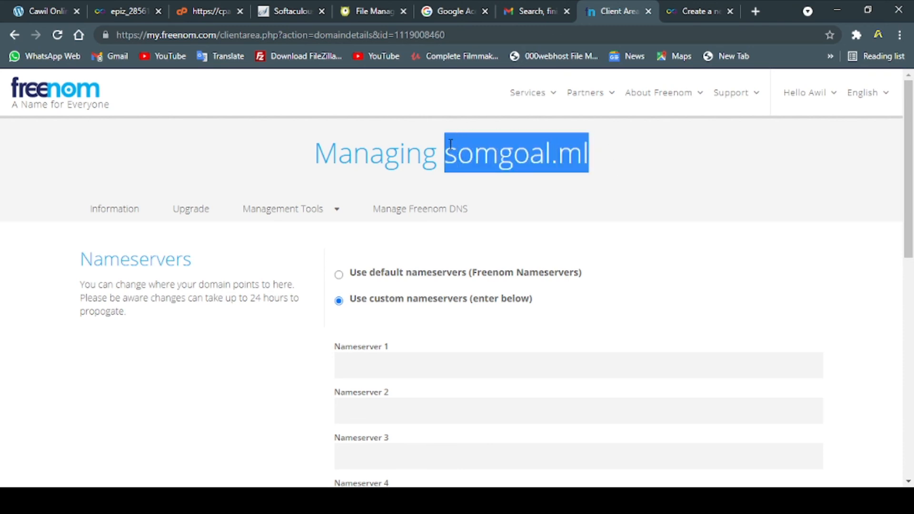
pyautogui.click(750, 13)
pyautogui.hotkey('ctrl', 'v')
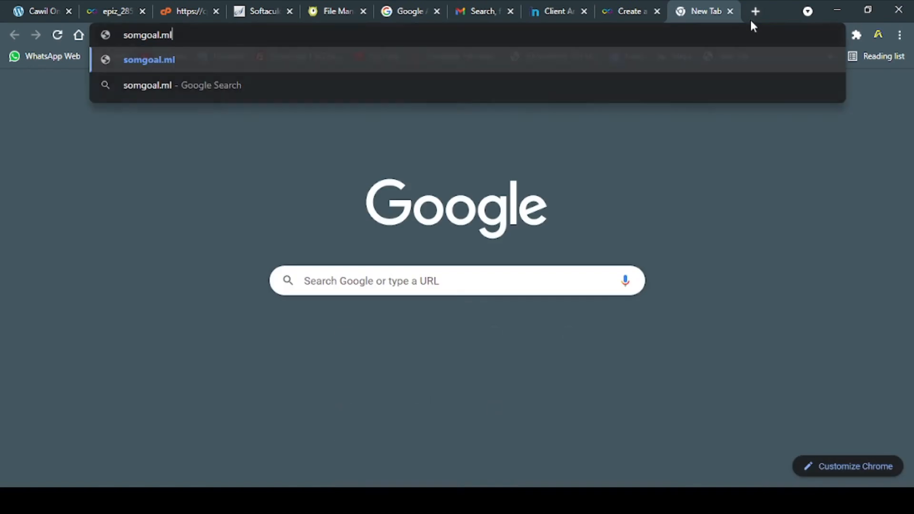
pyautogui.press('Return')
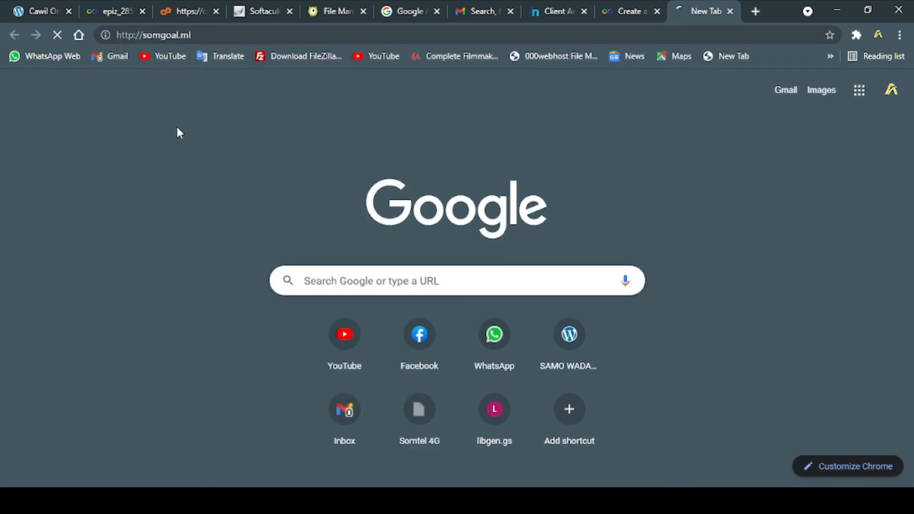
# Switch to the InfinityFree hosting account page and go back to Step 1, Choose a domain name.
pyautogui.click(558, 11)
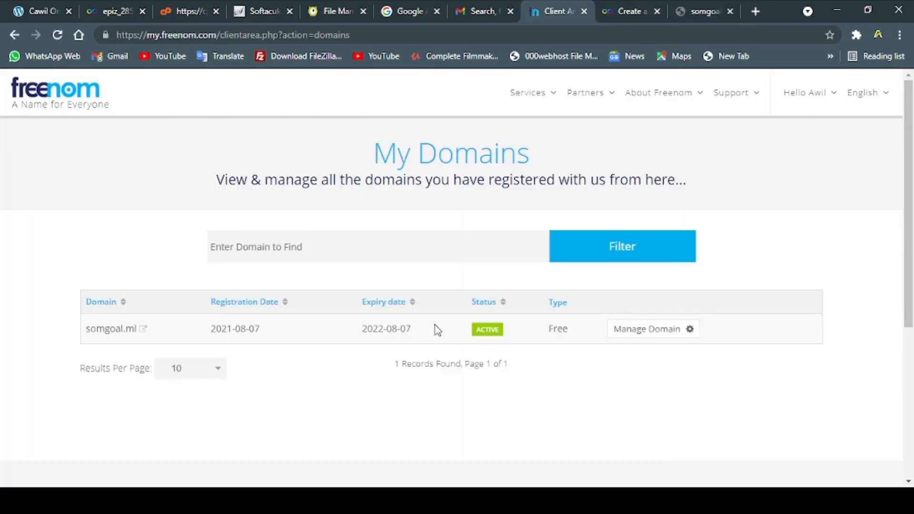
pyautogui.click(639, 9)
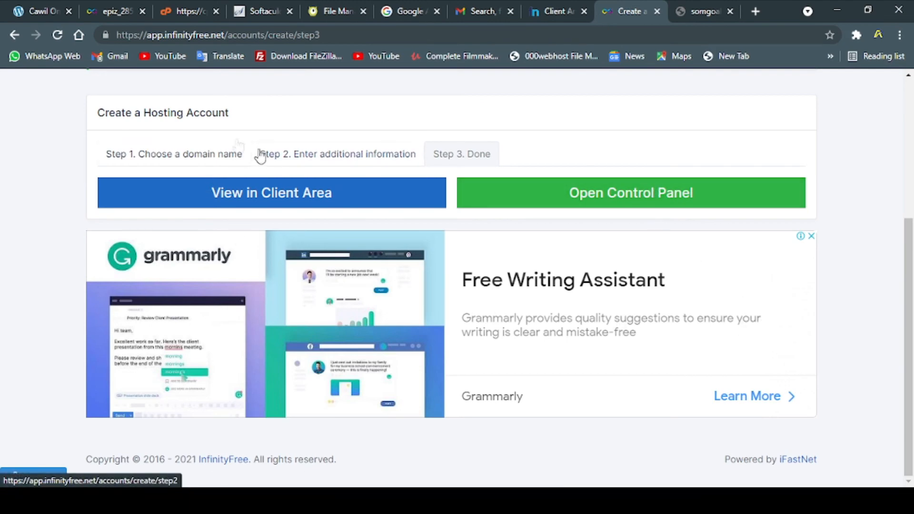
pyautogui.scroll(5, 260, 162)
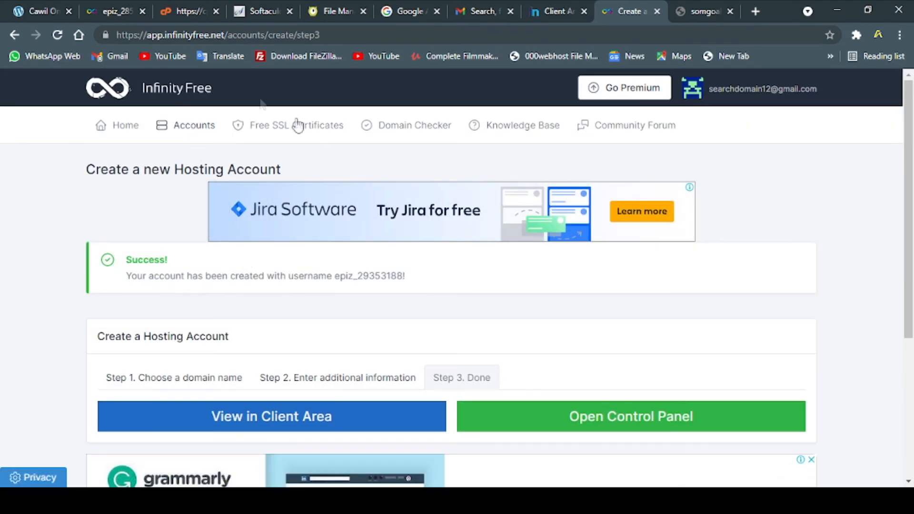
pyautogui.scroll(-3, 552, 281)
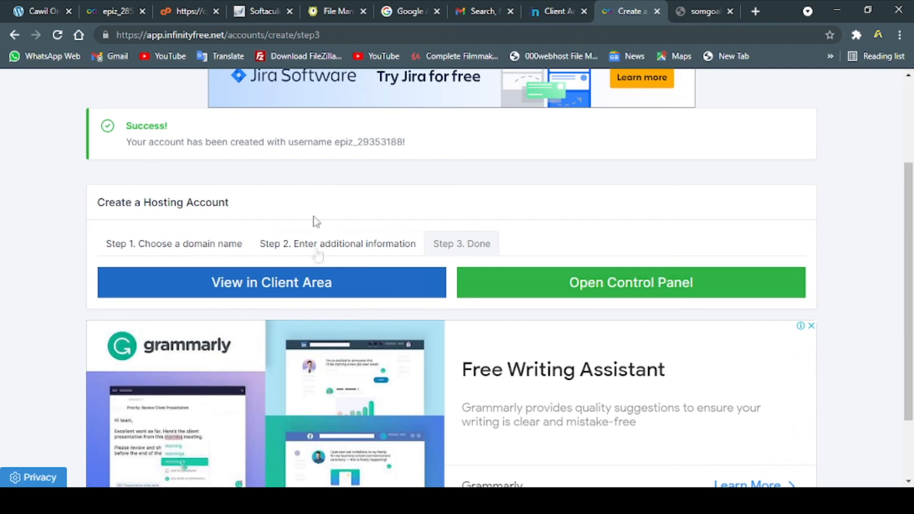
pyautogui.scroll(-2, 313, 262)
pyautogui.scroll(5, 415, 359)
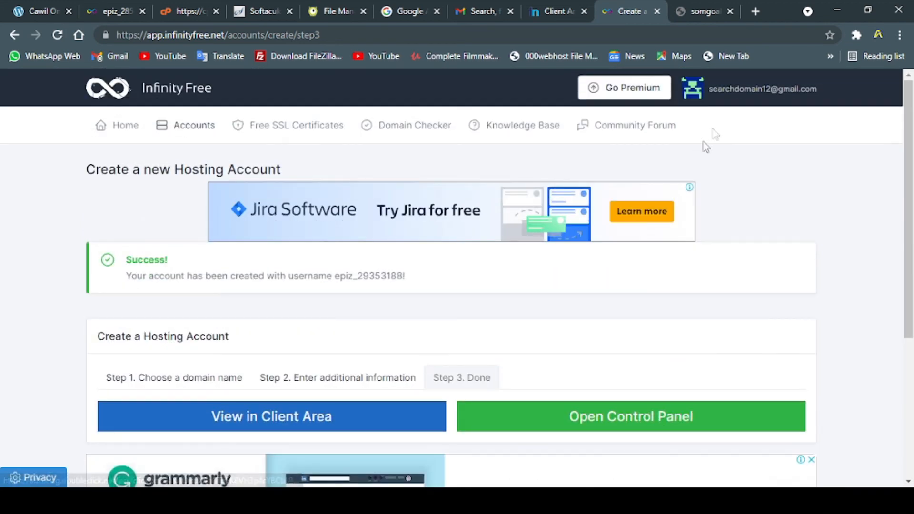
pyautogui.click(20, 34)
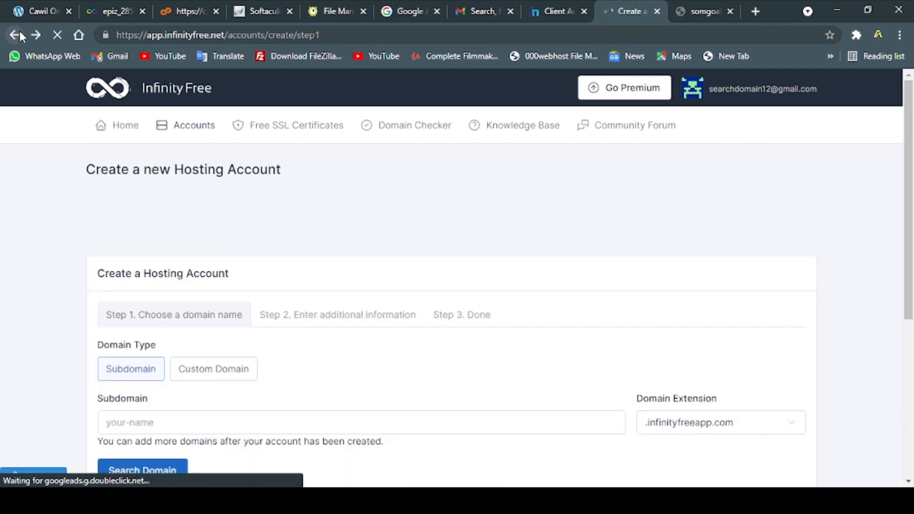
# Choose Custom Domain as the domain type, enter somgoal.ml as the domain name, and search for it.
pyautogui.scroll(-5, 114, 255)
pyautogui.click(211, 106)
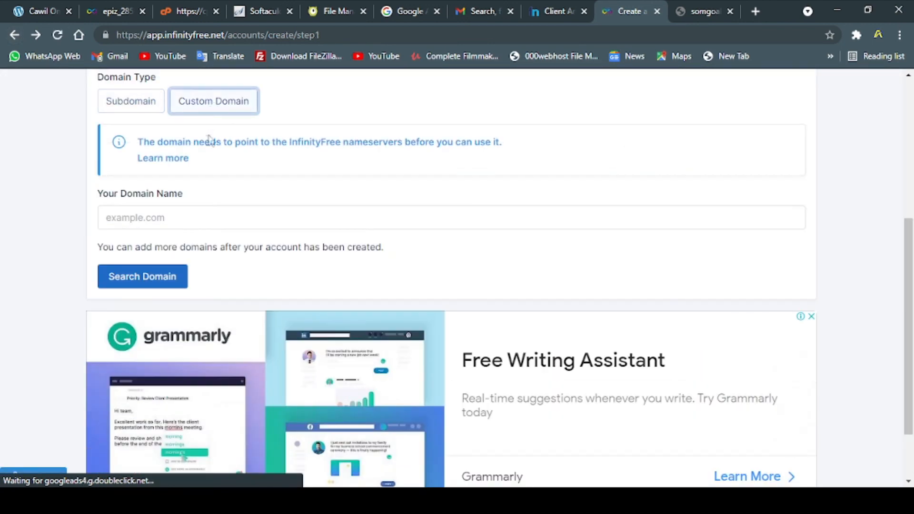
pyautogui.click(171, 219)
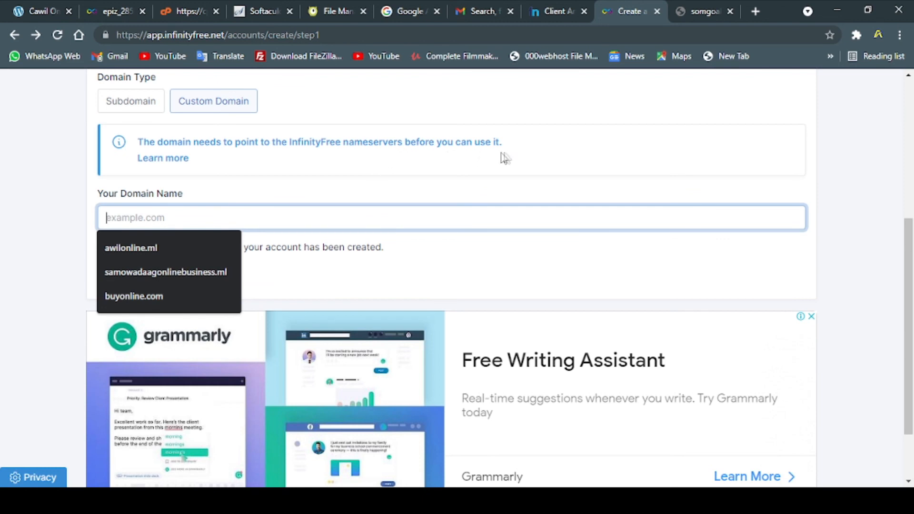
pyautogui.moveTo(186, 143); pyautogui.dragTo(126, 132)
pyautogui.click(125, 131)
pyautogui.click(219, 226)
pyautogui.write('som')
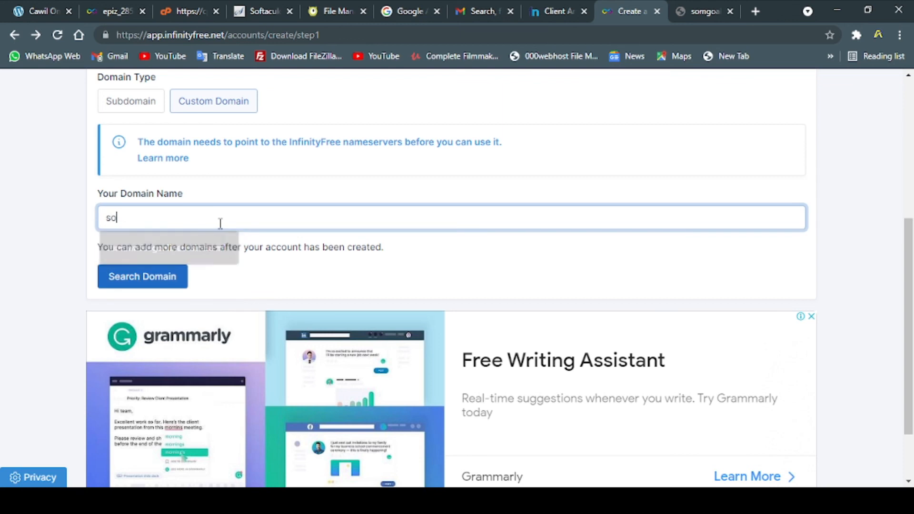
pyautogui.press('BackSpace')
pyautogui.press('BackSpace')
pyautogui.press('BackSpace')
pyautogui.hotkey('ctrl', 'v')
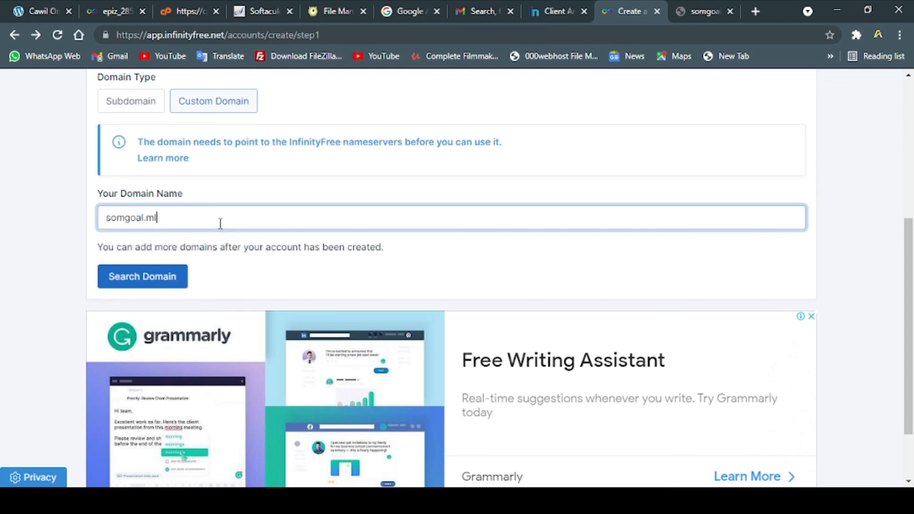
pyautogui.click(180, 285)
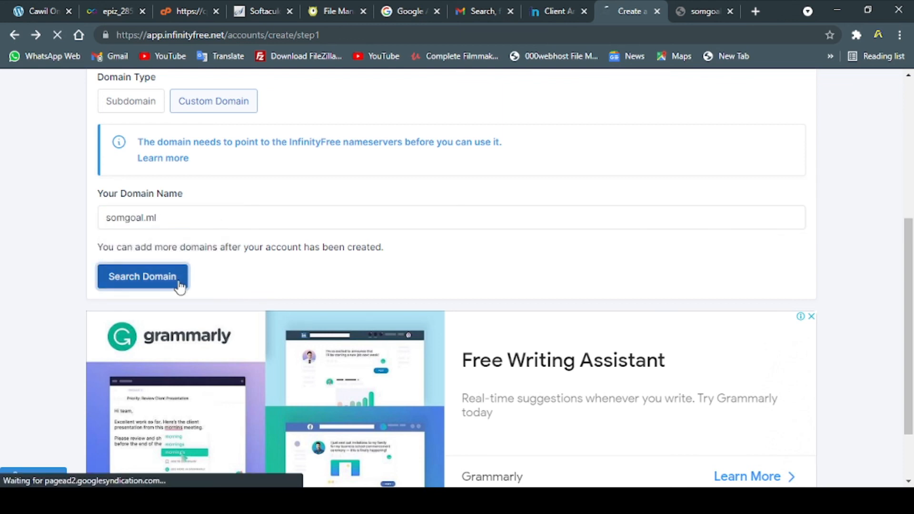
# Shorten the account label to somgoal.ml and submit the hosting account creation form.
pyautogui.scroll(-4, 325, 298)
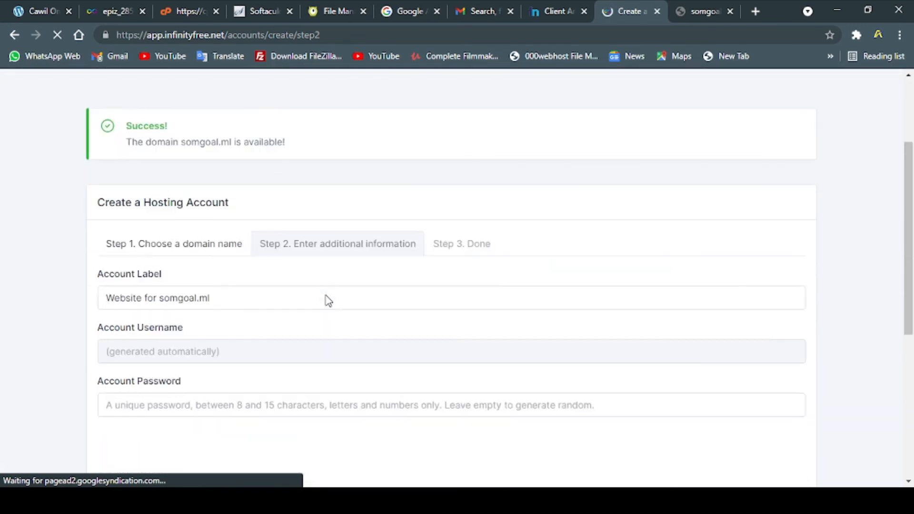
pyautogui.scroll(3, 245, 187)
pyautogui.scroll(-2, 296, 360)
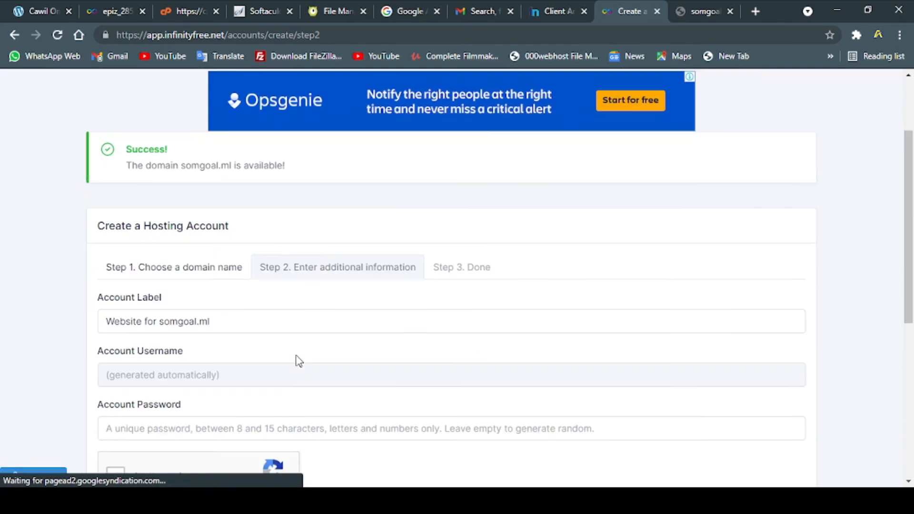
pyautogui.scroll(-2, 246, 289)
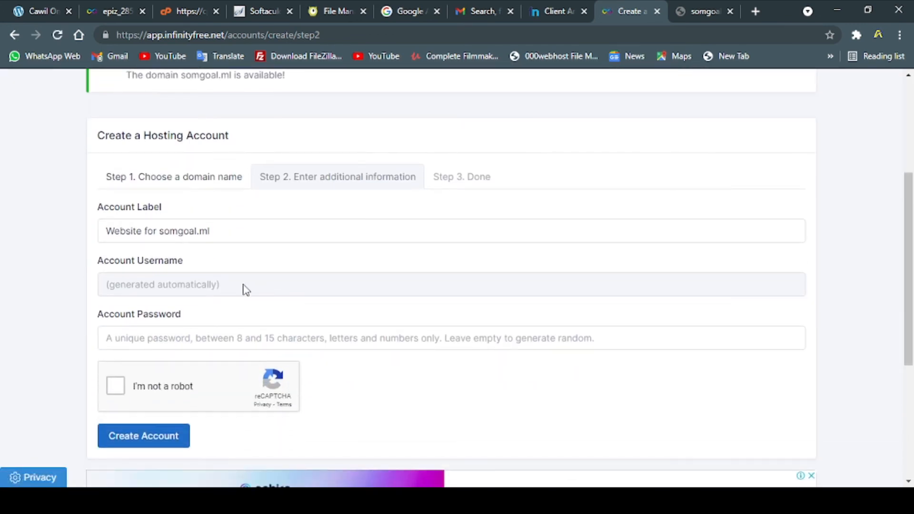
pyautogui.click(177, 232)
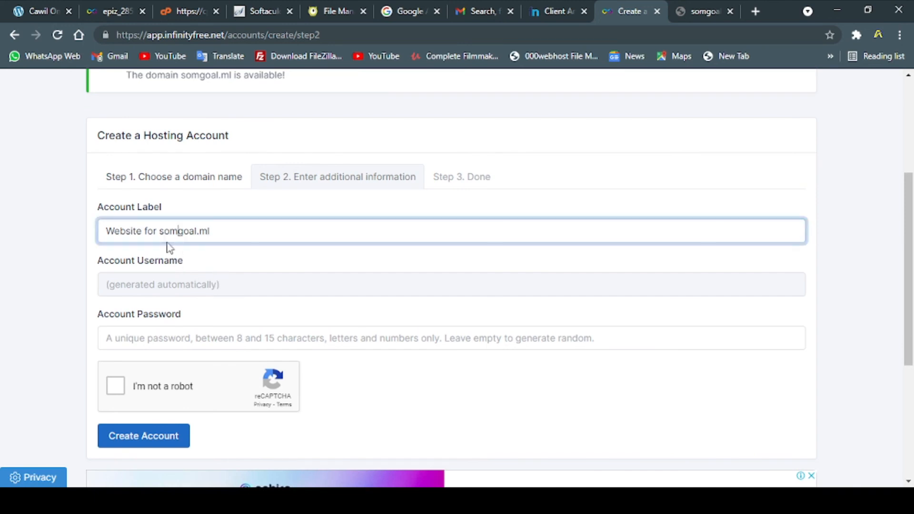
pyautogui.moveTo(161, 234); pyautogui.dragTo(2, 263)
pyautogui.press('BackSpace')
pyautogui.press('Return')
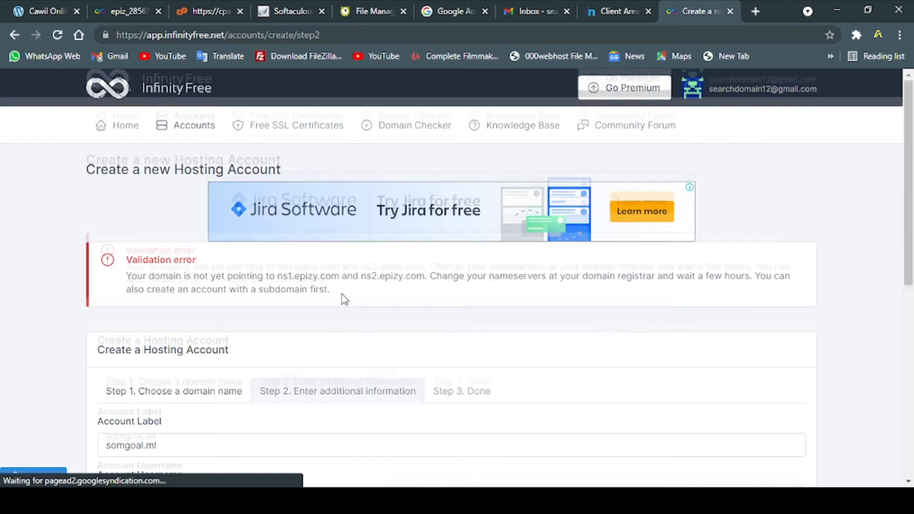
# Read the validation error about the domain's nameservers and copy the first nameserver, ns1.epizy.com.
pyautogui.moveTo(143, 210); pyautogui.dragTo(316, 208)
pyautogui.click(312, 223)
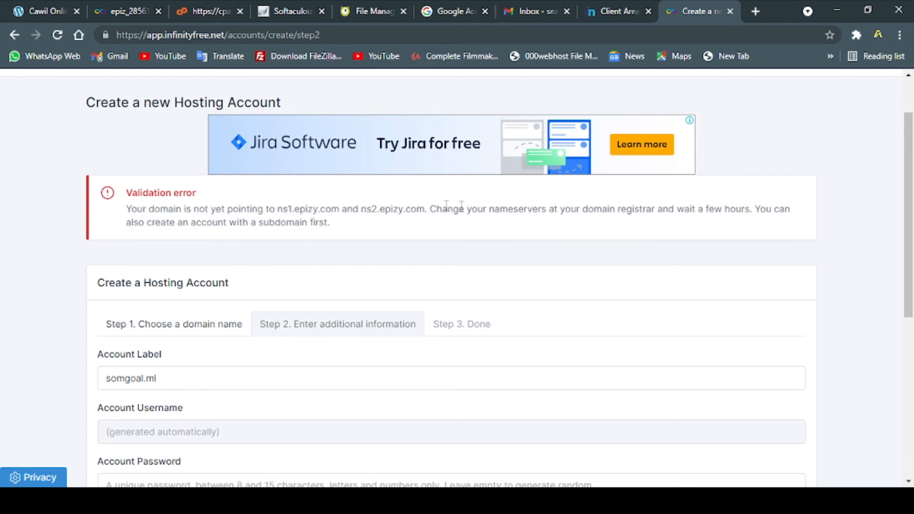
pyautogui.scroll(-3, 241, 292)
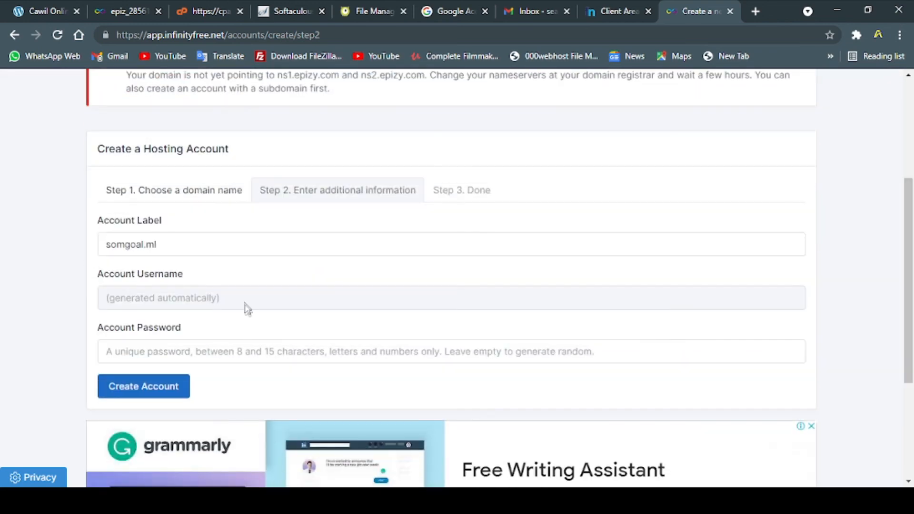
pyautogui.scroll(5, 264, 336)
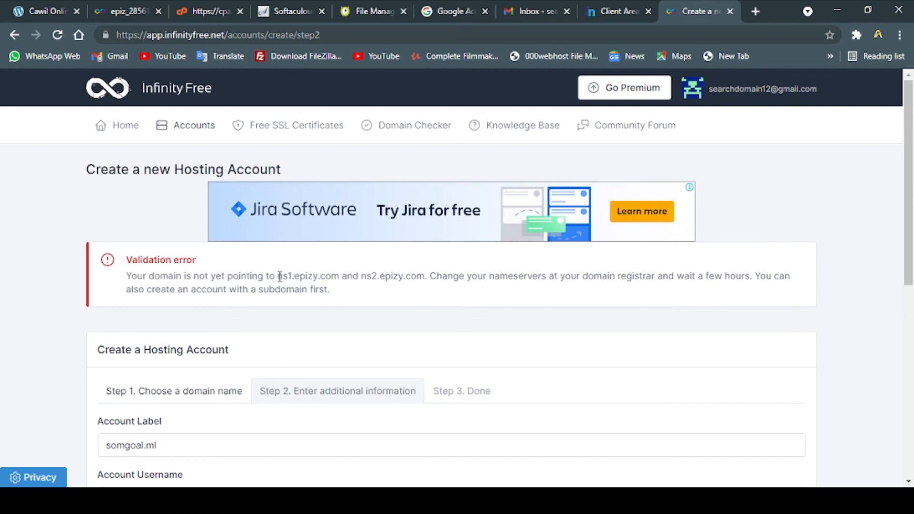
pyautogui.moveTo(279, 275); pyautogui.dragTo(334, 276)
pyautogui.rightClick(333, 276)
pyautogui.click(355, 287)
# Switch to Freenom, open the nameserver settings of somgoal.ml, select custom nameservers, and enter ns1.epizy.com as Nameserver 1.
pyautogui.click(597, 12)
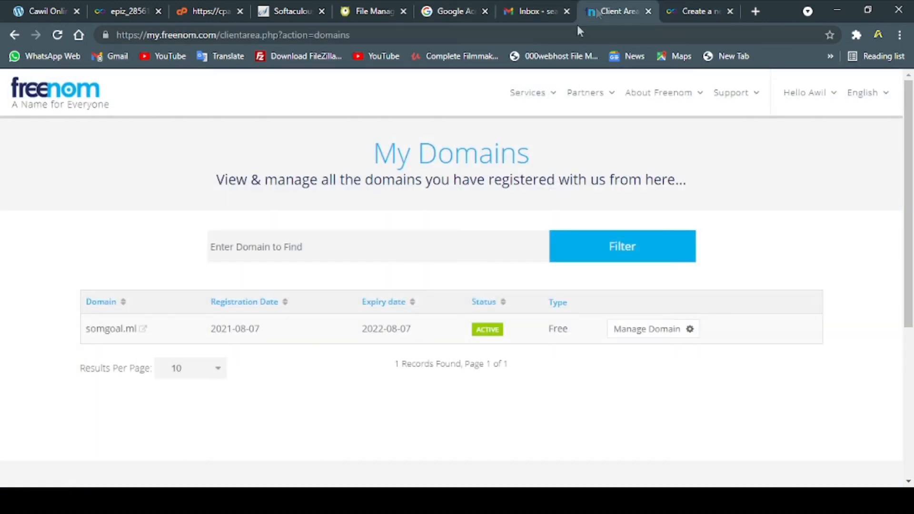
pyautogui.click(653, 334)
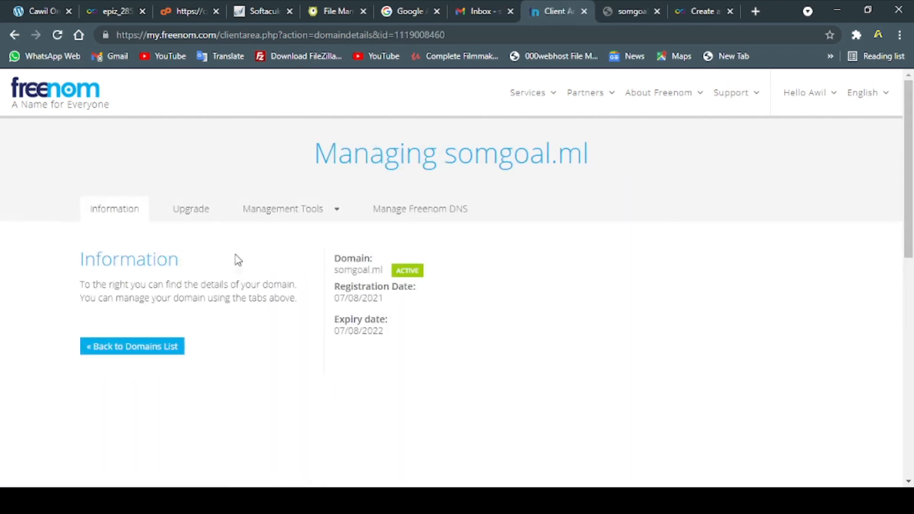
pyautogui.click(305, 214)
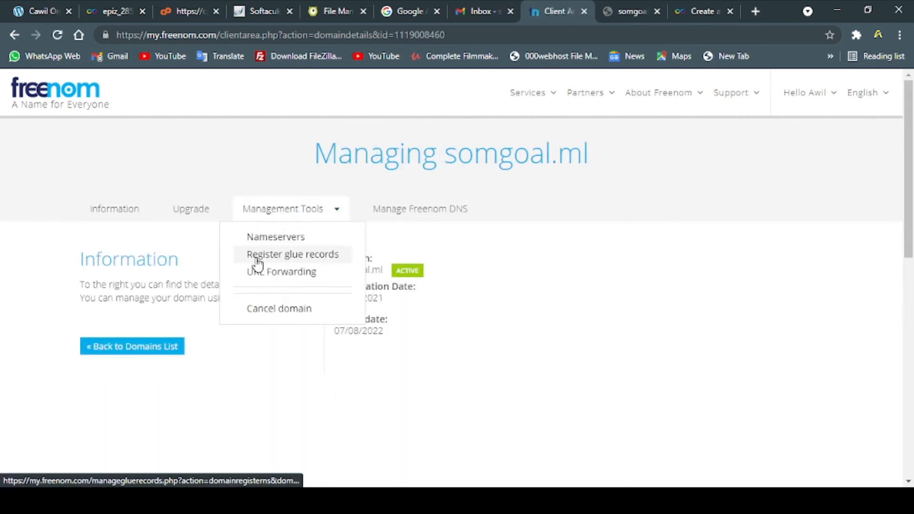
pyautogui.click(276, 238)
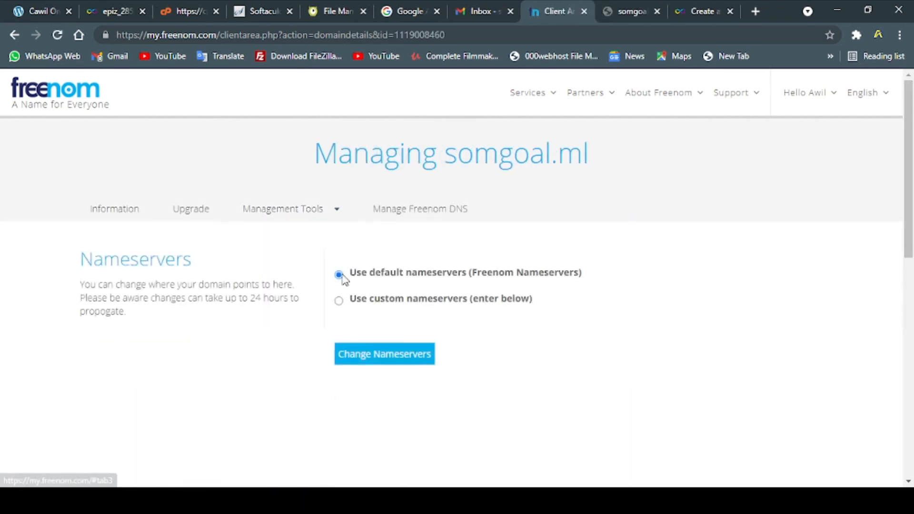
pyautogui.click(378, 301)
pyautogui.click(376, 365)
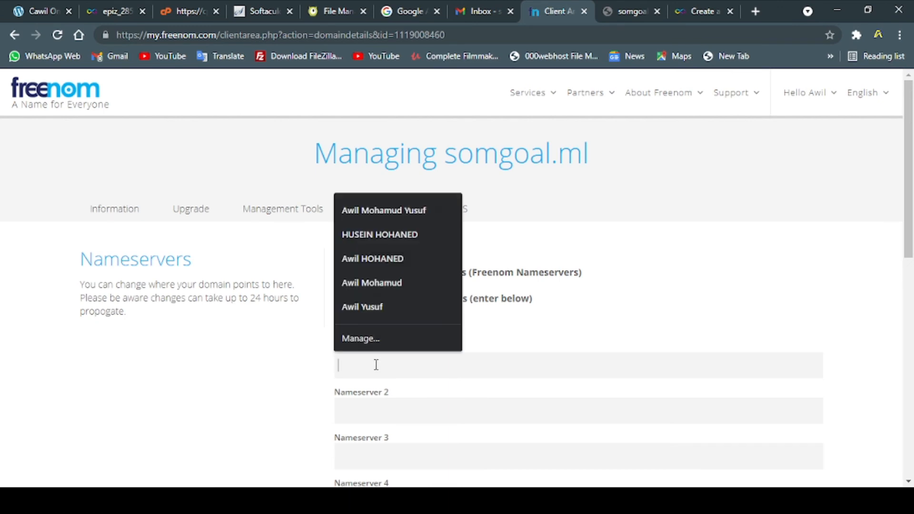
pyautogui.hotkey('ctrl', 'v')
# Copy ns2.epizy.com from the InfinityFree validation error and enter it as Nameserver 2 for somgoal.ml in Freenom.
pyautogui.click(405, 401)
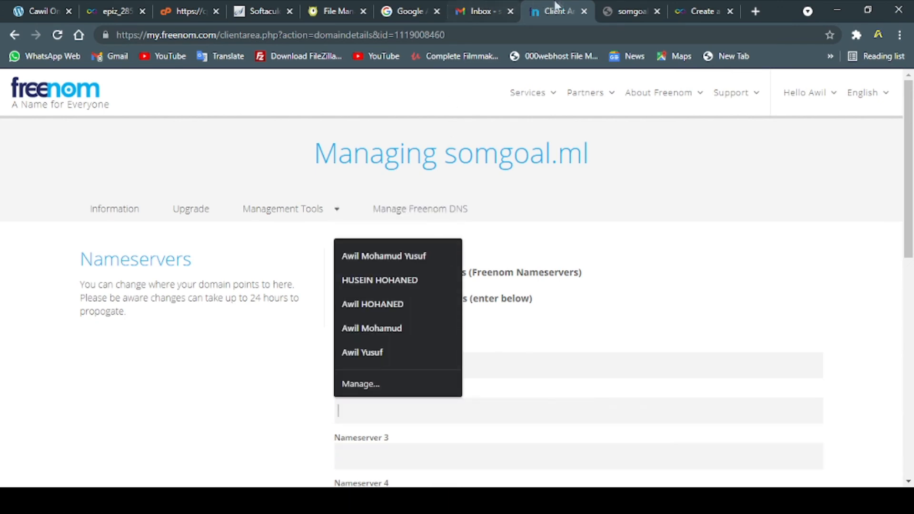
pyautogui.click(629, 11)
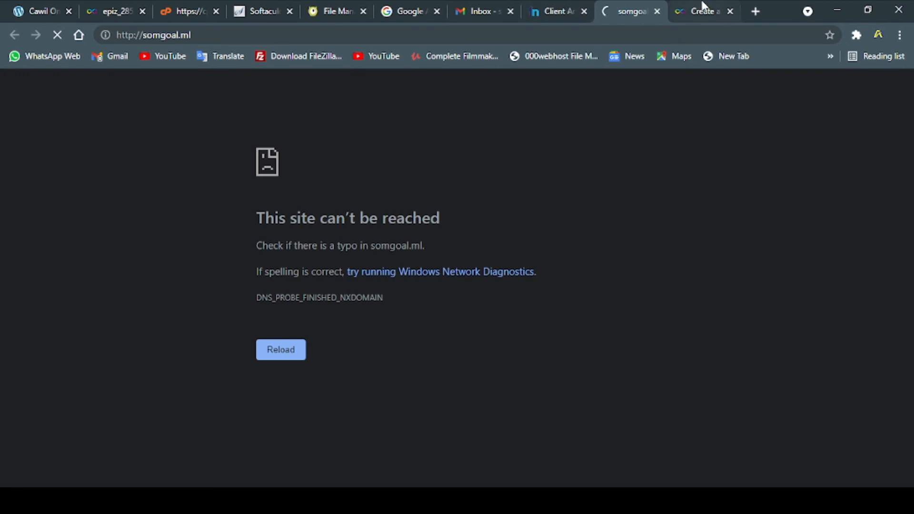
pyautogui.click(702, 7)
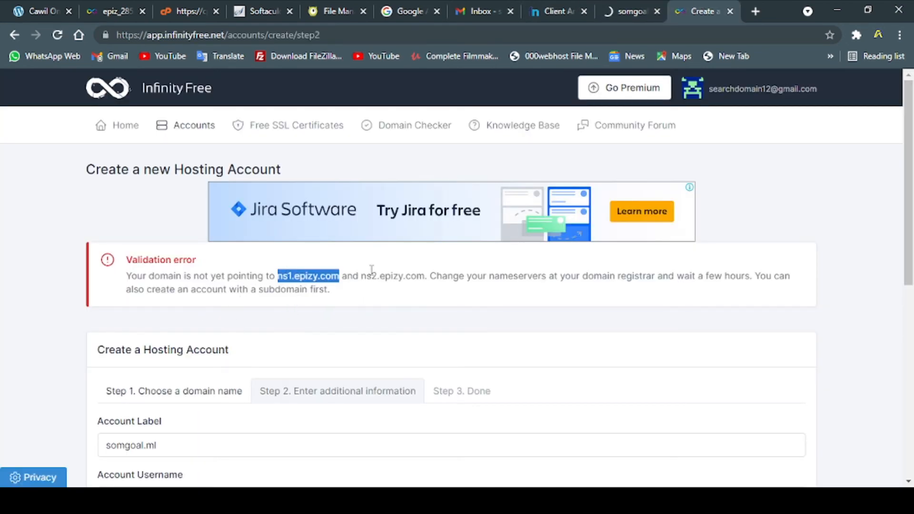
pyautogui.moveTo(363, 277); pyautogui.dragTo(427, 276)
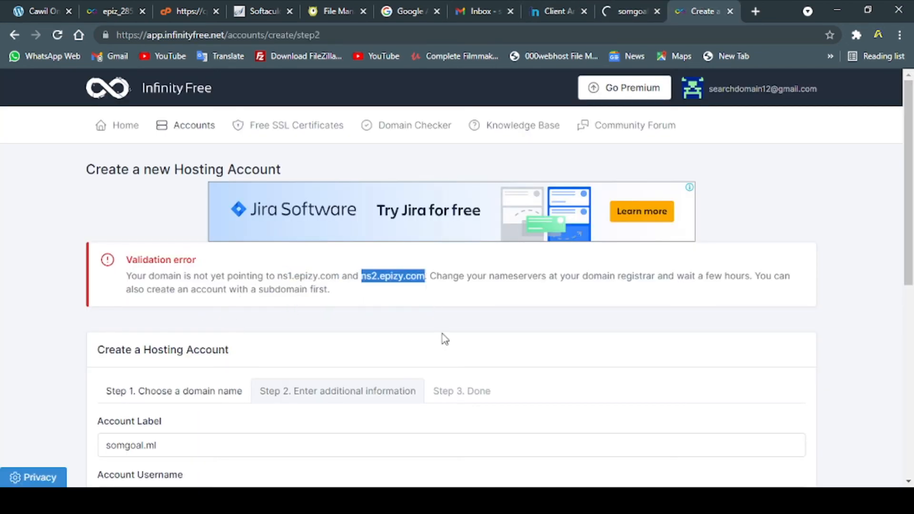
pyautogui.click(614, 7)
pyautogui.click(566, 8)
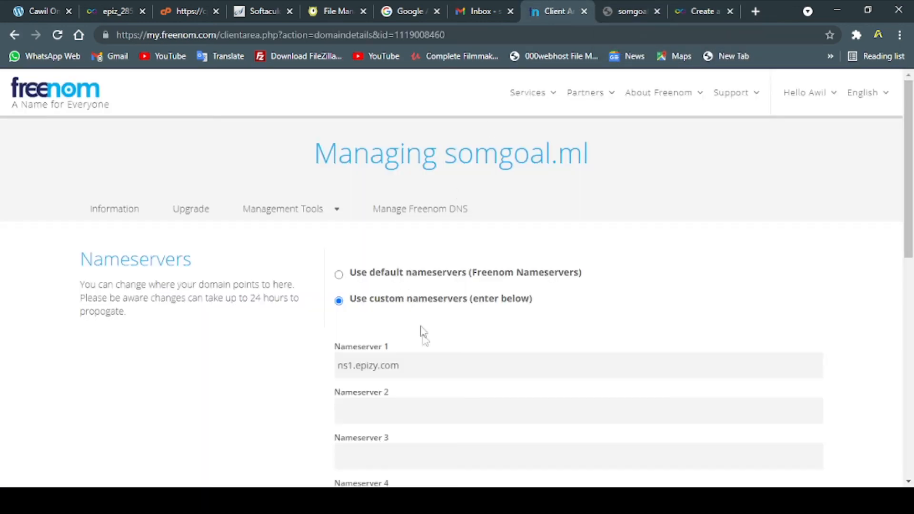
pyautogui.click(390, 404)
pyautogui.hotkey('ctrl', 'v')
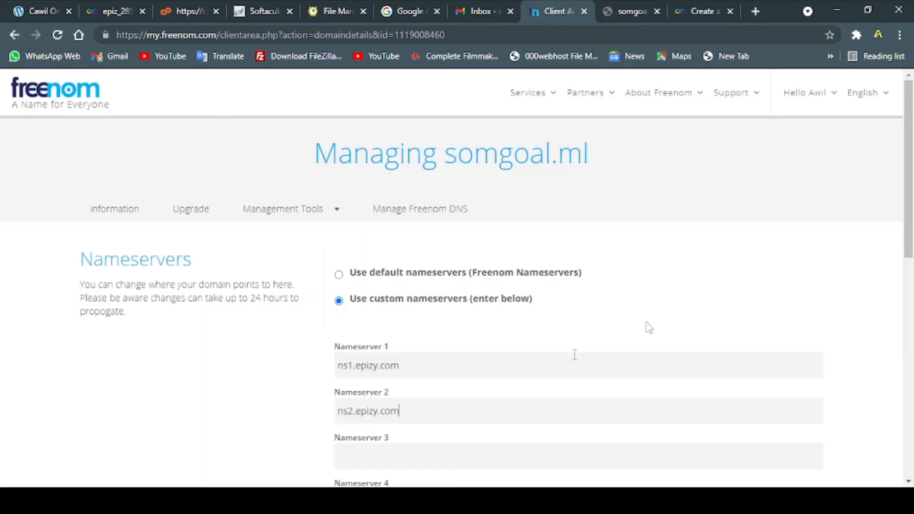
# Check the custom nameserver entries for somgoal.ml and submit the nameserver change.
pyautogui.scroll(-3, 572, 357)
pyautogui.moveTo(303, 198); pyautogui.dragTo(420, 299)
pyautogui.click(197, 263)
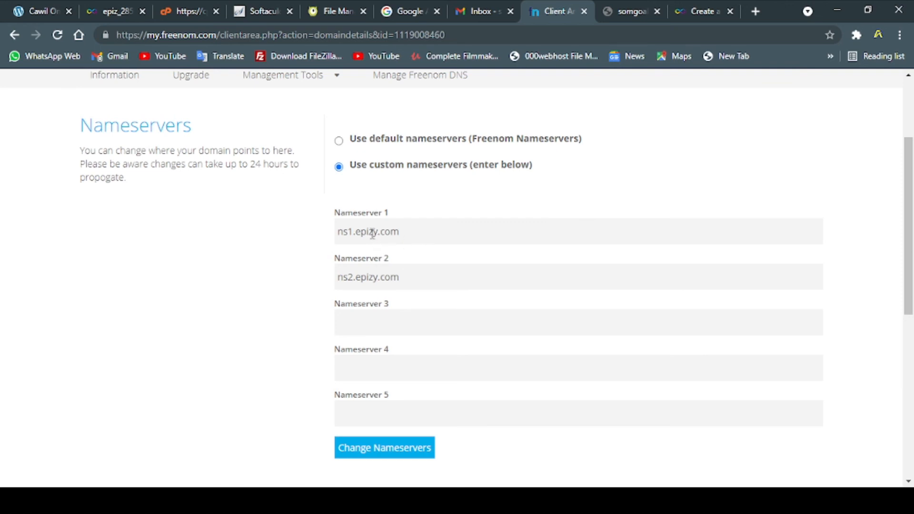
pyautogui.moveTo(406, 229); pyautogui.dragTo(310, 232)
pyautogui.click(262, 227)
pyautogui.scroll(-3, 414, 351)
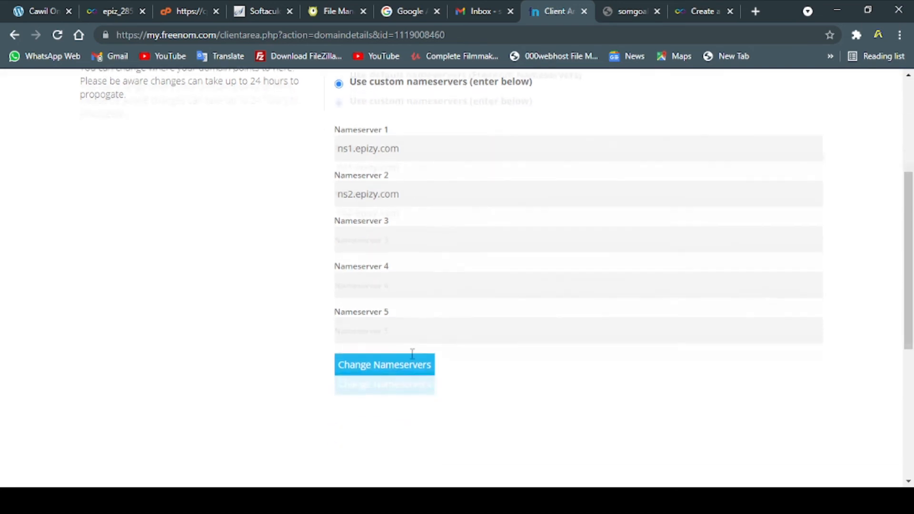
pyautogui.click(376, 324)
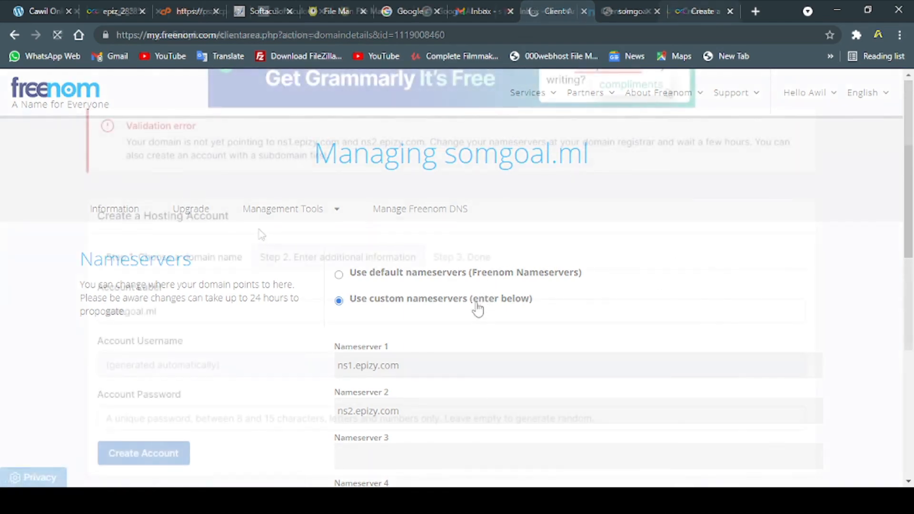
# Return to the InfinityFree account creation page and review the validation error and Step 2 form.
pyautogui.scroll(-2, 255, 353)
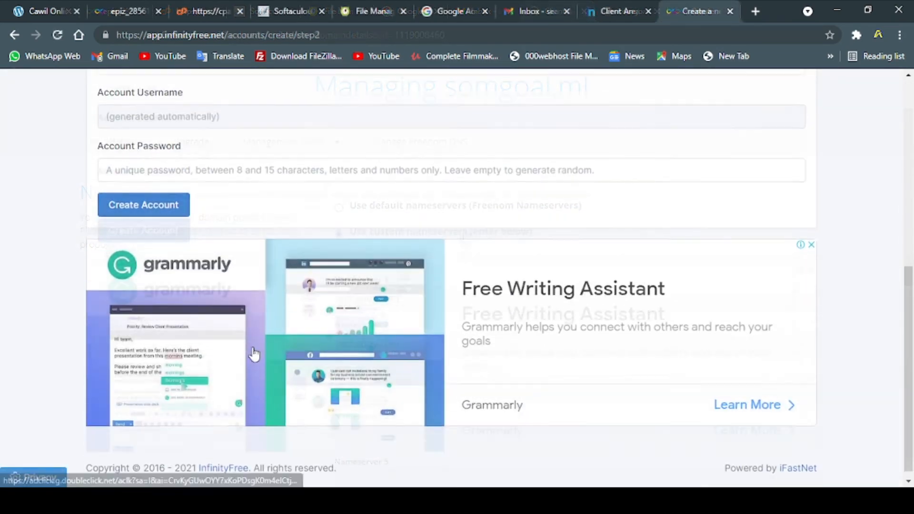
pyautogui.scroll(6, 254, 353)
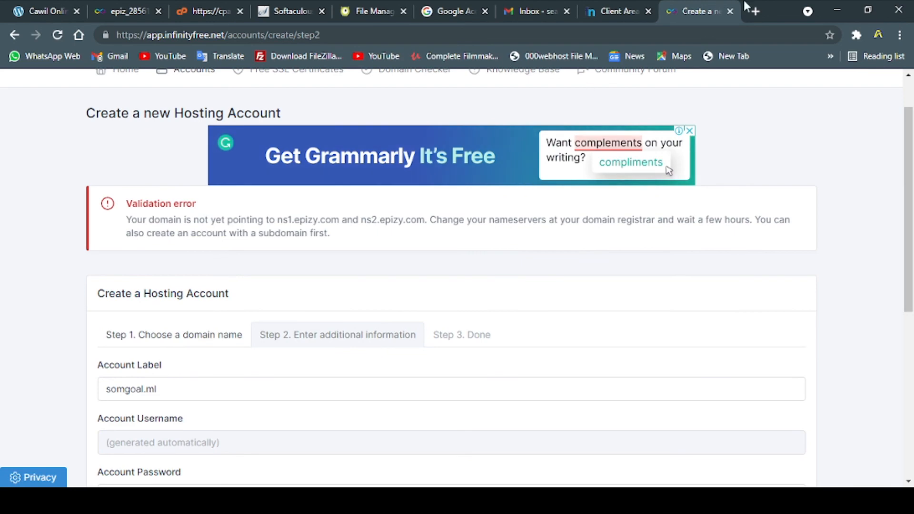
pyautogui.click(614, 11)
pyautogui.click(693, 11)
pyautogui.click(684, 6)
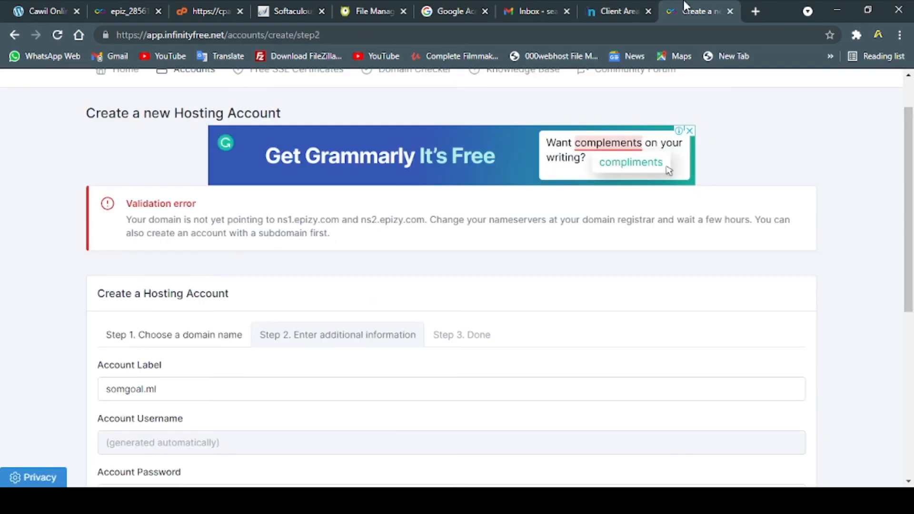